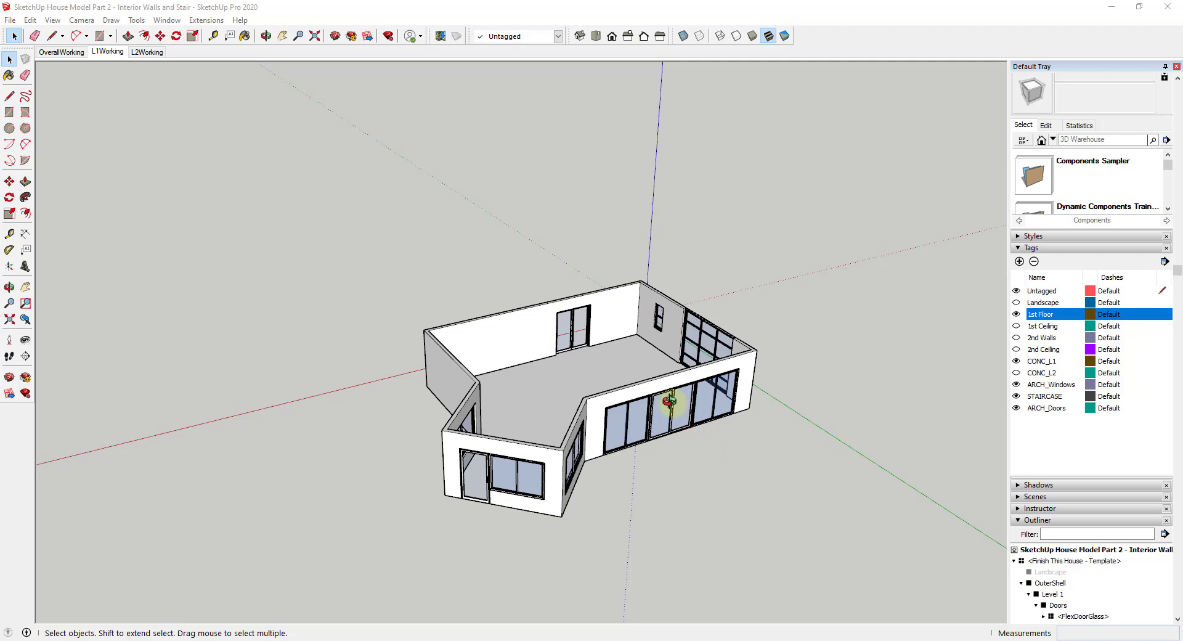
Examine the first-floor and second-floor scenes, including the stair recess in the second-floor back wall
middle_click_drag(673, 401, 634, 431)
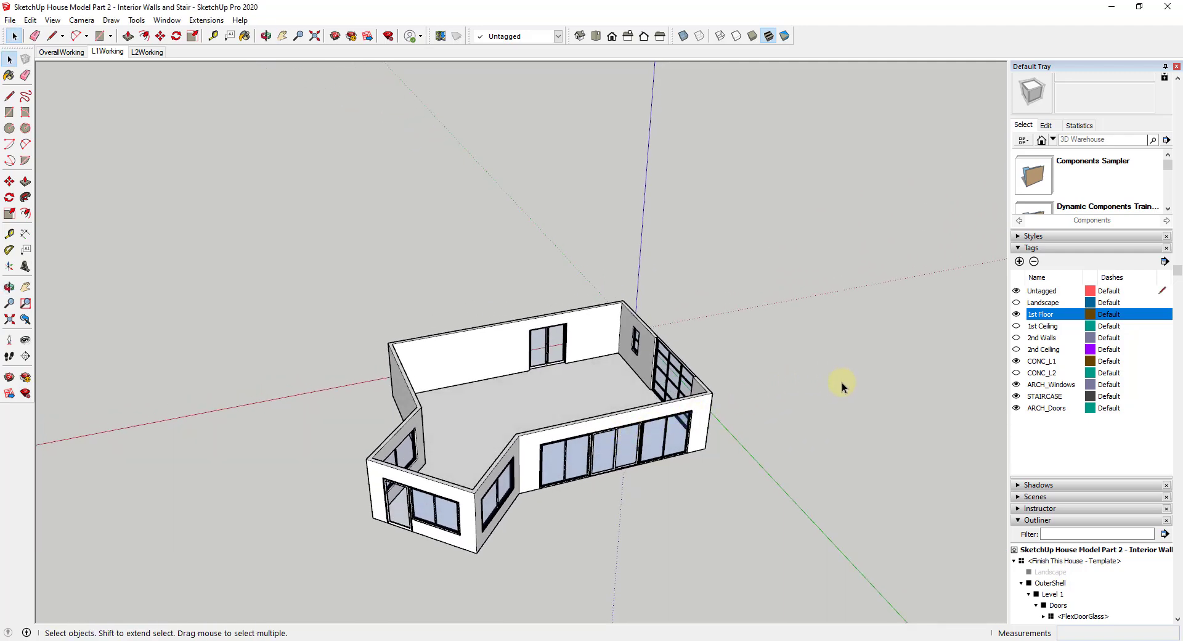
mouse_move(658, 382)
middle_mouse_down()
mouse_move(718, 336)
mouse_move(587, 415)
mouse_move(651, 380)
middle_mouse_up()
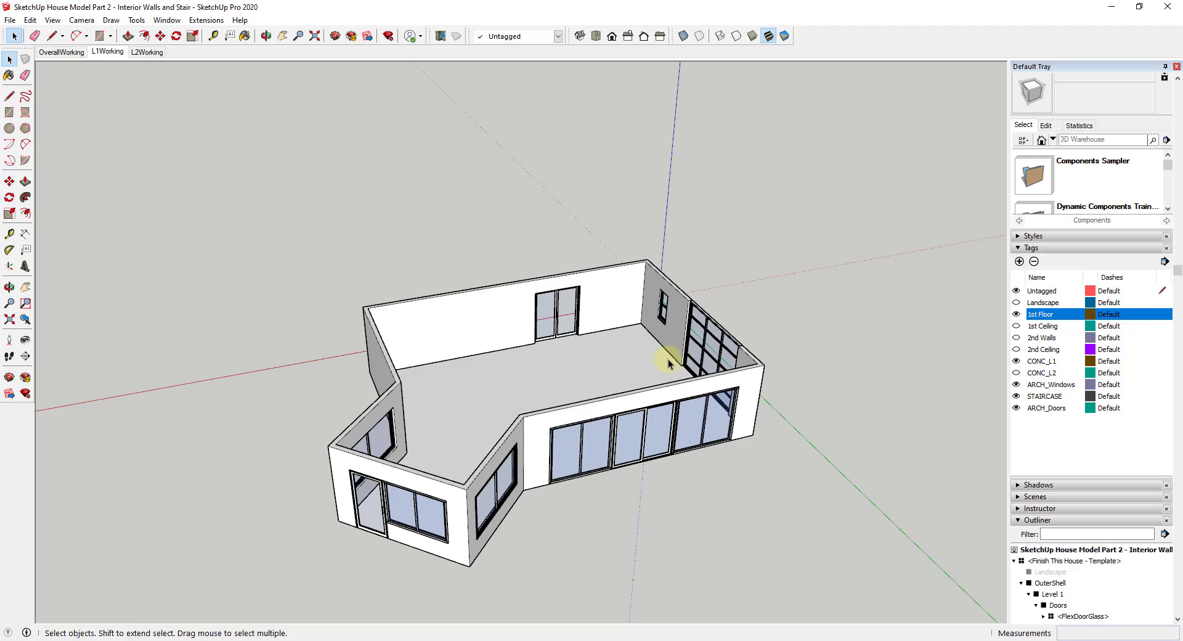
left_click(146, 52)
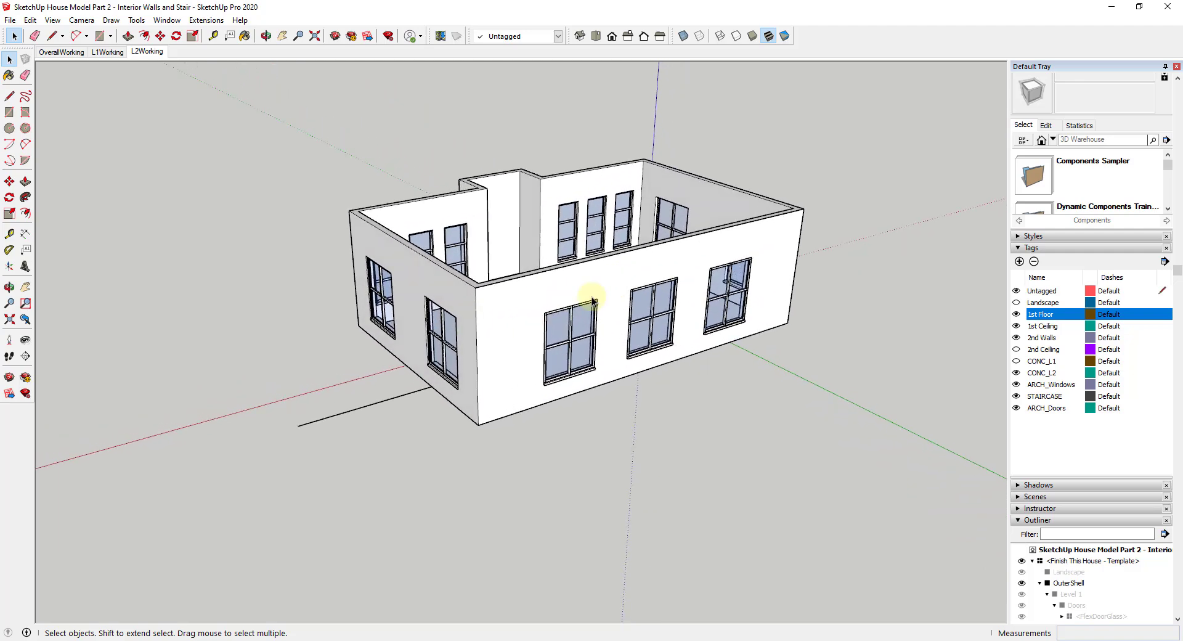
key("e")
left_click(373, 407)
mouse_move(372, 408)
middle_mouse_down()
mouse_move(533, 385)
mouse_move(560, 312)
middle_mouse_up()
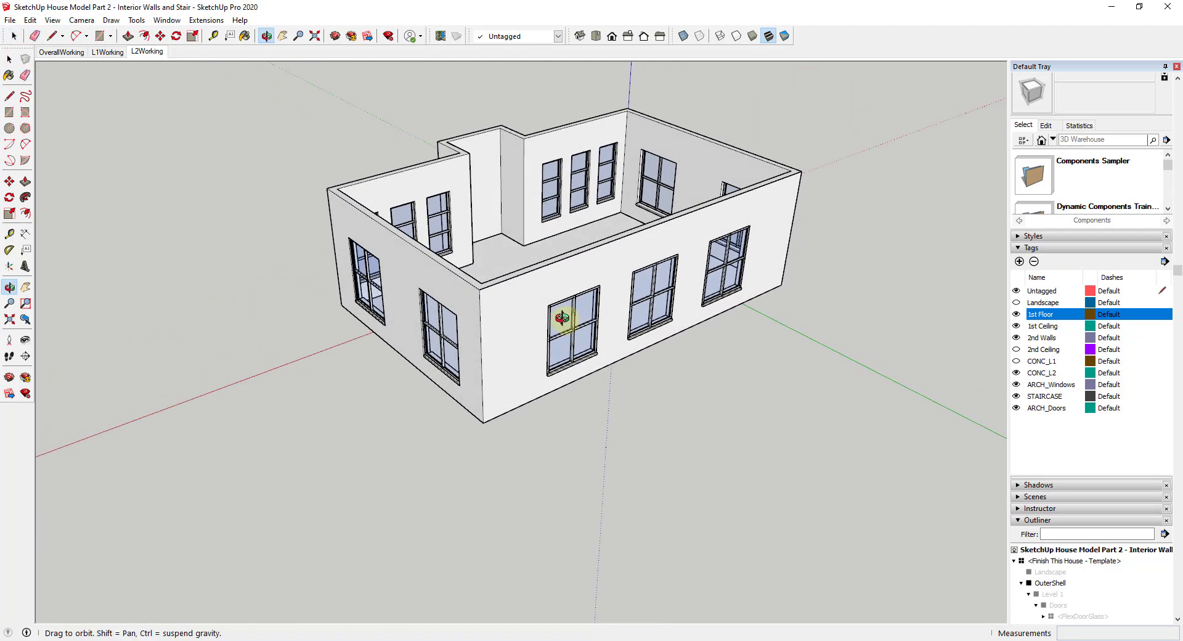
scroll(554, 163, "down", 3)
scroll(548, 215, "up", 8)
middle_click_drag(541, 264, 450, 351)
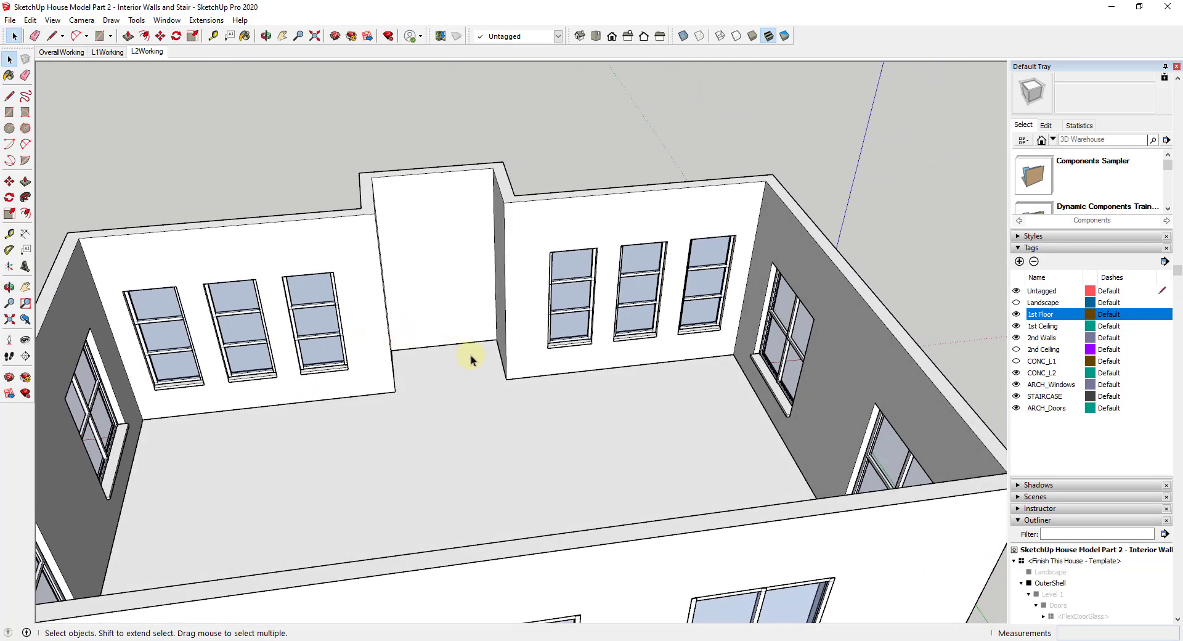
scroll(485, 363, "down", 3)
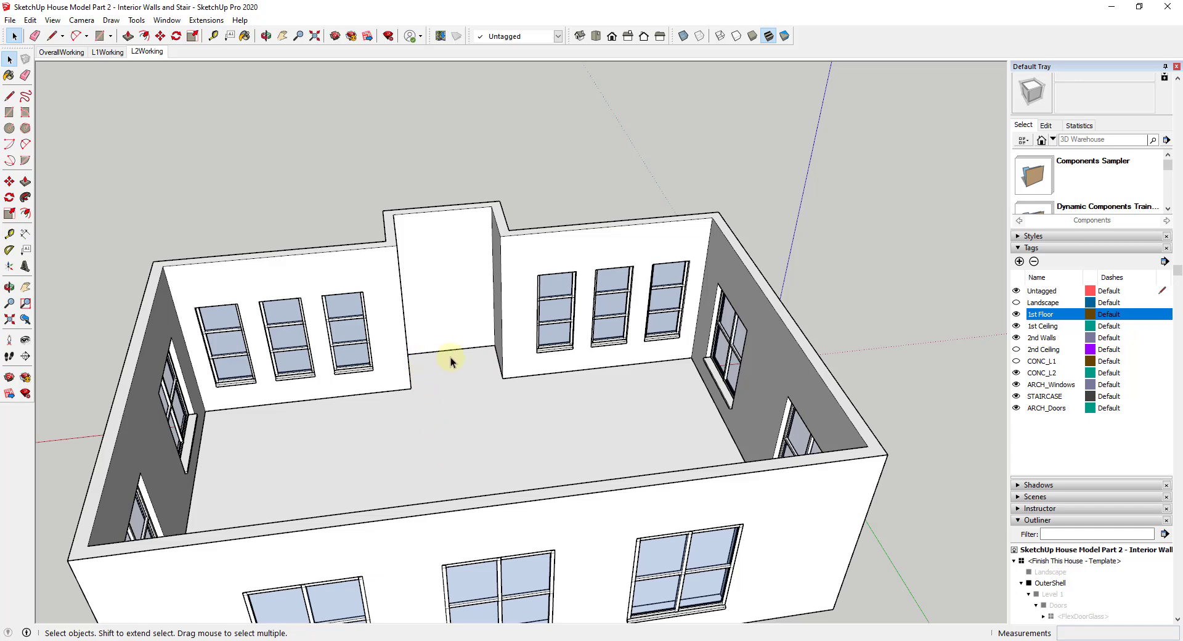
scroll(496, 360, "down", 5)
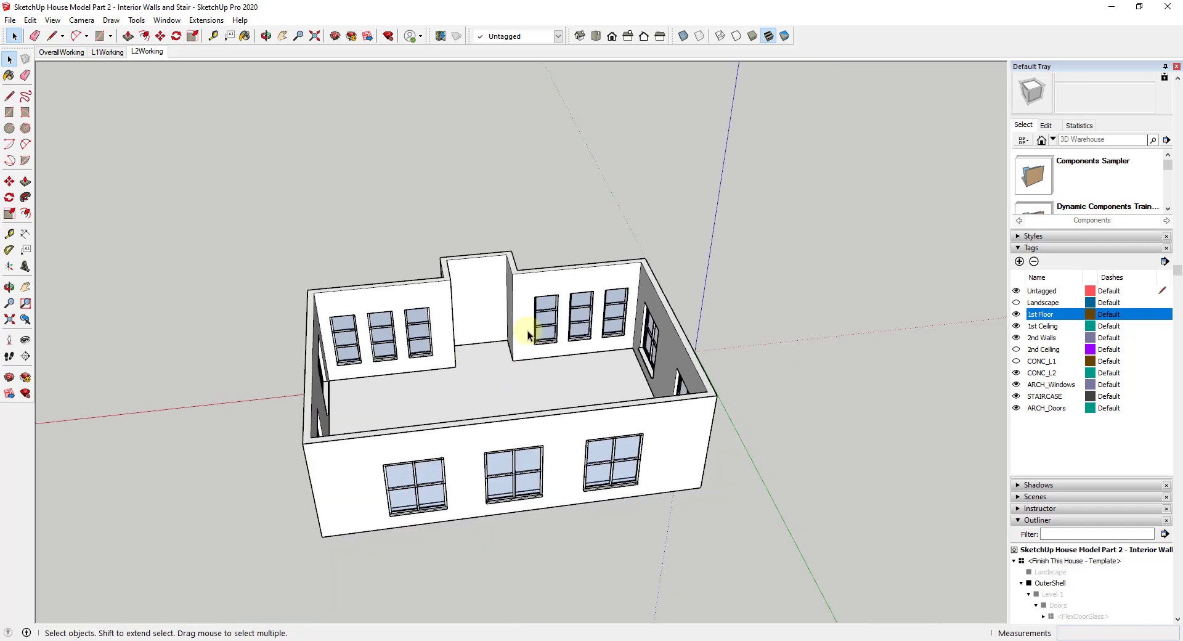
mouse_move(490, 359)
middle_mouse_down()
mouse_move(509, 346)
mouse_move(498, 352)
middle_mouse_up()
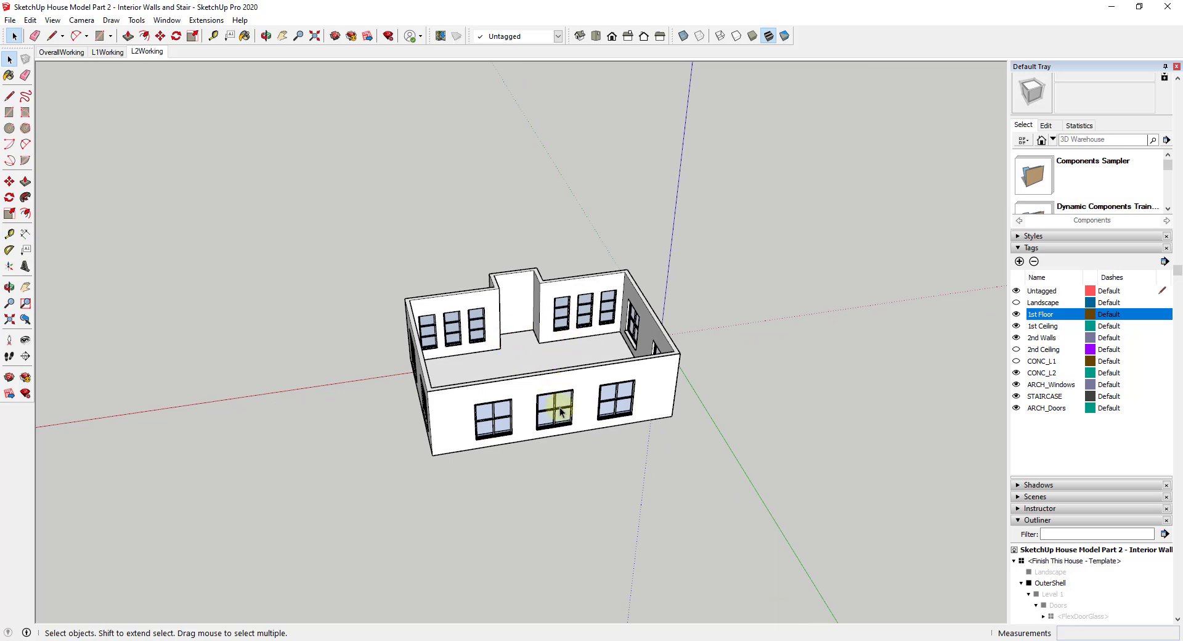
middle_click_drag(510, 369, 578, 319)
scroll(596, 331, "up", 3)
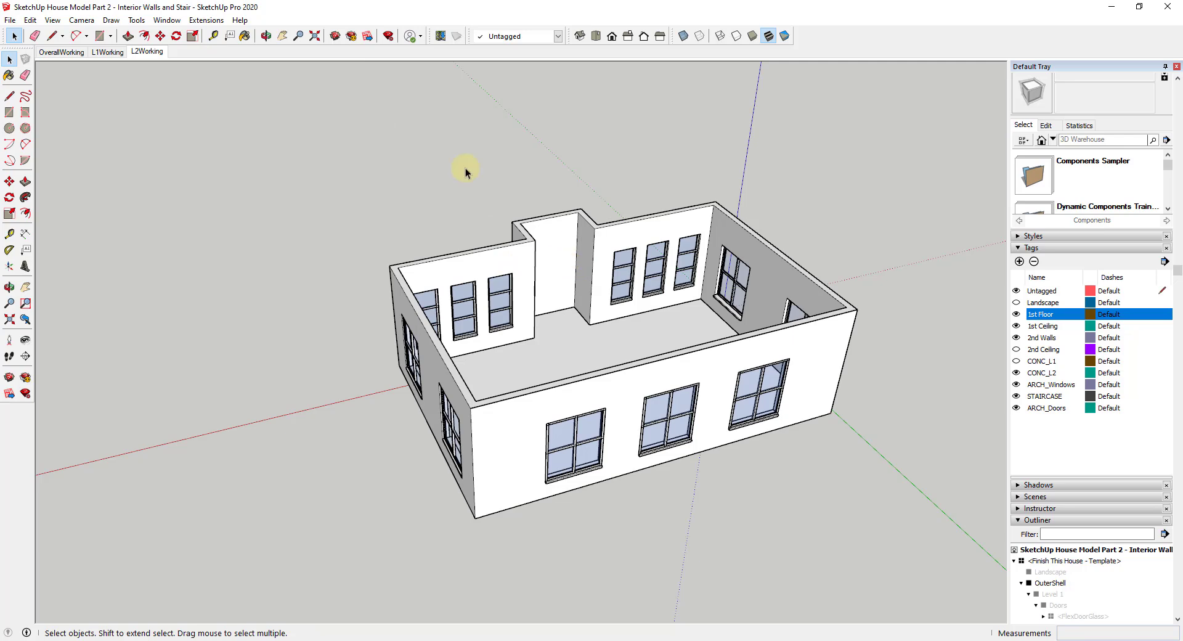
Place two vertical guides with the Tape Measure tool marking both sides of the second-floor stair recess
left_click(214, 36)
middle_click_drag(533, 285, 501, 312)
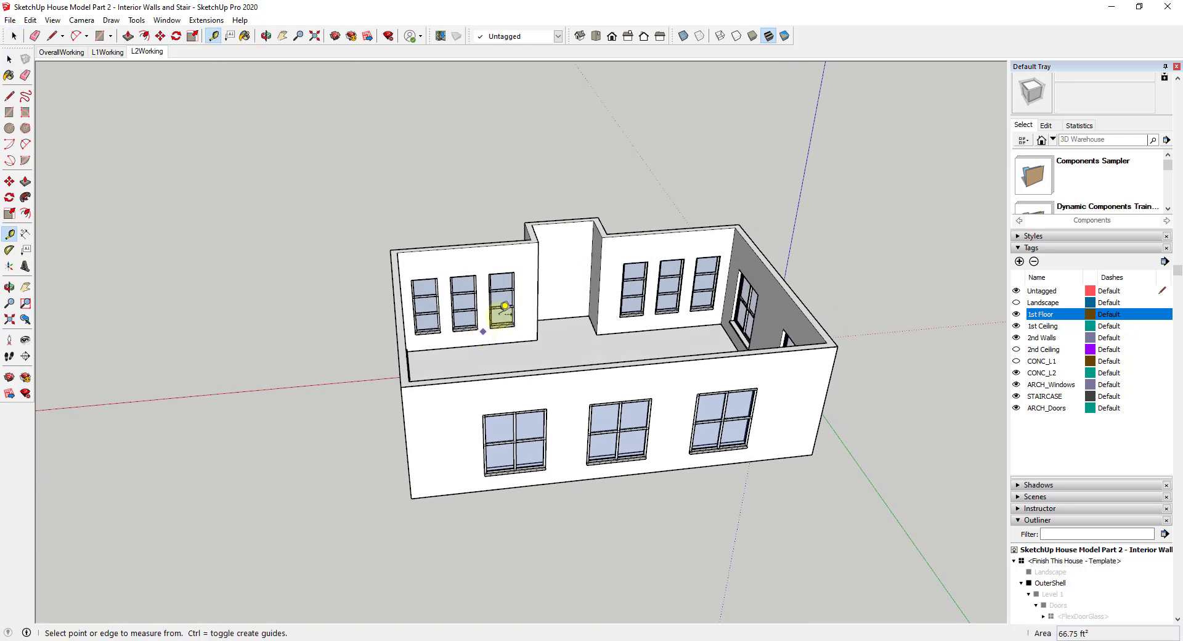
left_click(593, 265)
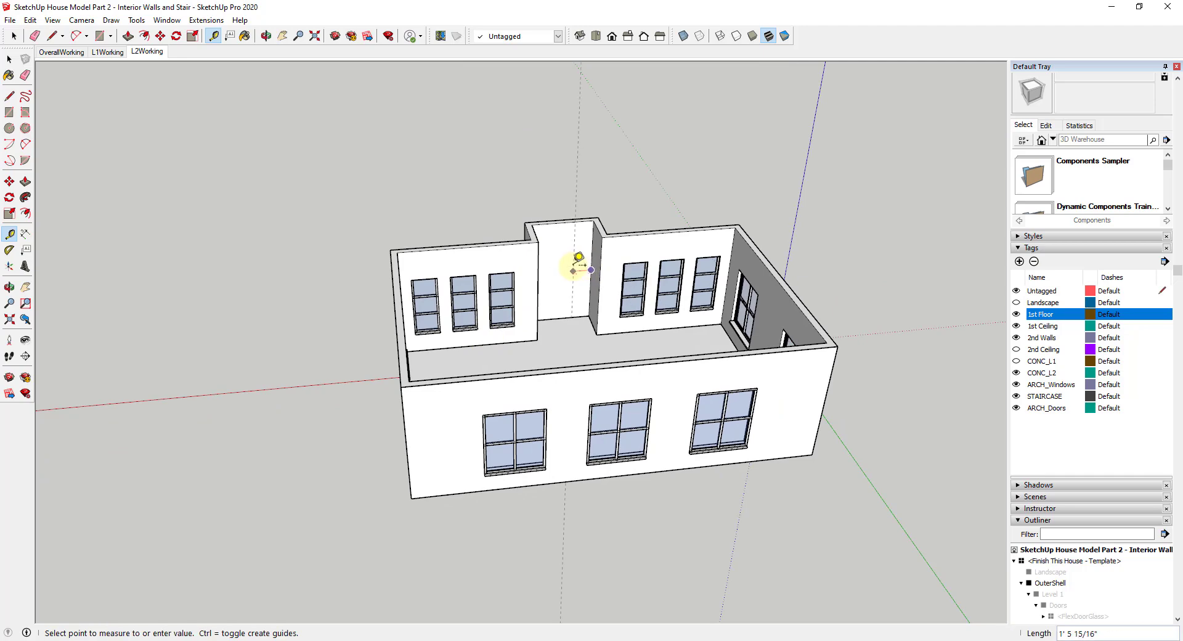
middle_click_drag(572, 264, 438, 264)
left_click(312, 239)
middle_click_drag(294, 295, 298, 296)
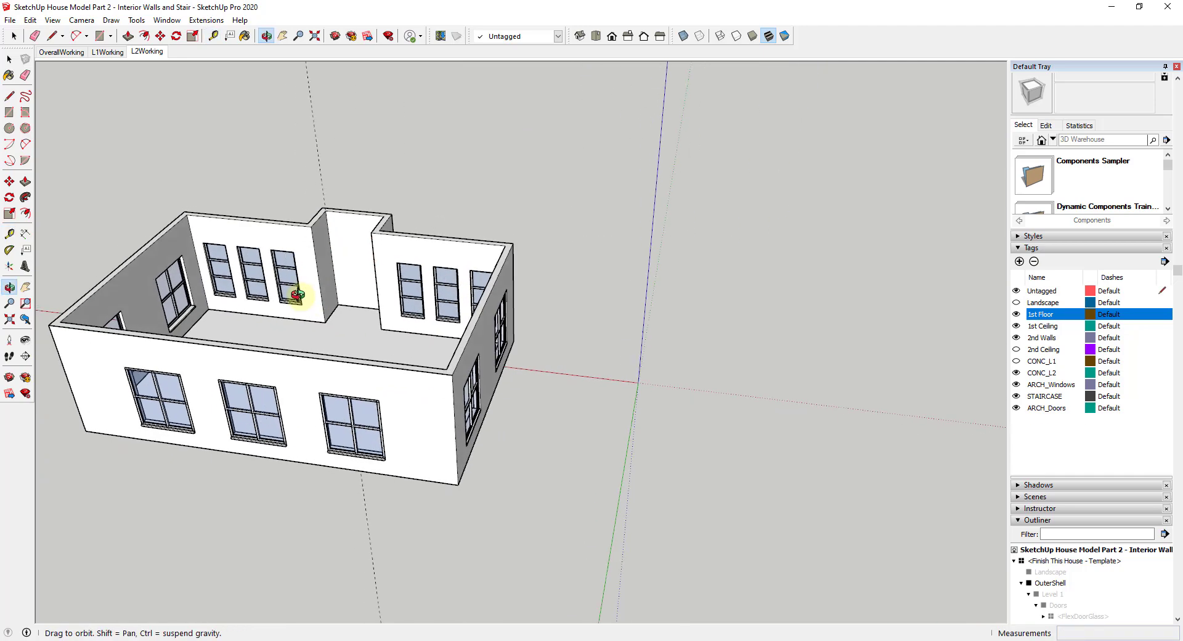
left_click(334, 241)
middle_click_drag(336, 238, 612, 232)
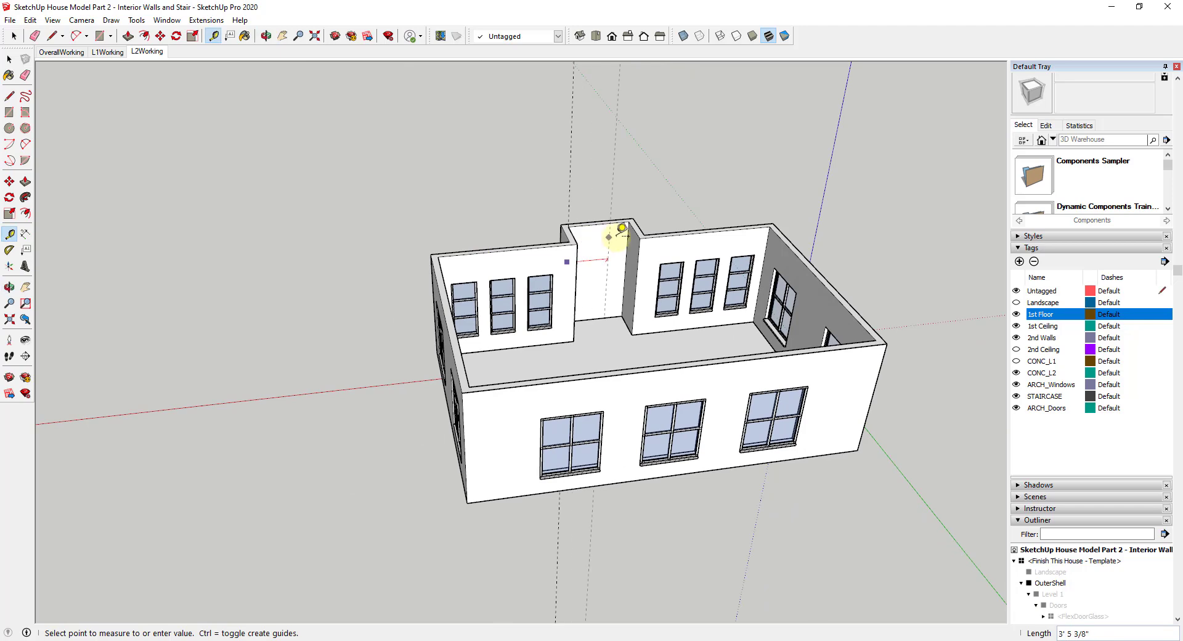
left_click(631, 238)
In the L1Working scene, draw a line on the floor joining the bases of the two vertical guides
left_click(102, 52)
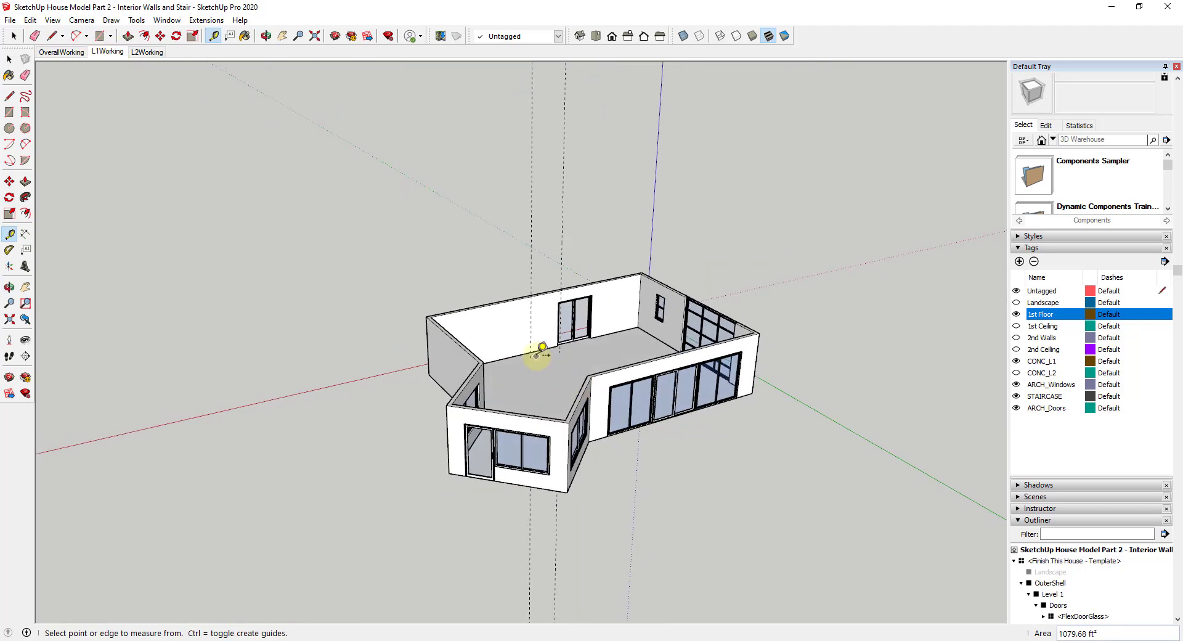
scroll(557, 345, "up", 5)
scroll(568, 354, "up", 2)
key("l")
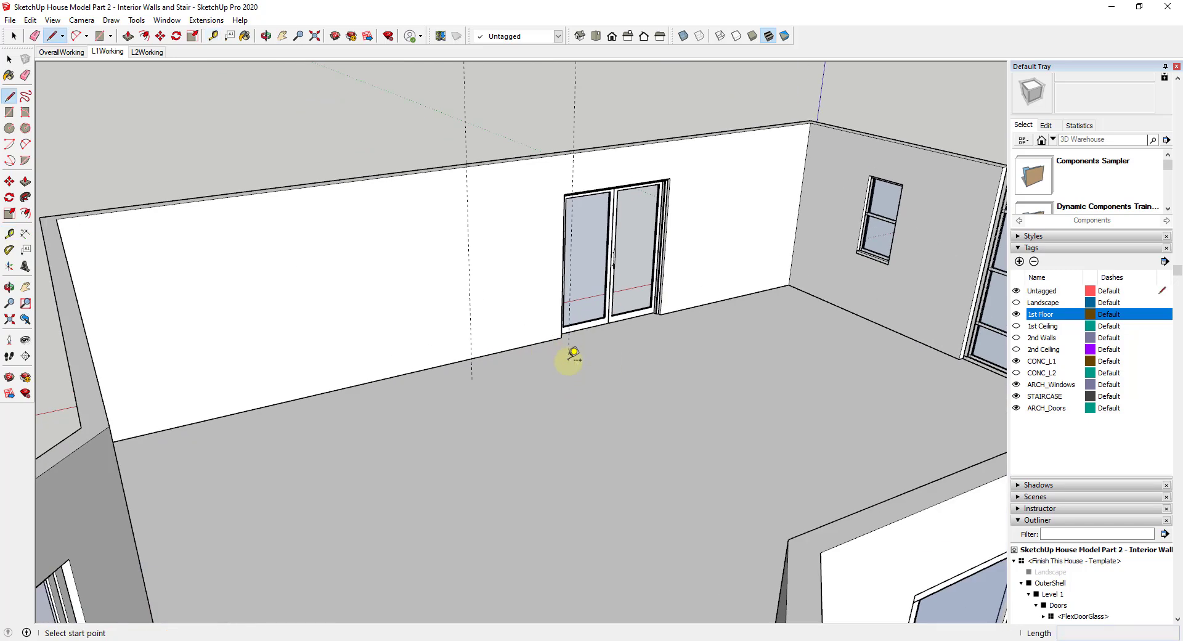
left_click(568, 356)
left_click(471, 379)
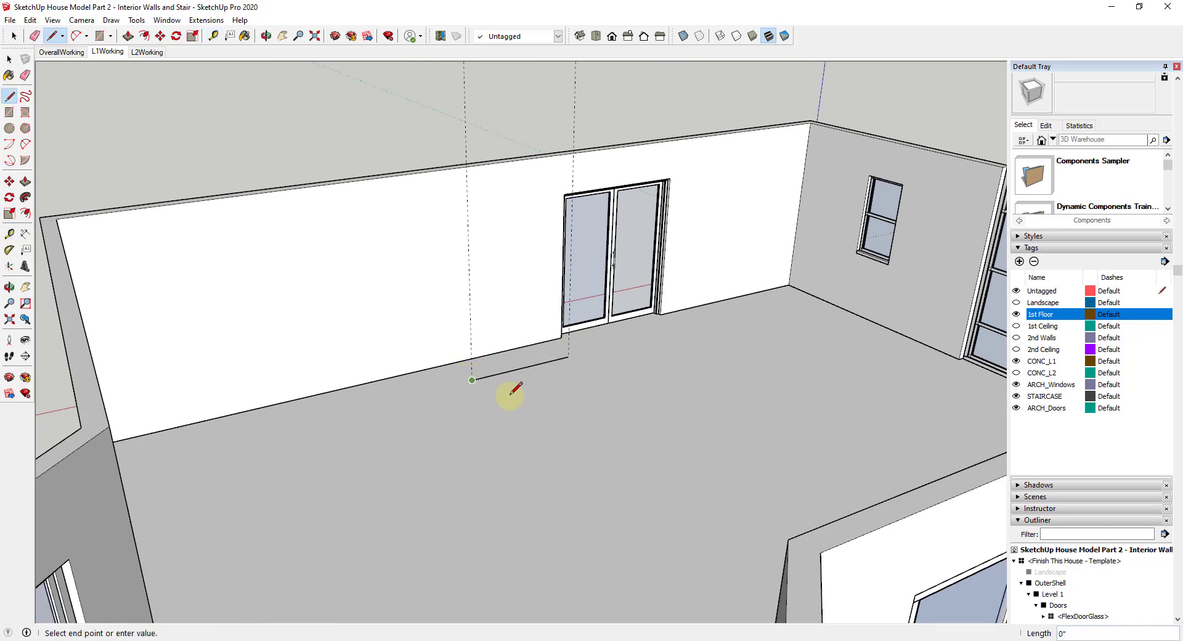
key("space")
middle_click_drag(510, 393, 604, 417)
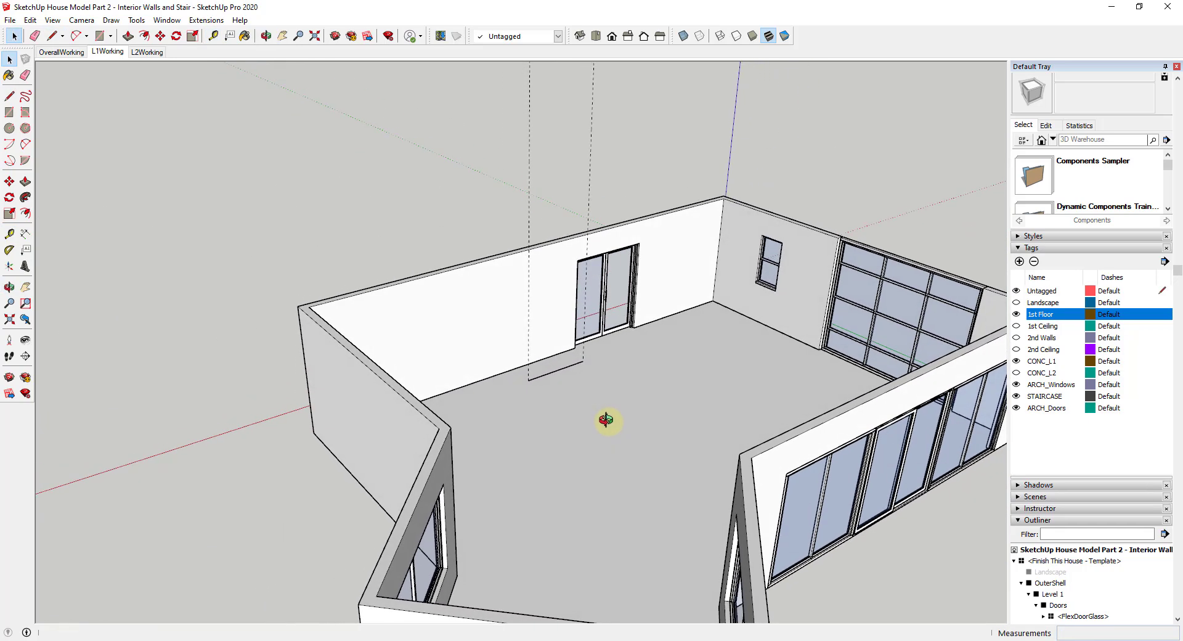
Show the OverallWorking scene and hide the Level 1 Walls group inside OuterShell
left_click(68, 54)
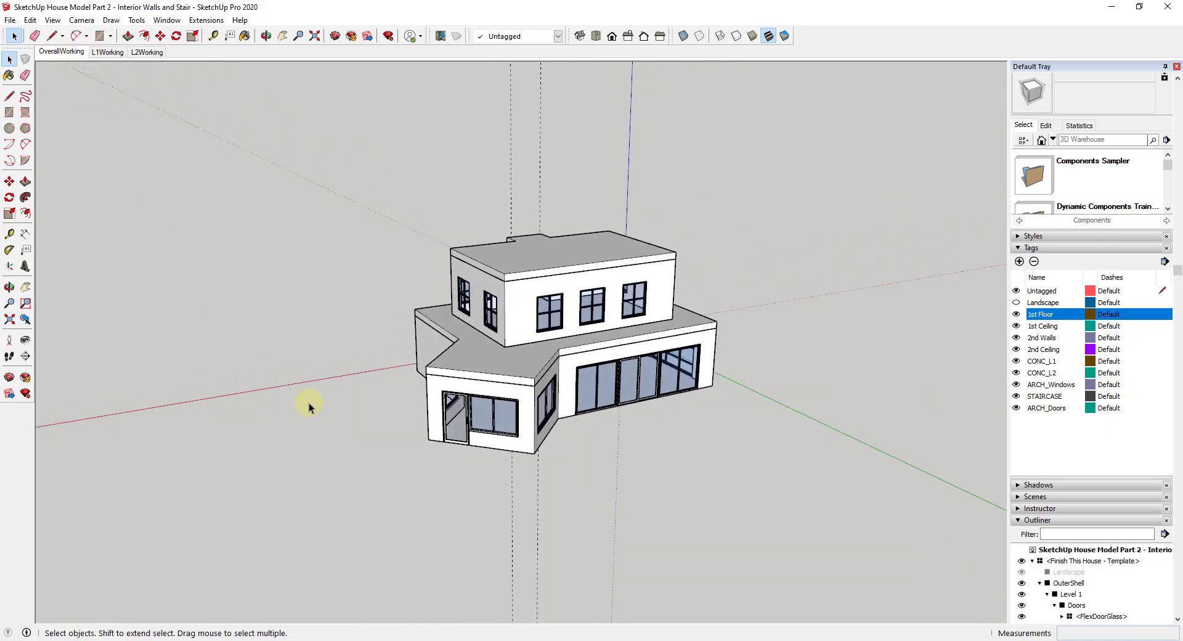
middle_click_drag(308, 407, 893, 267)
scroll(786, 256, "up", 5)
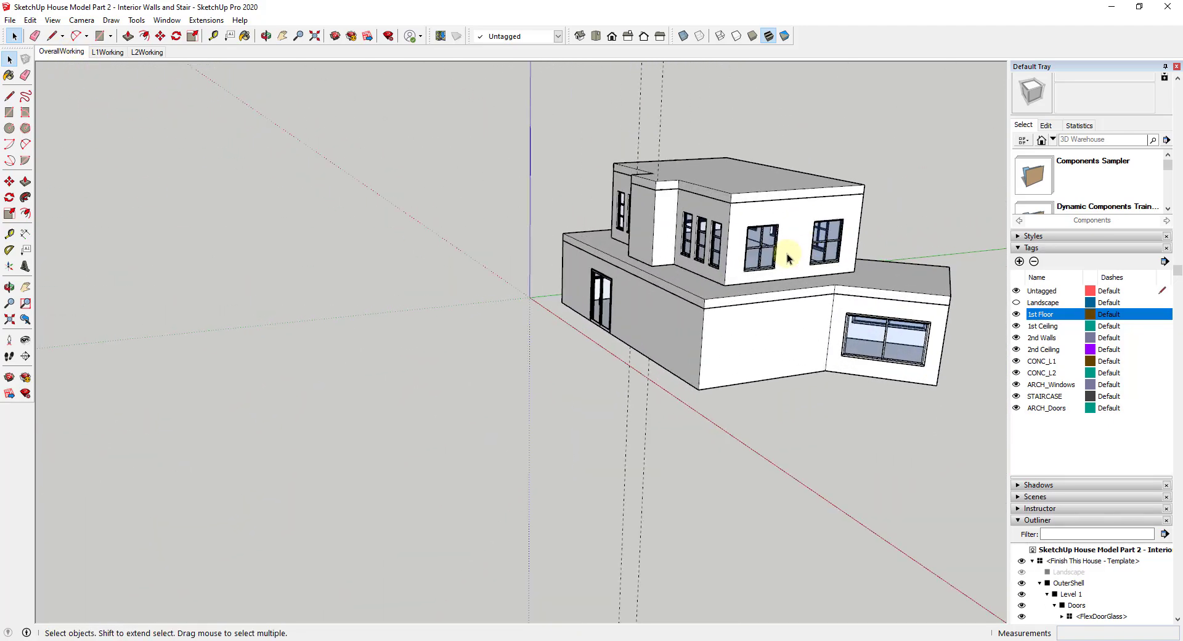
right_click(703, 356)
key("Escape")
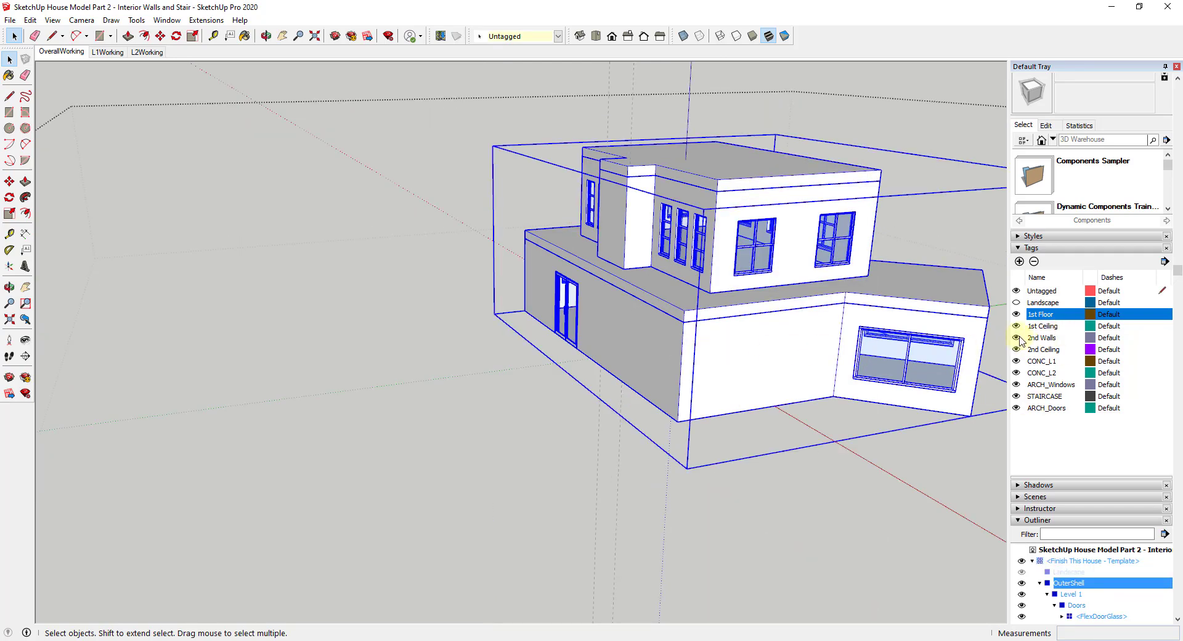
scroll(1091, 554, "down", 3)
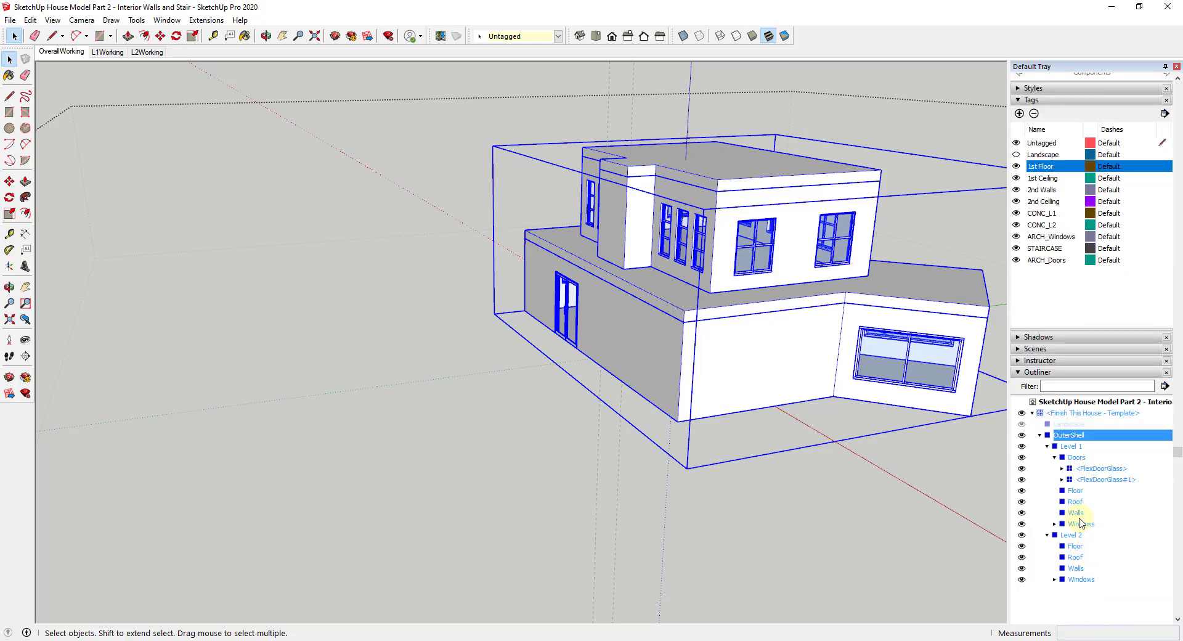
left_click(1076, 513)
right_click(1076, 512)
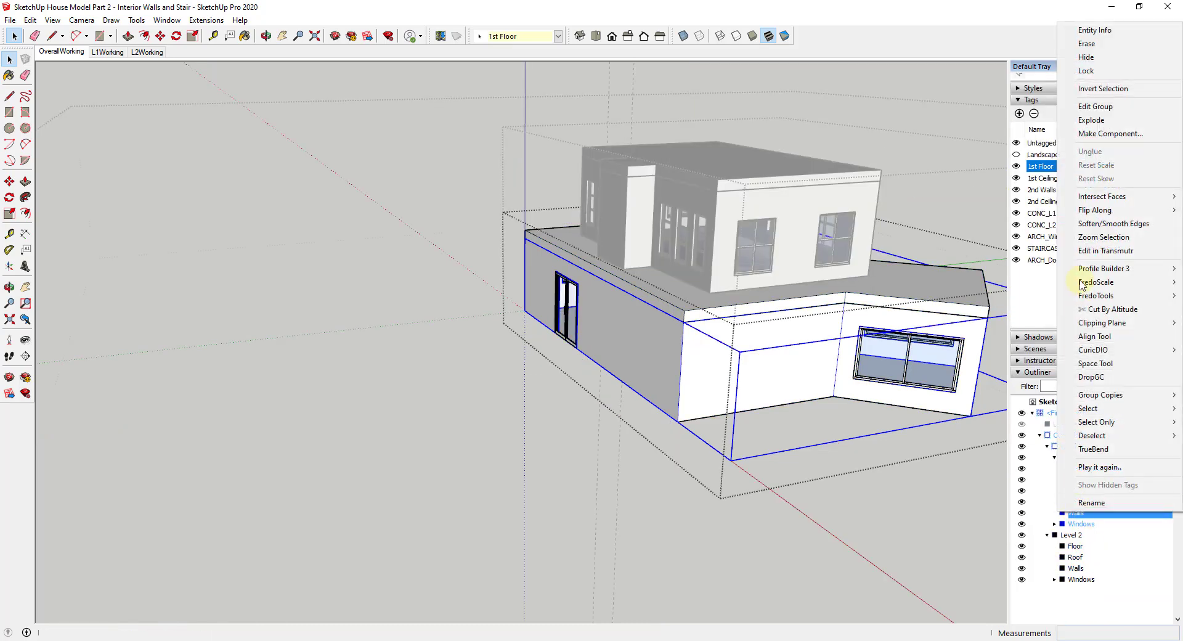
left_click(1086, 57)
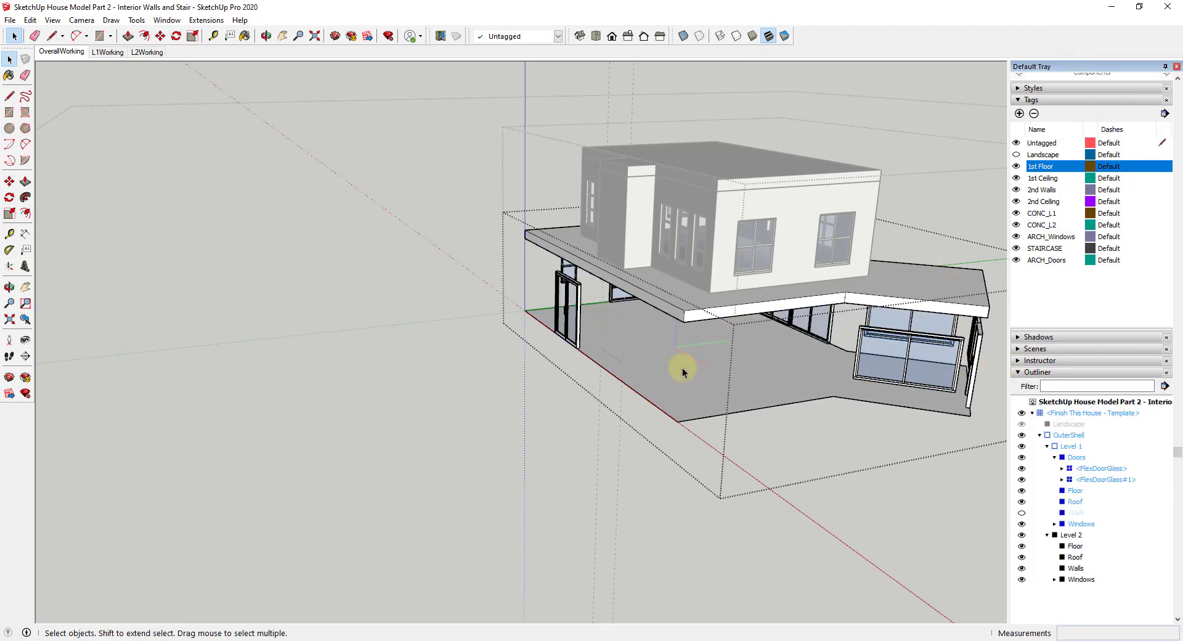
Measure the vertical distance from the first-level floor up to the roof slab with the Tape Measure tool
middle_click_drag(670, 339, 650, 319)
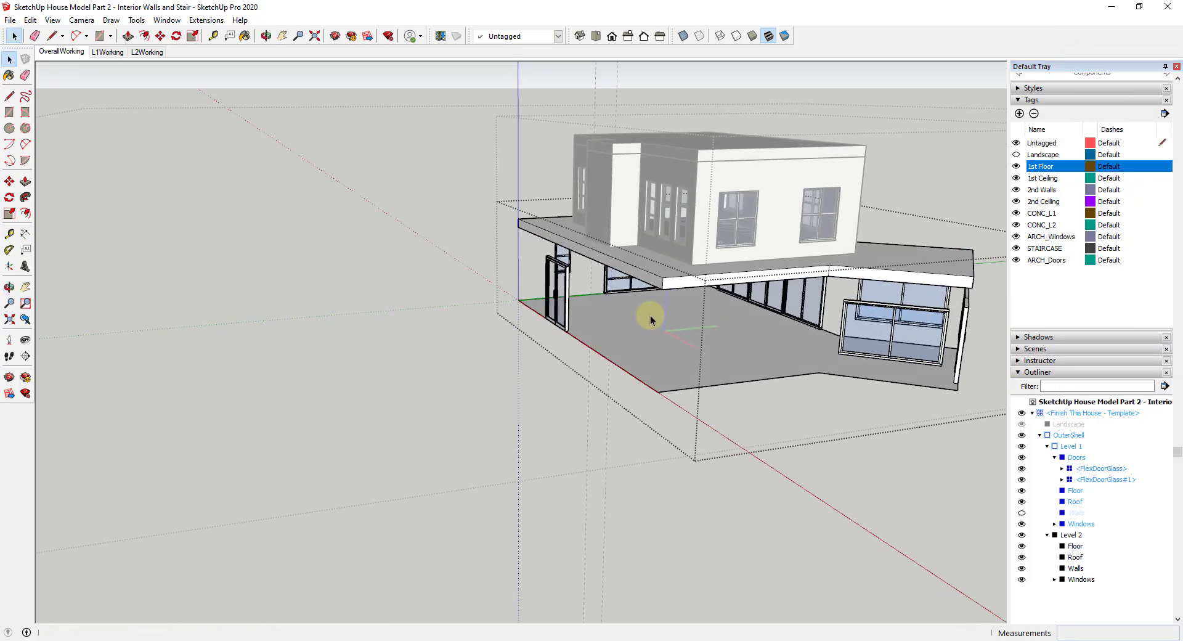
scroll(650, 319, "up", 5)
left_click(213, 37)
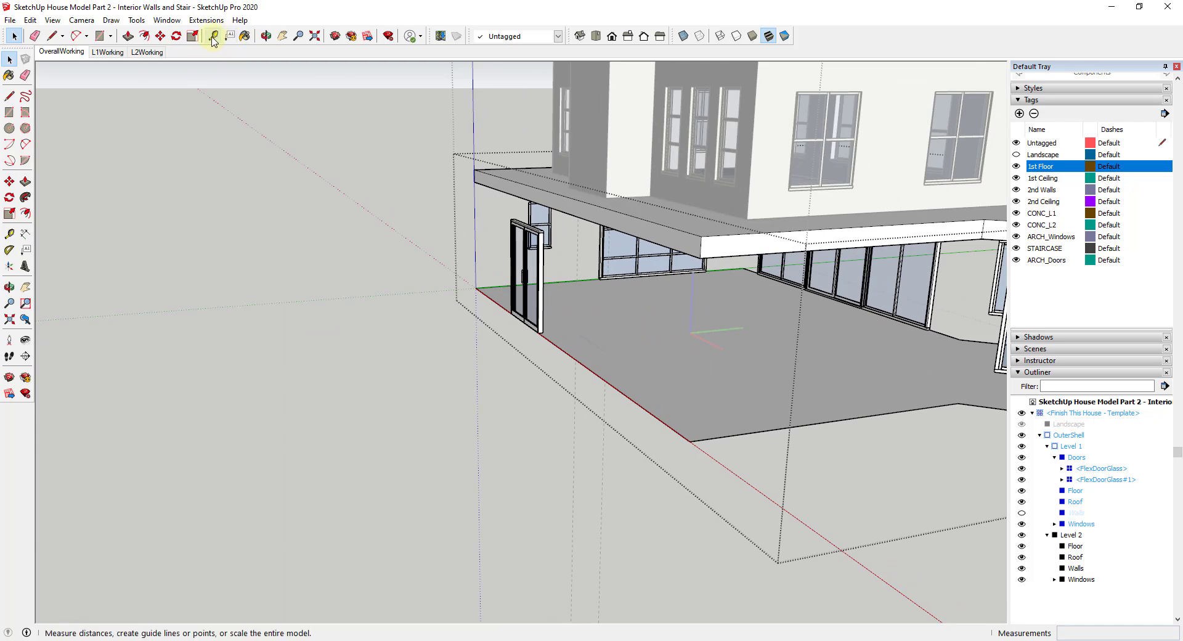
left_click(212, 38)
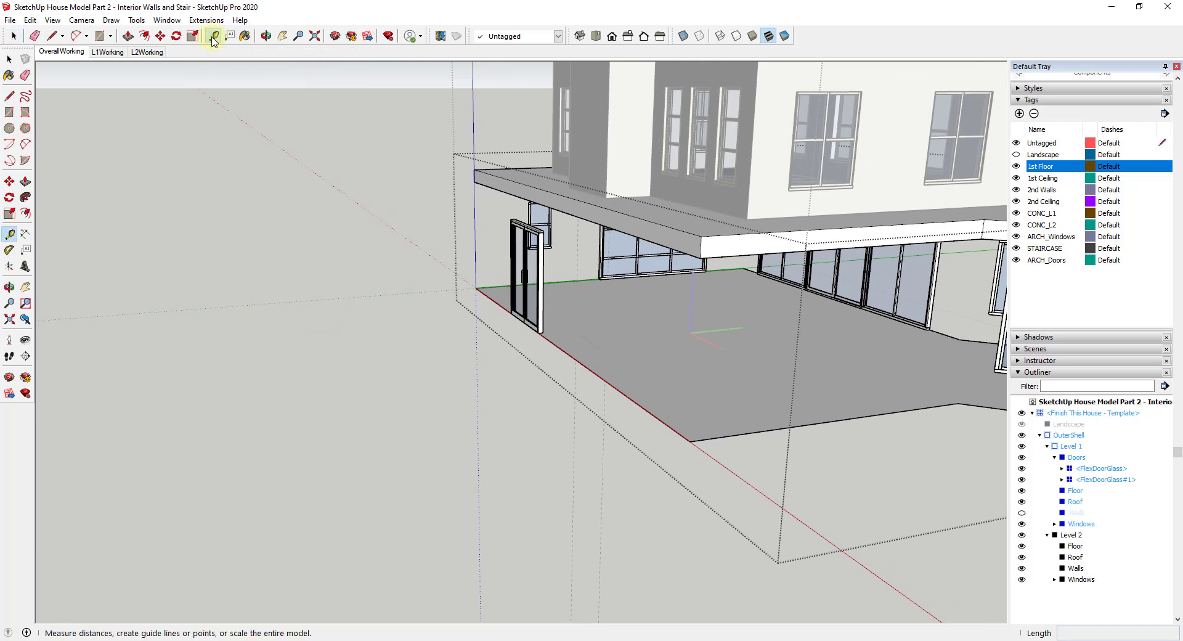
left_click(605, 351)
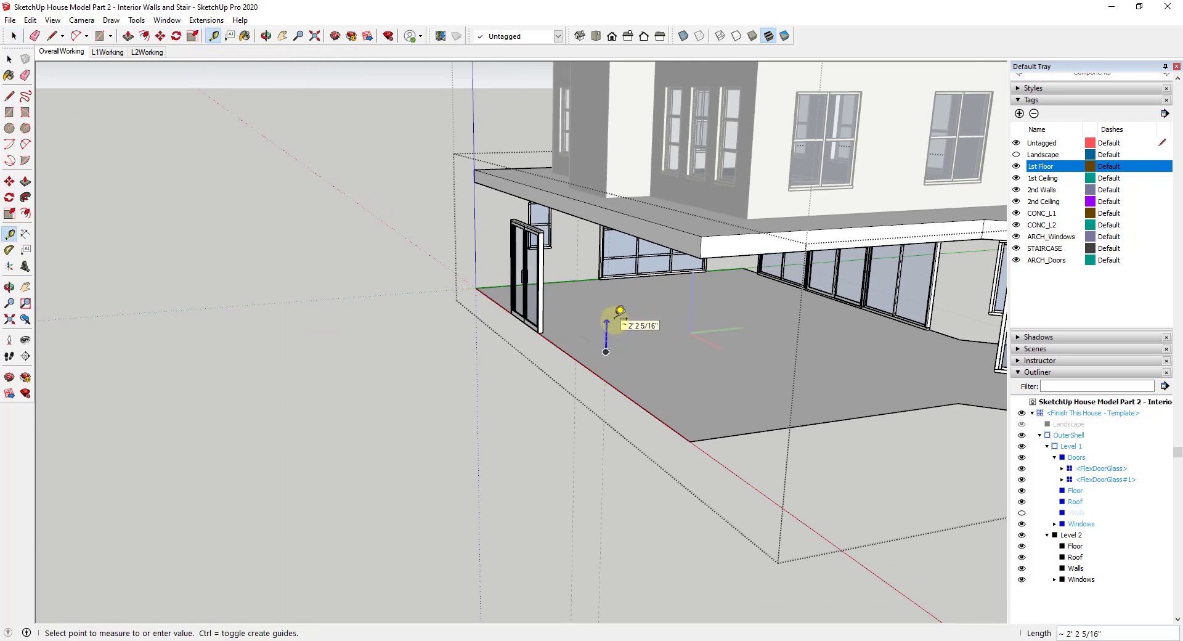
left_click(611, 188)
key("space")
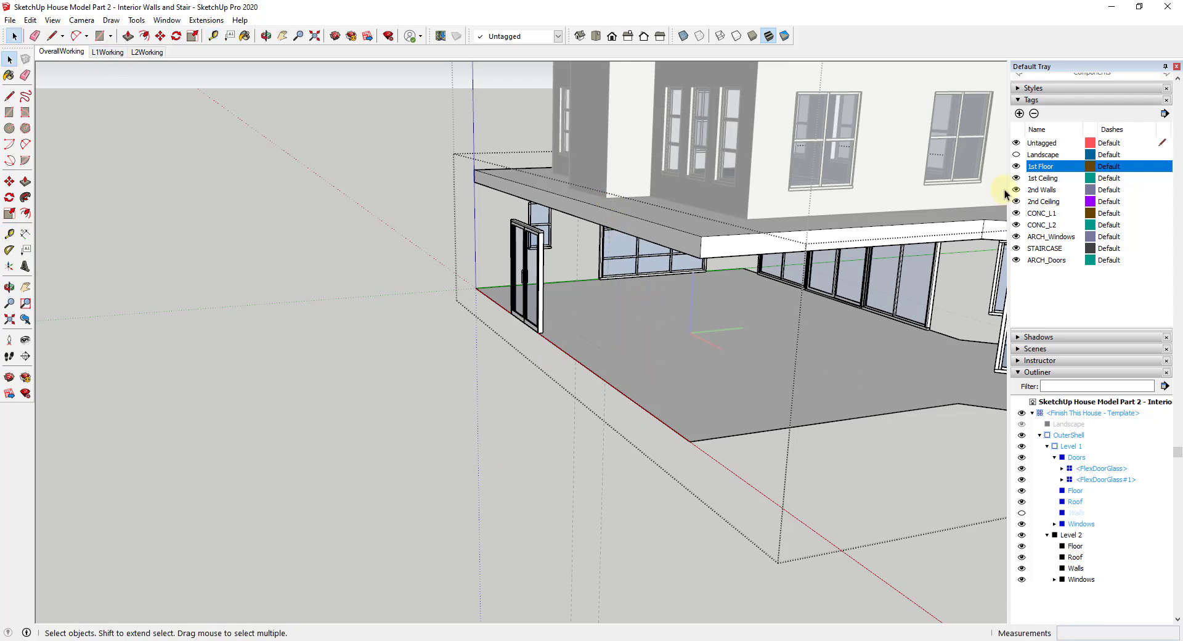
In the L1Working scene, draw a 5' line up one stair guide and connect it horizontally to the other guide
left_click(106, 54)
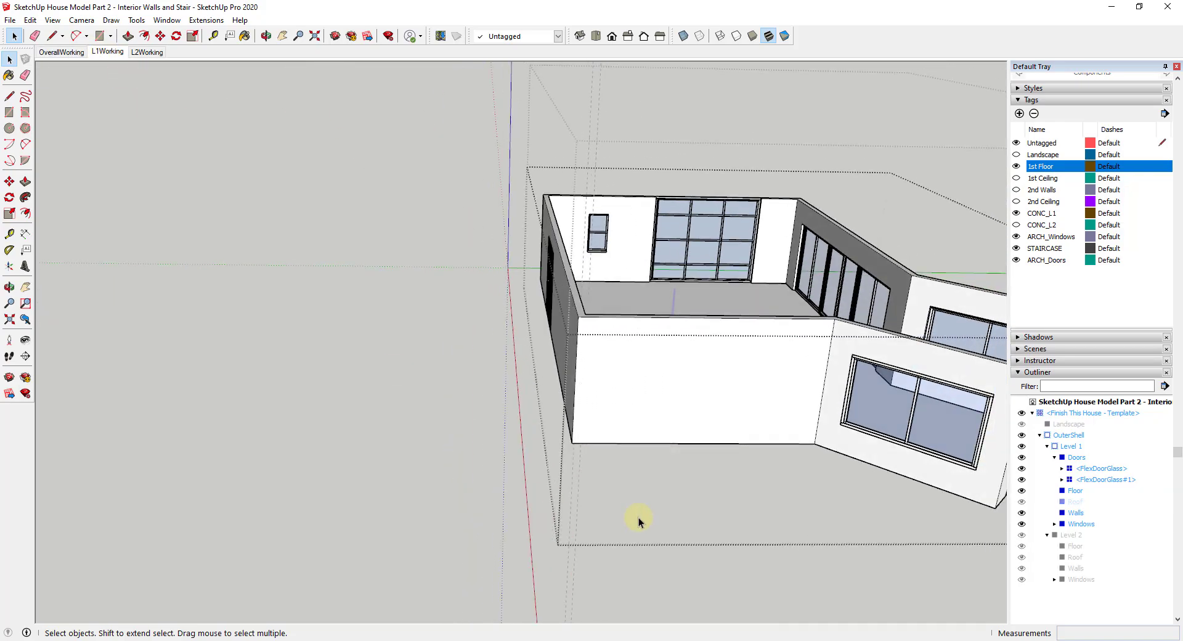
scroll(571, 343, "up", 6)
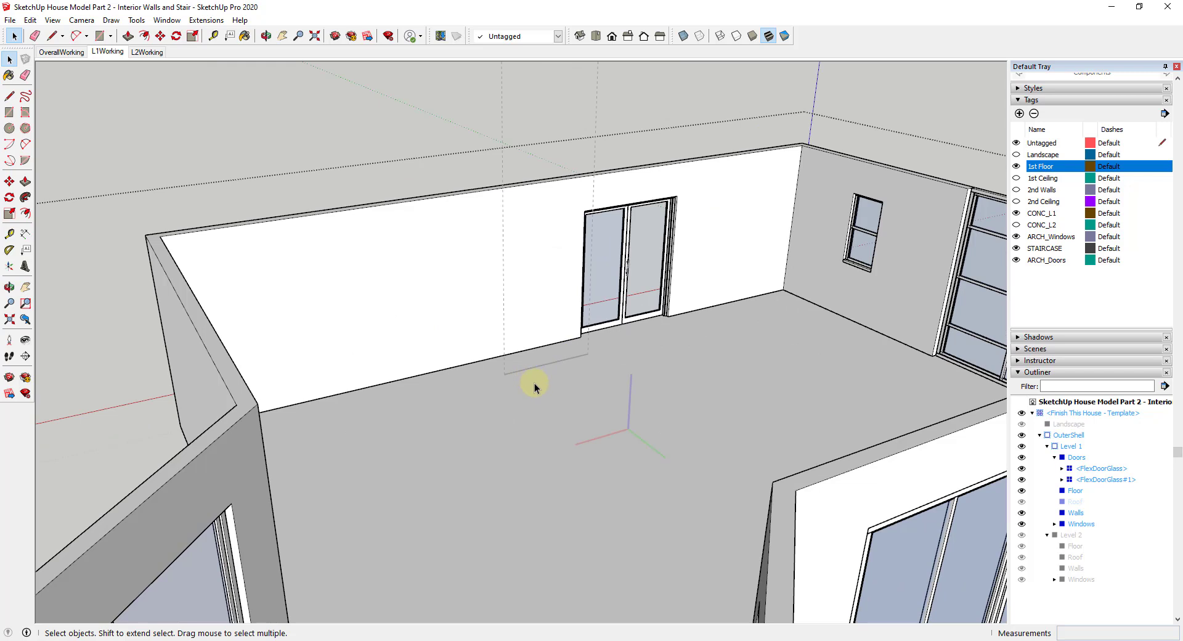
key("l")
left_click(503, 373)
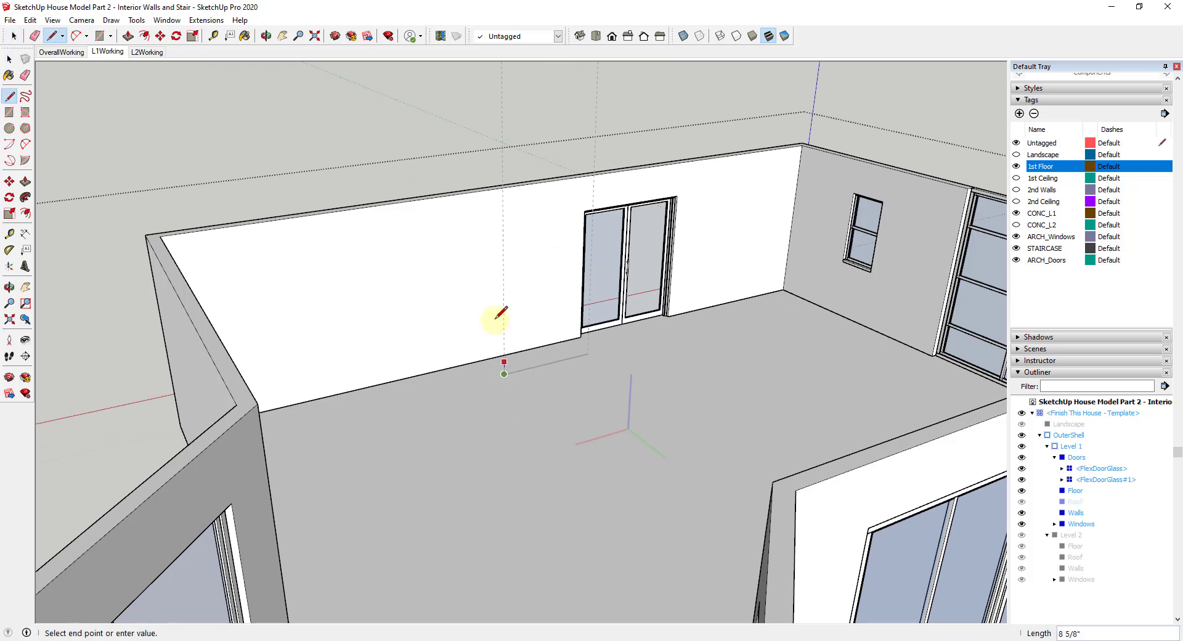
left_click(504, 283)
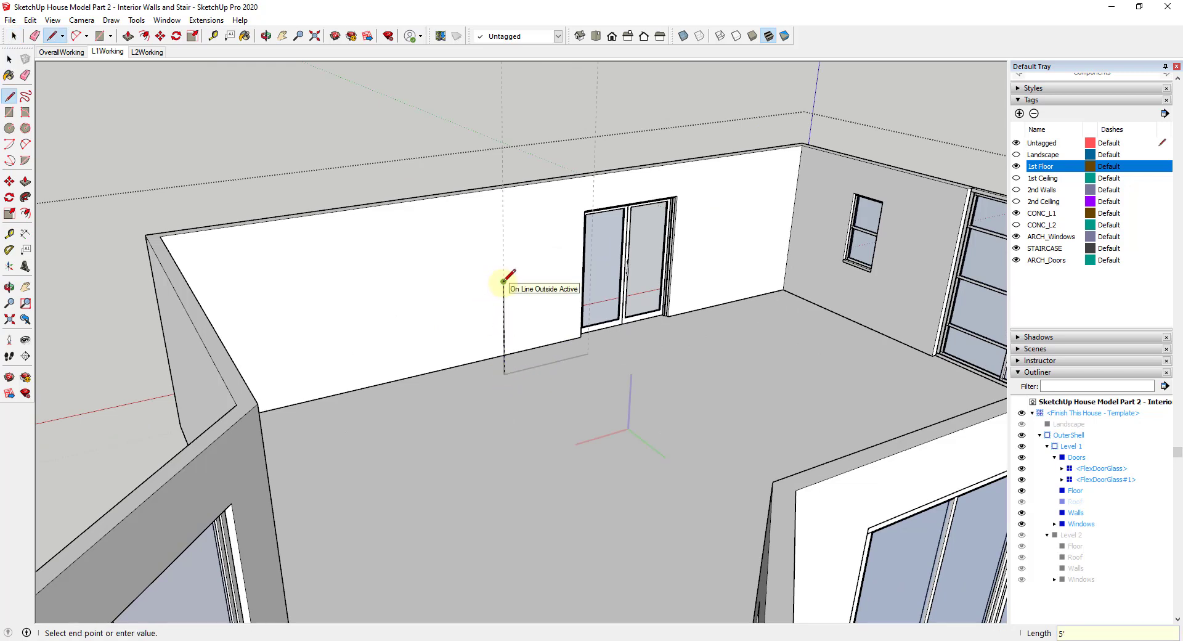
left_click(591, 264)
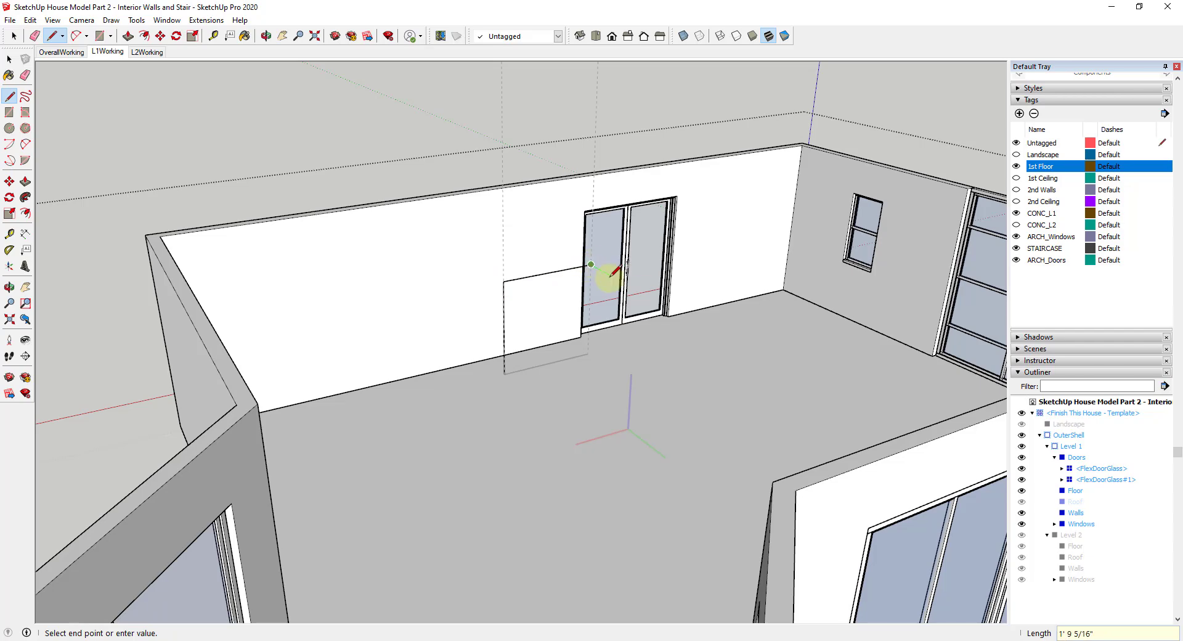
Draw the remaining three edges at the guides' 5' height to close the rectangular landing face, with a 5' outer edge
middle_click_drag(613, 272, 653, 289)
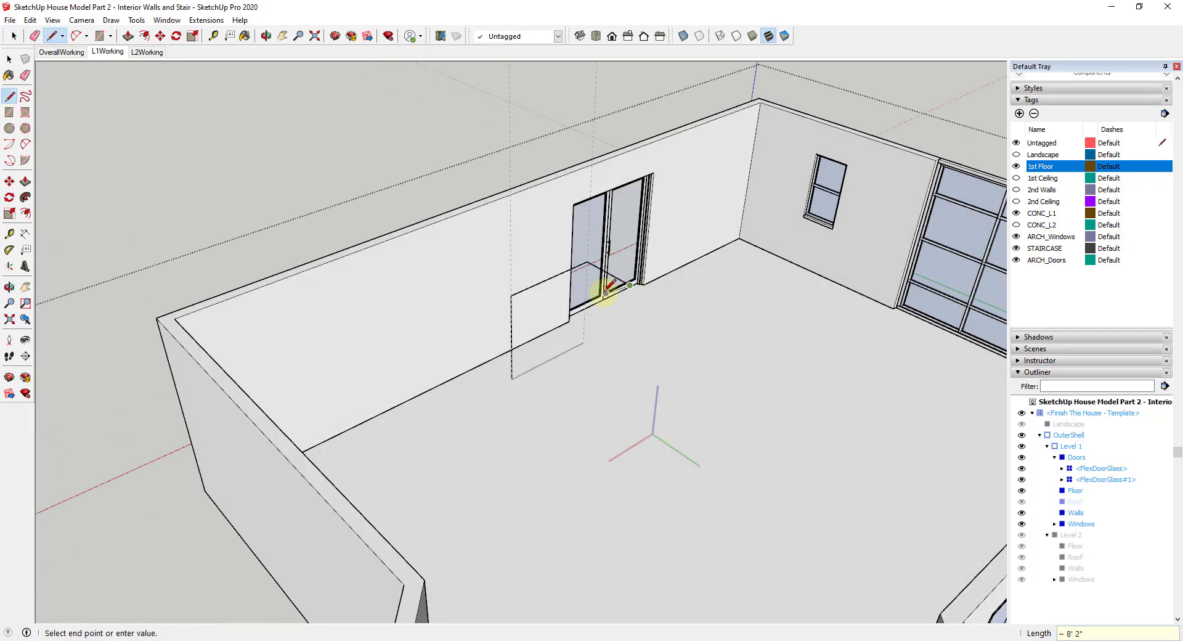
left_click(629, 285)
left_click(511, 296)
left_click(553, 322)
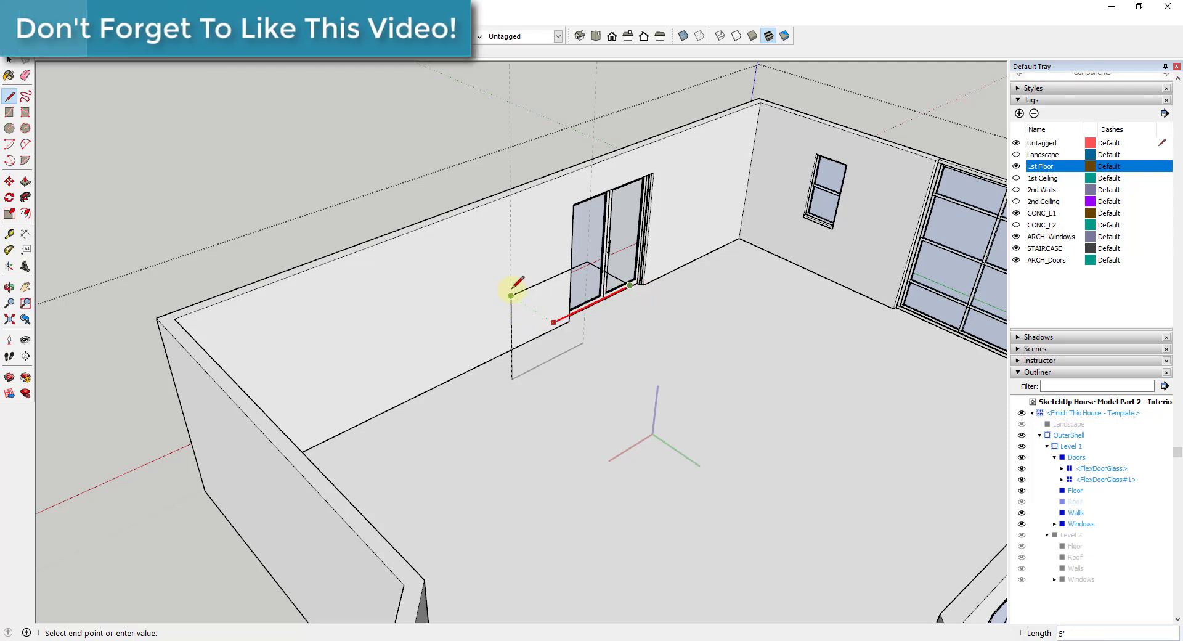
left_click(511, 296)
middle_click_drag(510, 296, 599, 316)
key("space")
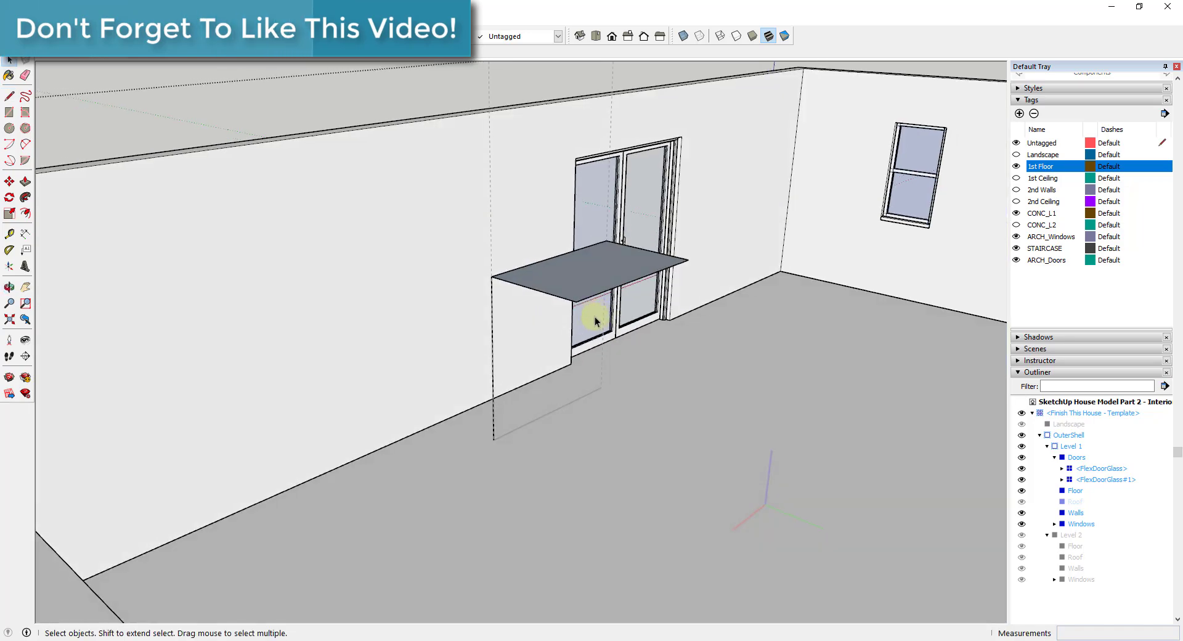
key("l")
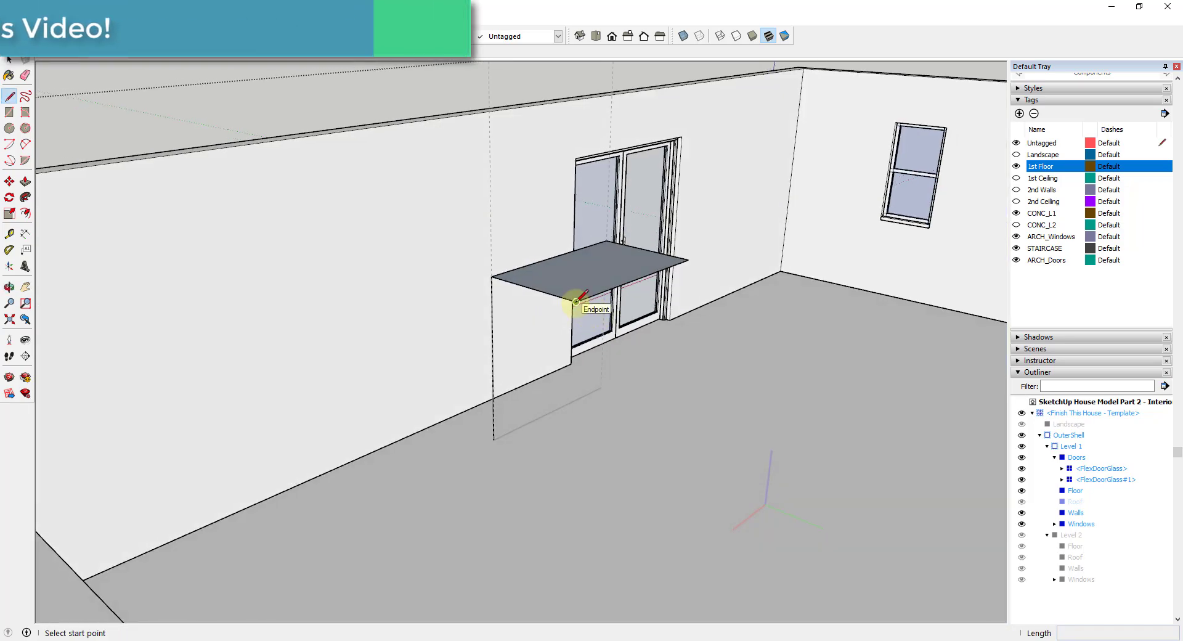
middle_click_drag(615, 335, 653, 323)
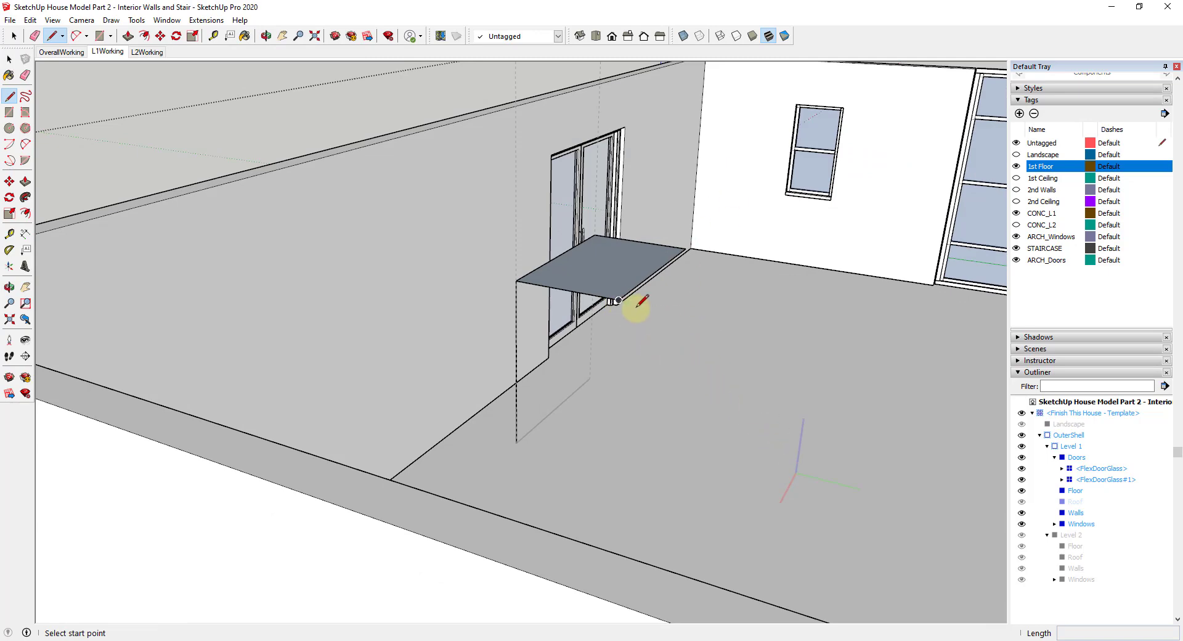
middle_click_drag(618, 306, 651, 296)
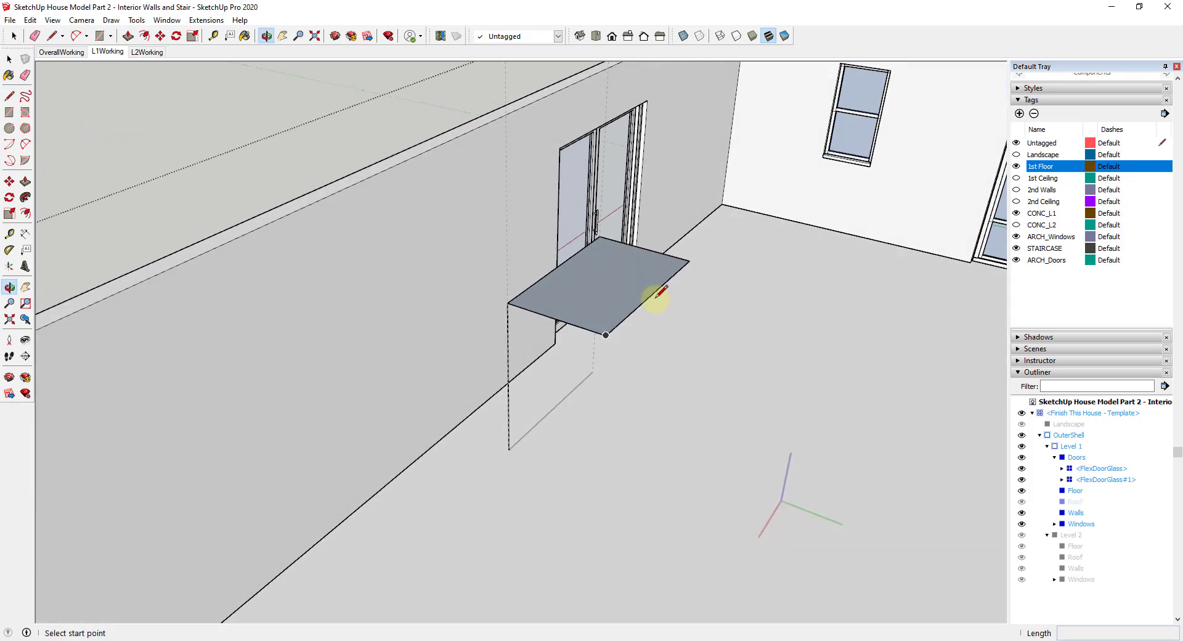
left_click(605, 334)
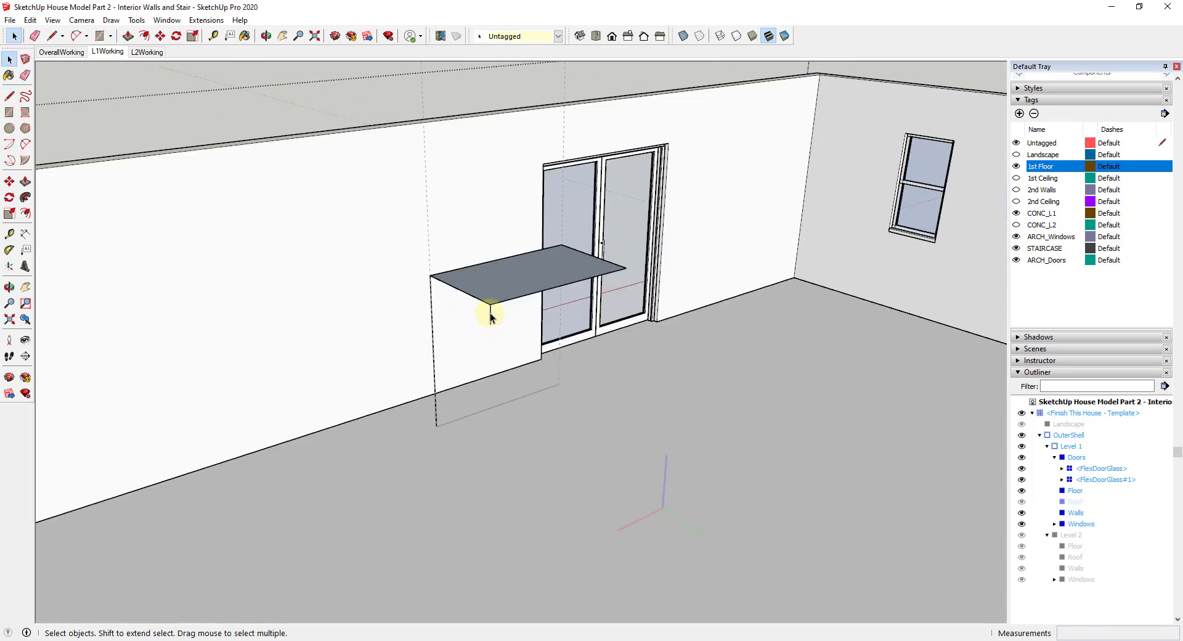
key("e")
key("space")
key("e")
scroll(493, 313, "up", 2)
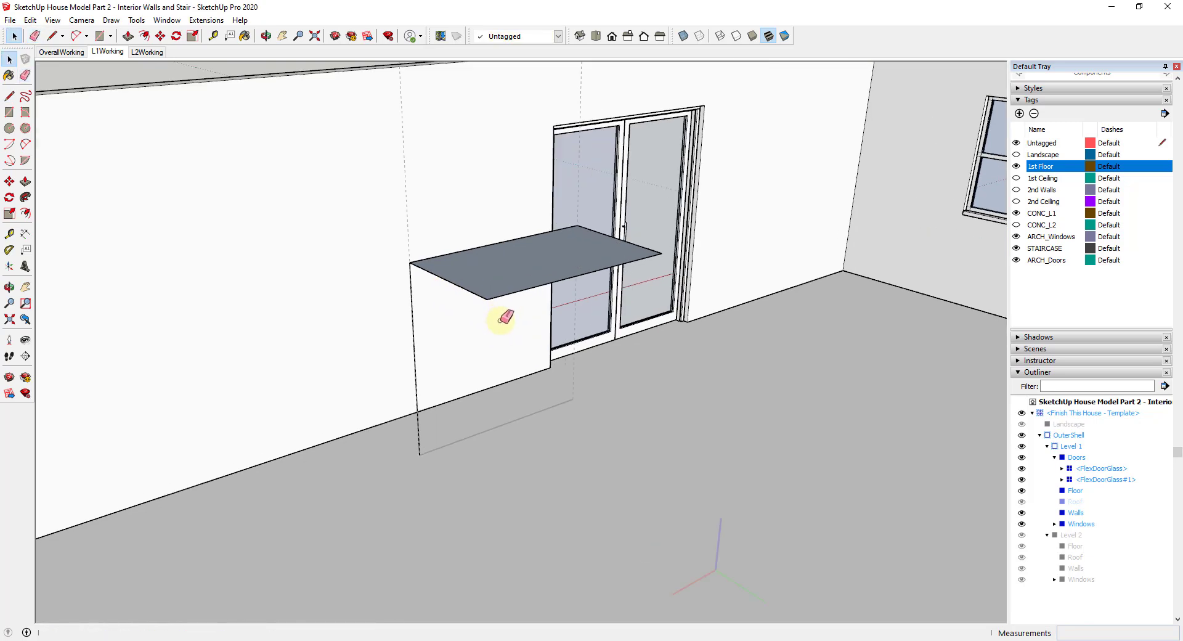
key("l")
left_click(487, 299)
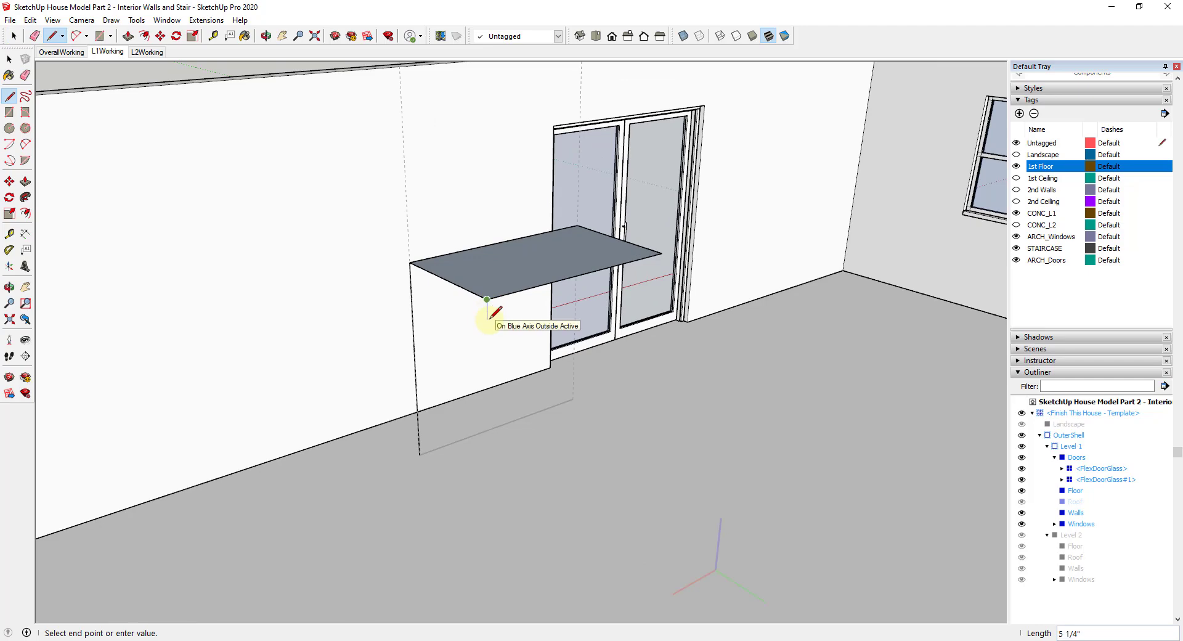
key("space")
scroll(512, 366, "down", 3)
scroll(503, 356, "up", 2)
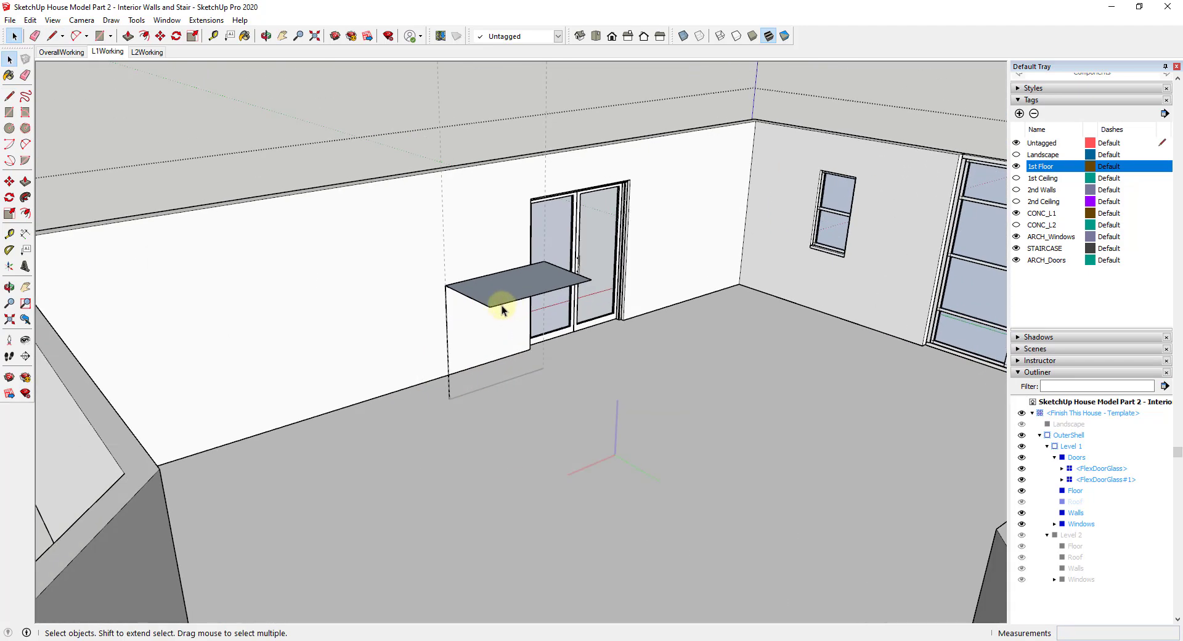
Draw a riser line straight down from the landing's outer corner and an 11" tread line outward from its lower end
scroll(493, 312, "up", 1)
key("l")
left_click(489, 304)
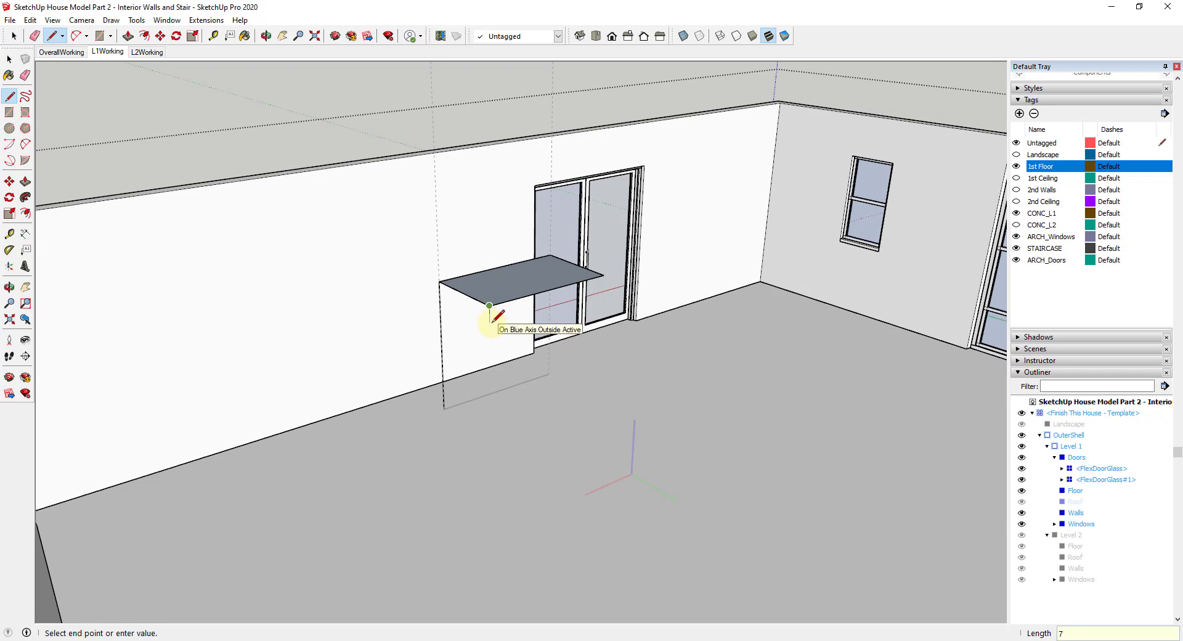
left_click(490, 322)
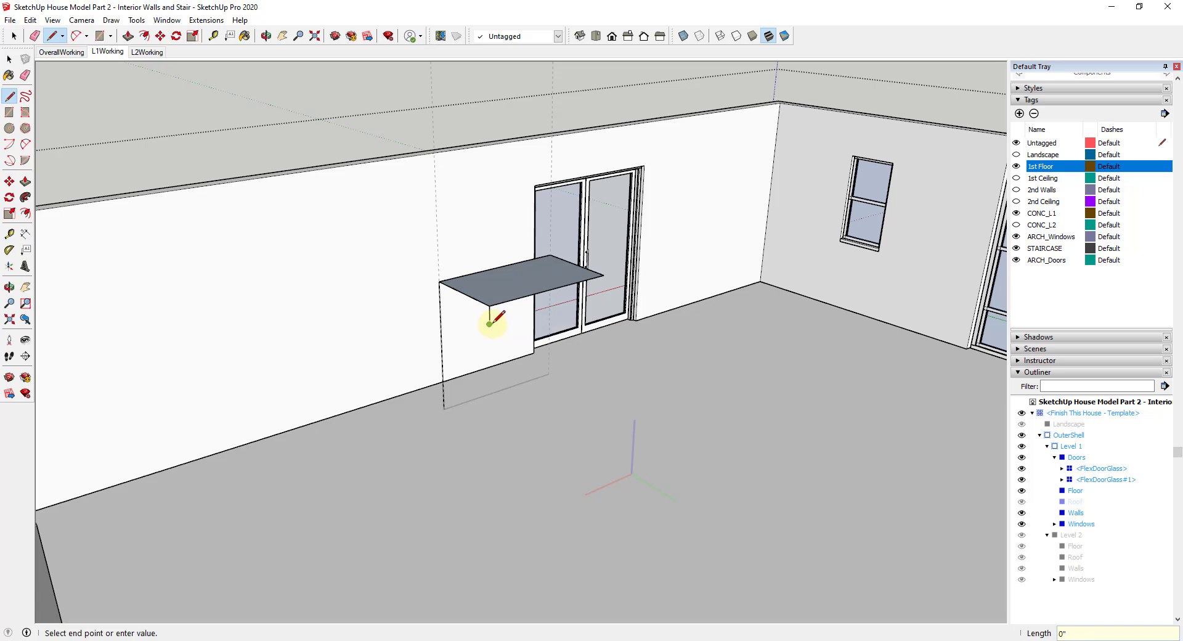
key("space")
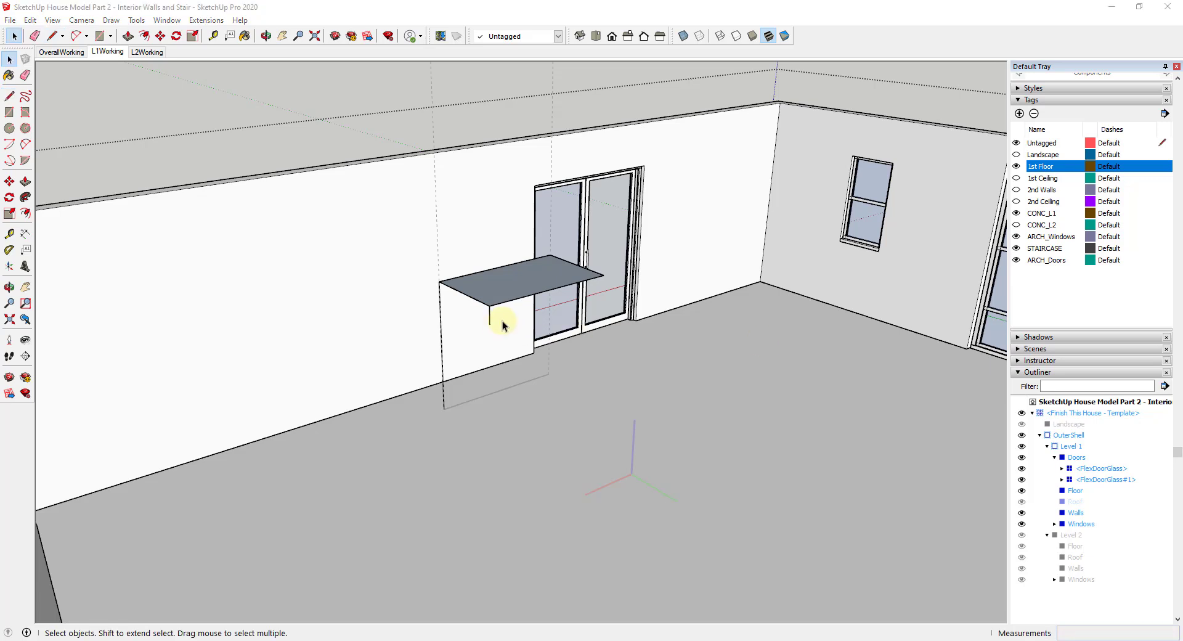
scroll(514, 321, "up", 2)
key("l")
left_click(490, 324)
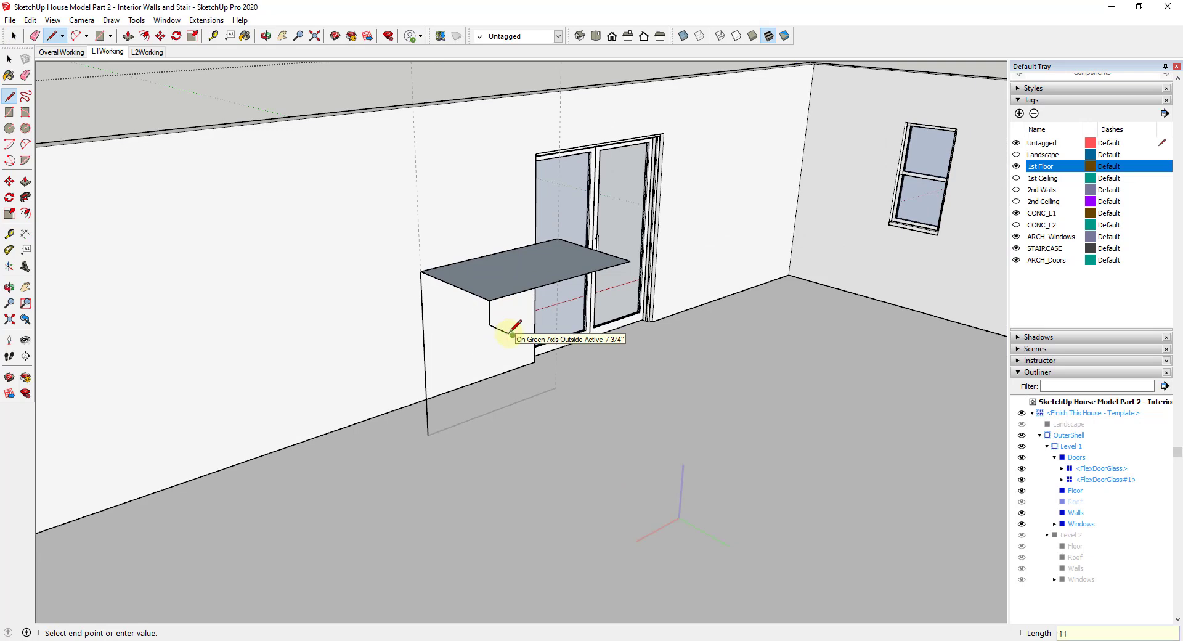
type("11")
key("Return")
key("space")
Copy the riser and tread lines from the landing corner to the tread's end, and multiply the copy by 6
mouse_move(513, 333)
middle_mouse_down()
mouse_move(641, 296)
mouse_move(539, 298)
middle_mouse_up()
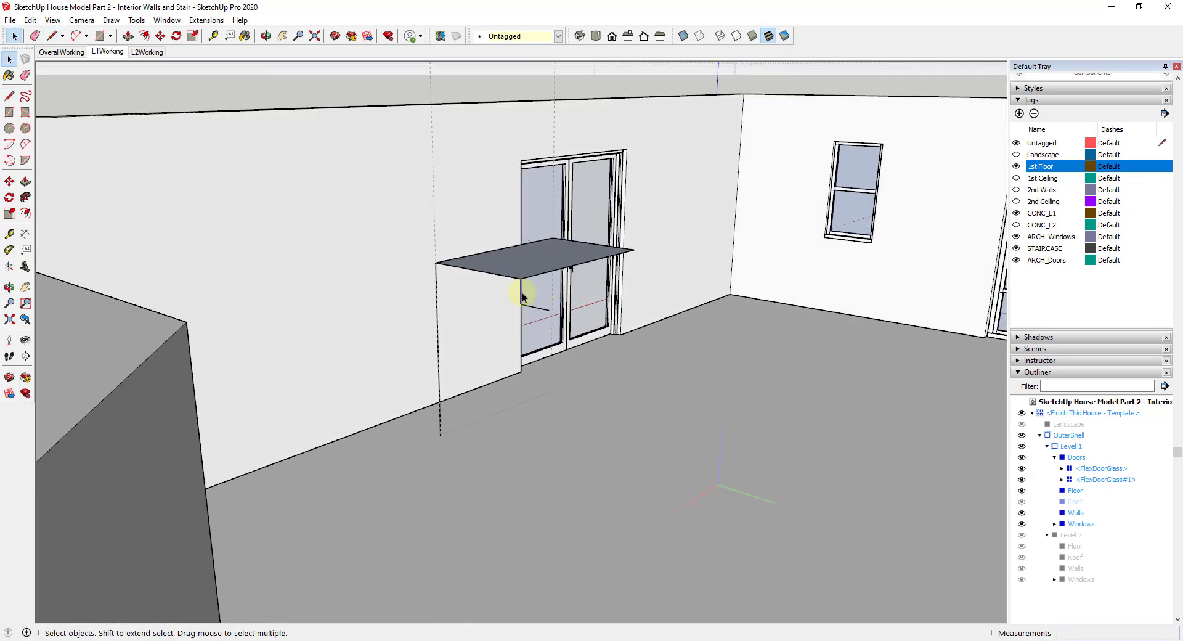
key("m")
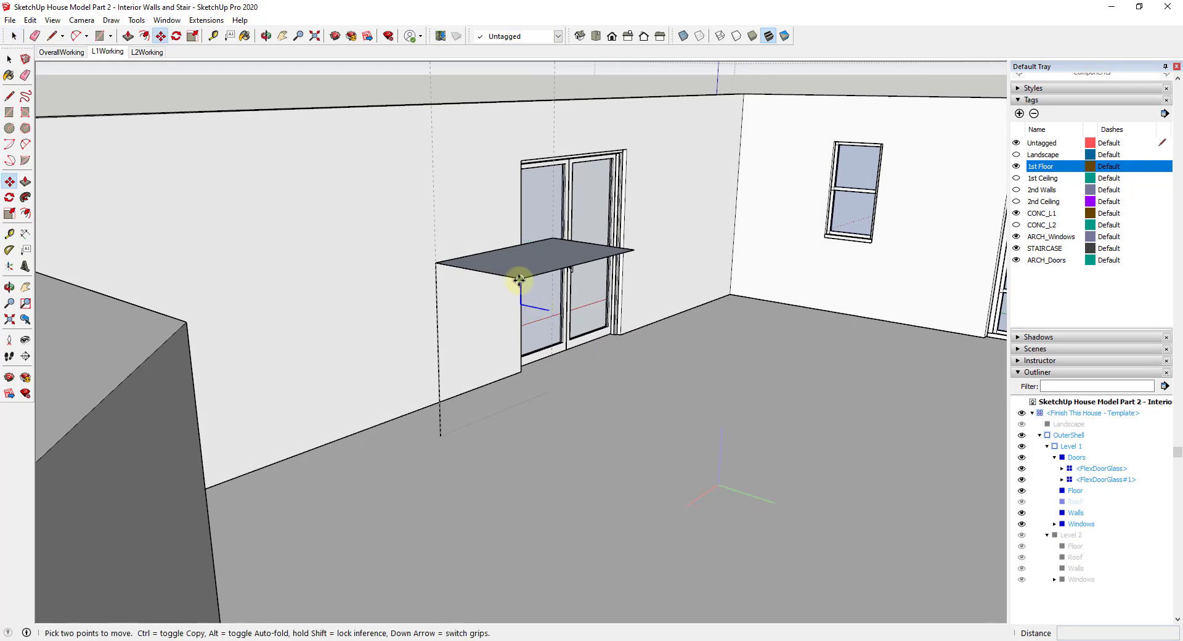
left_click(521, 278)
key("ctrl")
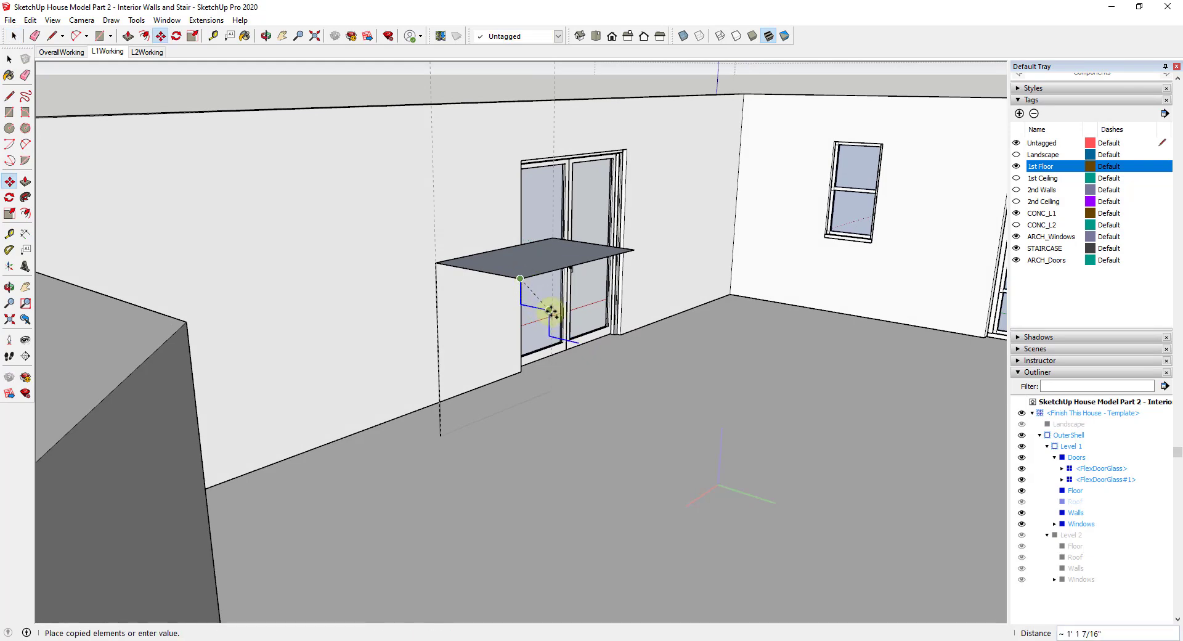
left_click(548, 311)
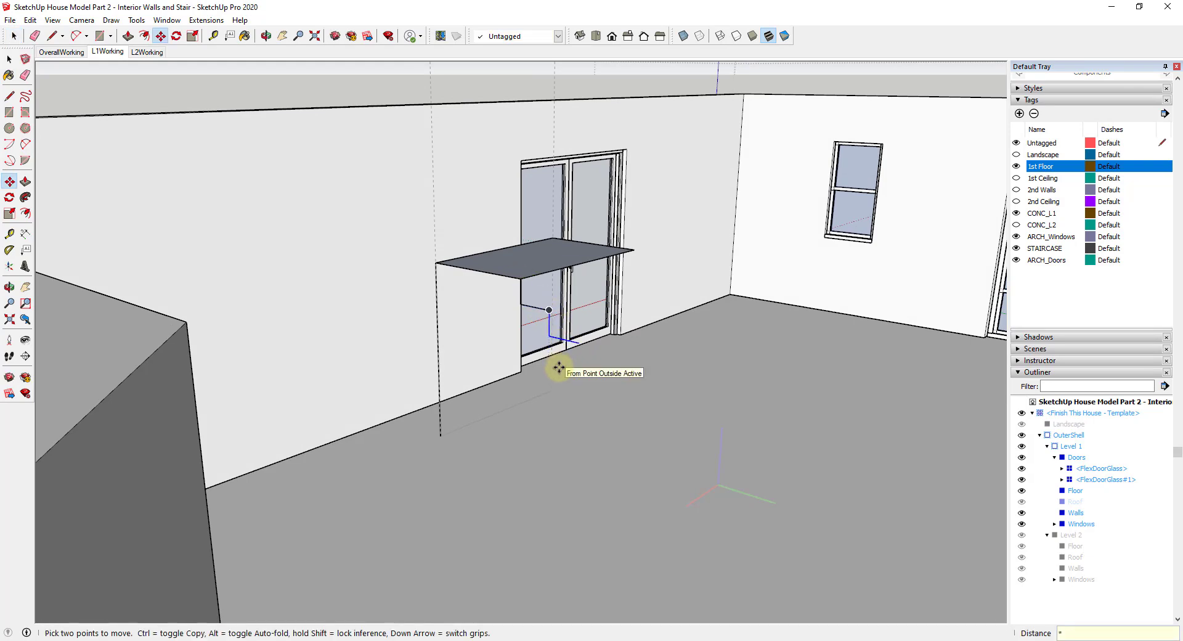
type("*6")
key("Return")
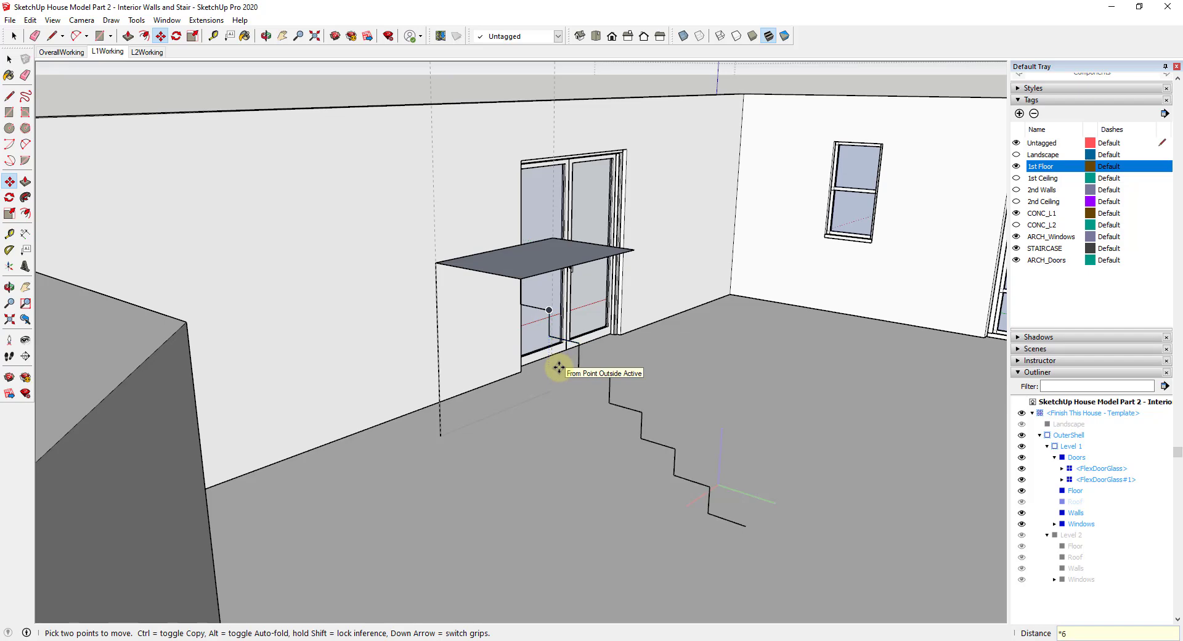
Draw the last riser down to the floor and close the stair profile along the floor to the guide's base
middle_click_drag(734, 527, 723, 417)
key("l")
left_click(714, 410)
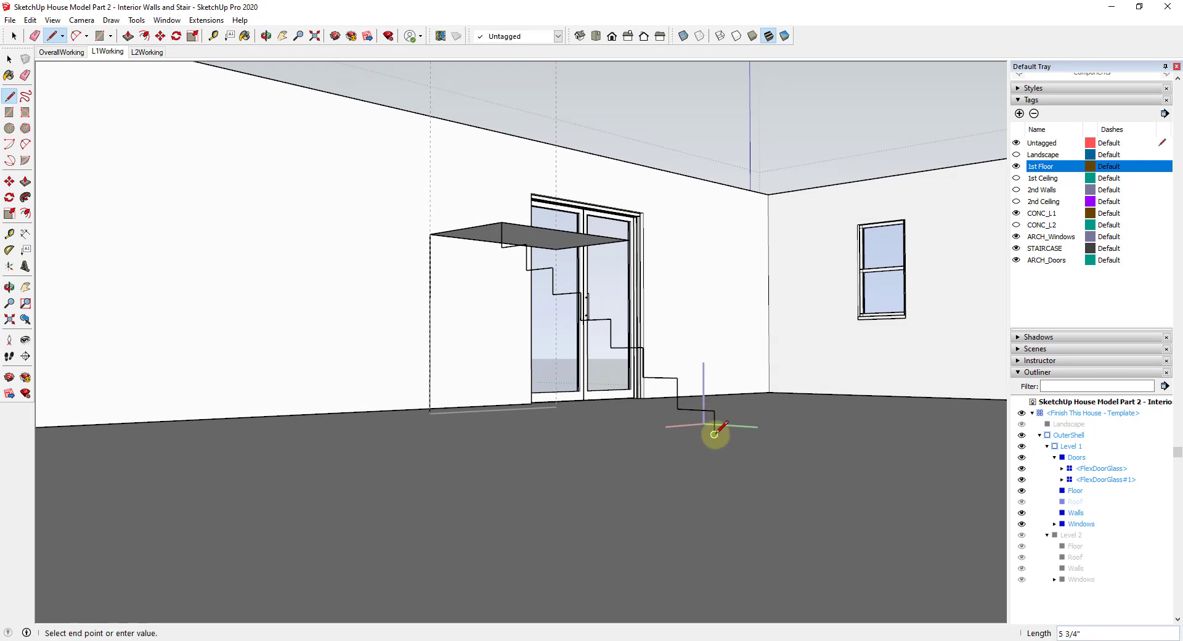
left_click(714, 434)
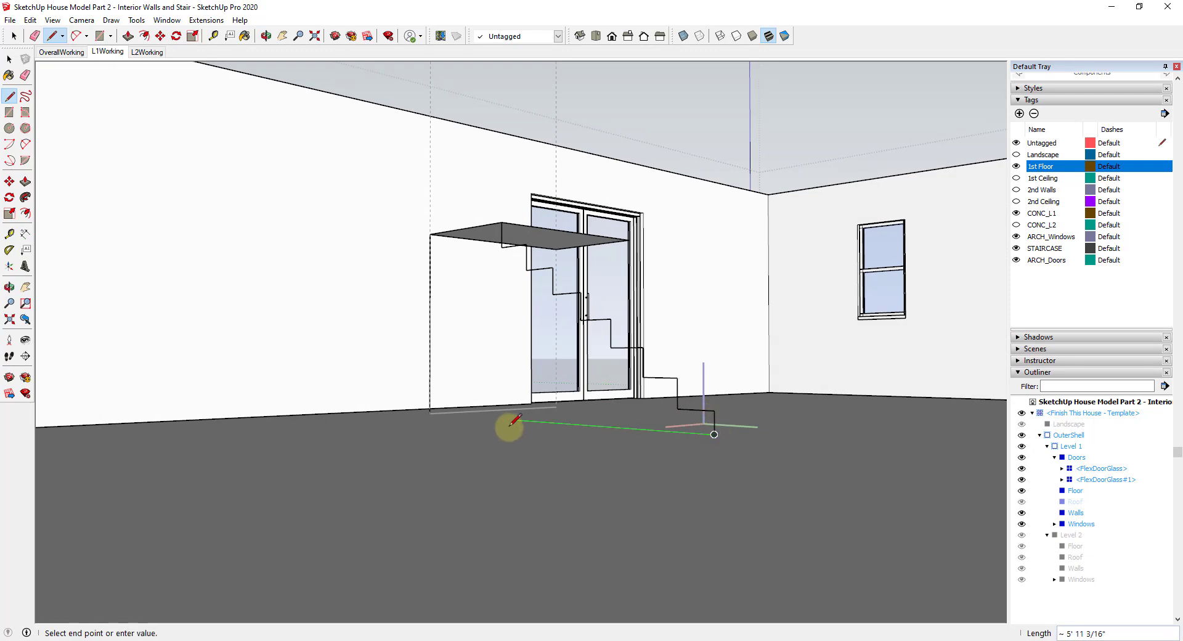
left_click(430, 412)
middle_click_drag(431, 409, 569, 523)
key("space")
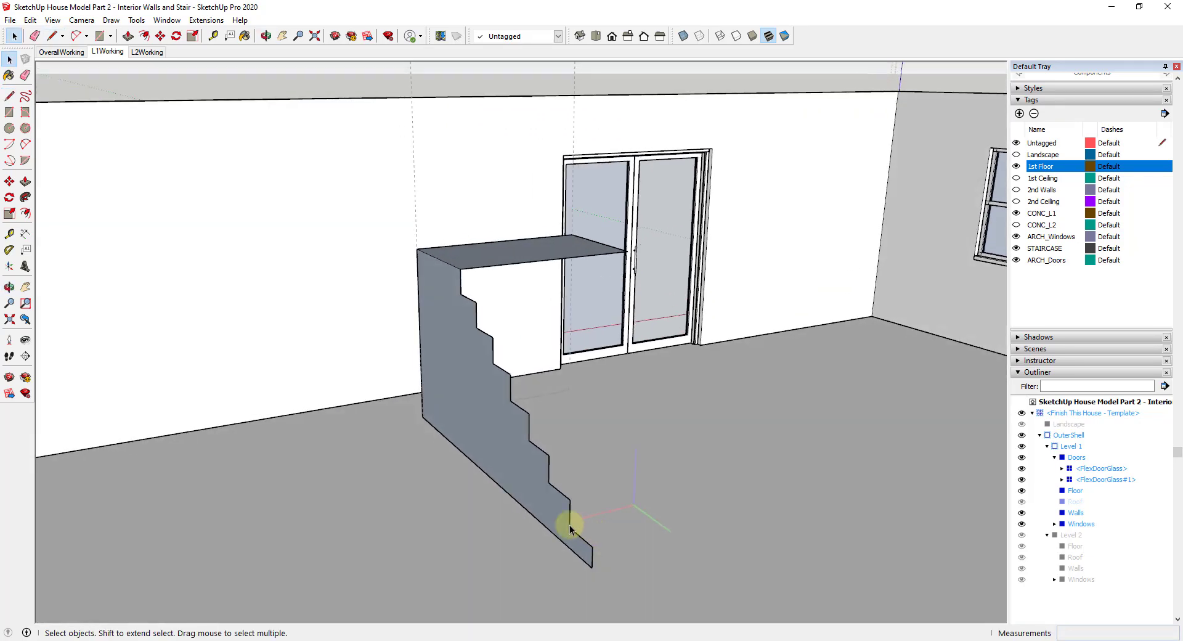
Push/Pull the stair profile 2' 6" to the midpoint of the landing's front edge
key("p")
left_click(518, 442)
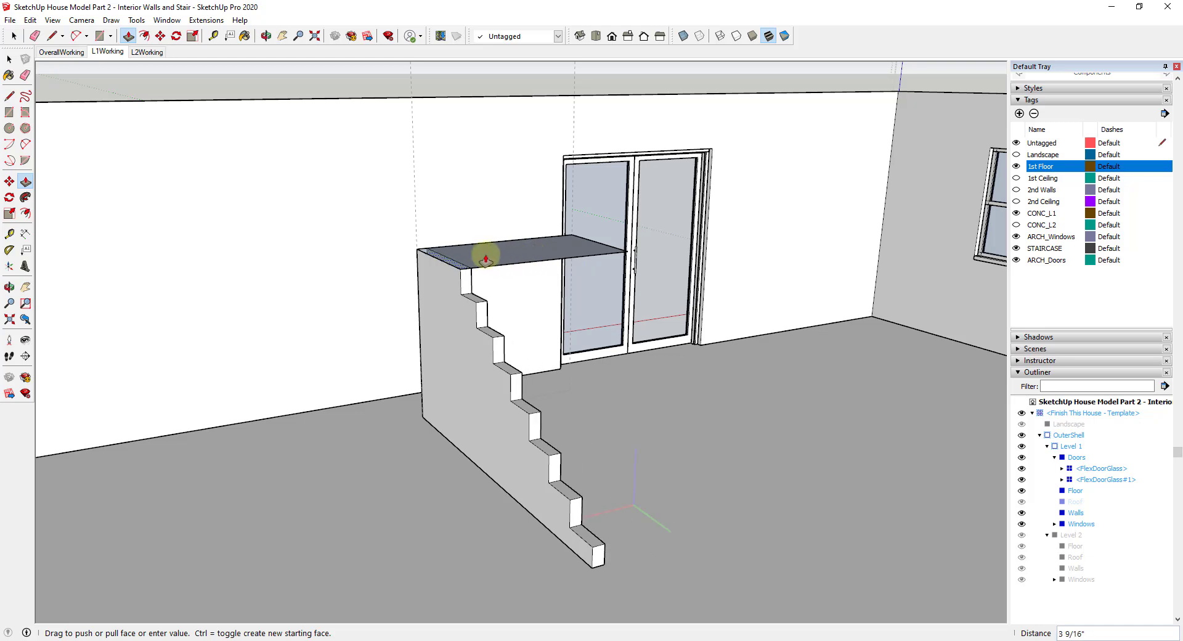
left_click(544, 266)
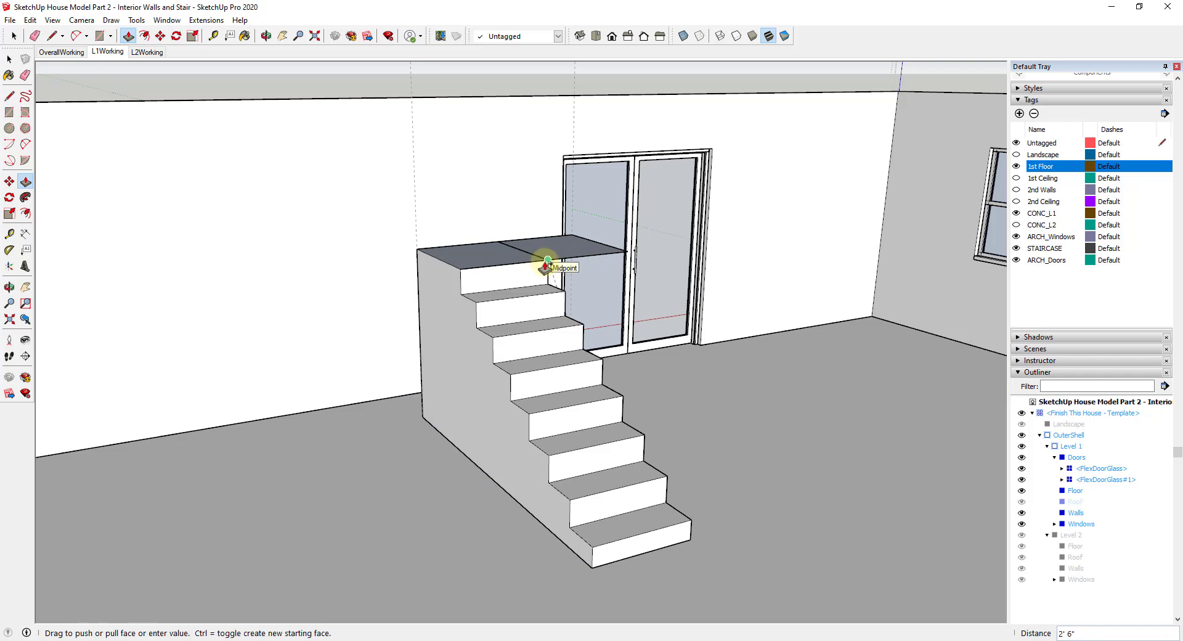
Draw a riser line up from the landing's free outer corner and a tread line from its top for the upper flight
middle_click_drag(563, 351, 692, 404)
scroll(619, 348, "up", 3)
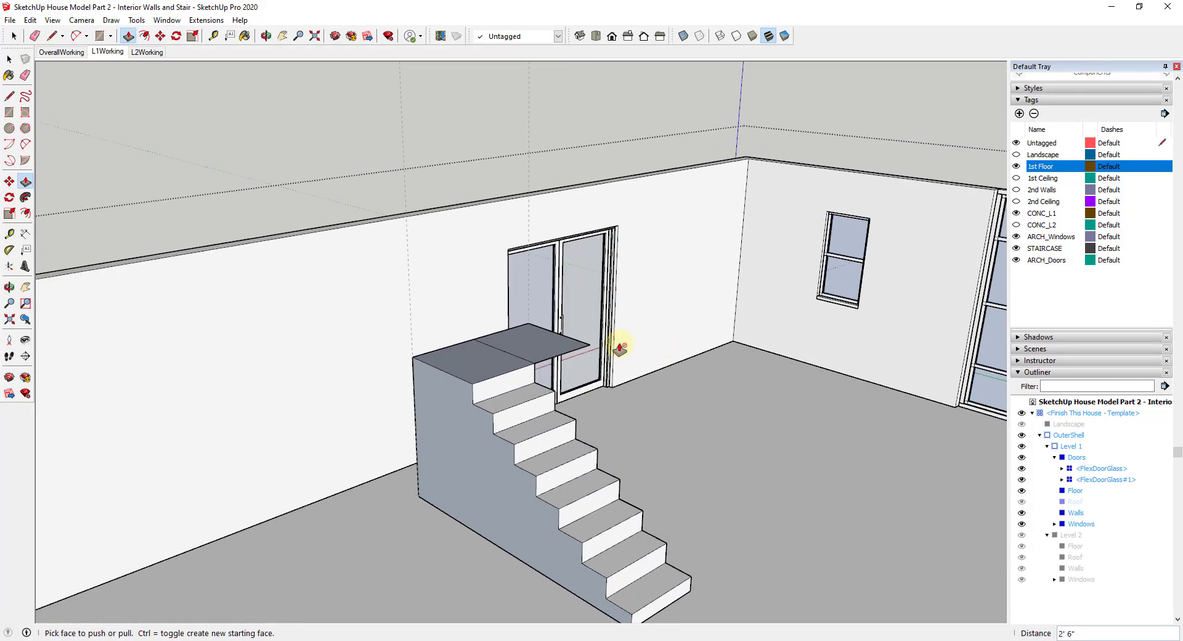
scroll(616, 351, "up", 2)
key("space")
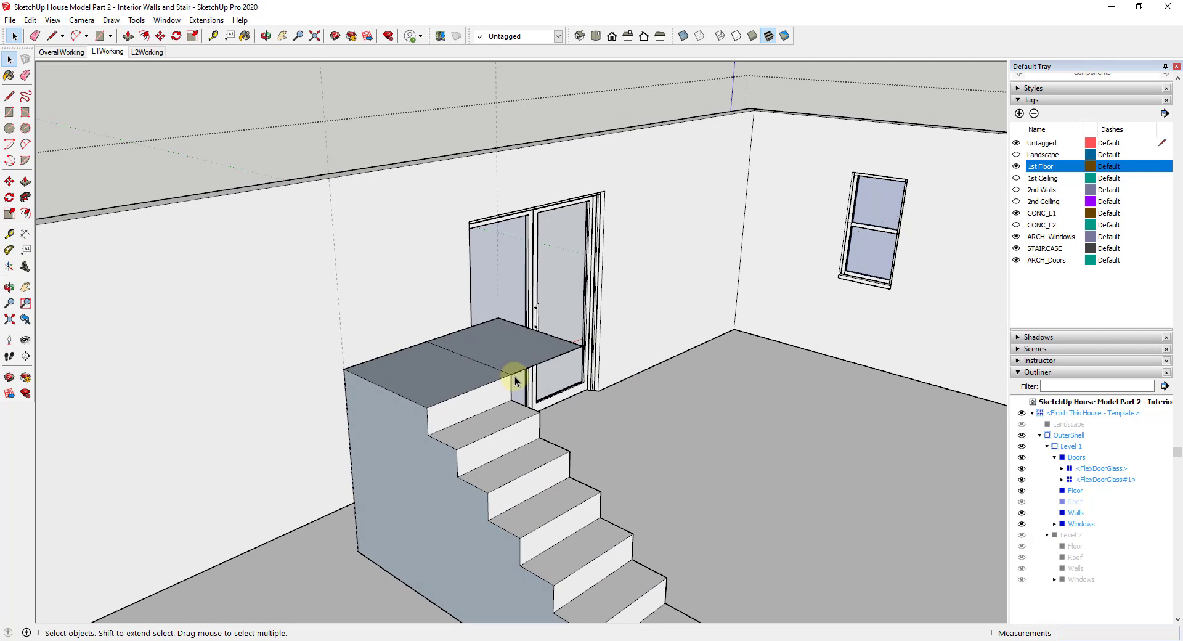
key("l")
left_click(582, 346)
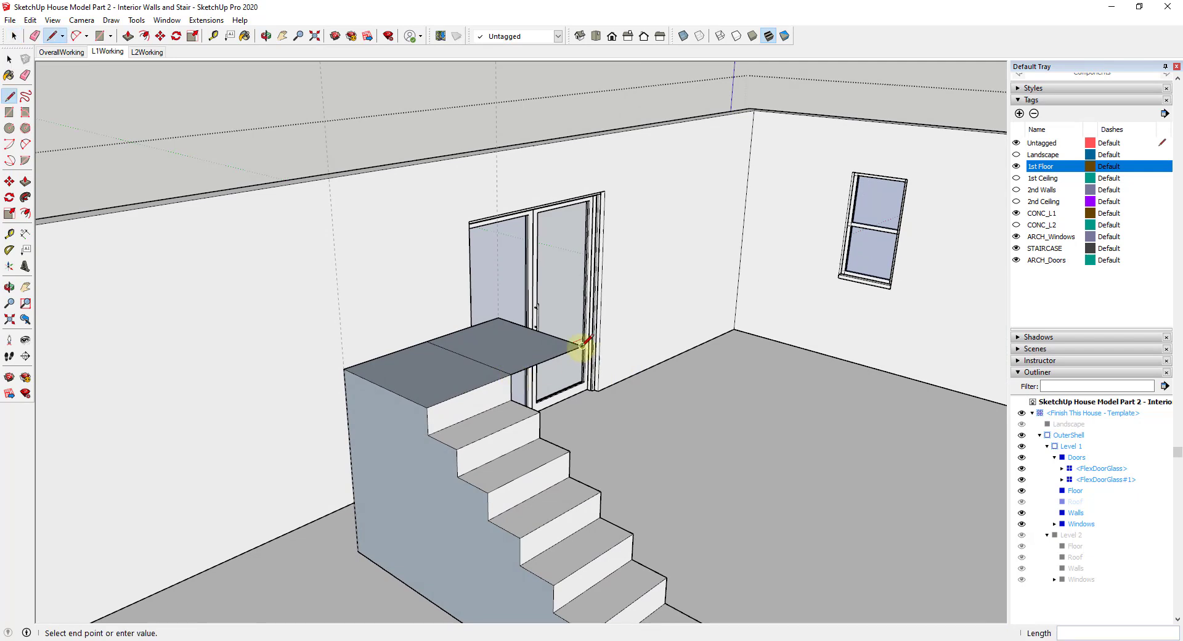
left_click(581, 291)
middle_click_drag(647, 422, 436, 423)
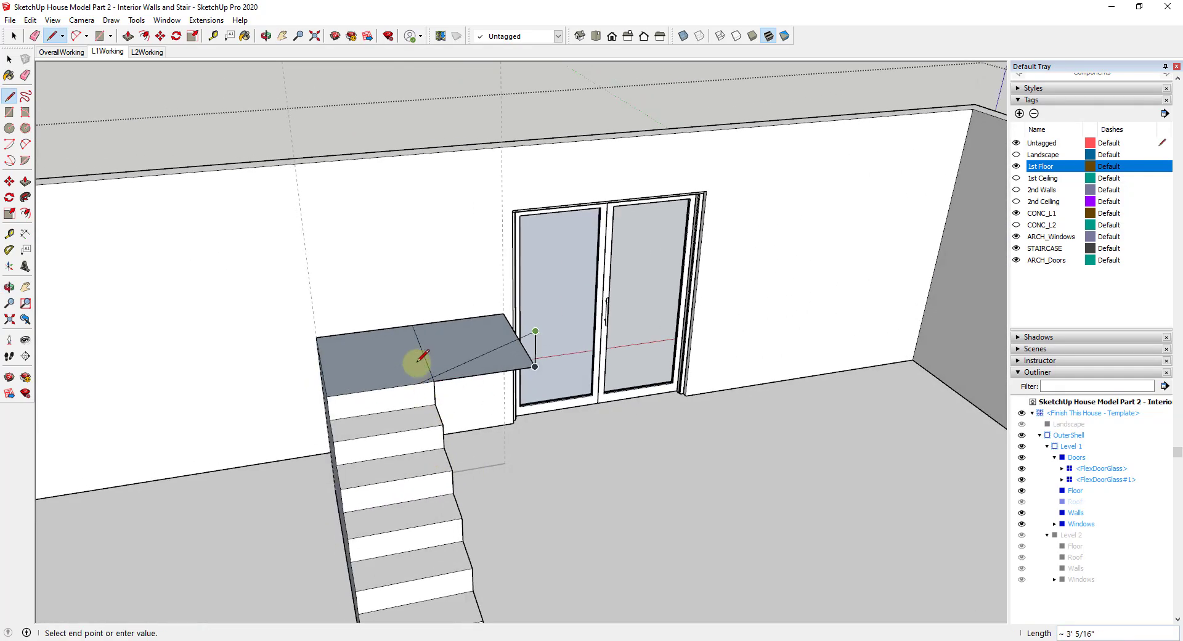
middle_click_drag(525, 345, 610, 342)
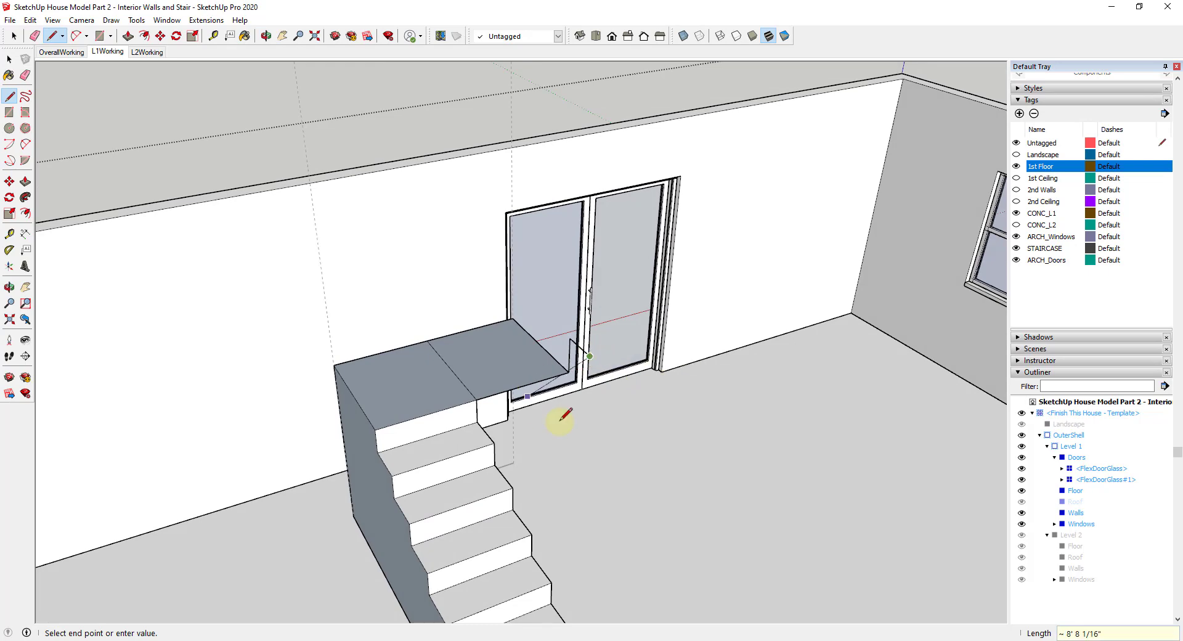
middle_click_drag(560, 409, 299, 269)
scroll(480, 345, "down", 2)
key("space")
Copy the upper riser and tread from the landing corner to the tread's end, and multiply the copies upward
scroll(478, 349, "up", 3)
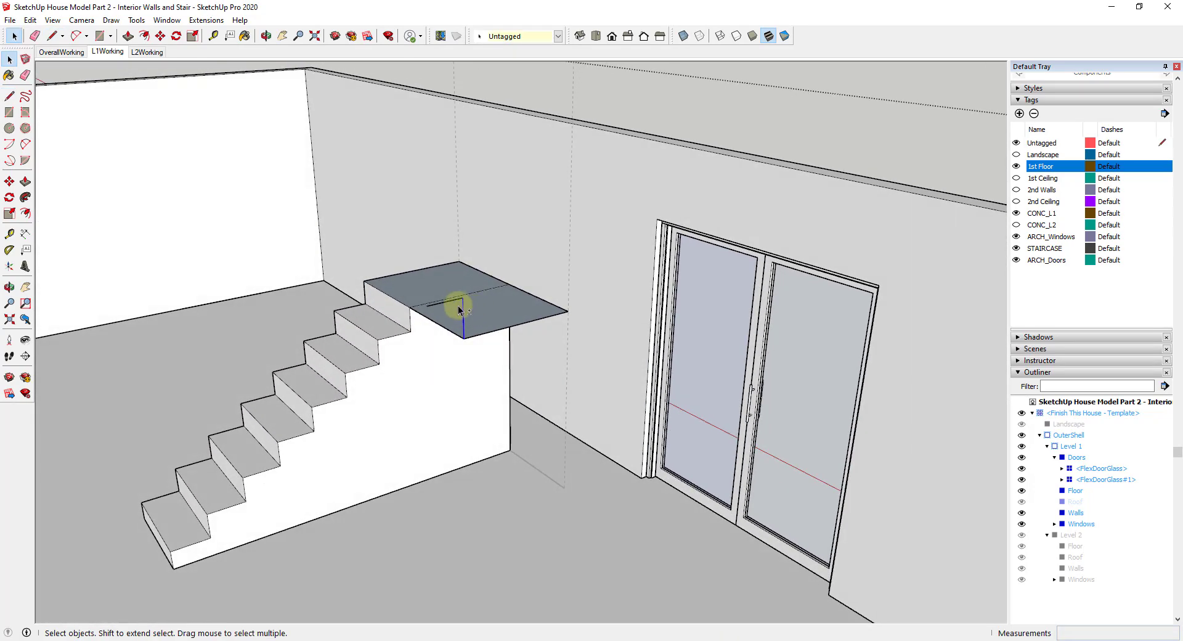
key("m")
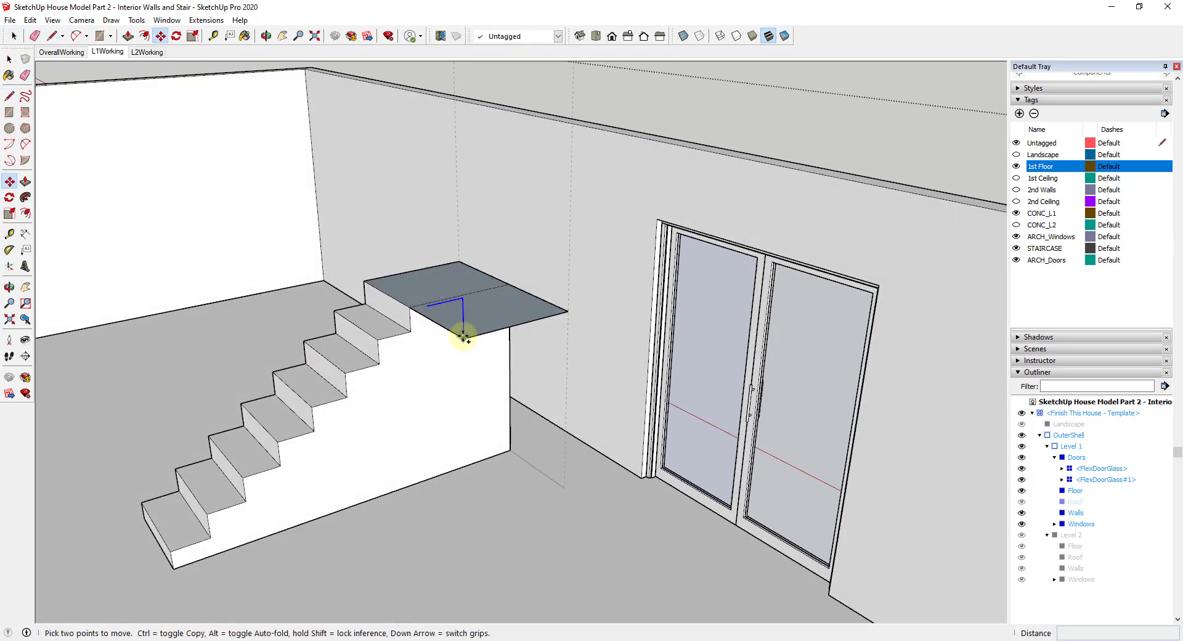
left_click(463, 338)
left_click(431, 306)
scroll(523, 269, "down", 3)
middle_click_drag(522, 269, 417, 323)
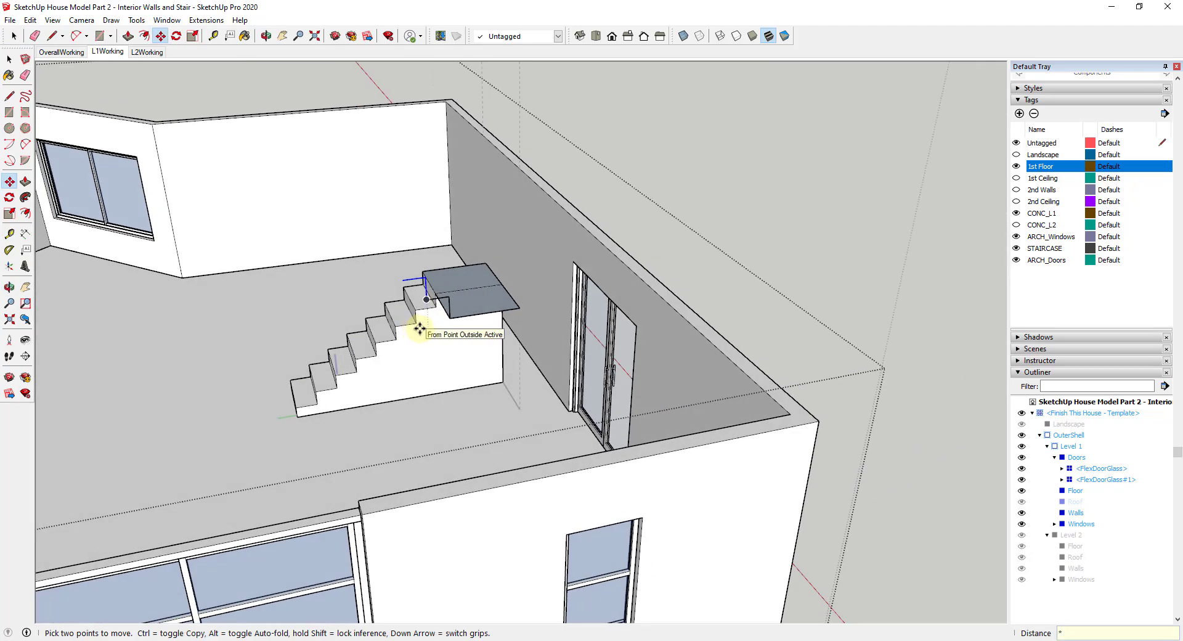
Examine the second floor in the L2Working scene, and return to the L1Working scene to view the stair
scroll(211, 224, "down", 3)
middle_click_drag(212, 224, 296, 203)
left_click(146, 52)
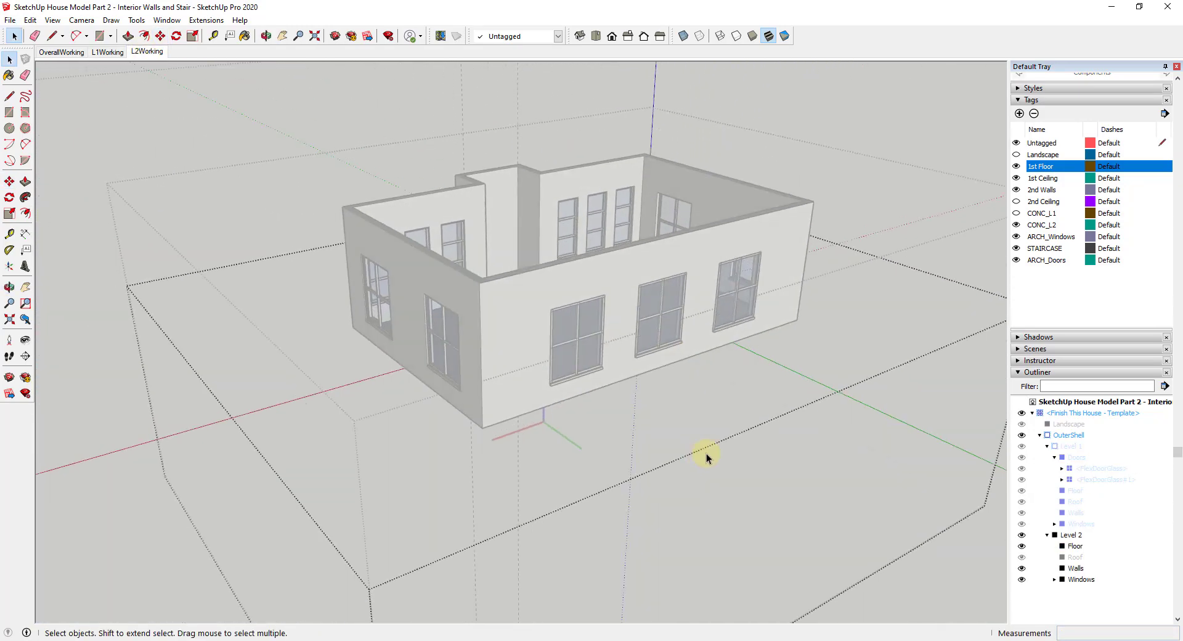
middle_click_drag(709, 455, 681, 517)
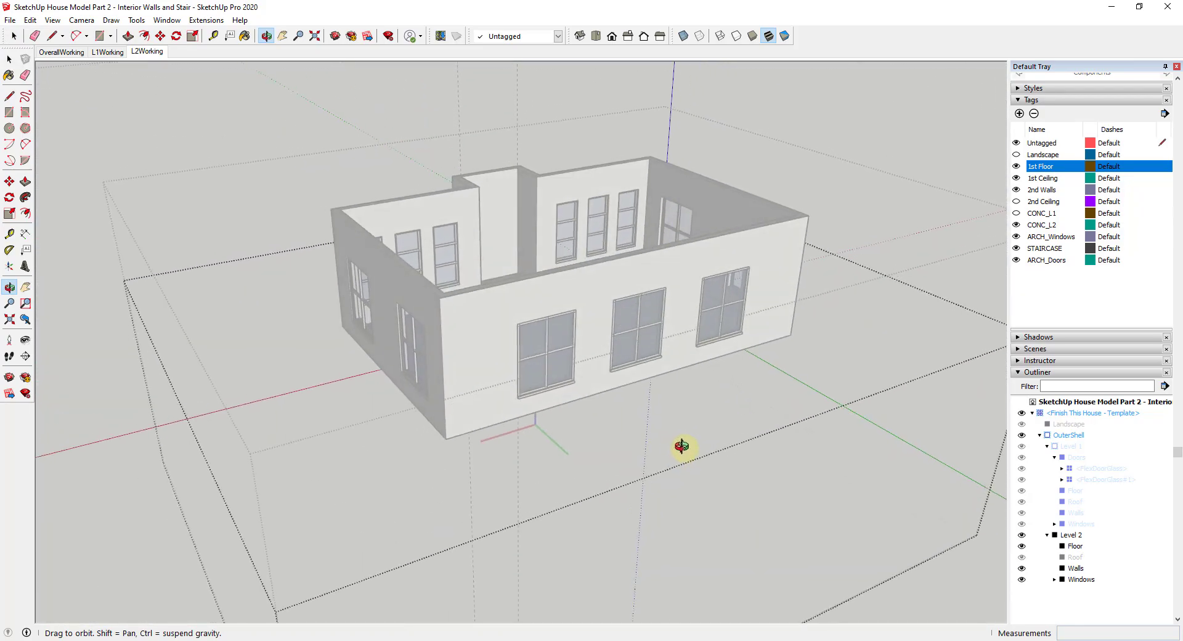
left_click(111, 54)
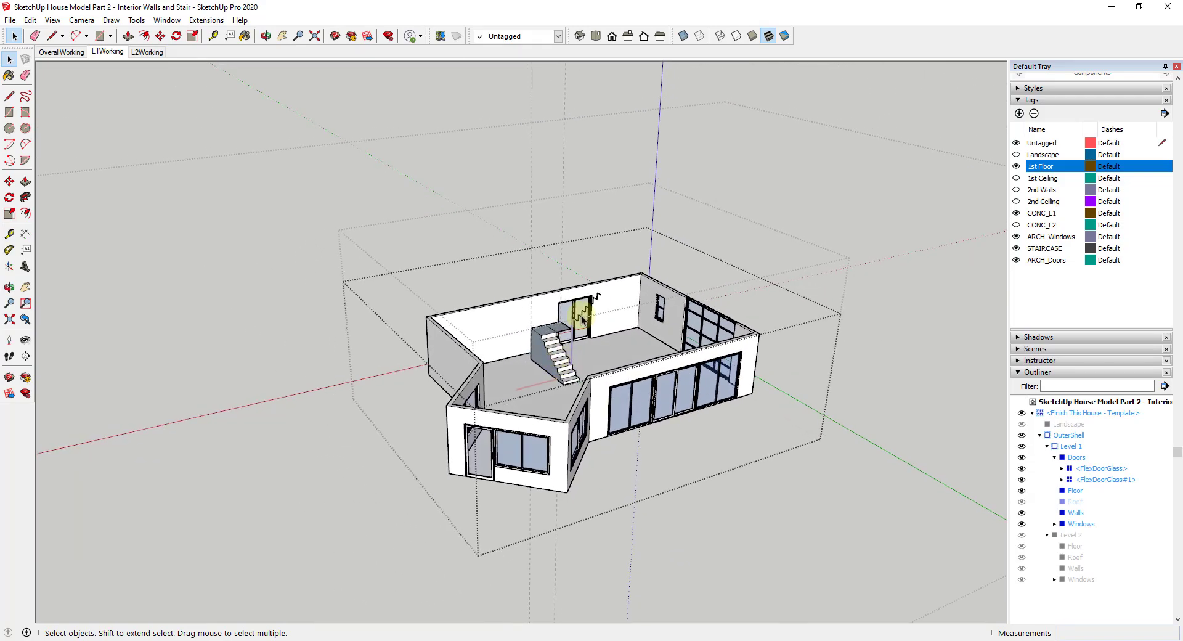
Return to the OverallWorking scene and add a new tag named Roof
scroll(602, 309, "up", 8)
middle_click_drag(655, 333, 512, 435)
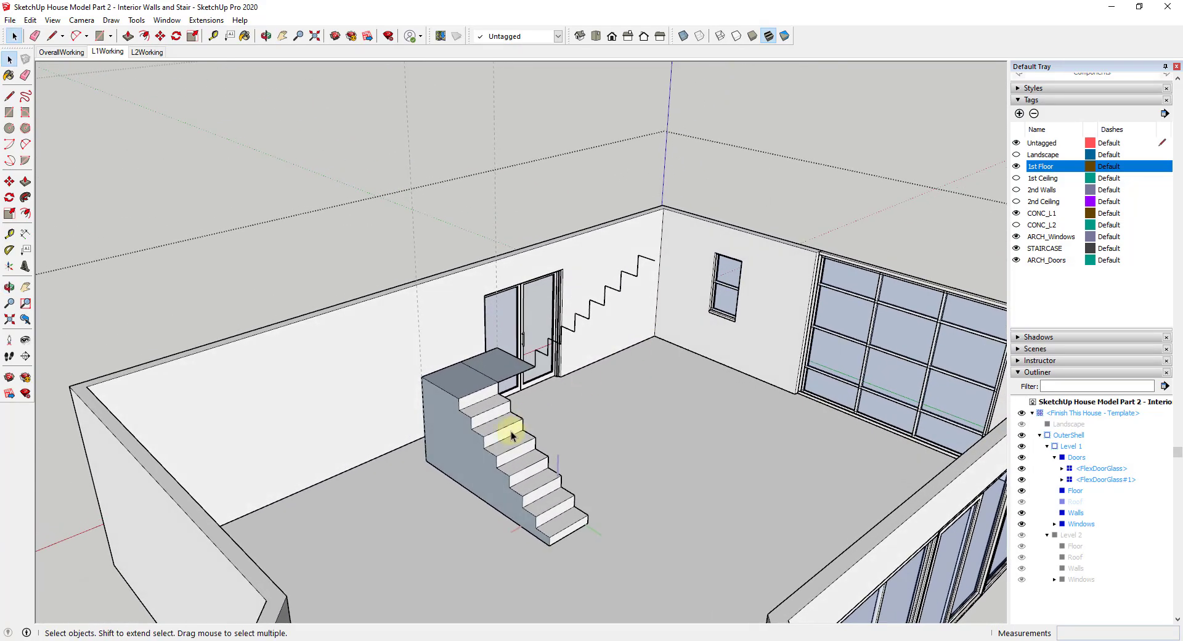
scroll(507, 435, "up", 1)
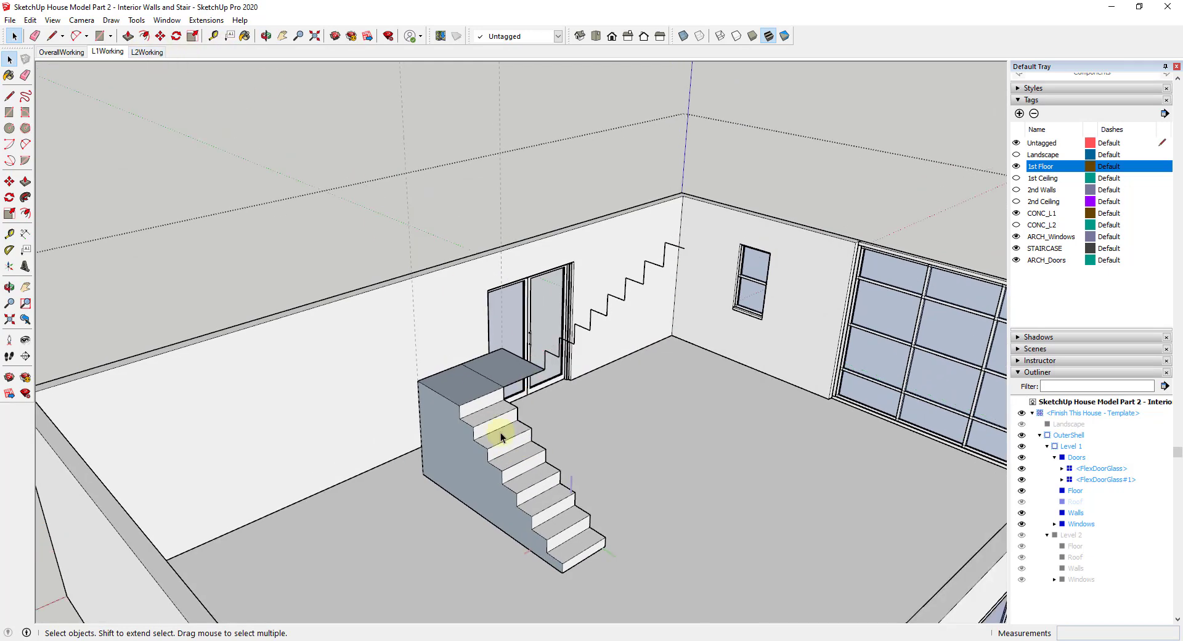
left_click(61, 51)
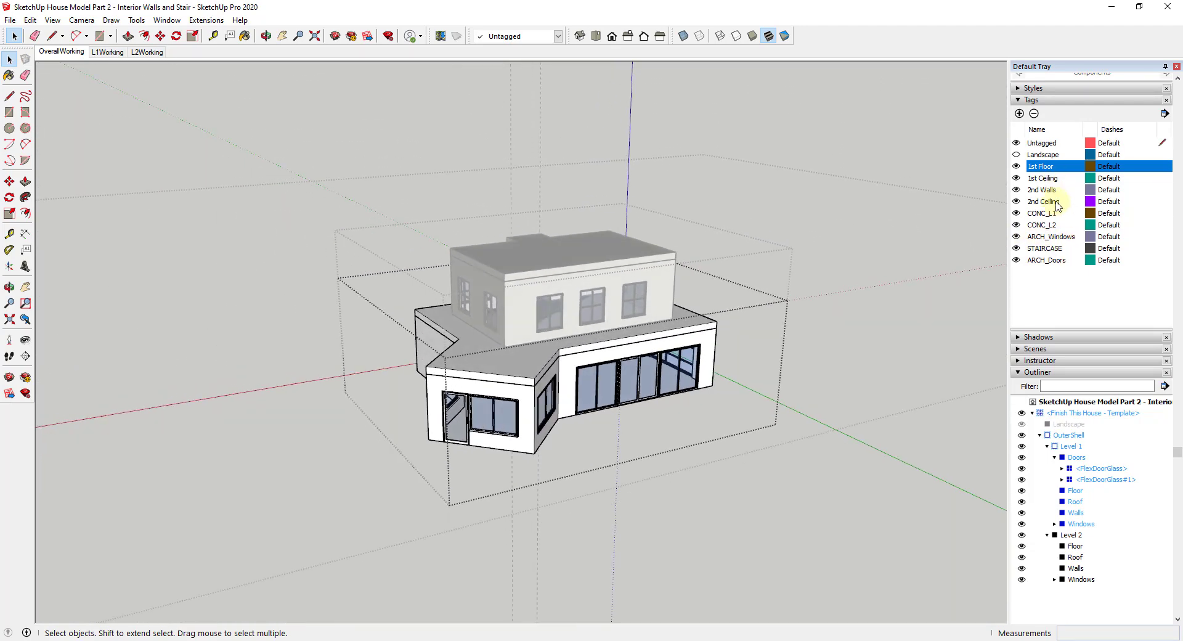
left_click(1019, 113)
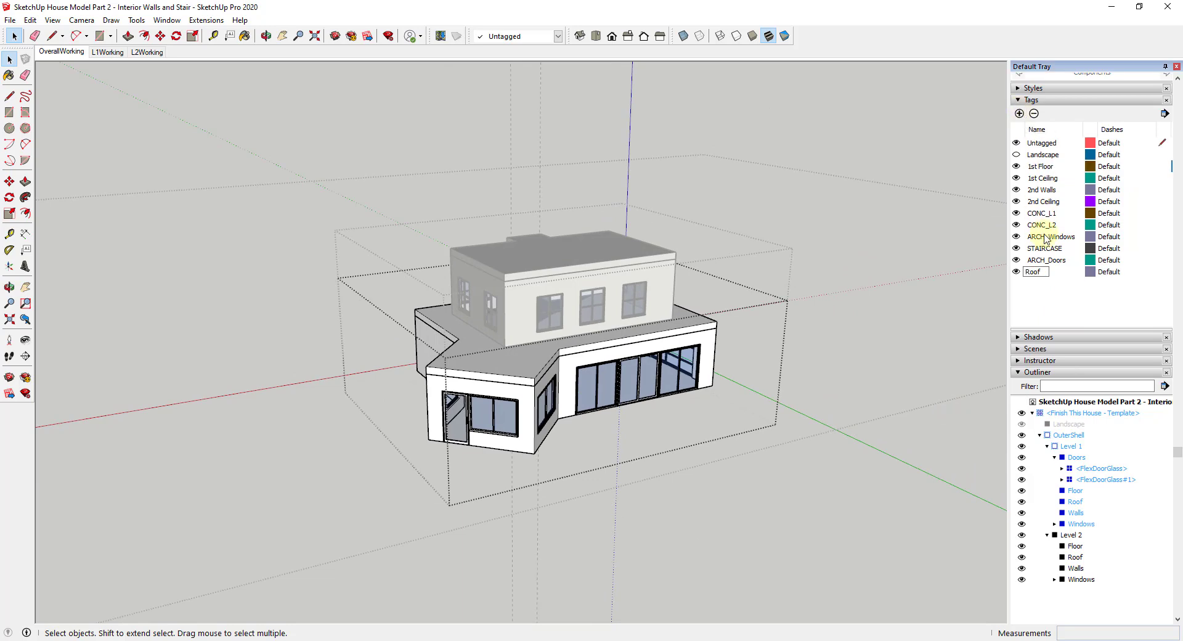
Assign the Level 2 roof to the Roof tag, and hide that tag to expose the second-floor interior
left_click(1073, 557)
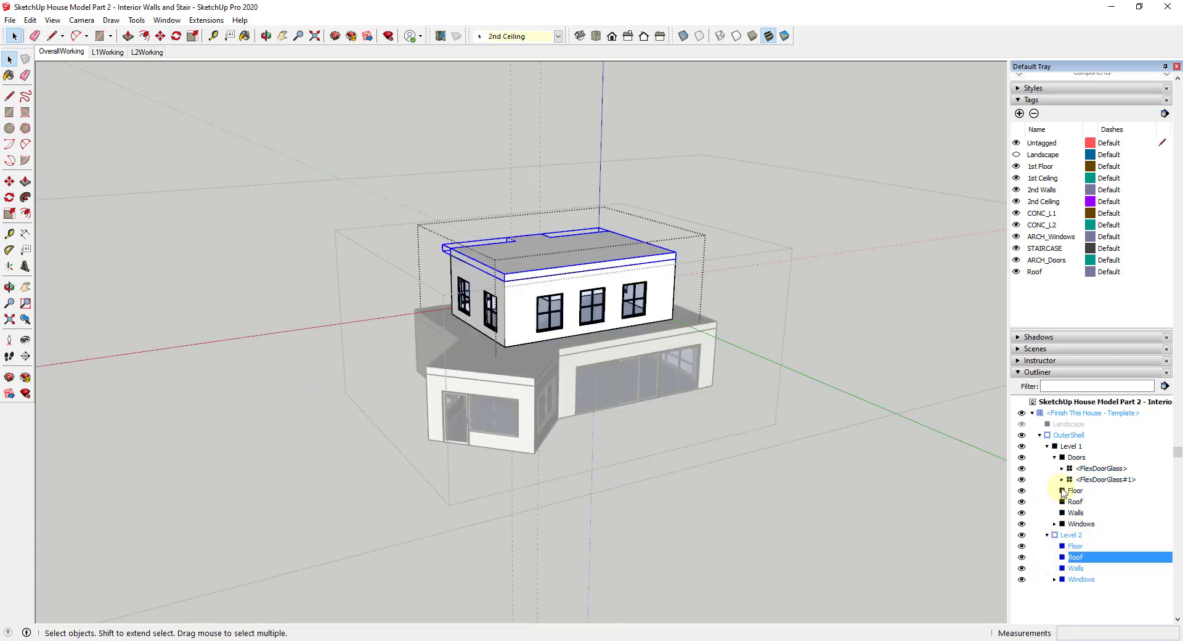
left_click(558, 36)
left_click(514, 157)
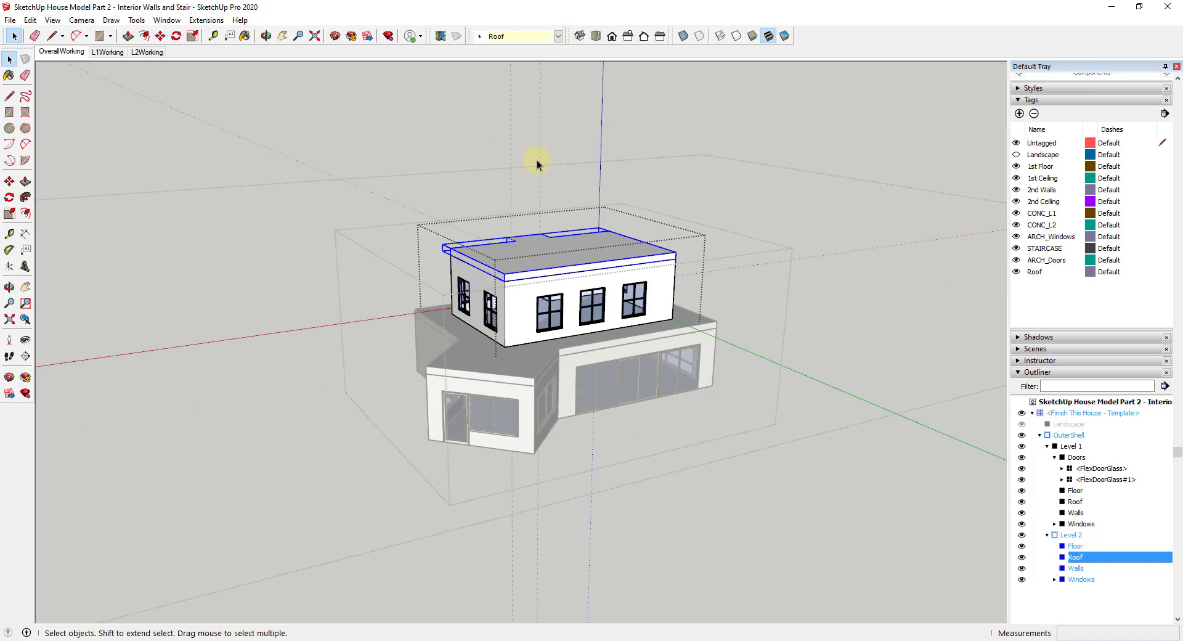
left_click(1017, 272)
middle_click_drag(469, 382, 494, 414)
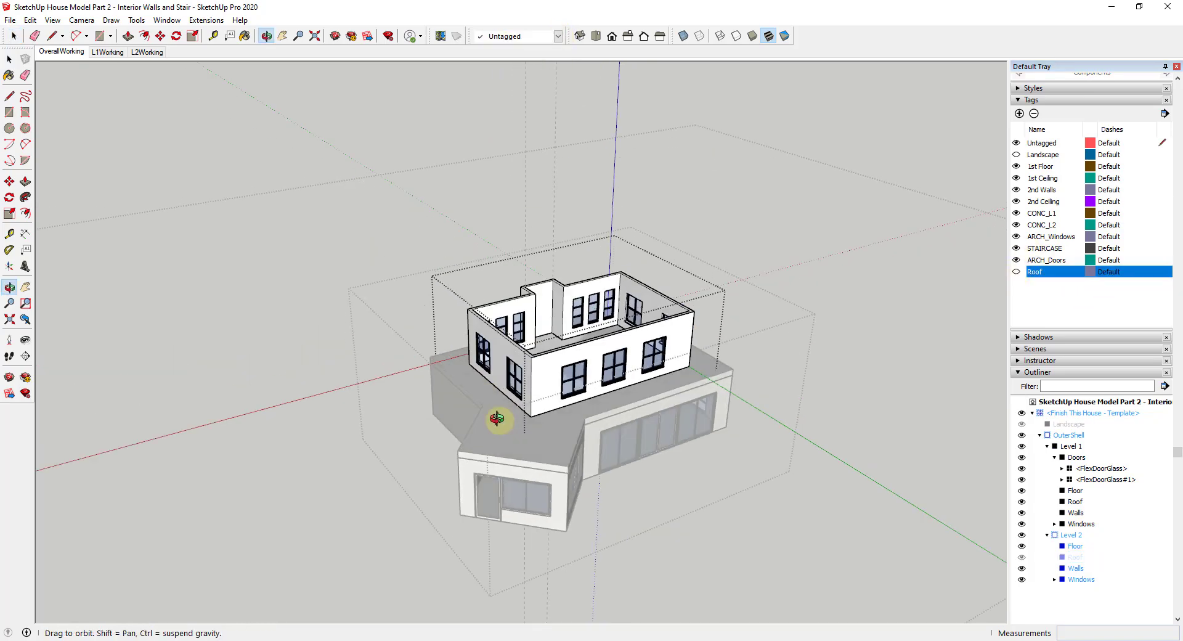
Open the Level 2 Floor group for editing where the upper stair lines poke through the floor
scroll(602, 414, "up", 6)
scroll(614, 443, "up", 8)
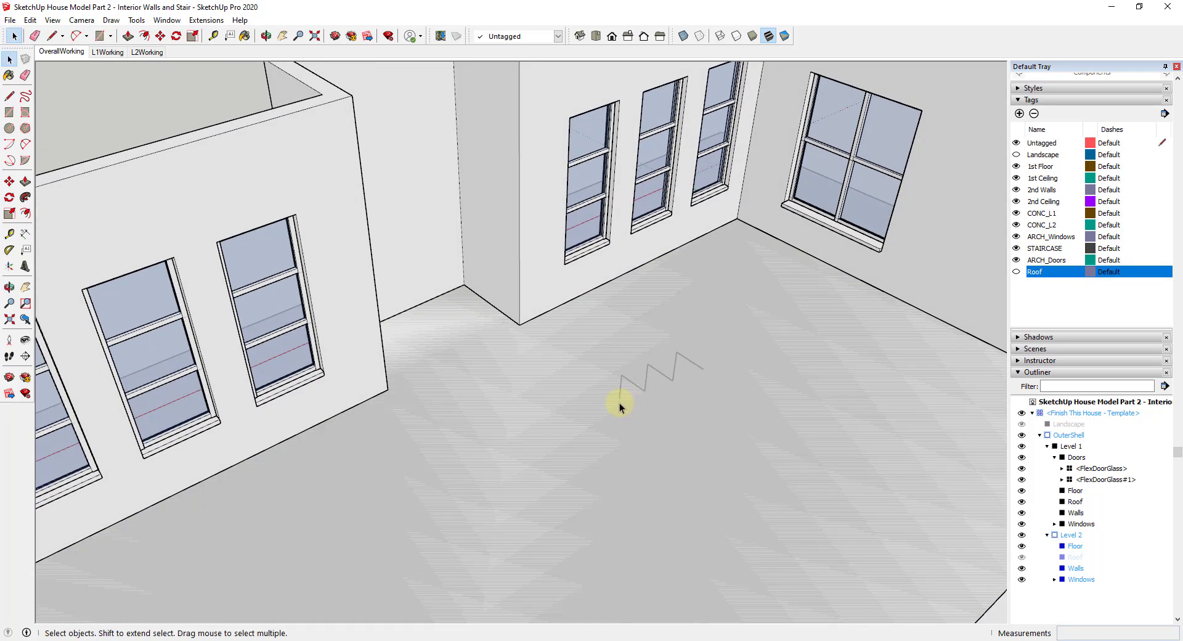
key("l")
key("space")
left_click(618, 434)
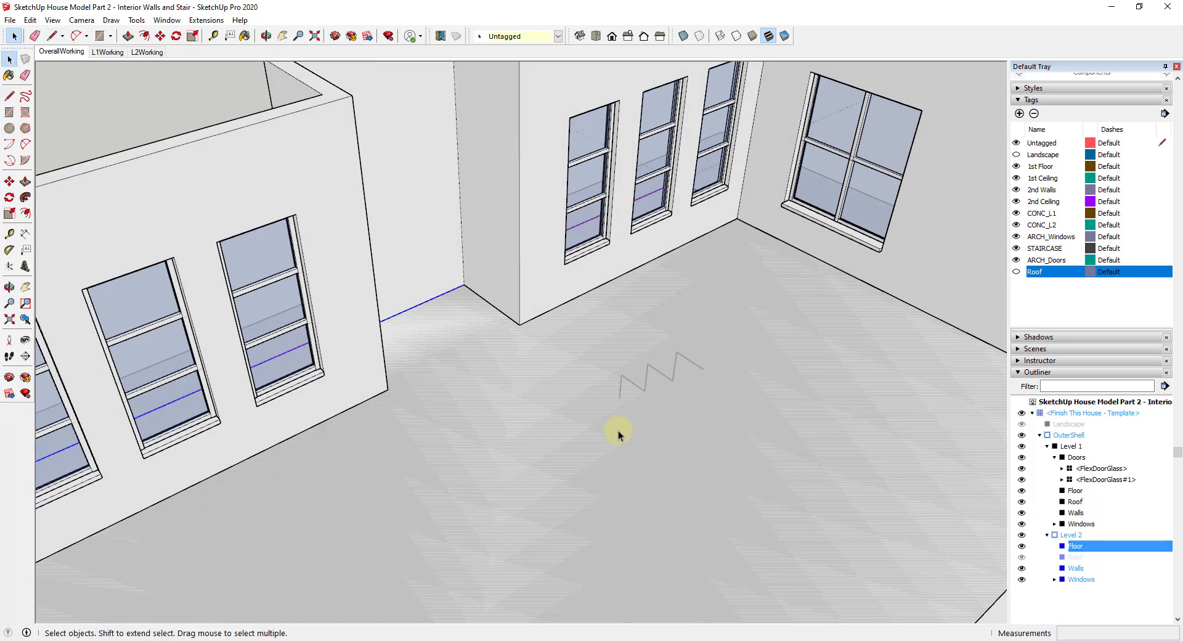
double_click(626, 422)
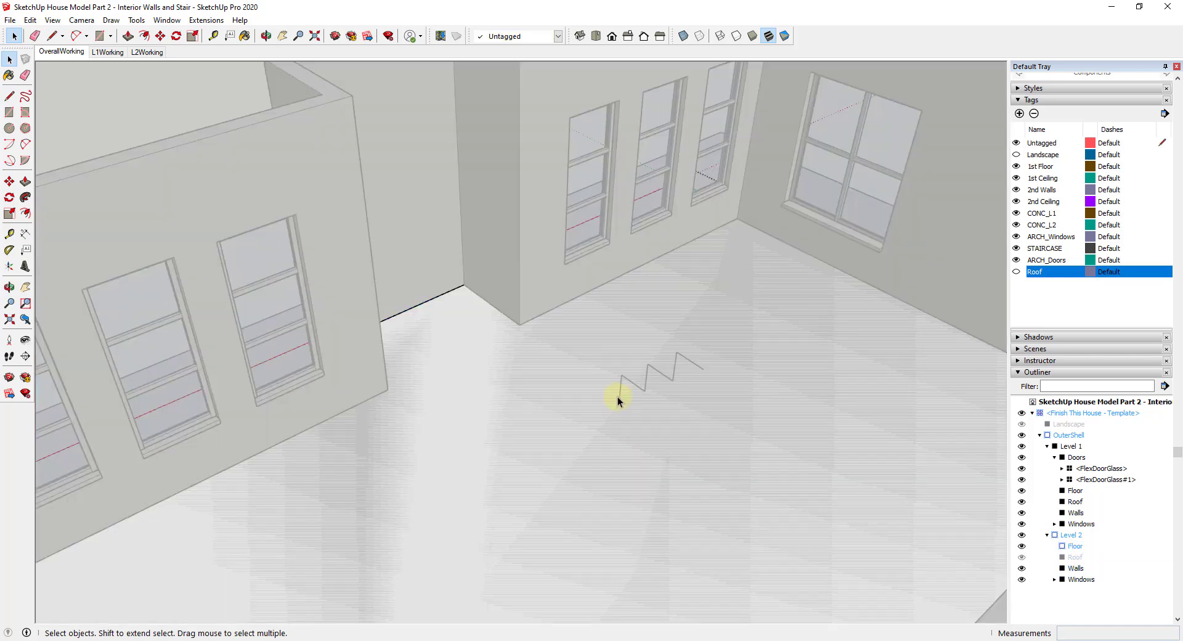
Outline the stair opening on the second floor from the recess corner to the protruding stair line, across the recess width and back
key("l")
left_click(464, 285)
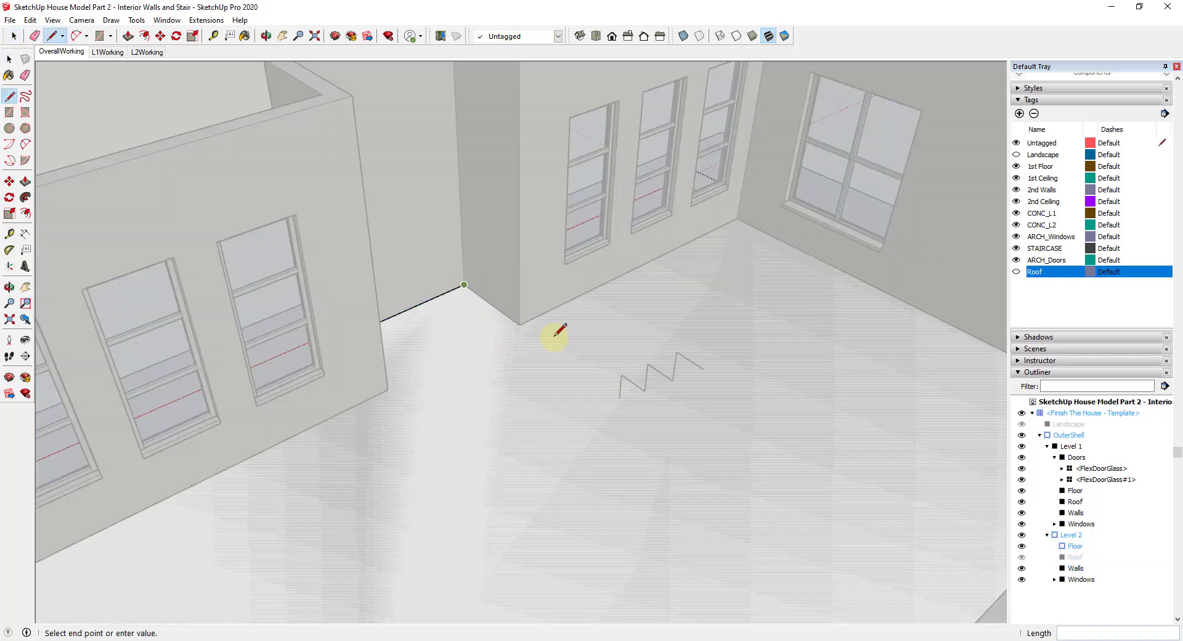
left_click(618, 397)
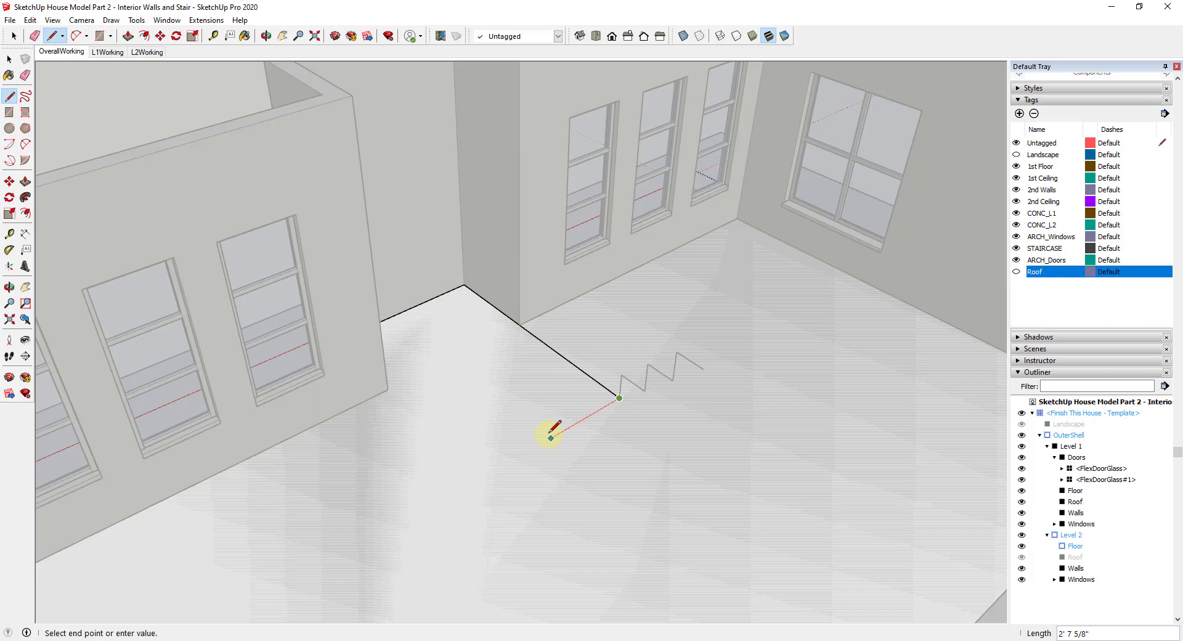
key("shift")
left_click(573, 437)
middle_click_drag(573, 438, 345, 421)
left_click(342, 419)
left_click(293, 295)
mouse_move(293, 294)
middle_mouse_down()
mouse_move(443, 435)
mouse_move(480, 359)
mouse_move(575, 327)
mouse_move(636, 354)
mouse_move(564, 549)
middle_mouse_up()
Delete the outlined stair-opening face from the second floor, and hide the Roof, 2nd Ceiling and 1st Ceiling tags
key("space")
left_click(481, 357)
scroll(374, 295, "up", 5)
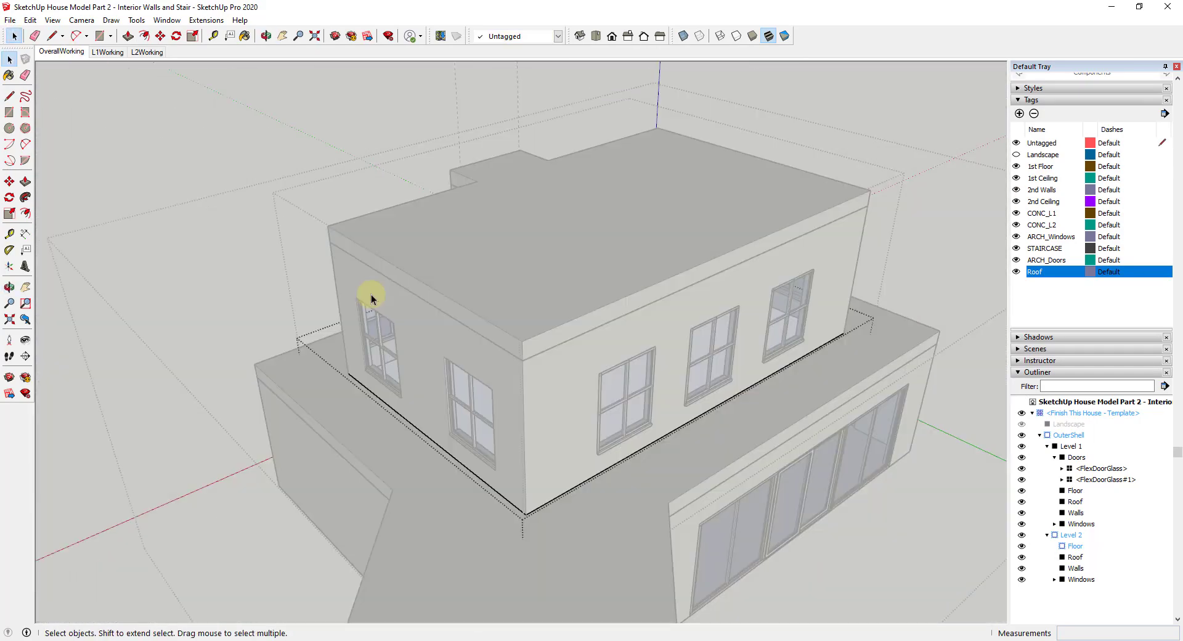
left_click(1015, 200)
middle_click_drag(338, 626, 585, 298)
scroll(586, 298, "down", 2)
left_click(1015, 178)
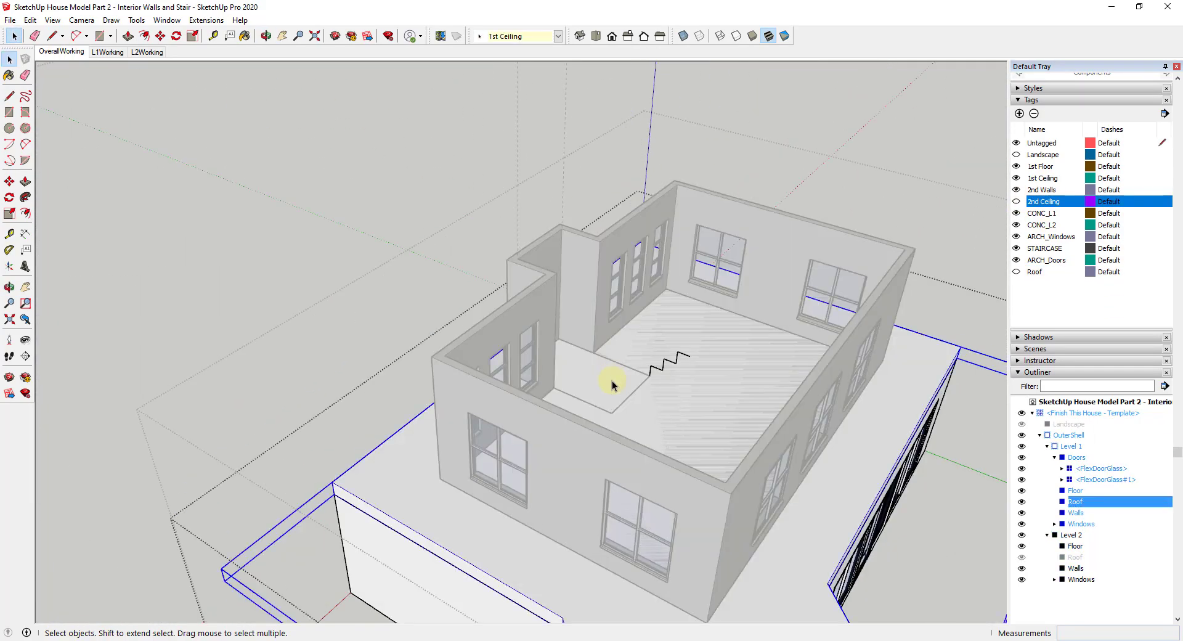
Erase the extra riser and tread lines of the upper flight that extend beyond the edge of the floor opening
scroll(602, 387, "up", 5)
mouse_move(718, 396)
middle_mouse_down()
mouse_move(664, 431)
mouse_move(562, 431)
mouse_move(700, 422)
mouse_move(610, 401)
mouse_move(681, 386)
mouse_move(730, 397)
middle_mouse_up()
scroll(710, 406, "up", 3)
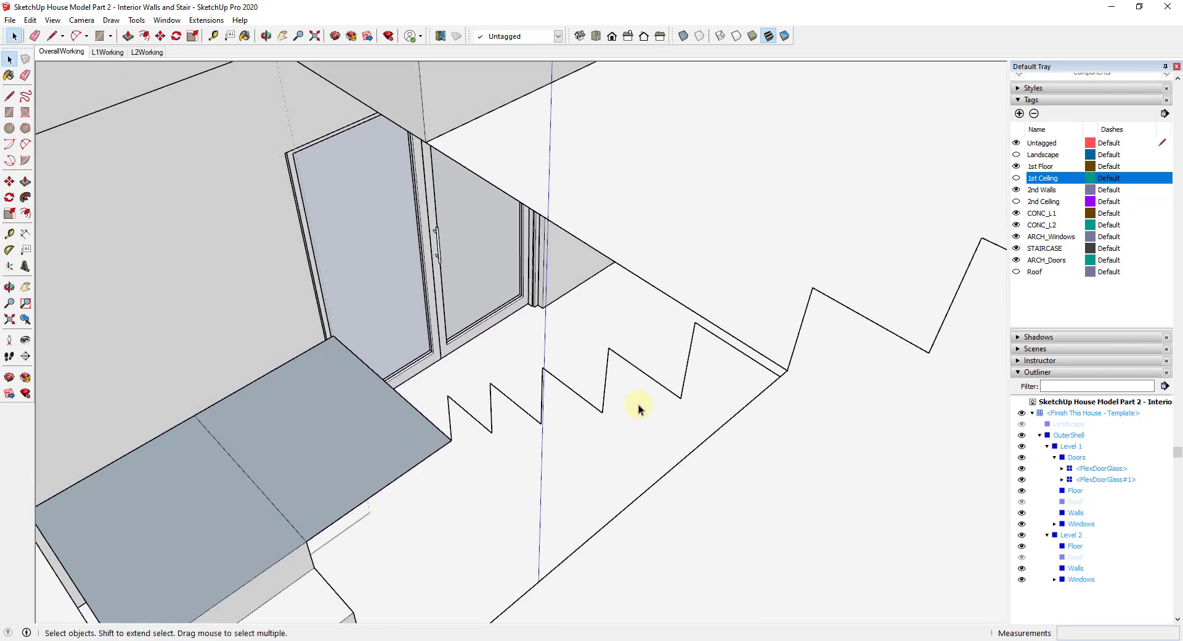
scroll(536, 448, "down", 3)
mouse_move(536, 449)
middle_mouse_down()
mouse_move(655, 253)
mouse_move(668, 132)
middle_mouse_up()
key("e")
left_click_drag(664, 136, 733, 117)
mouse_move(733, 117)
middle_mouse_down()
mouse_move(597, 131)
mouse_move(713, 137)
mouse_move(653, 306)
mouse_move(659, 383)
mouse_move(641, 290)
middle_mouse_up()
Inspect the stair through the floor opening, and return to the L1Working scene to examine the upper flight's profile
scroll(632, 291, "up", 2)
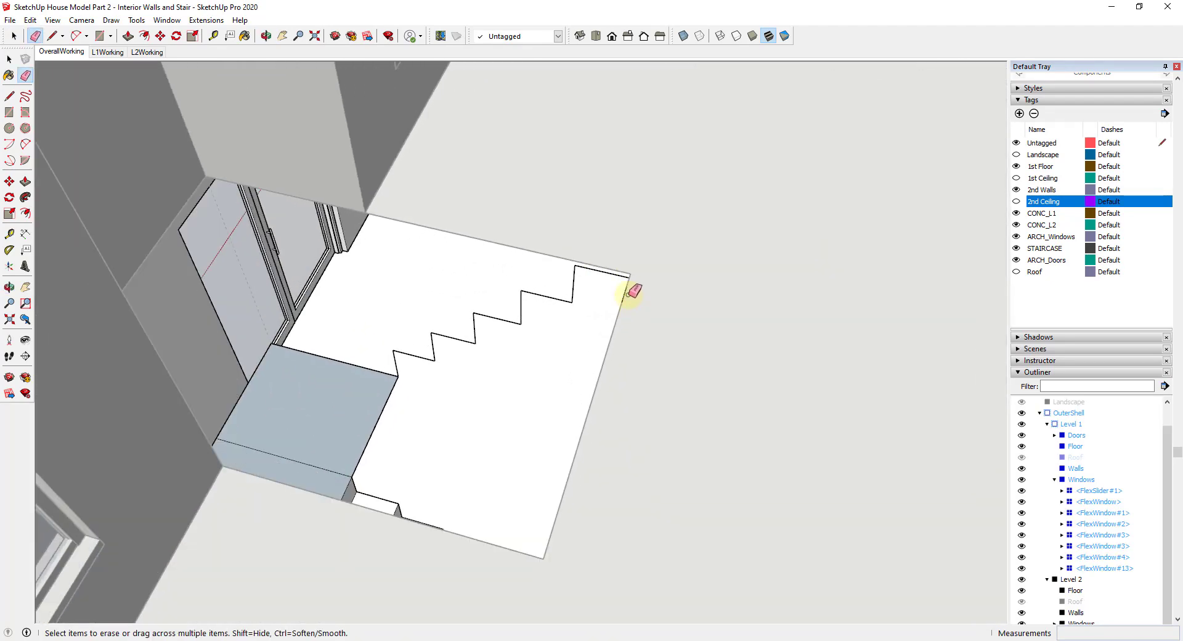
scroll(634, 333, "down", 5)
key("space")
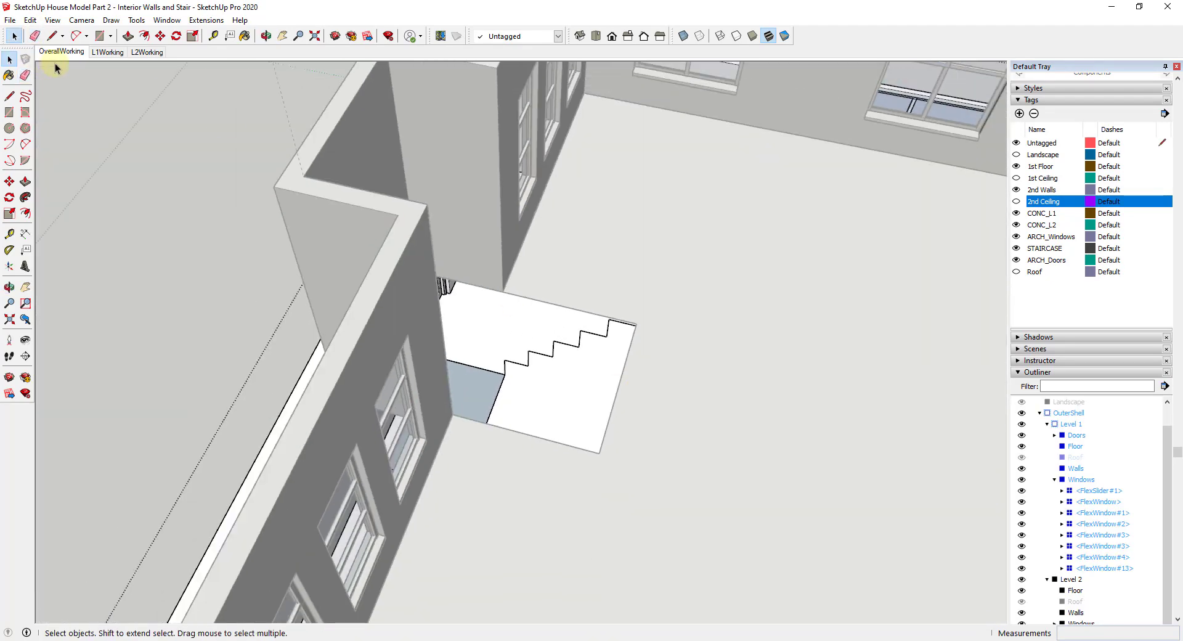
left_click(122, 57)
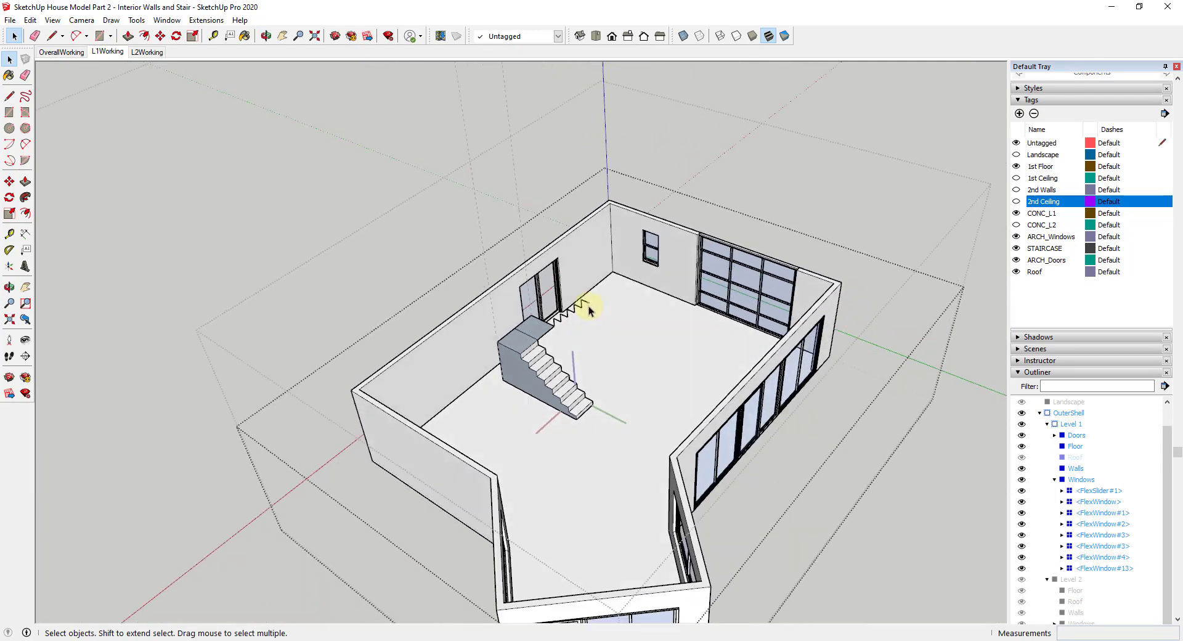
scroll(586, 309, "up", 4)
middle_click_drag(586, 309, 316, 266)
scroll(377, 296, "up", 8)
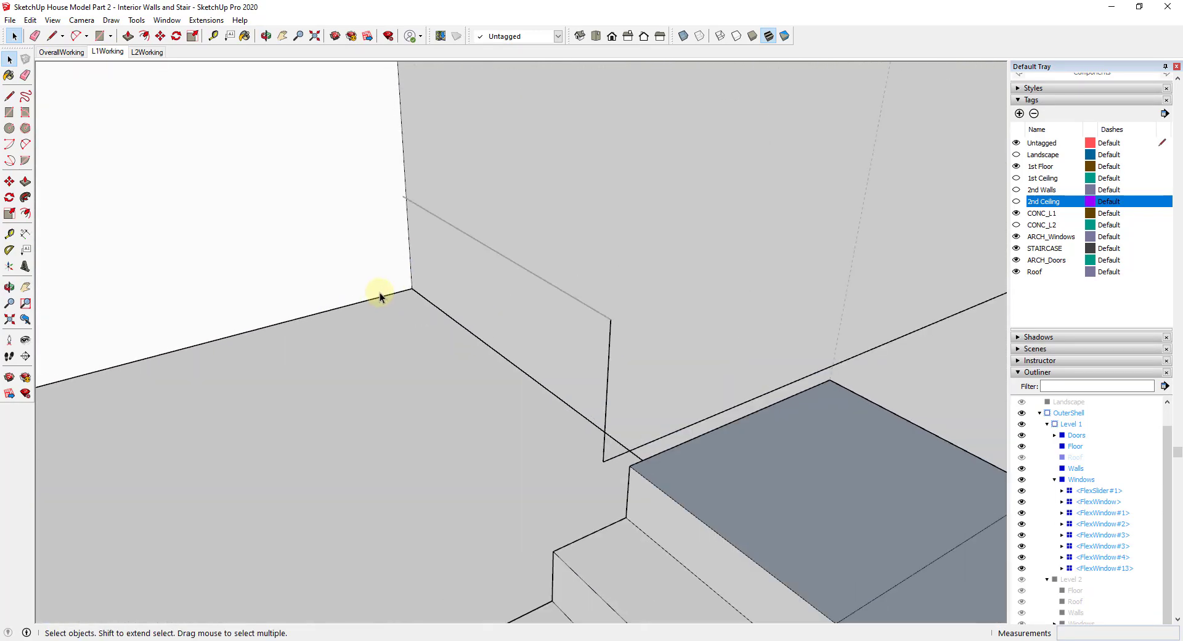
scroll(382, 302, "down", 8)
middle_click_drag(396, 250, 361, 268)
scroll(449, 243, "up", 3)
Draw a vertical line about 11 3/4" down from the last upper tread's end, level with the foot of its riser
key("l")
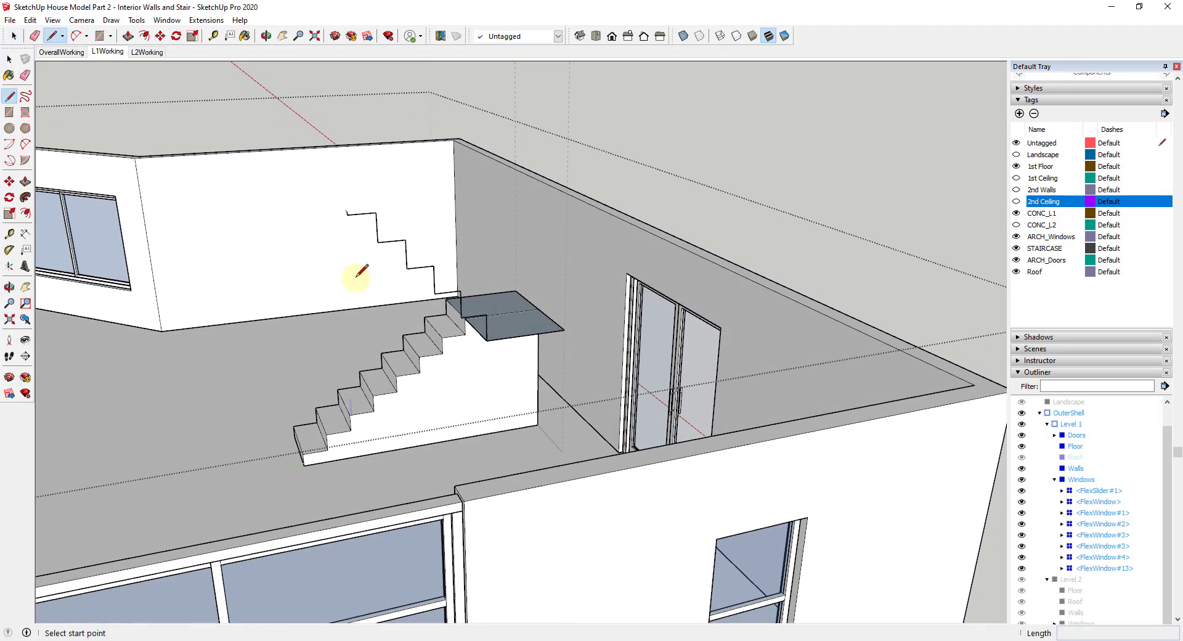
scroll(348, 214, "up", 5)
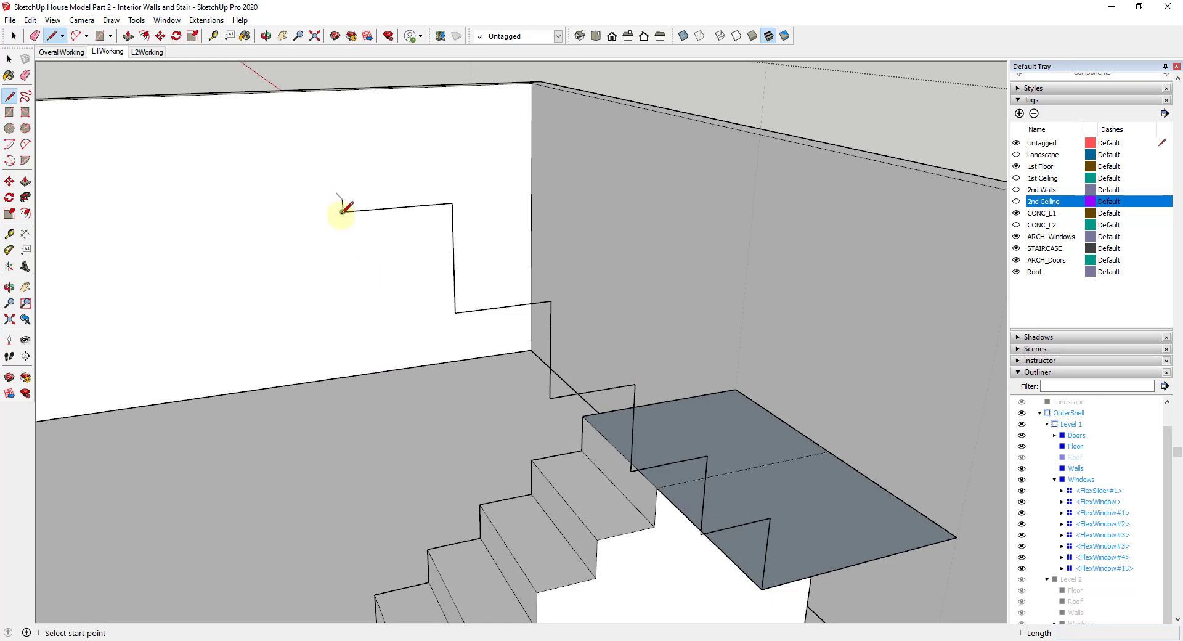
left_click(343, 211)
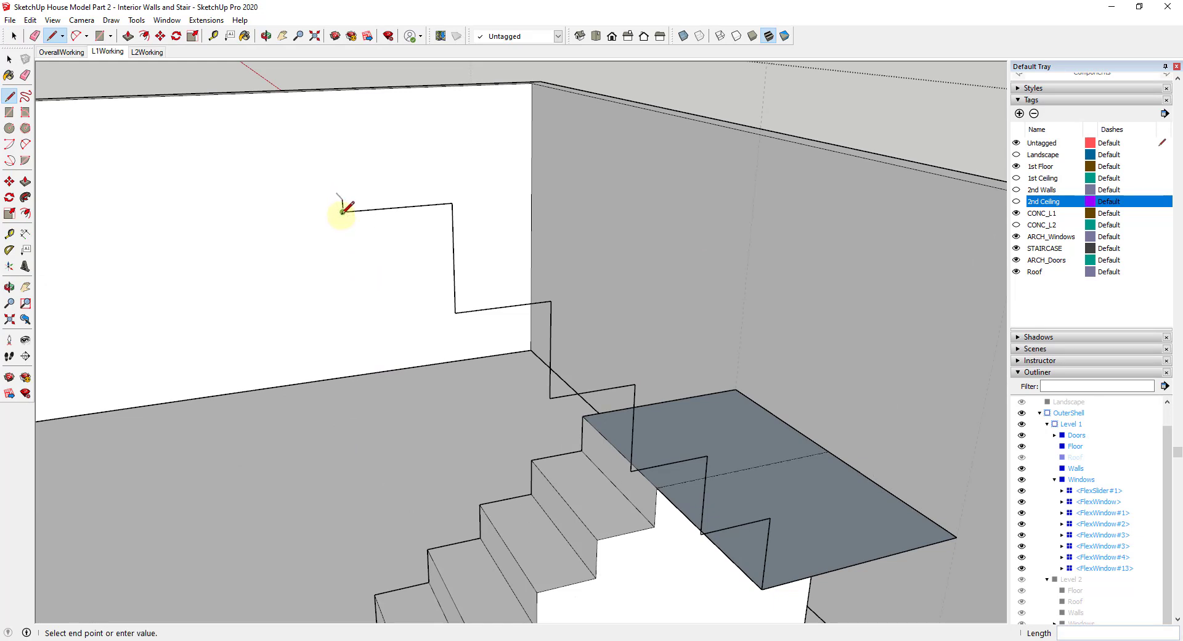
key("shift")
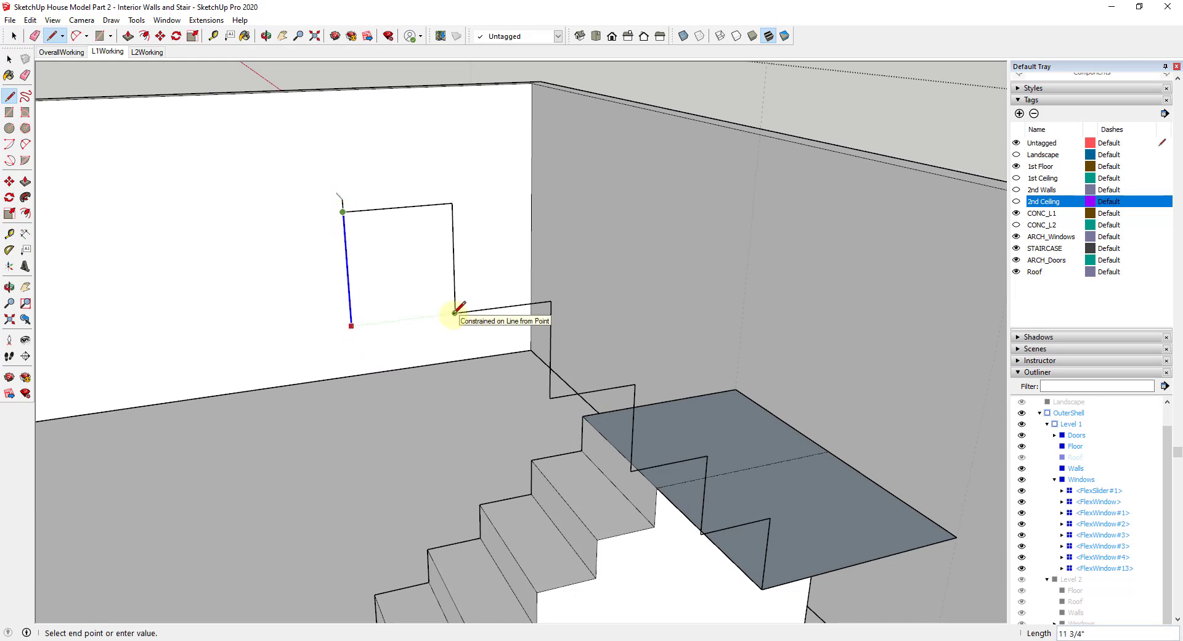
left_click(455, 312)
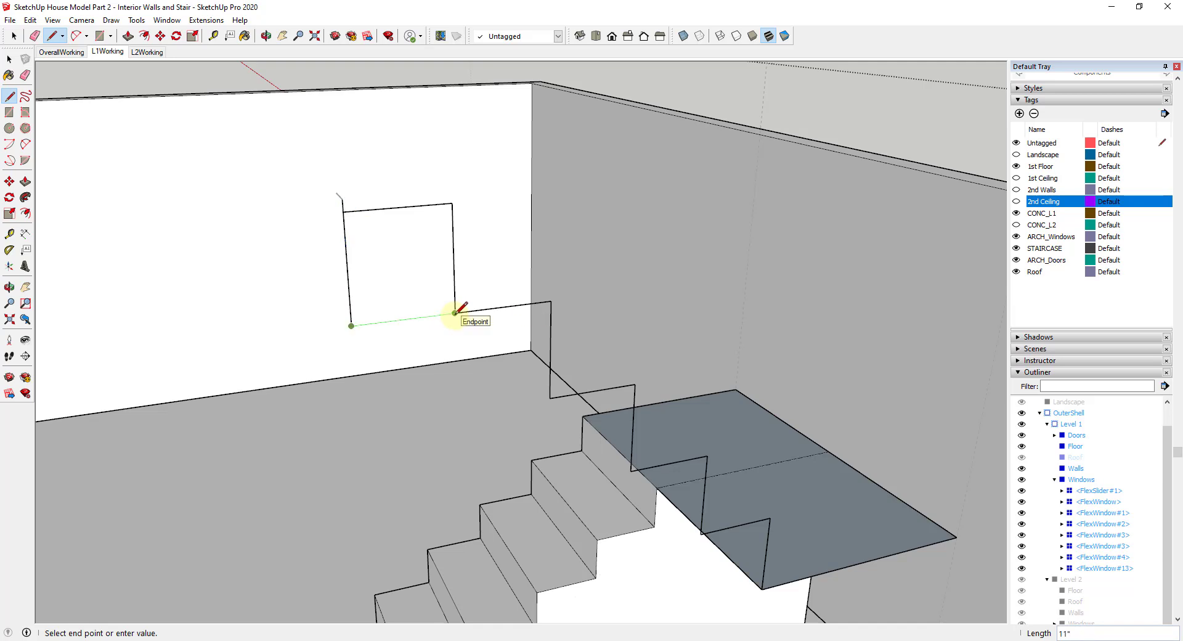
Push/Pull the landing half under the upper flight down to the level of the lower flight's tread below the landing
scroll(441, 308, "down", 5)
middle_click_drag(493, 396, 626, 492)
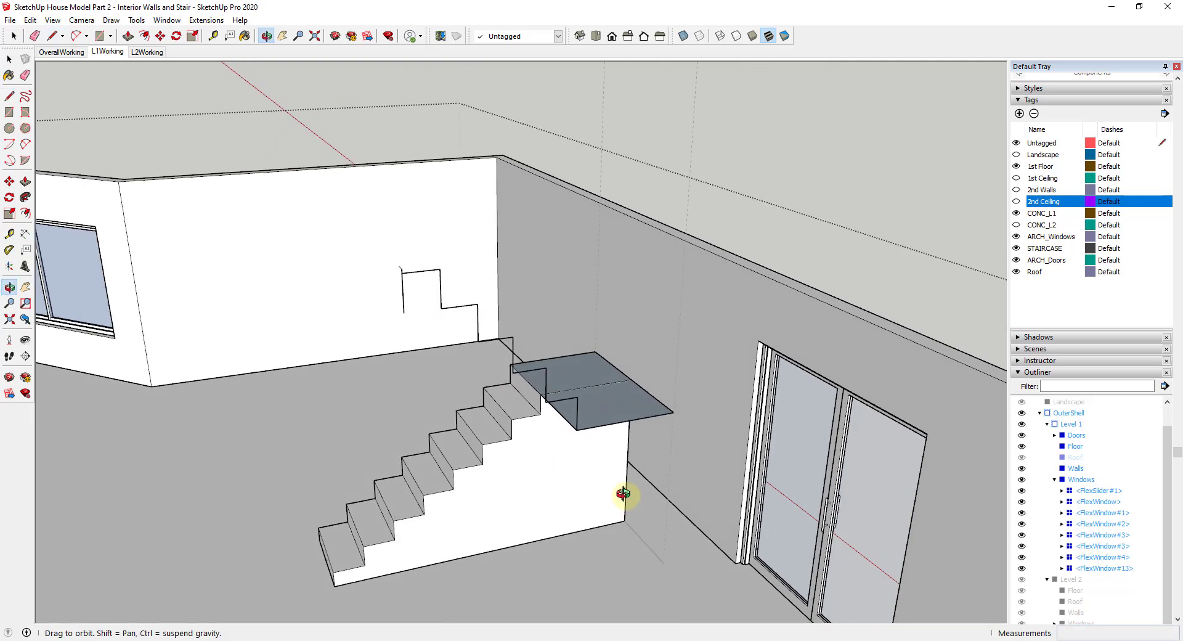
key("space")
key("p")
left_click(612, 412)
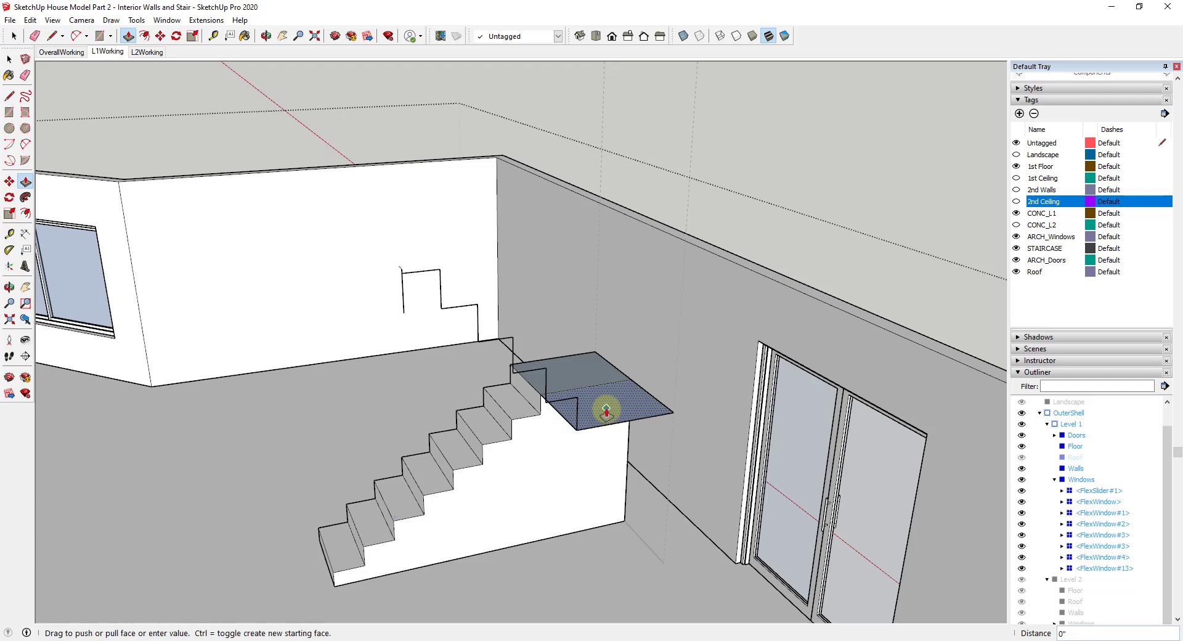
left_click(541, 425)
key("space")
Close the upper flight's profile with a sloped line from the foot of the end line to the landing's lower corner
key("l")
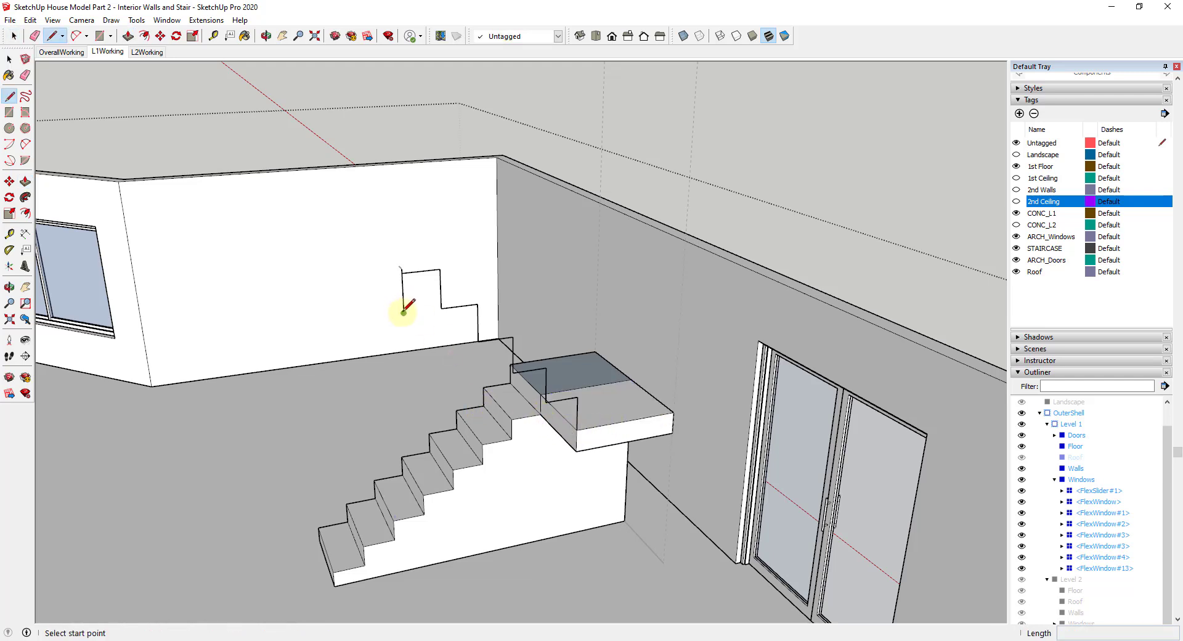
left_click(403, 313)
left_click(576, 451)
key("e")
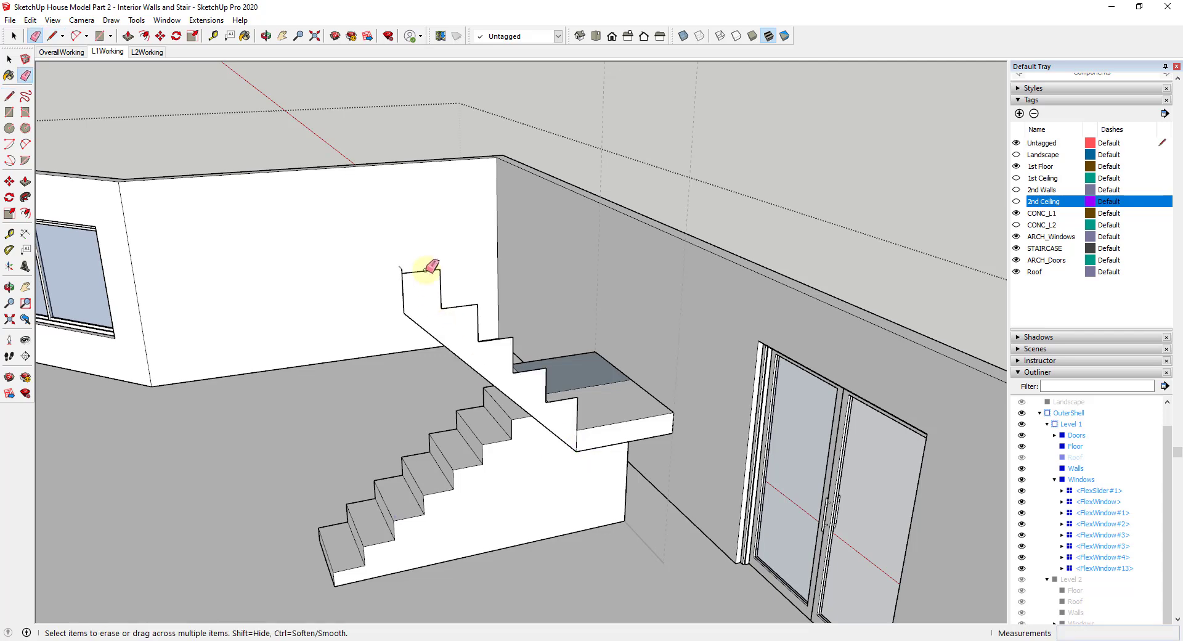
middle_click_drag(502, 431, 581, 422)
key("space")
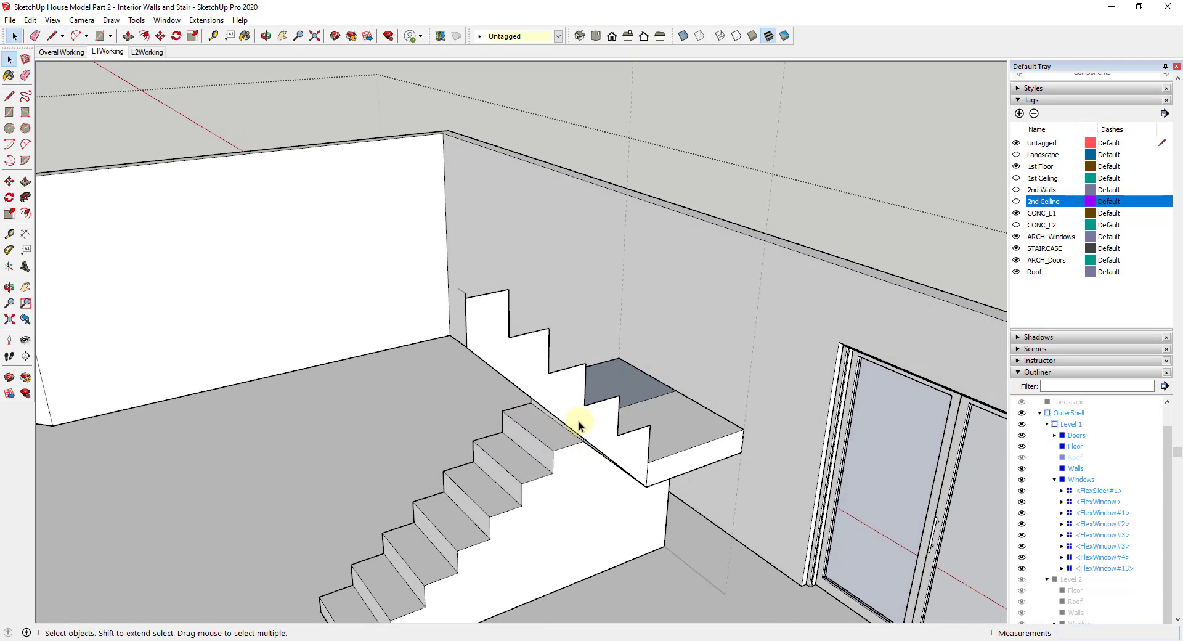
Push/Pull the upper flight's profile 2' 6" to the landing's midline
key("p")
key("space")
key("p")
left_click_drag(602, 415, 653, 400)
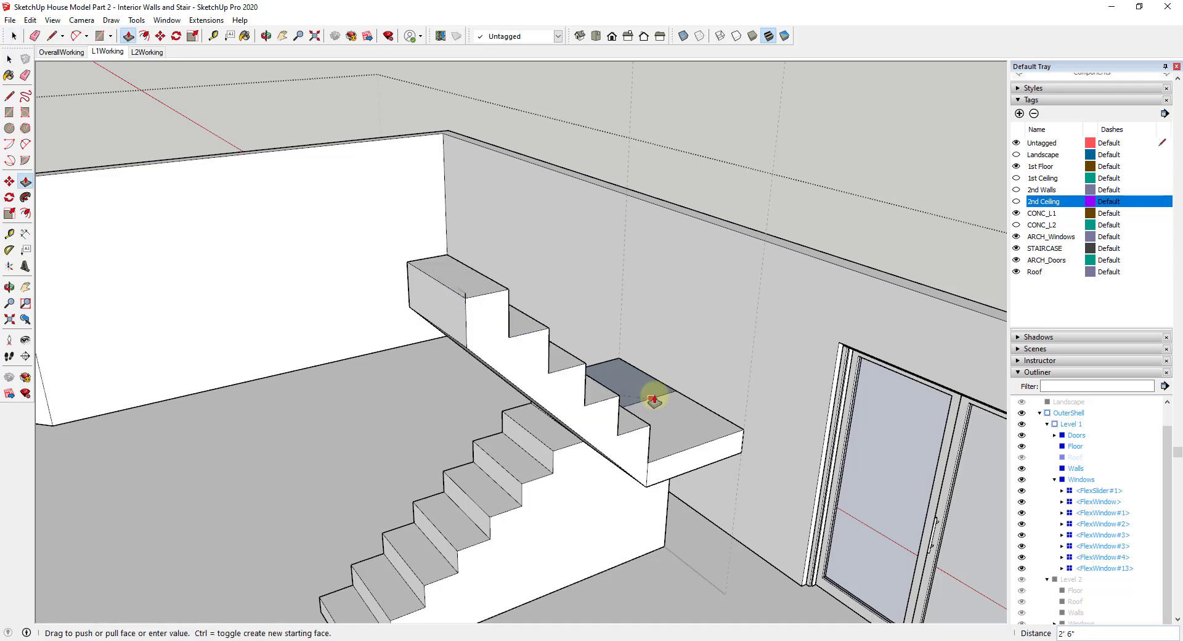
Erase the landing's middle dividing line and reverse its top face
mouse_move(616, 449)
middle_mouse_down()
mouse_move(528, 470)
mouse_move(584, 438)
middle_mouse_up()
key("e")
key("space")
left_click(580, 414)
right_click(582, 434)
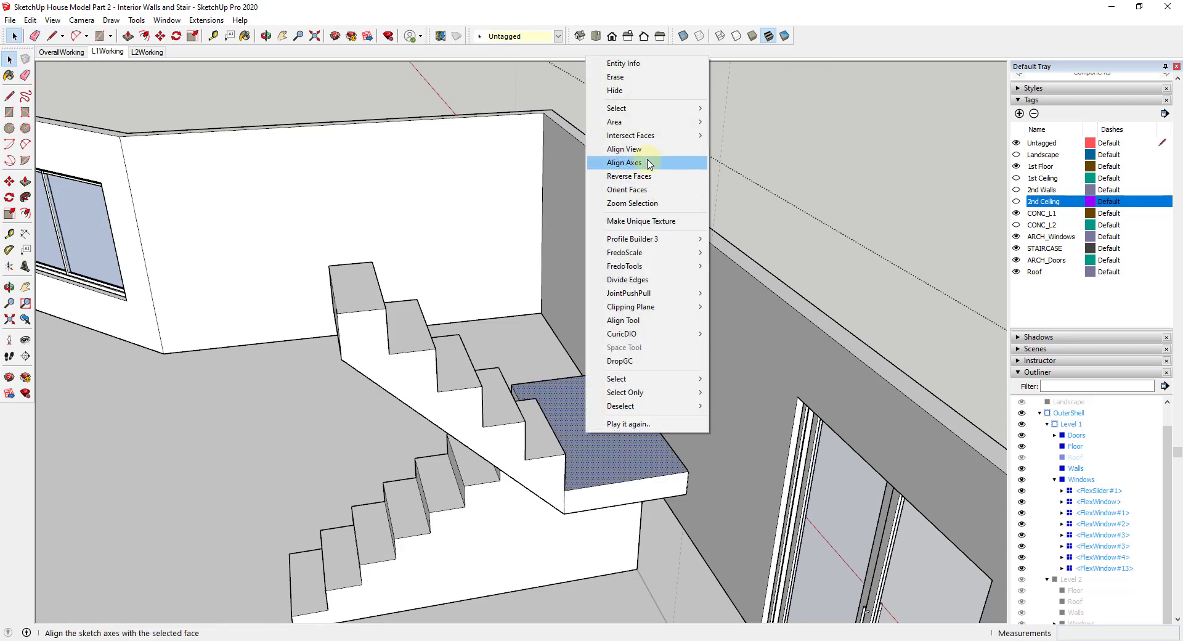
left_click(635, 177)
Open Level 1 for editing, select the entire connected staircase and make it a group
scroll(523, 409, "down", 5)
middle_click_drag(507, 409, 549, 480)
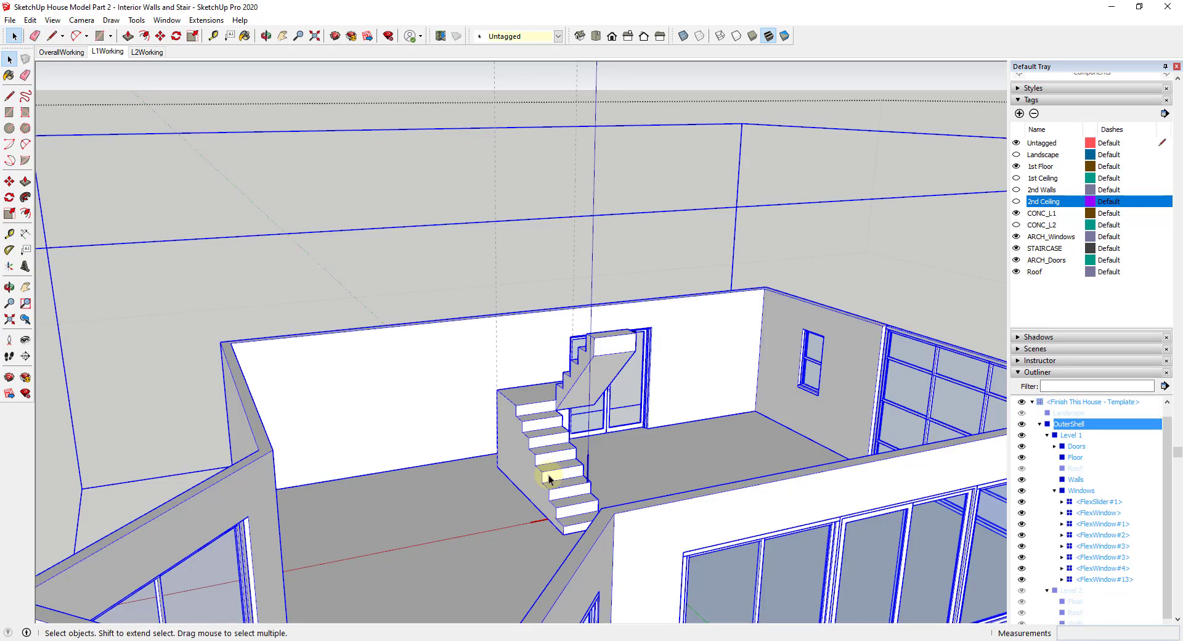
double_click(551, 468)
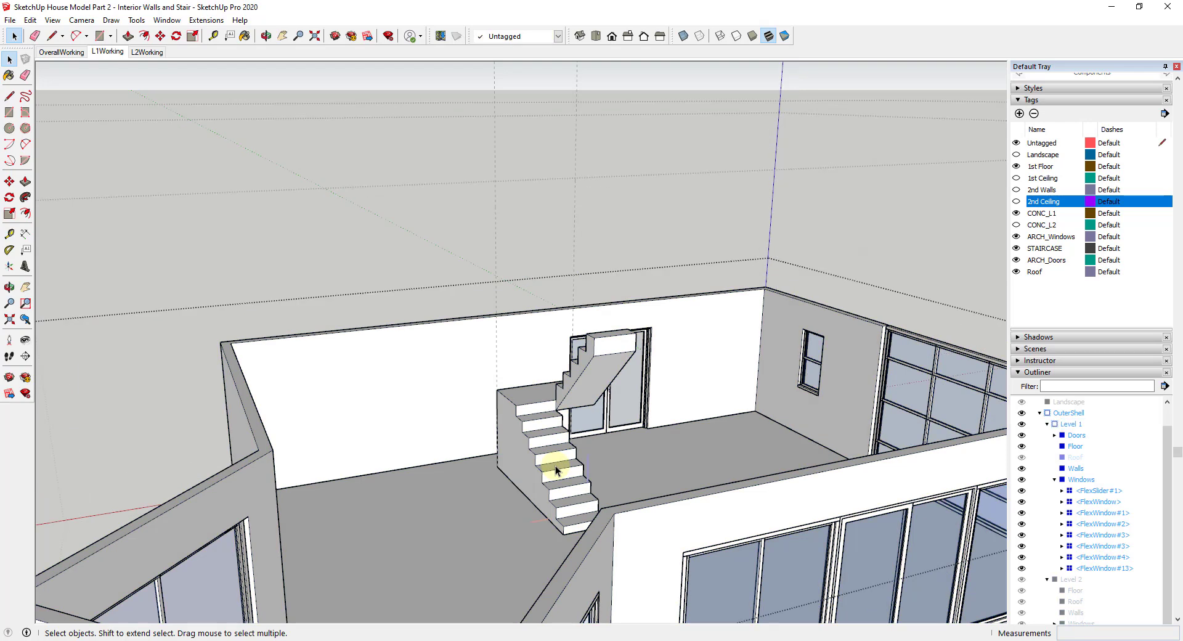
left_click(542, 441)
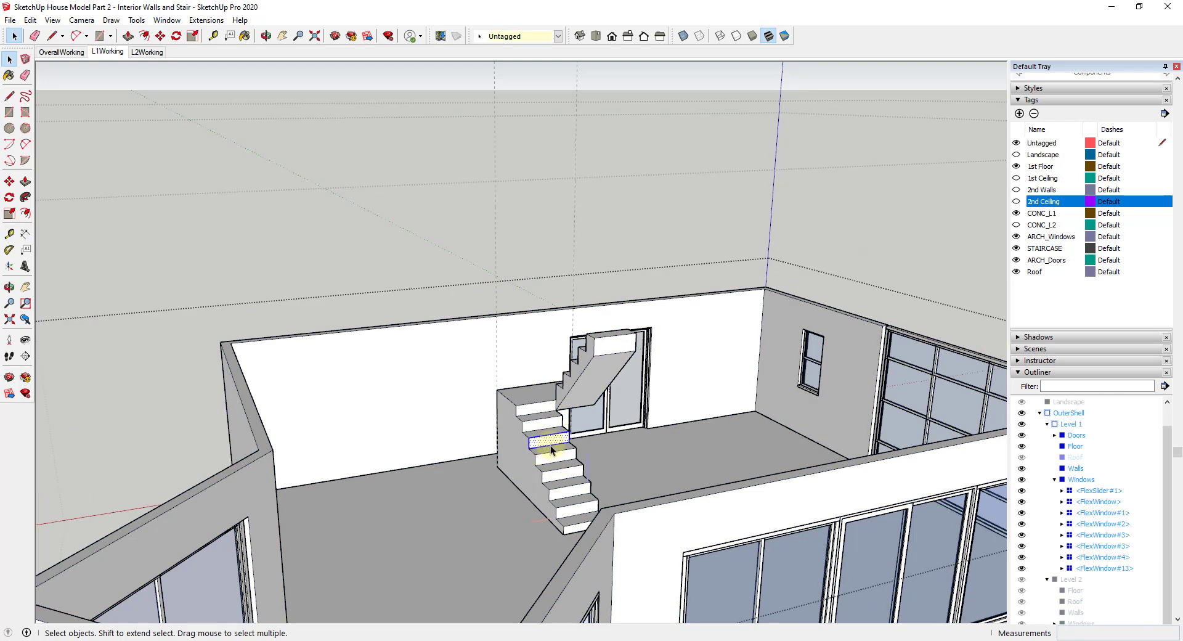
triple_click(548, 443)
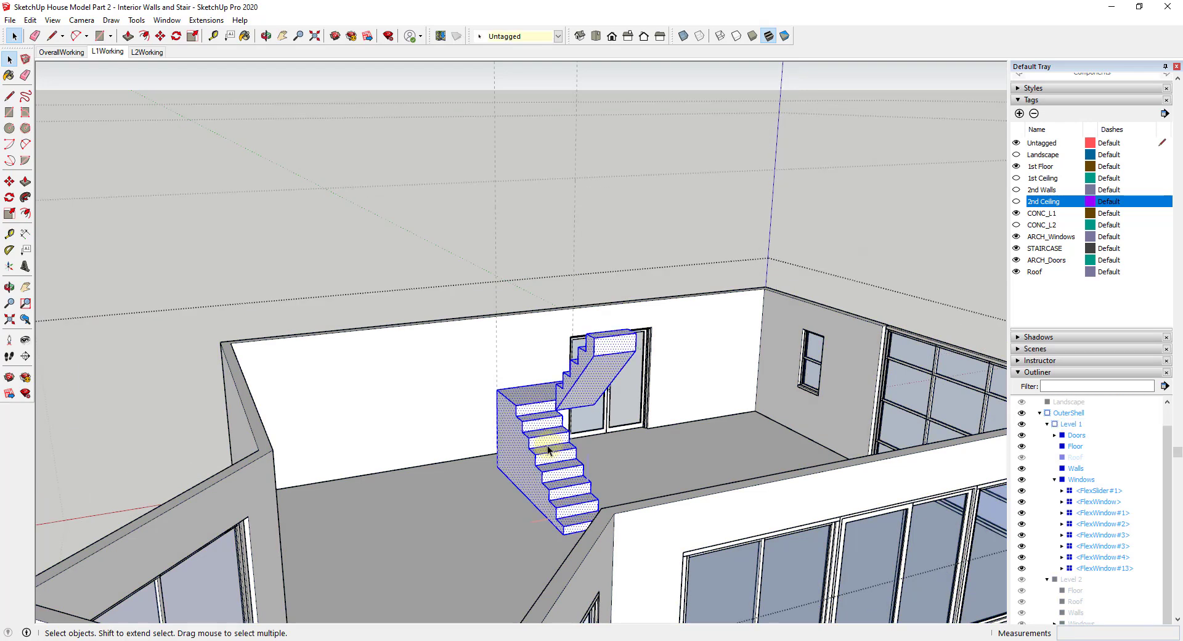
right_click(552, 437)
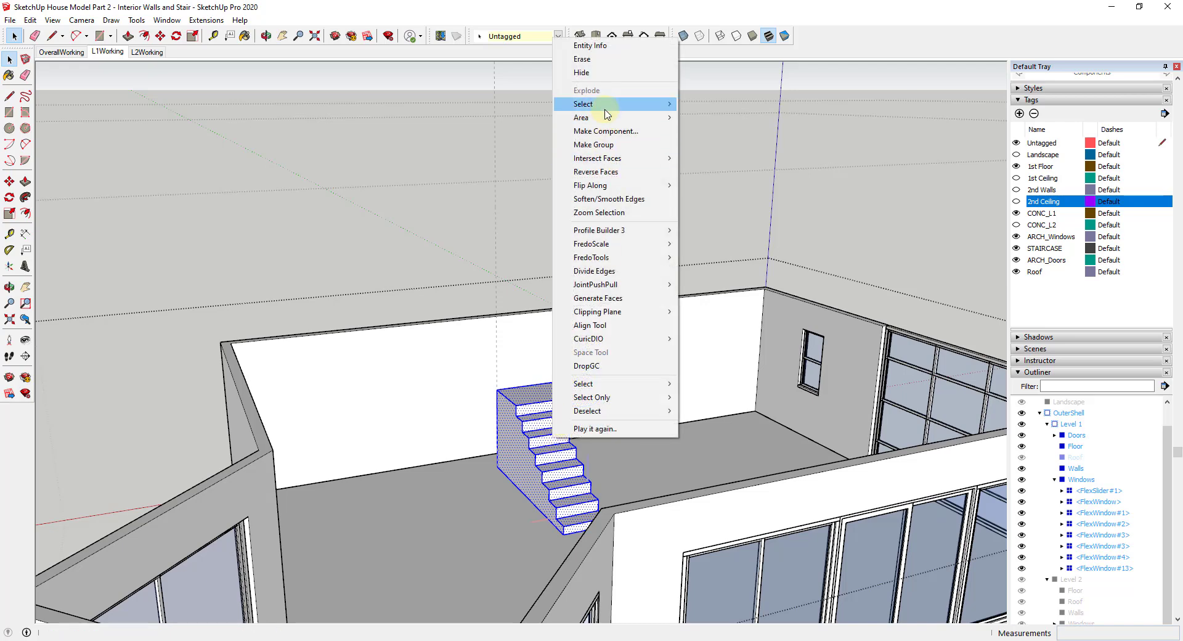
left_click(593, 144)
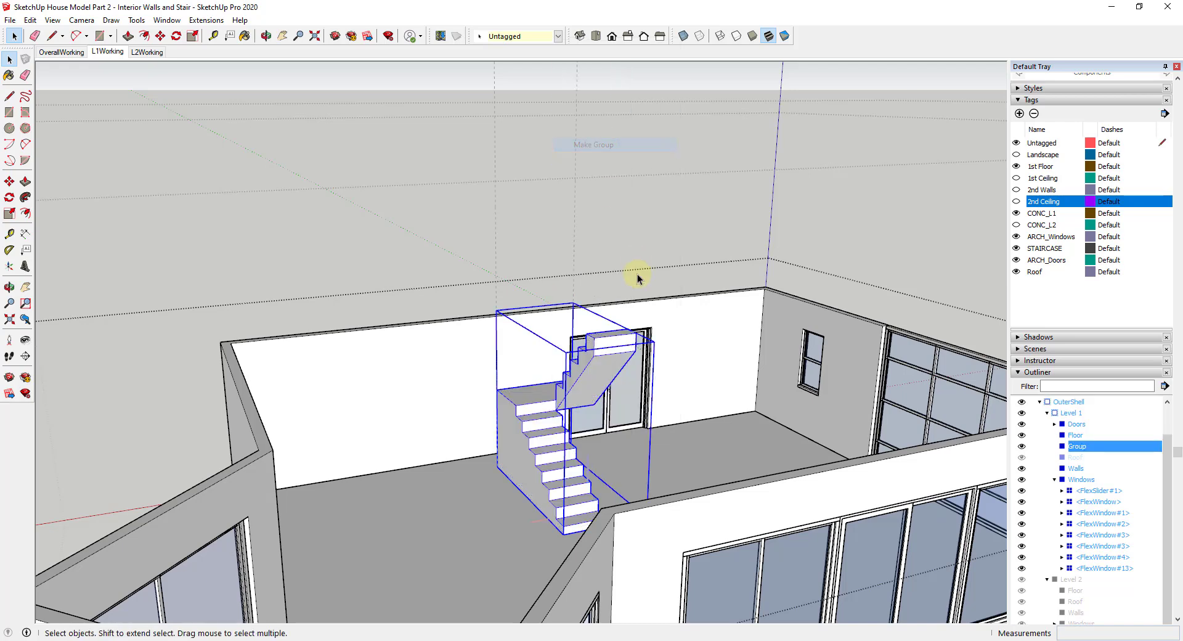
Rename the new staircase group as Stair
right_click(1055, 448)
left_click(1084, 633)
type("Stair")
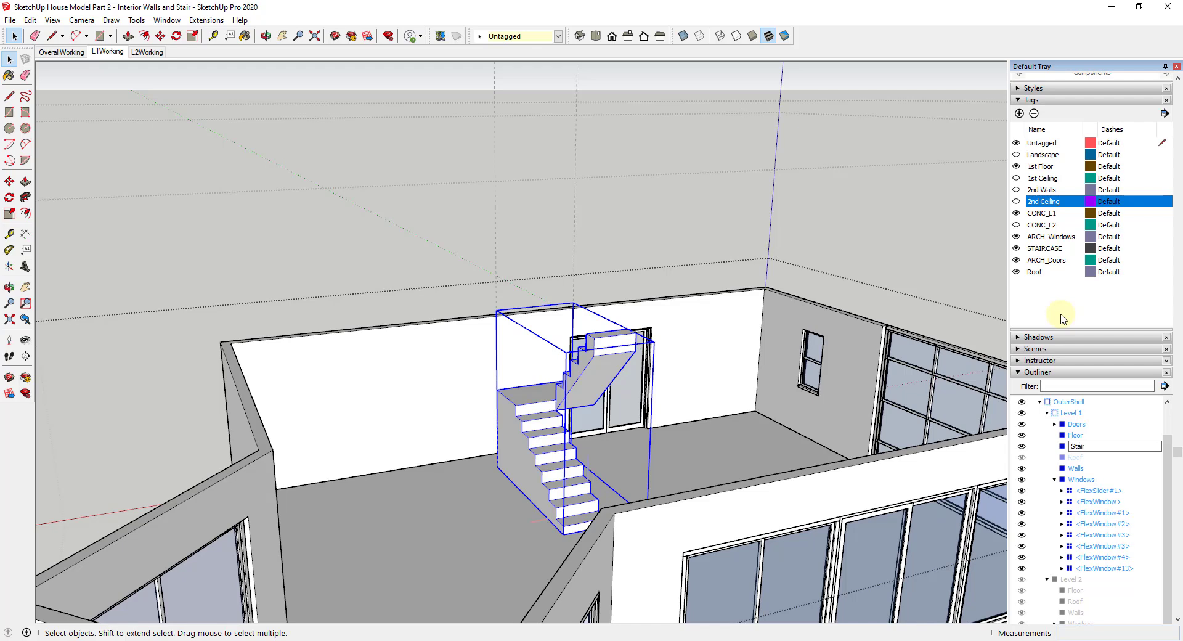
key("Return")
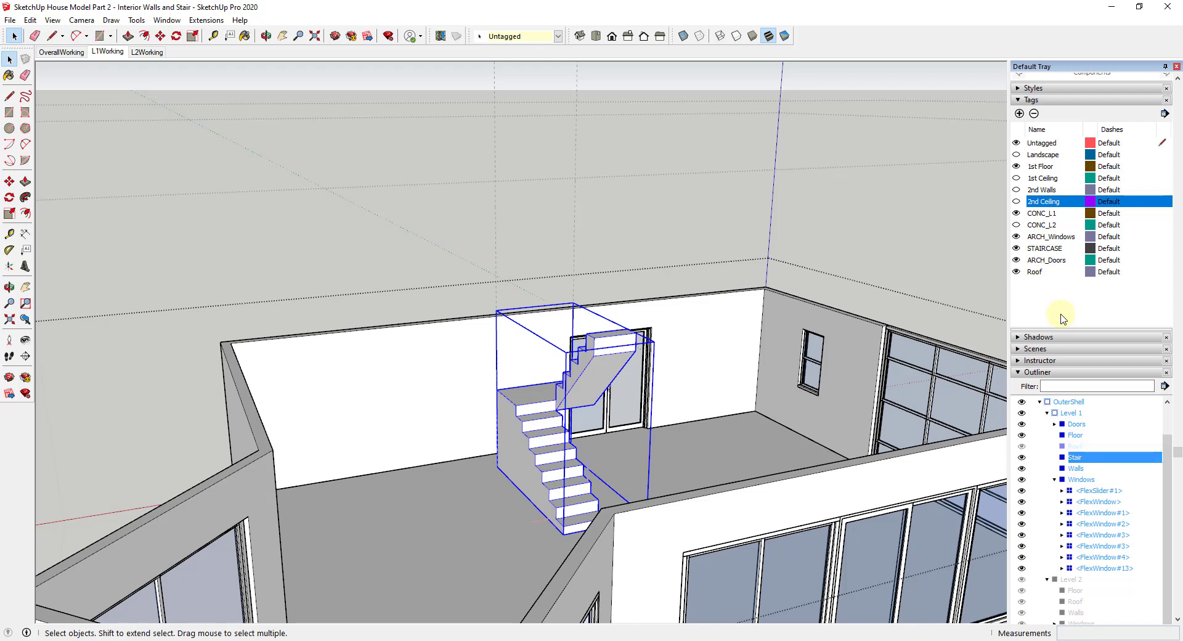
Rename the STAIRCASE tag to ARCH_Stair and assign it to the Stair group
left_click(1041, 250)
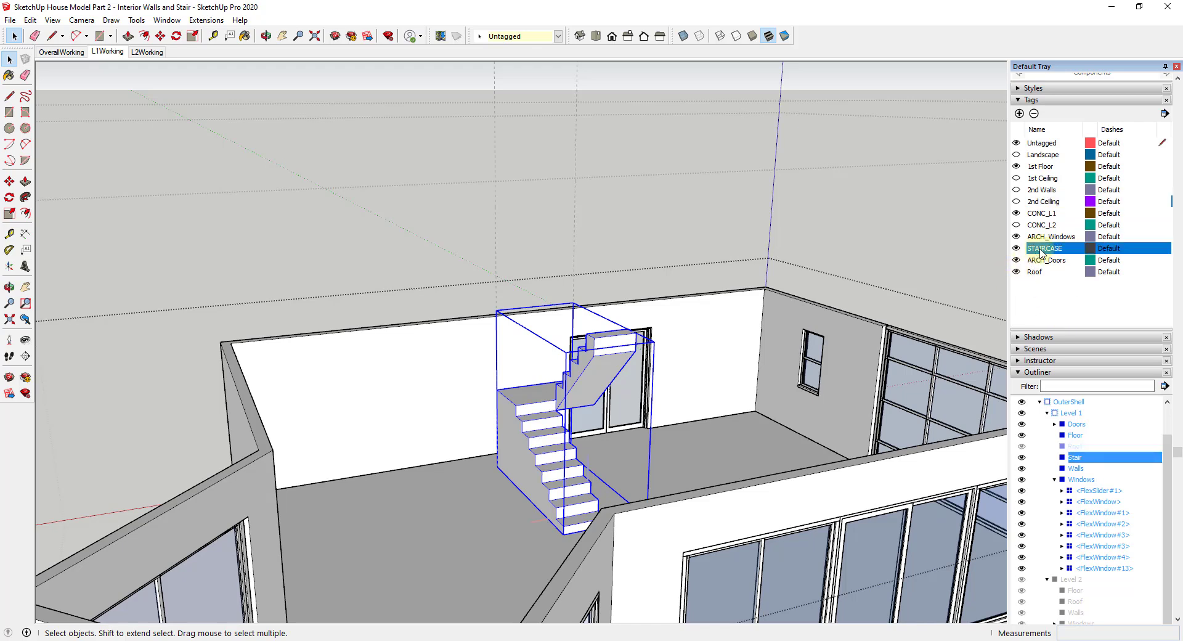
left_click(1041, 250)
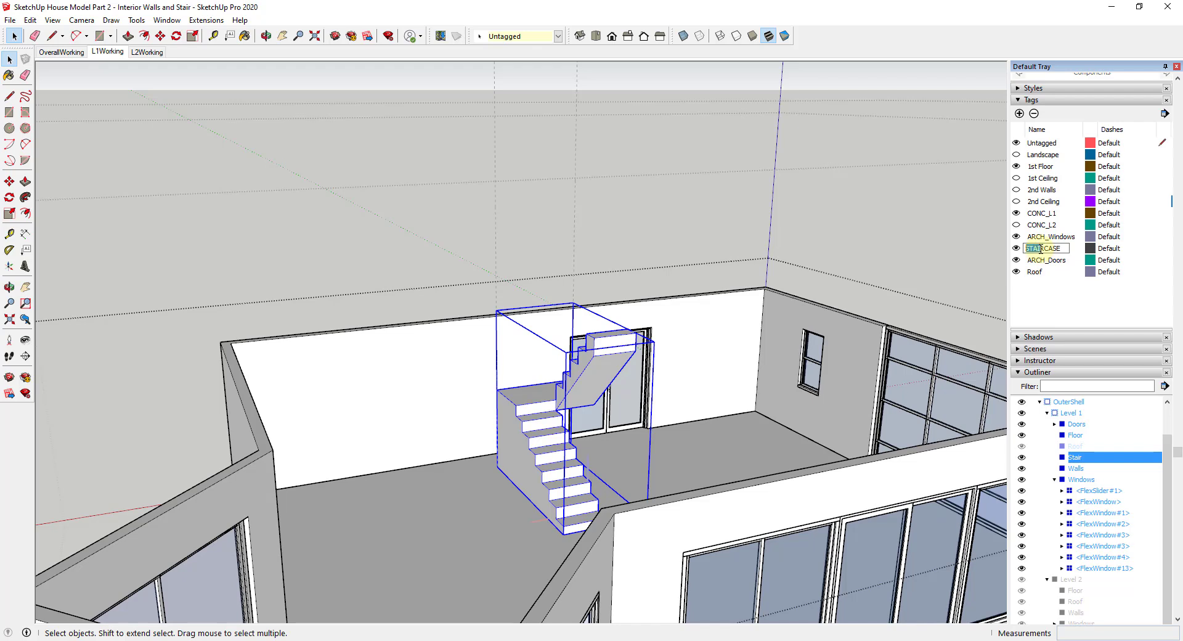
type("ARCH_Stair")
key("Return")
left_click(493, 38)
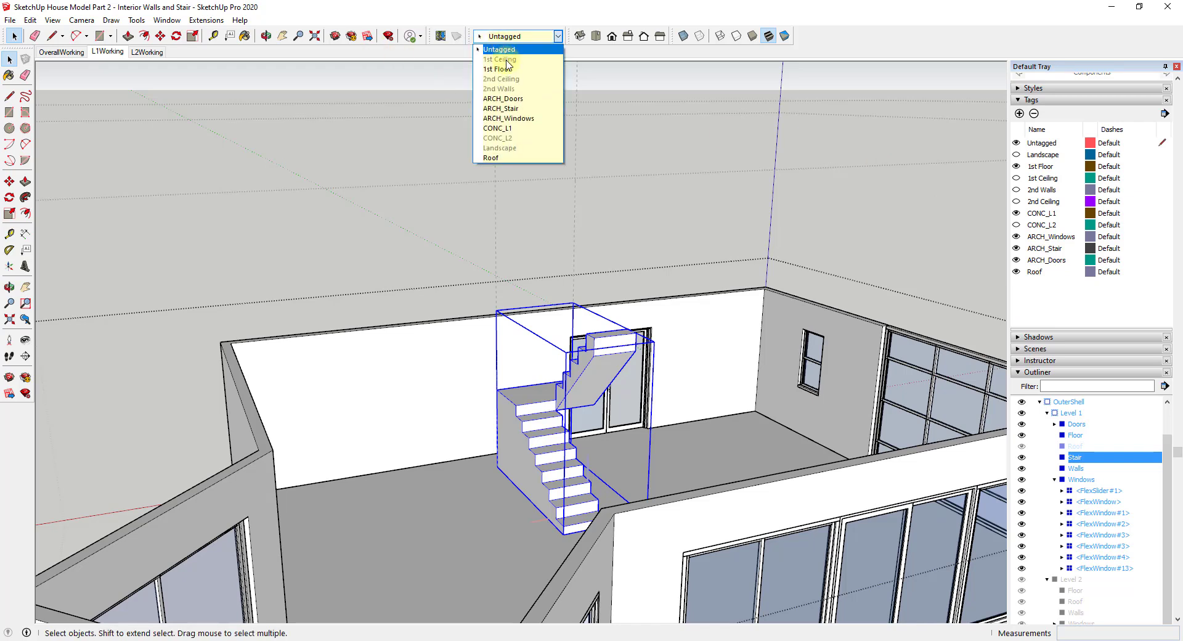
left_click(519, 114)
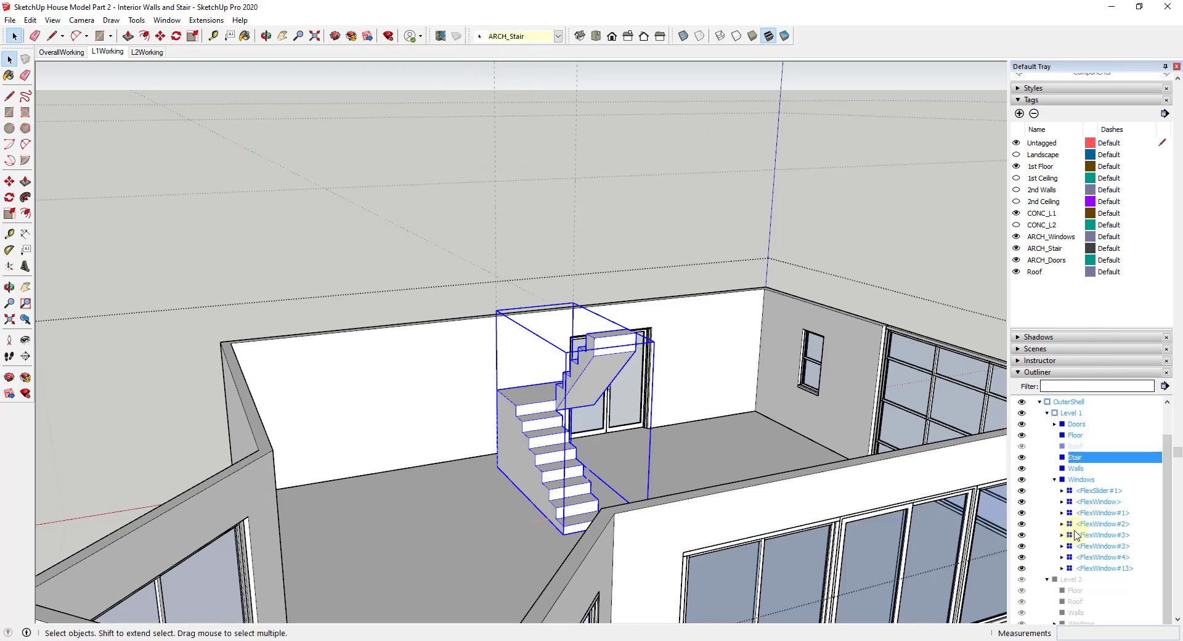
Move the Stair group out of Level 1 so it sits directly under OuterShell, and show it in the L2Working scene
left_click(1054, 480)
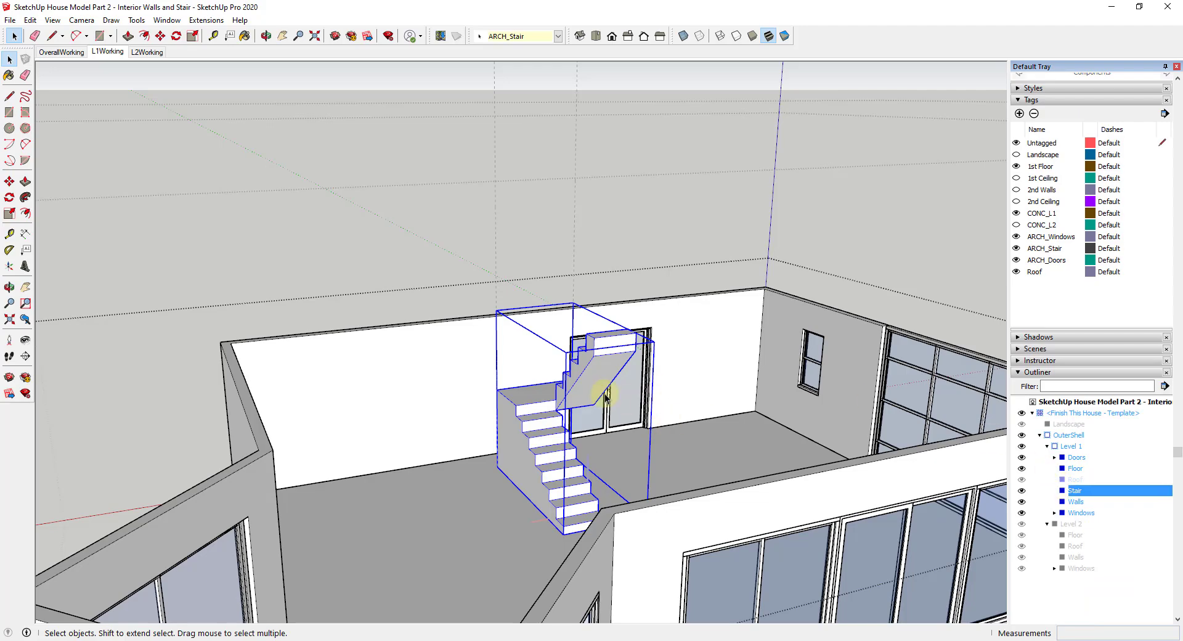
middle_click_drag(602, 390, 592, 443)
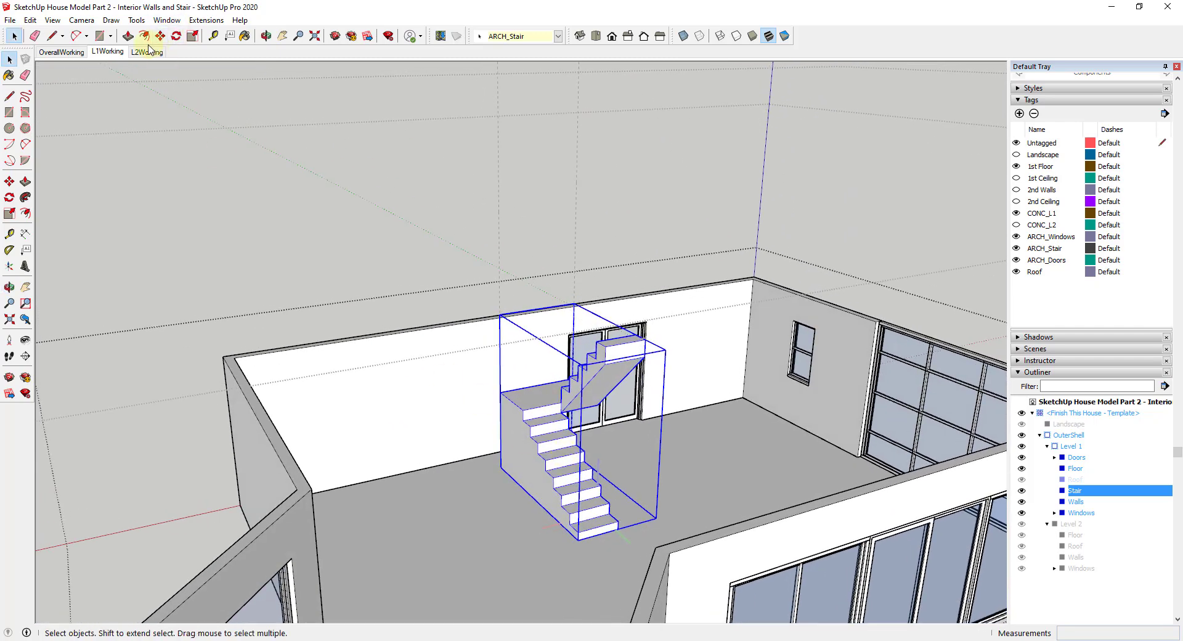
left_click(147, 52)
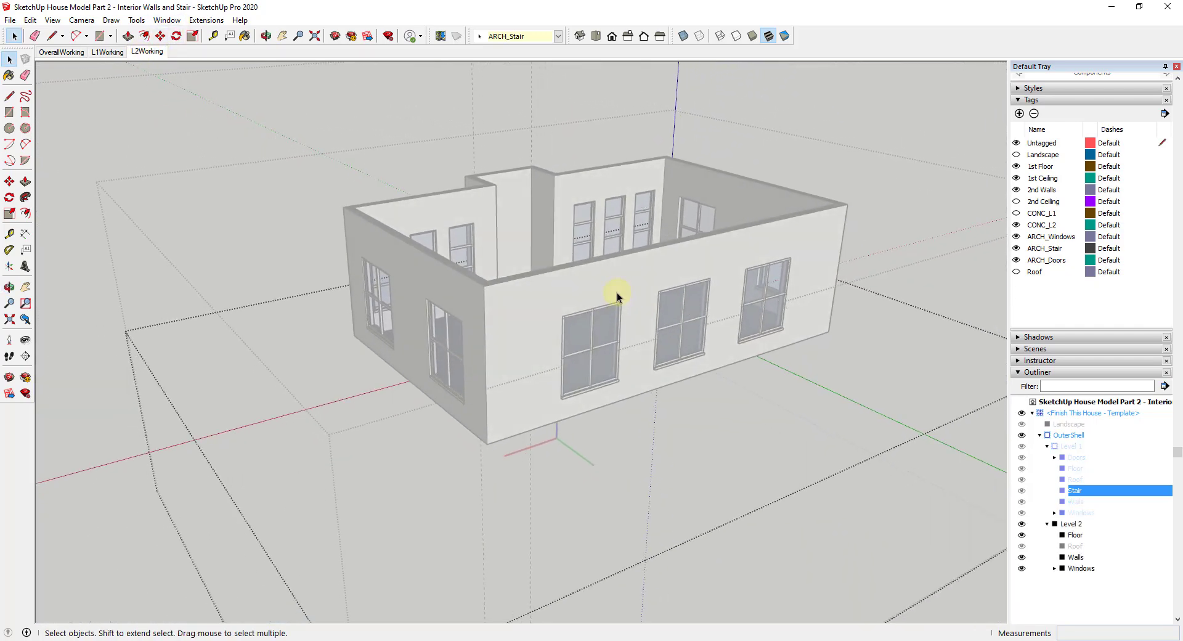
middle_click_drag(573, 296, 576, 394)
middle_click_drag(671, 327, 682, 321)
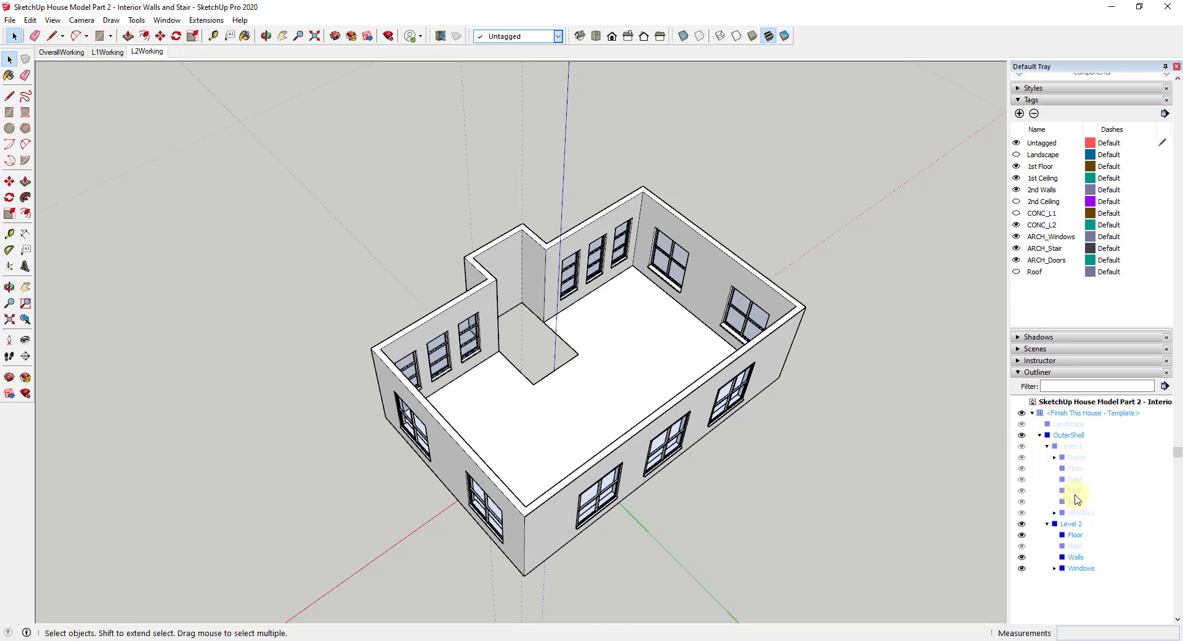
left_click(1067, 447)
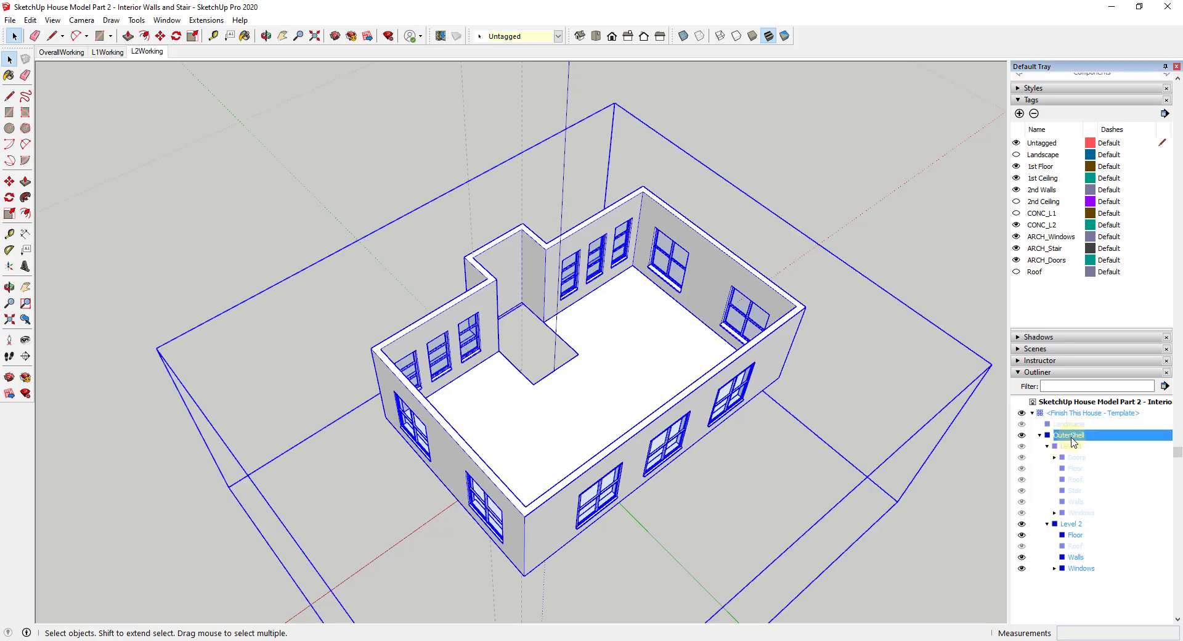
left_click(1075, 480)
left_click(1075, 490)
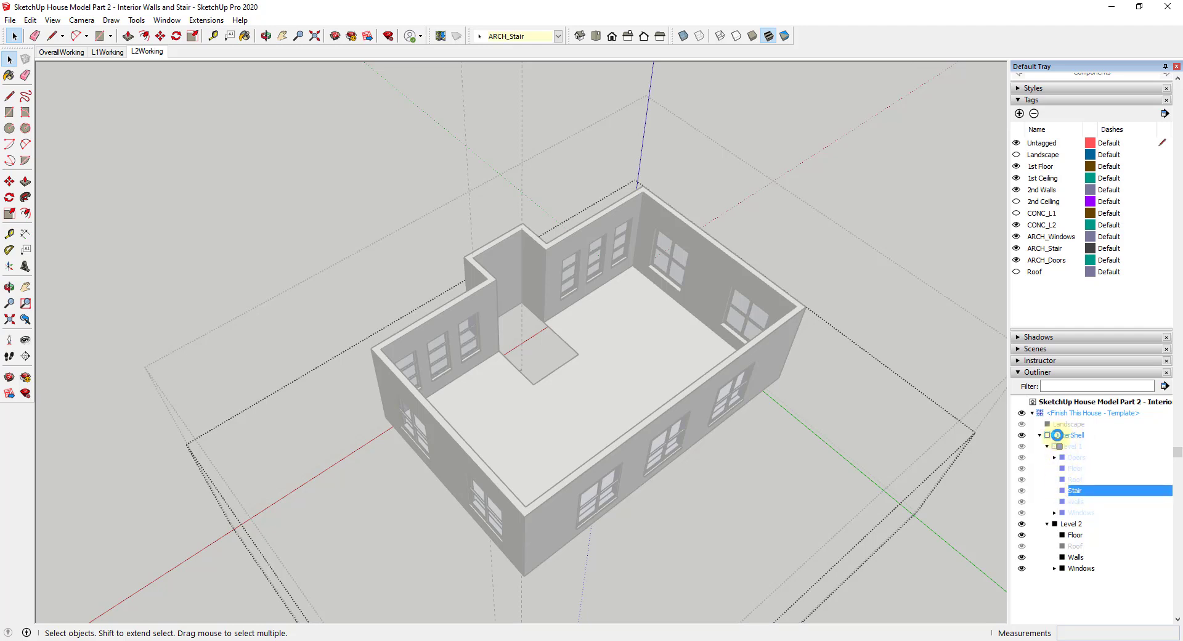
left_click_drag(1058, 433, 1058, 433)
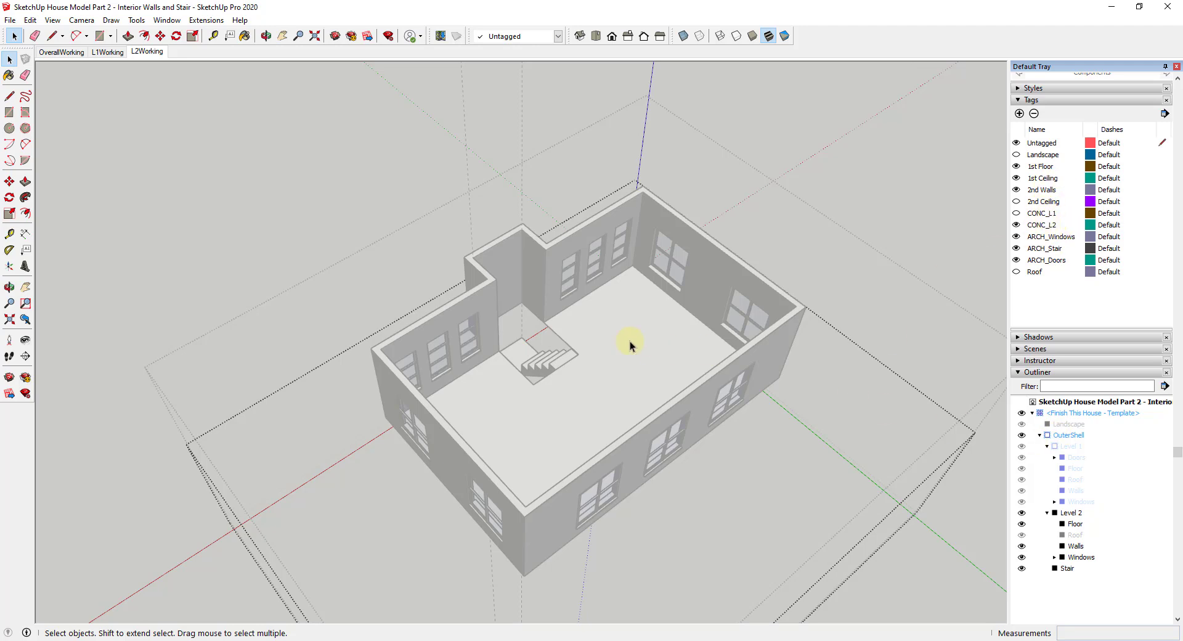
Check the Stair group in the L1Working scene and in the L2Working scene
left_click(108, 52)
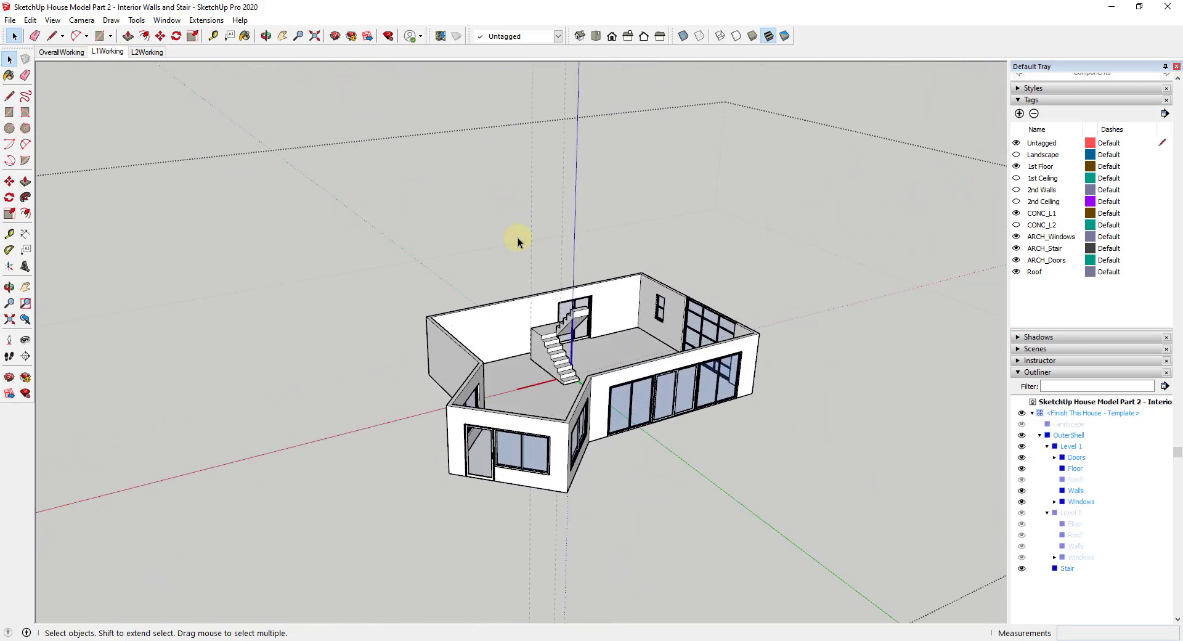
scroll(567, 372, "up", 2)
left_click(146, 52)
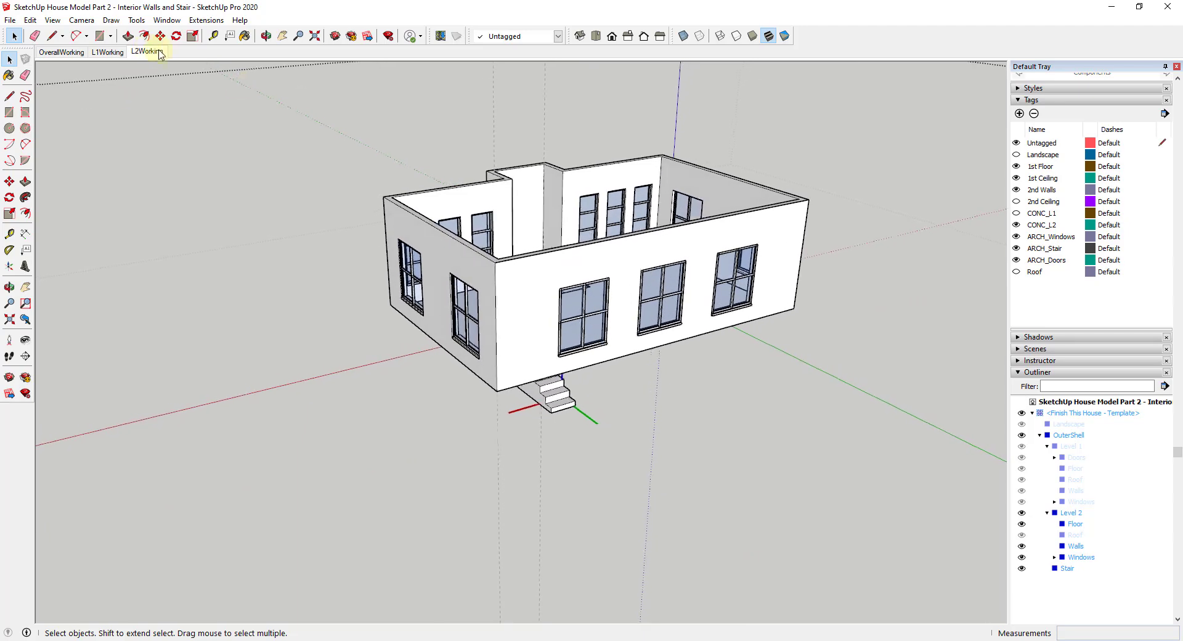
Select and delete the vertical guide lines around the stair opening
mouse_move(643, 238)
middle_mouse_down()
mouse_move(635, 319)
mouse_move(528, 153)
middle_mouse_up()
key("e")
key("space")
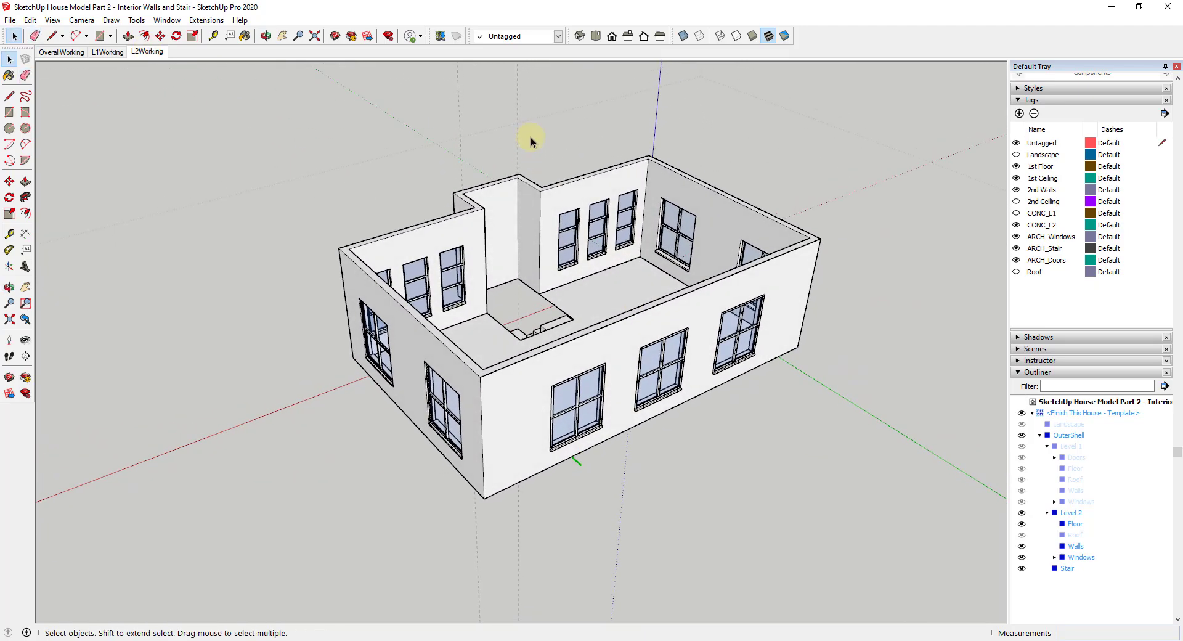
left_click_drag(520, 132, 419, 158)
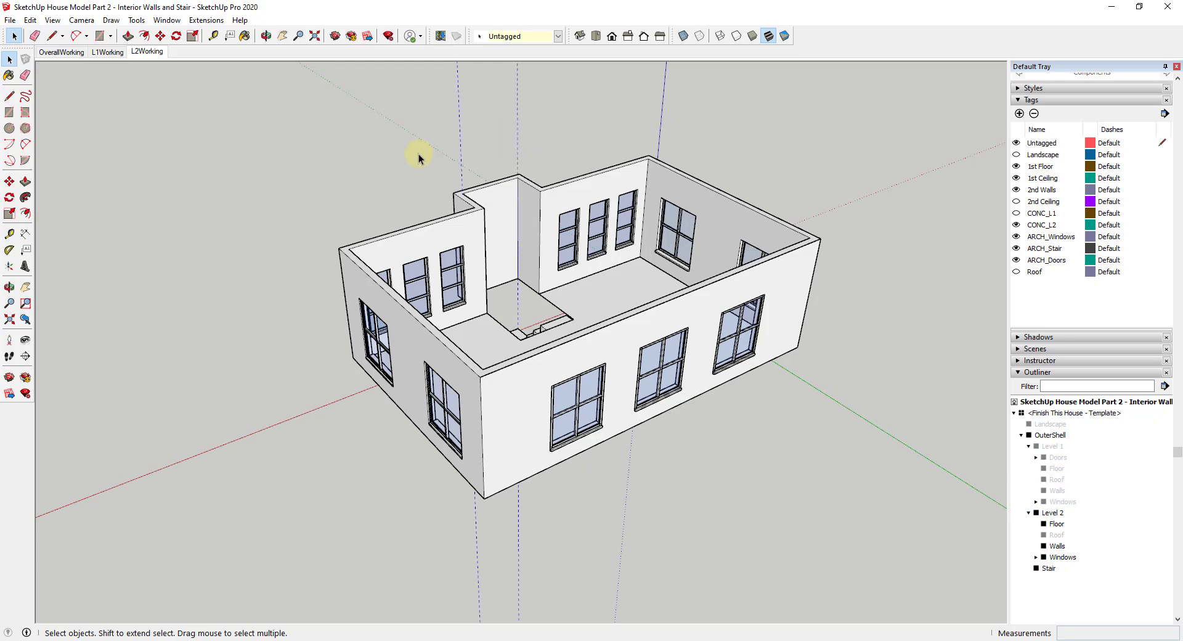
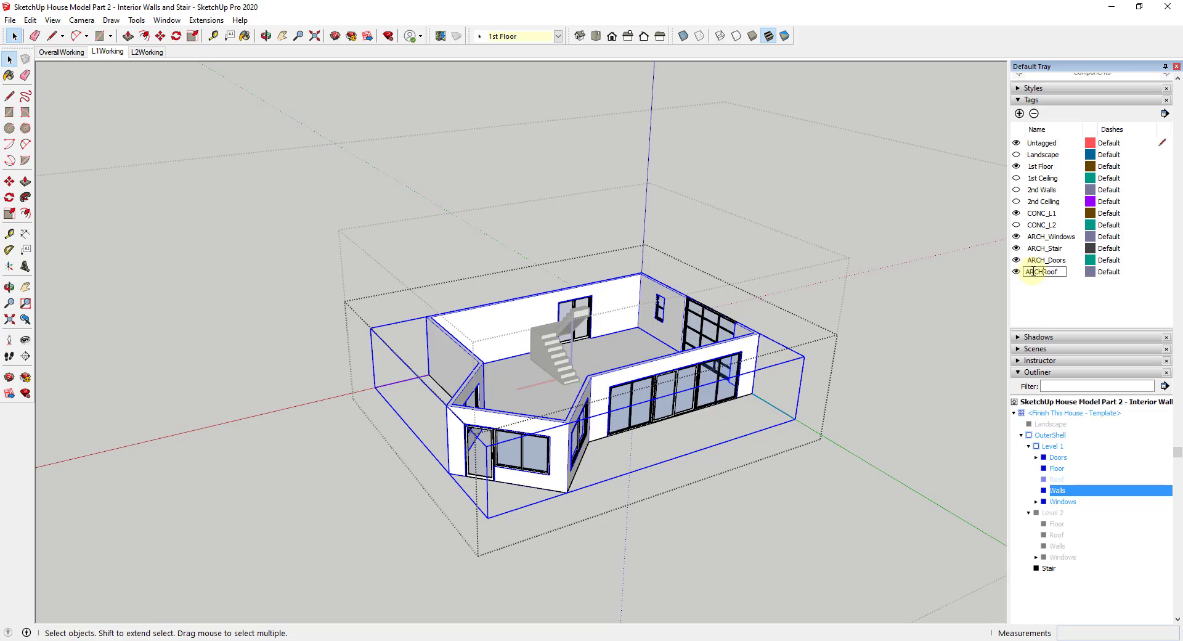
Rename the Roof tag to ARCH_Roof
type("_")
key("Return")
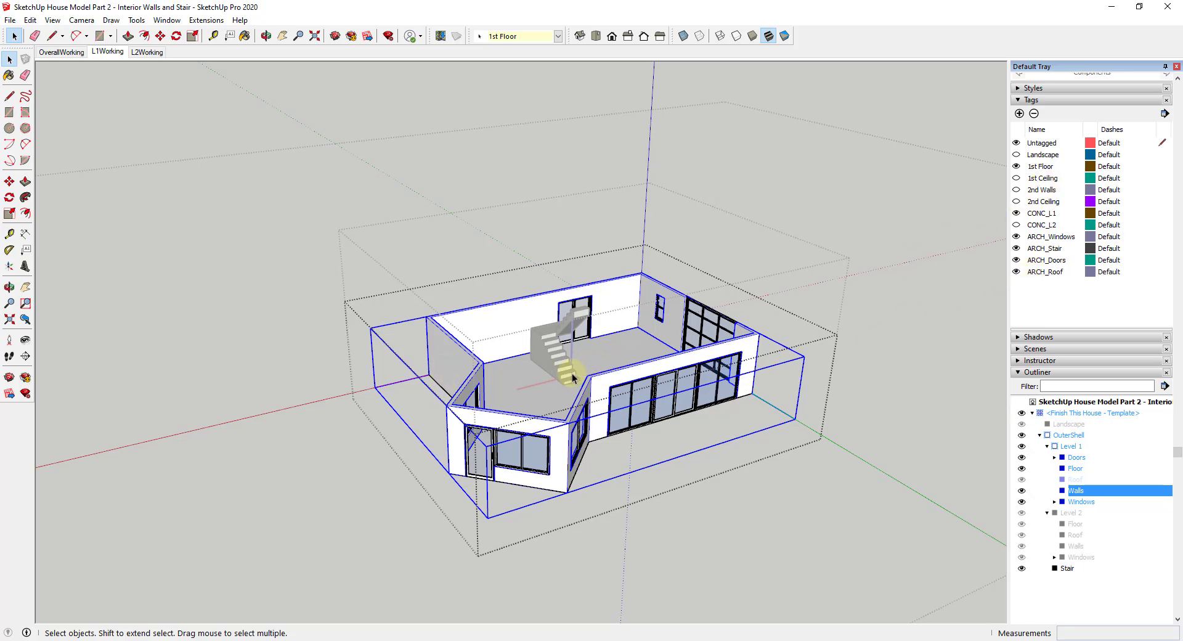
Select the Level 1 group in the model hierarchy and open it for editing
left_click(626, 377)
middle_click_drag(626, 377, 523, 520)
left_click(600, 454)
scroll(425, 409, "up", 3)
scroll(542, 476, "up", 4)
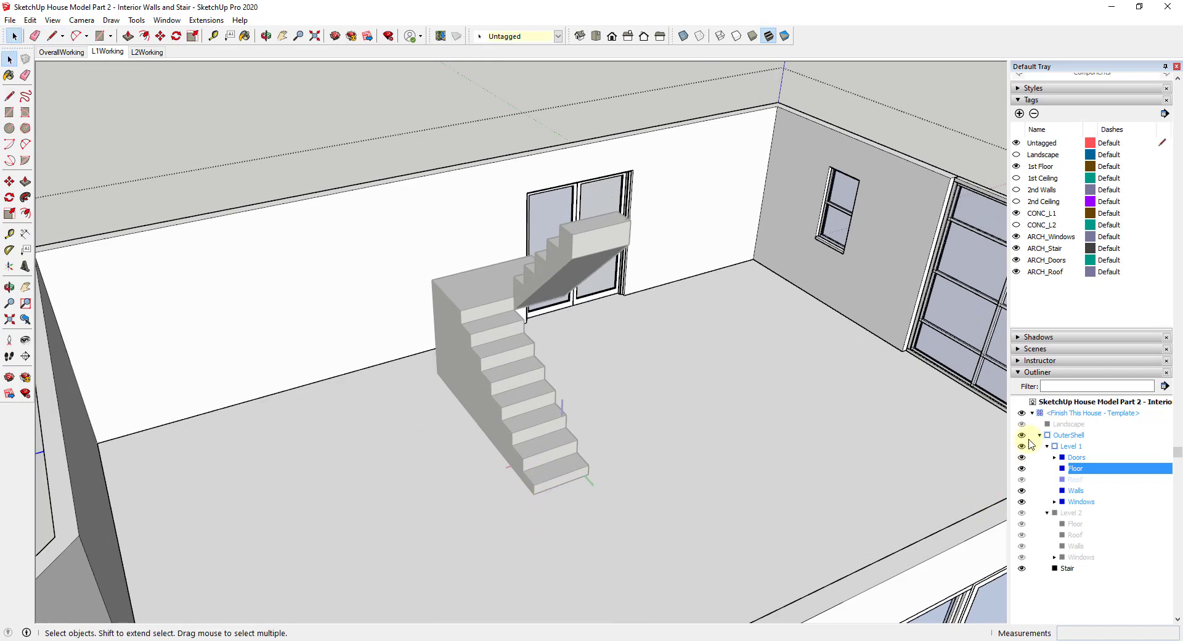
left_click(1067, 447)
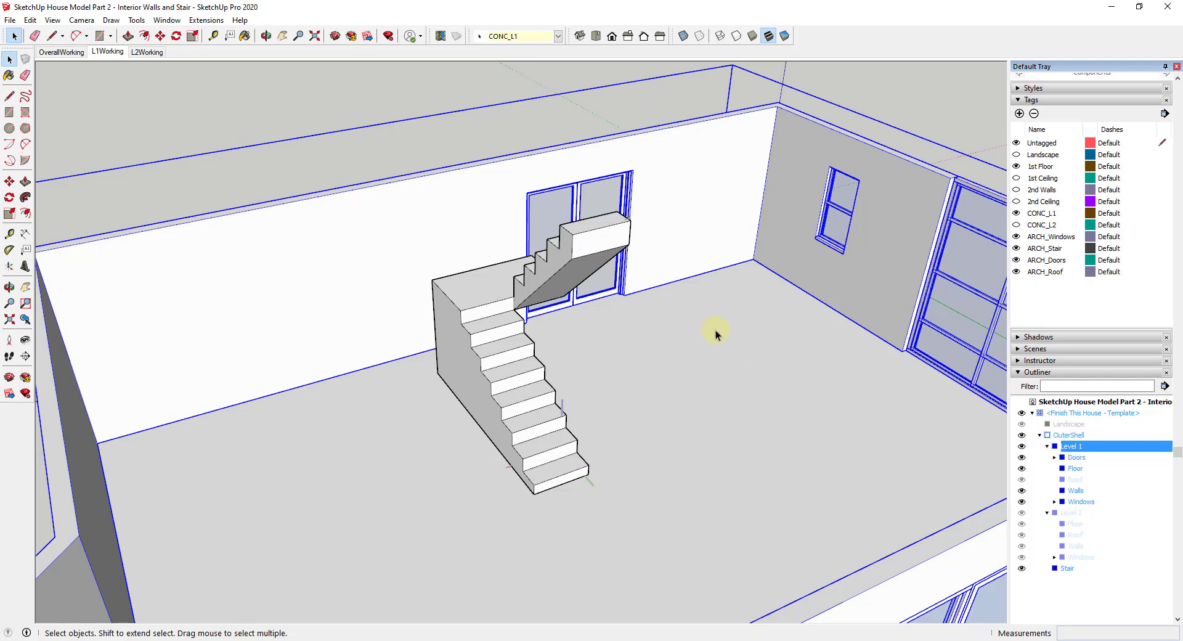
scroll(715, 335, "down", 2)
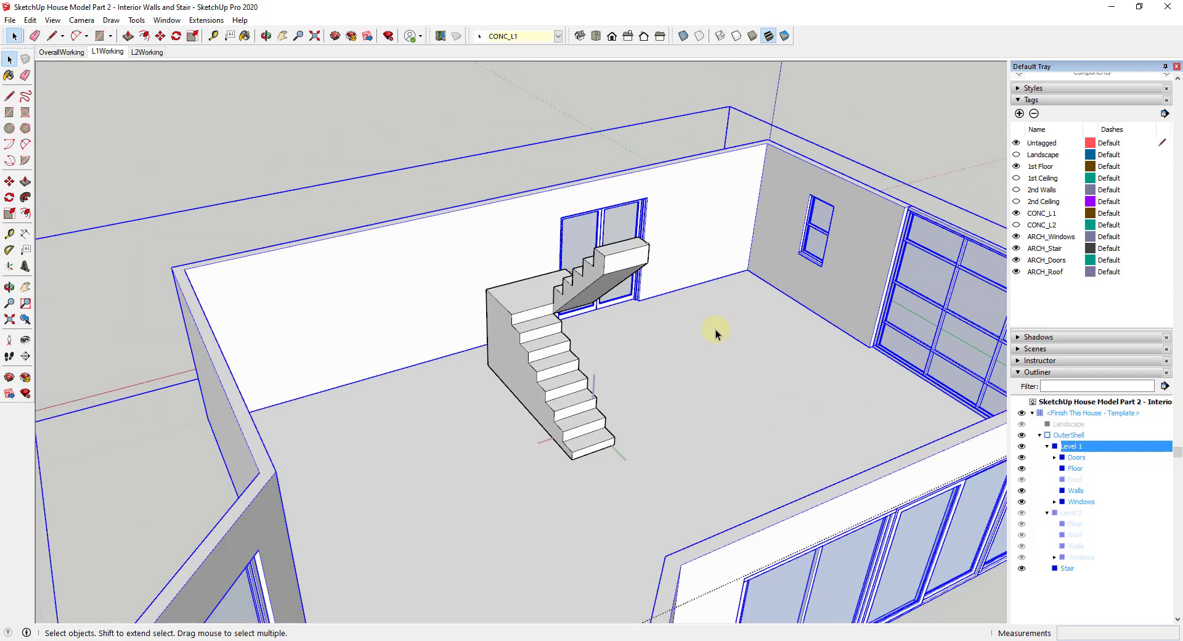
double_click(1055, 451)
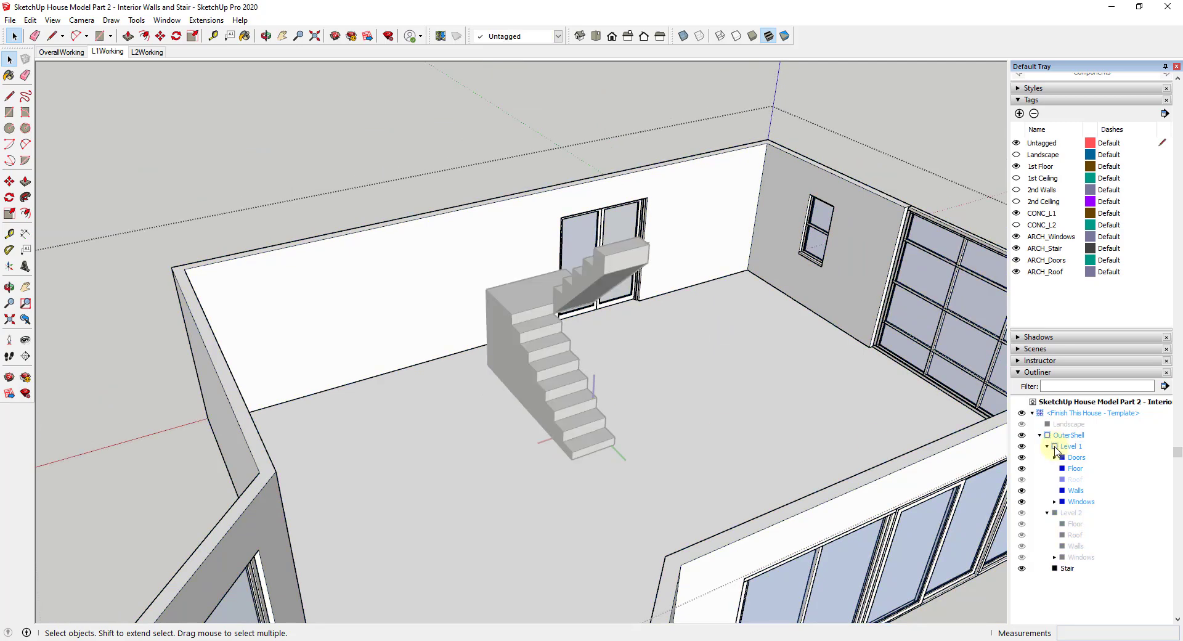
Outline a 3 5/8" wide wall strip on the floor along the lower flight's outer side, from its bottom step to the back wall
key("l")
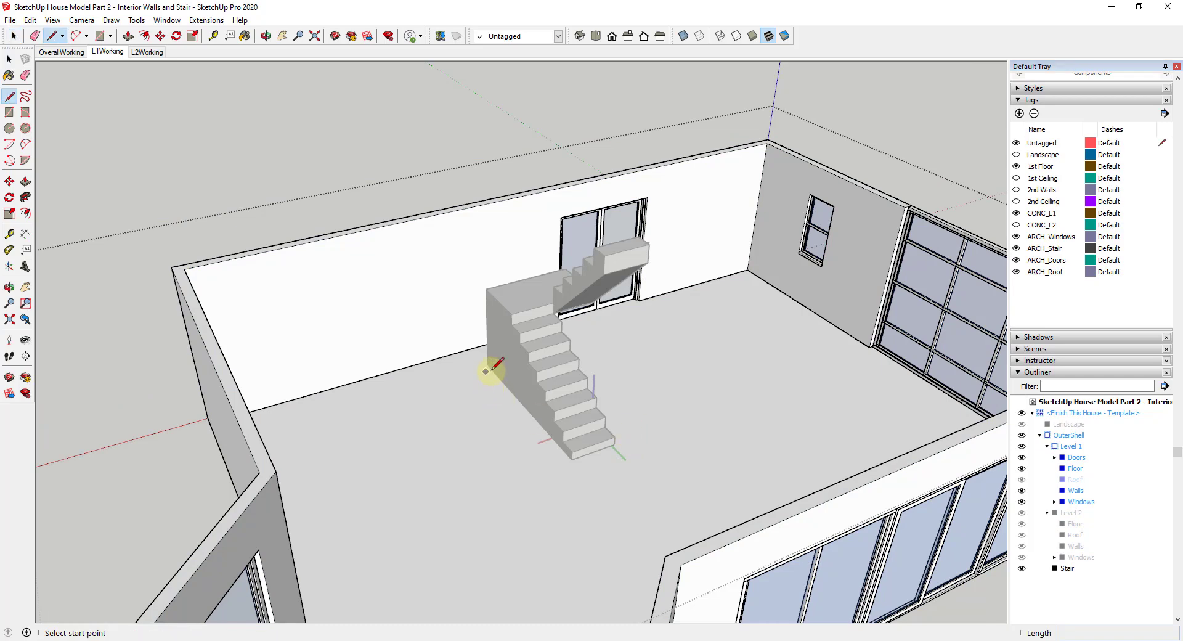
left_click(571, 458)
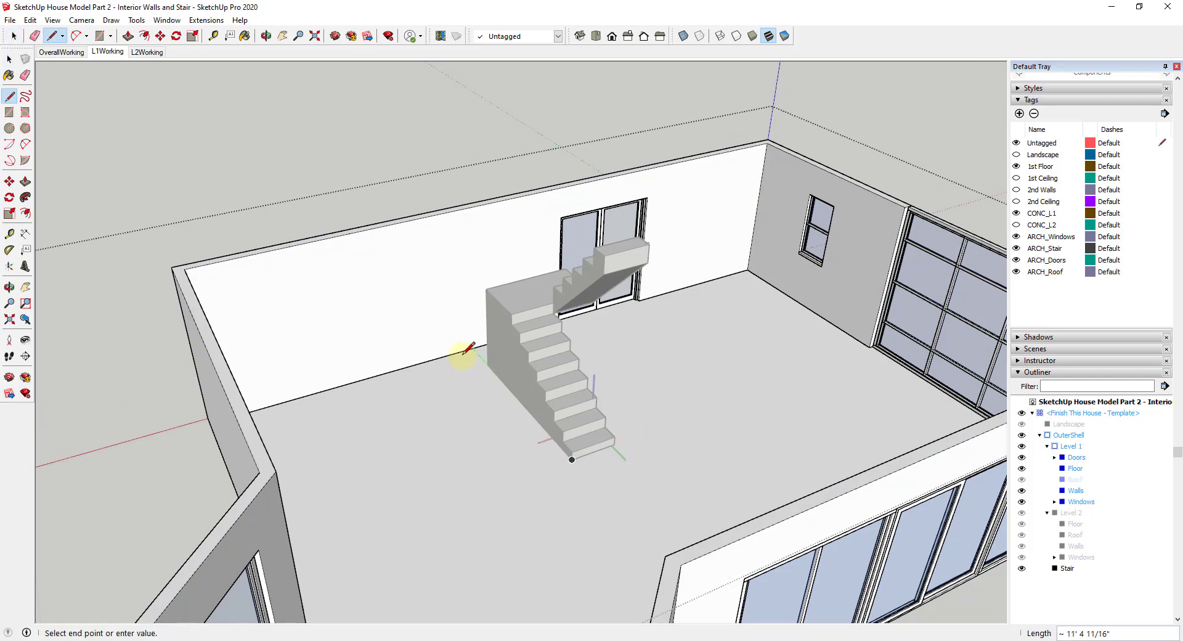
key("space")
scroll(581, 457, "up", 3)
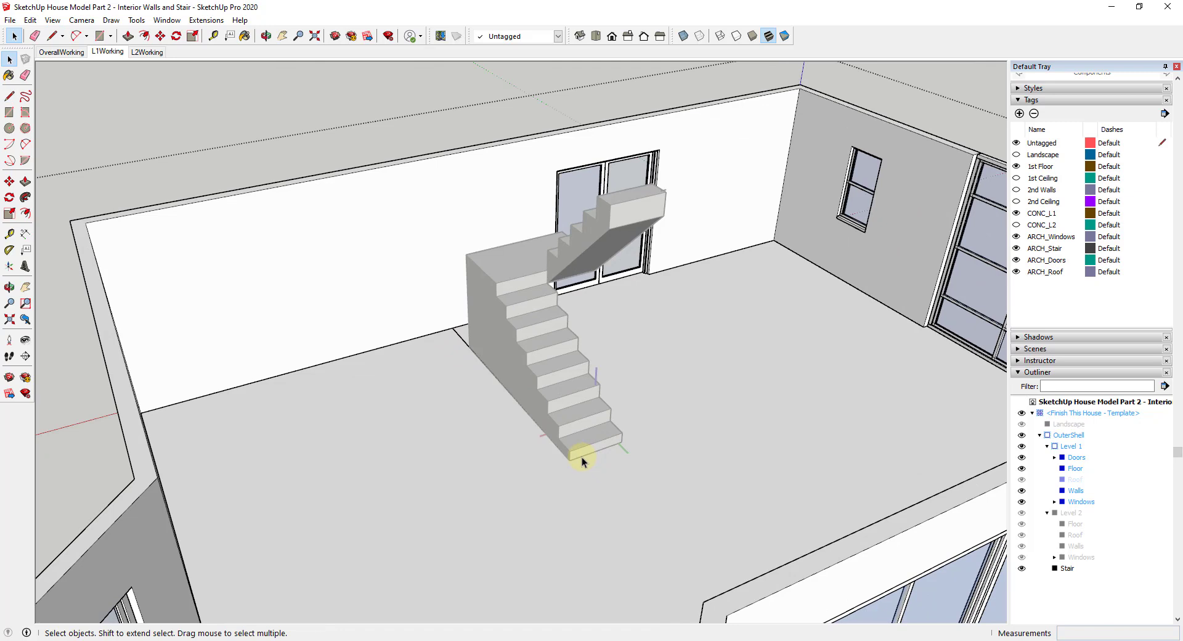
key("l")
left_click(568, 460)
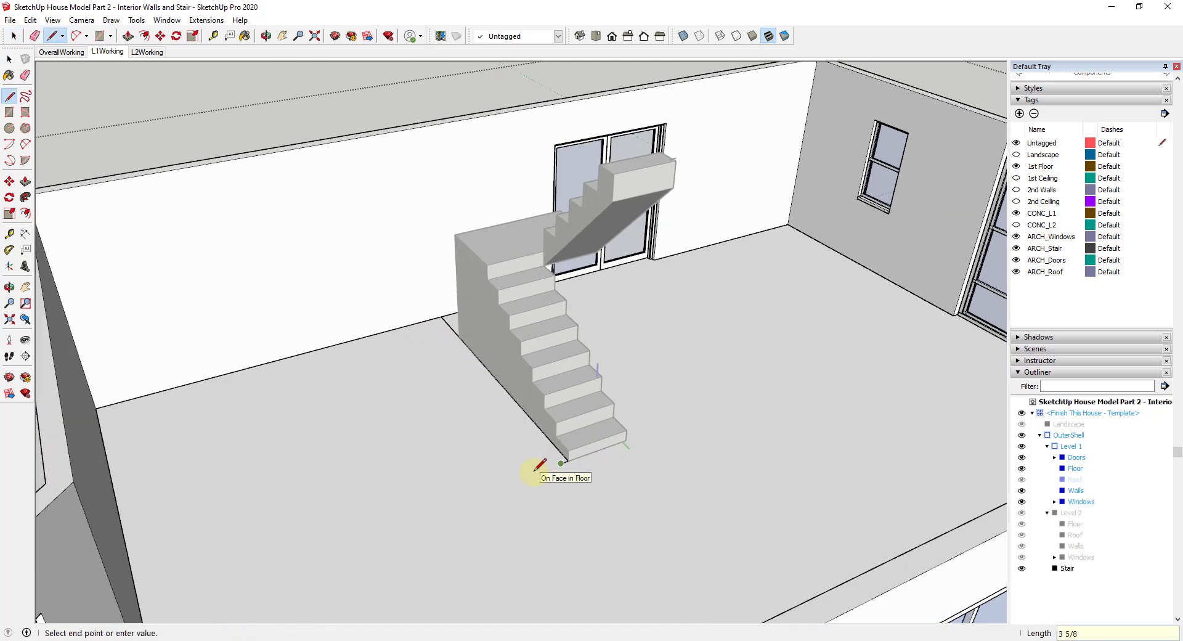
left_click(435, 319)
key("space")
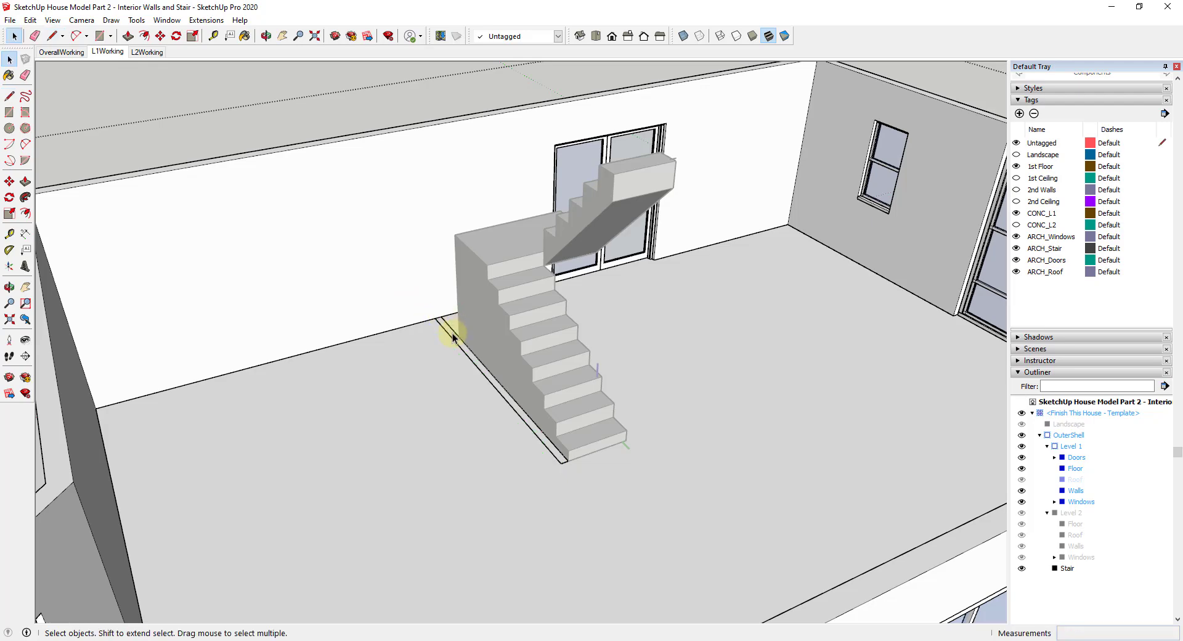
key("p")
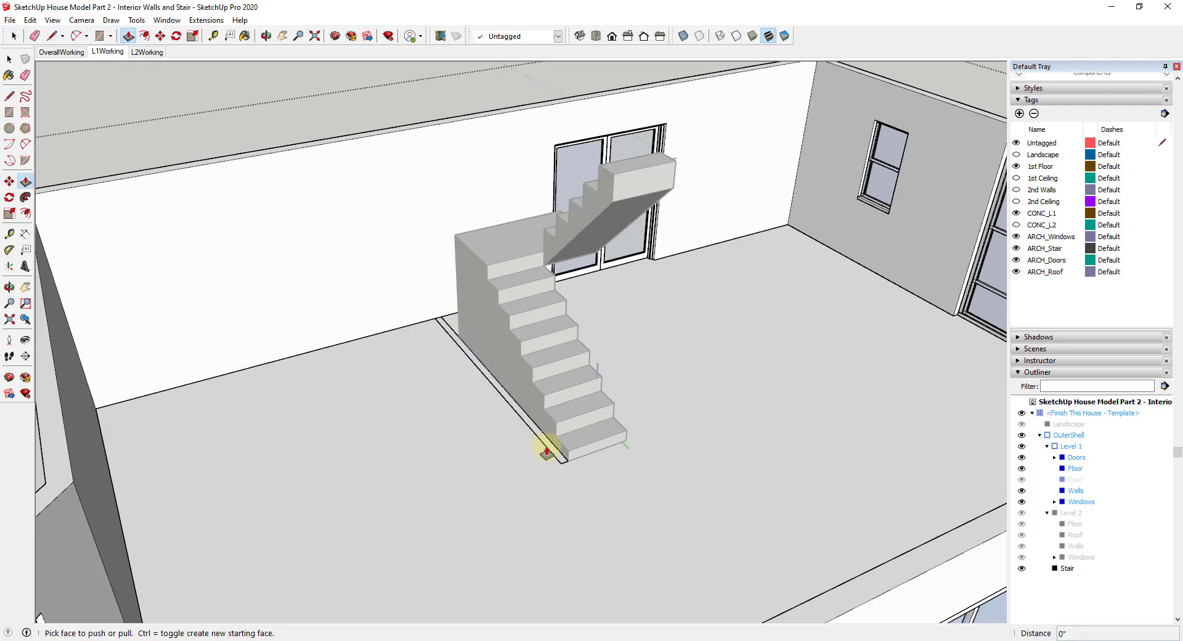
left_click(550, 451)
key("o")
left_click_drag(449, 233, 523, 417)
key("space")
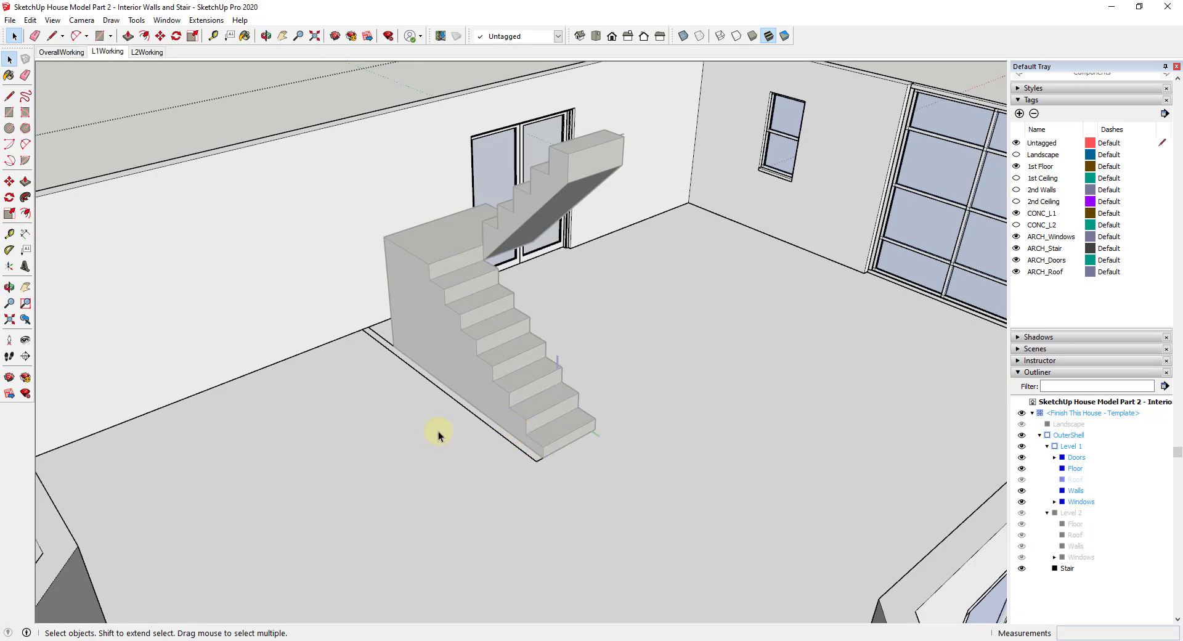
Draw a vertical line from the landing's outer corner to the floor and trace the landing's outer edges on the floor back to the lower flight
scroll(771, 452, "down", 5)
key("o")
left_click_drag(771, 441, 441, 464)
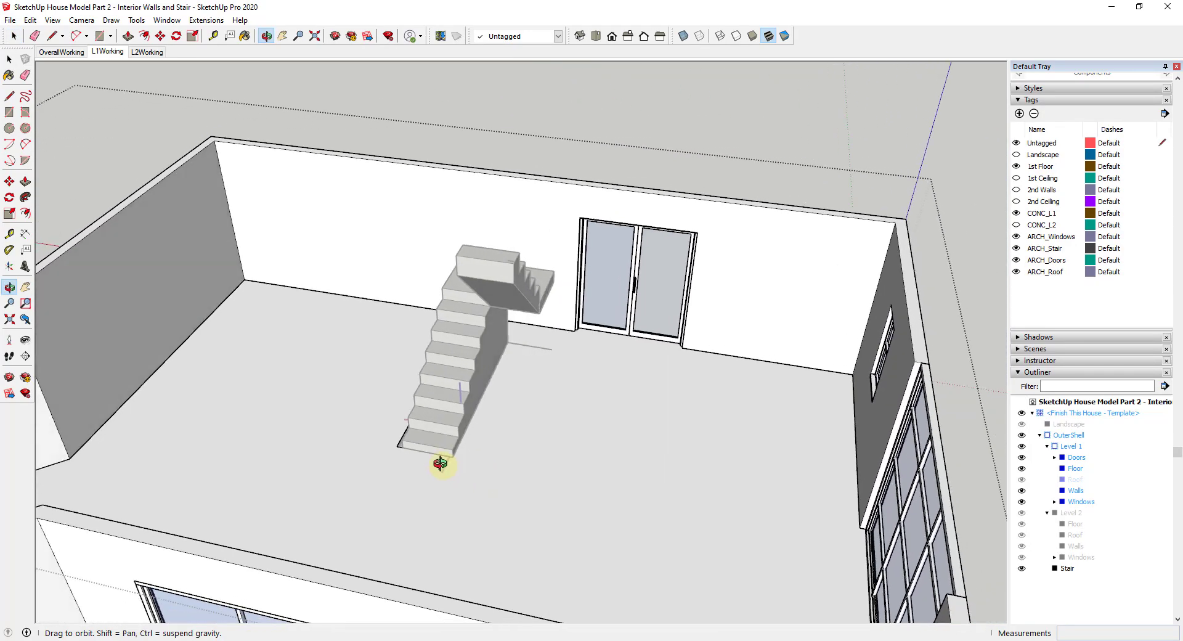
scroll(621, 311, "up", 3)
key("space")
scroll(564, 336, "up", 3)
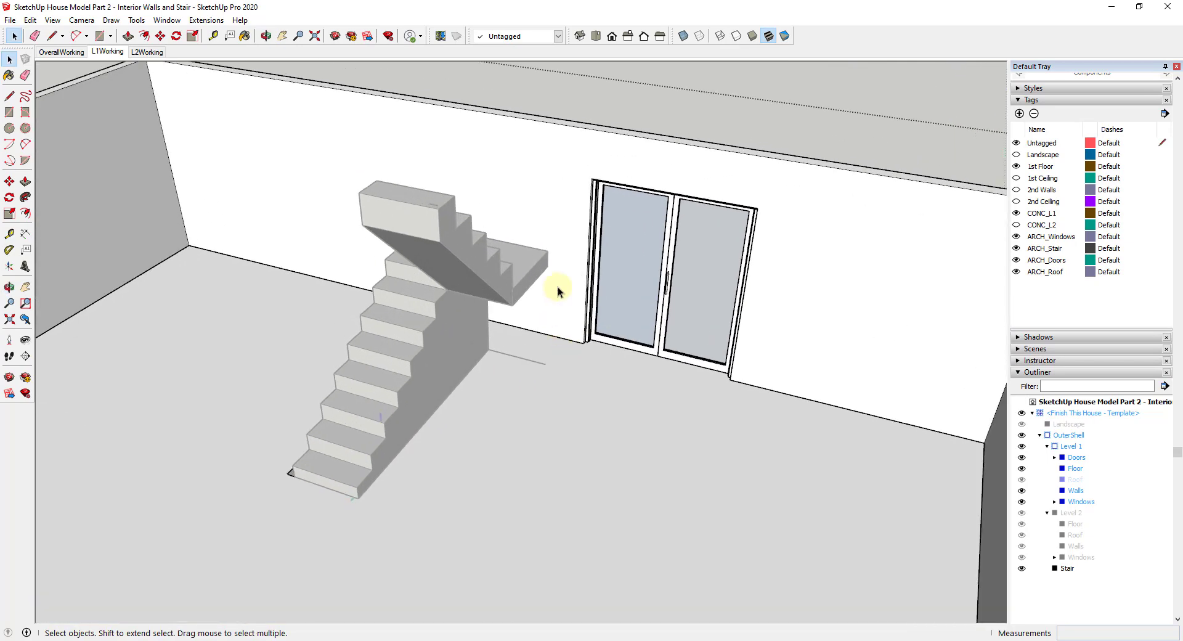
key("l")
left_click(547, 267)
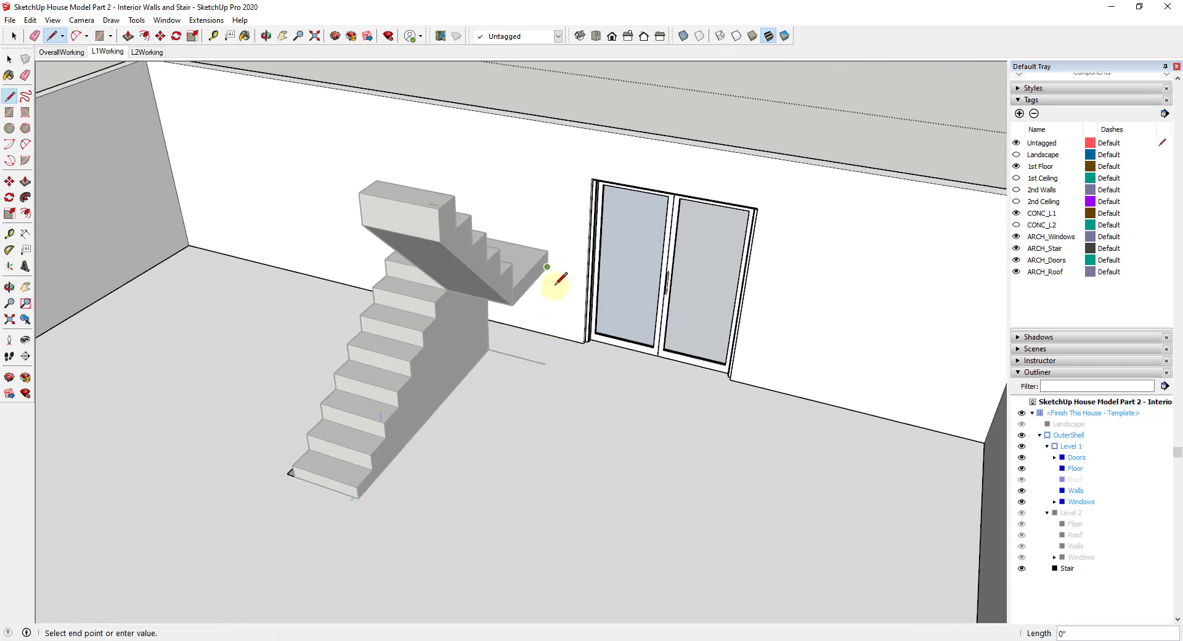
left_click(545, 364)
left_click(513, 304)
left_click(453, 389)
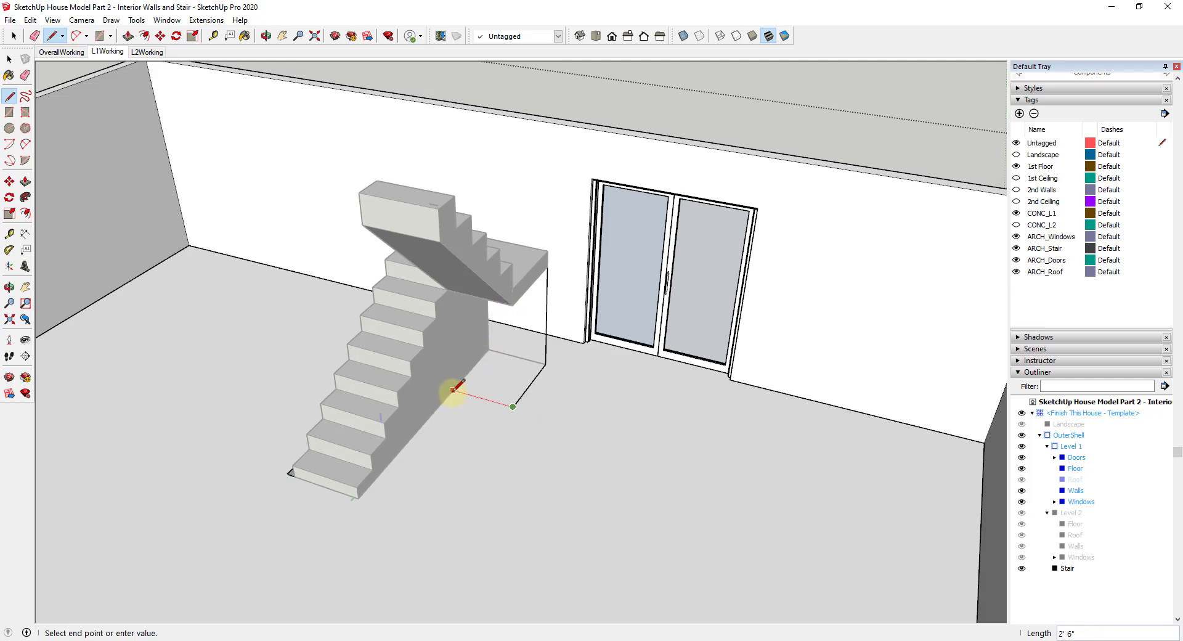
key("space")
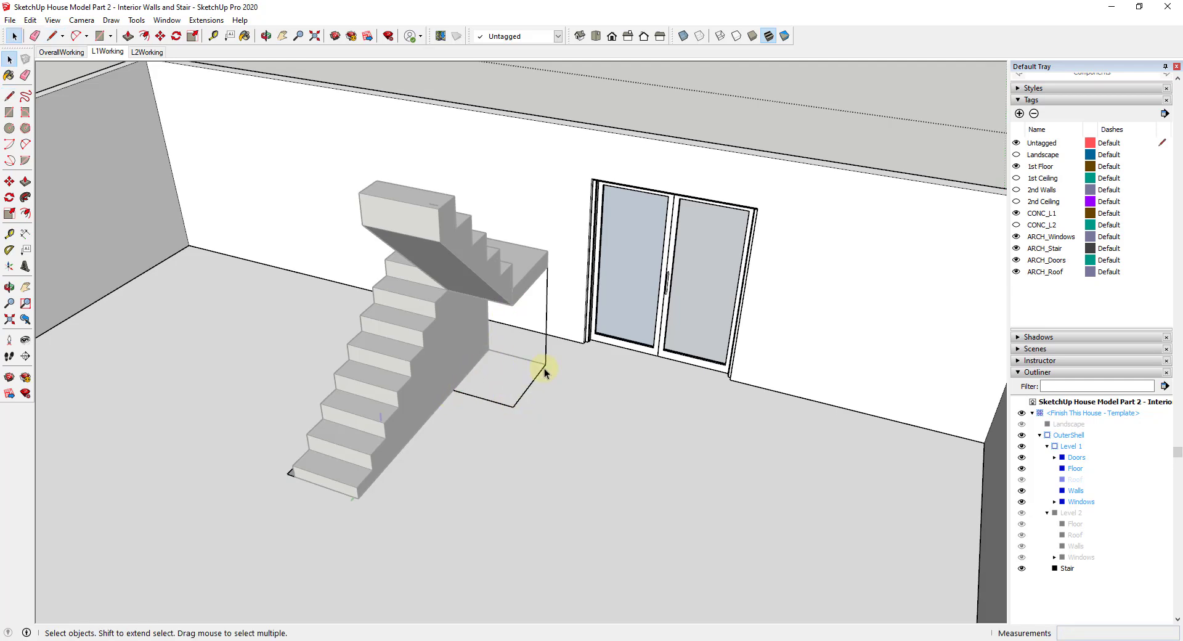
Extend the floor outline beneath the landing to the back wall and offset the outline's edges outward by 3 5/8"
key("l")
left_click(545, 363)
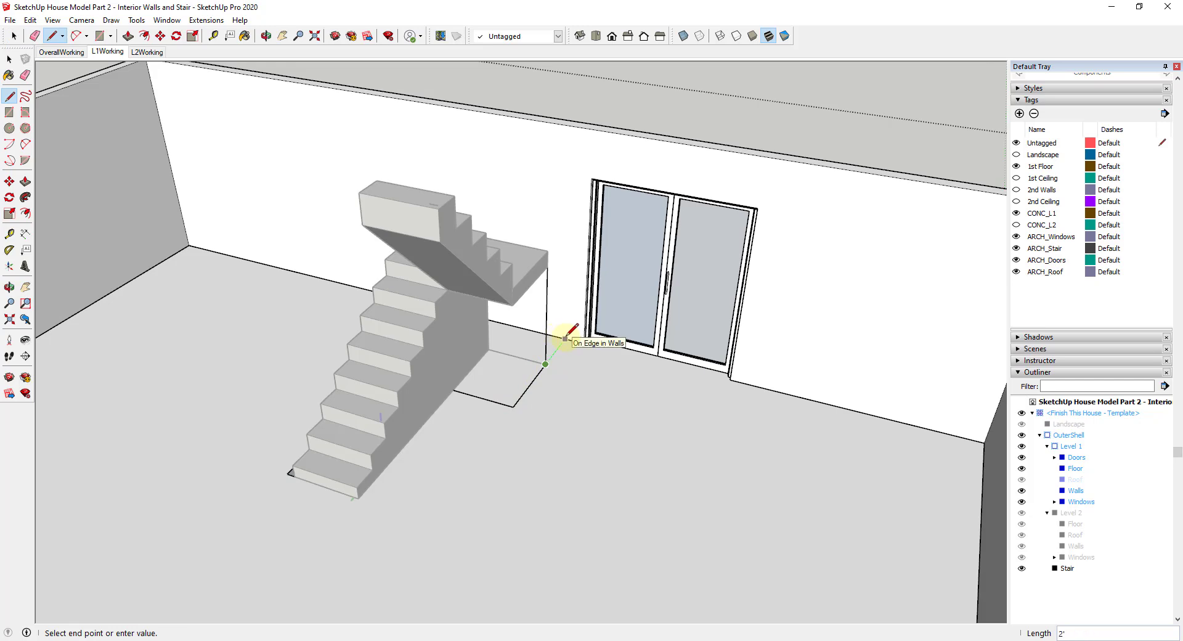
left_click(564, 338)
key("space")
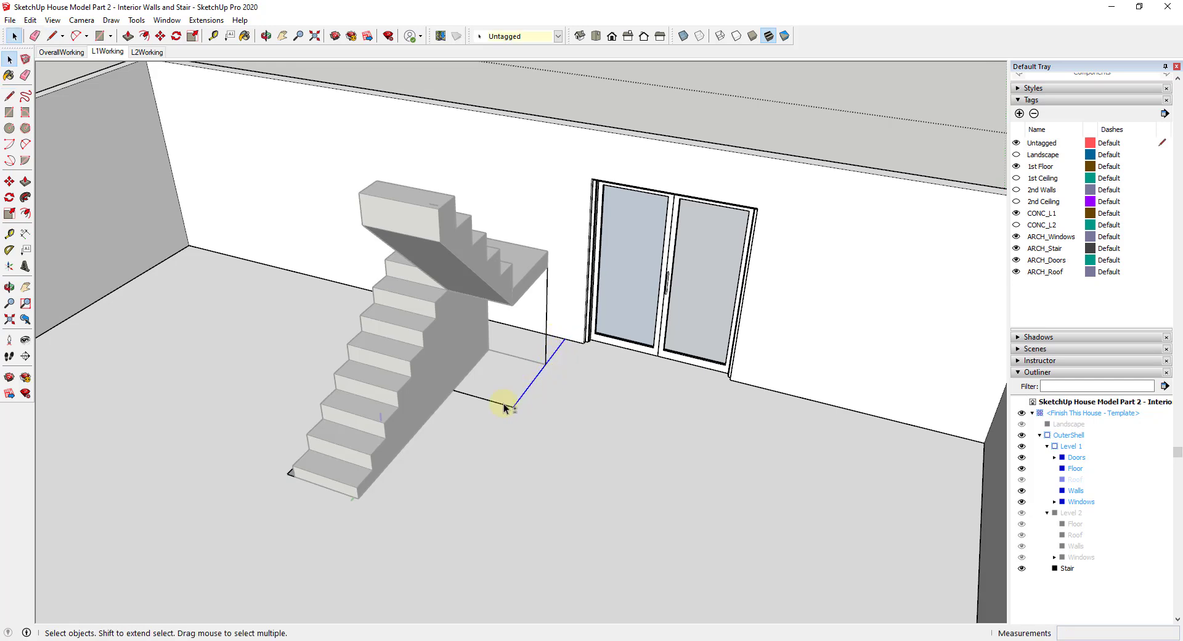
left_click(497, 403, "shift")
key("f")
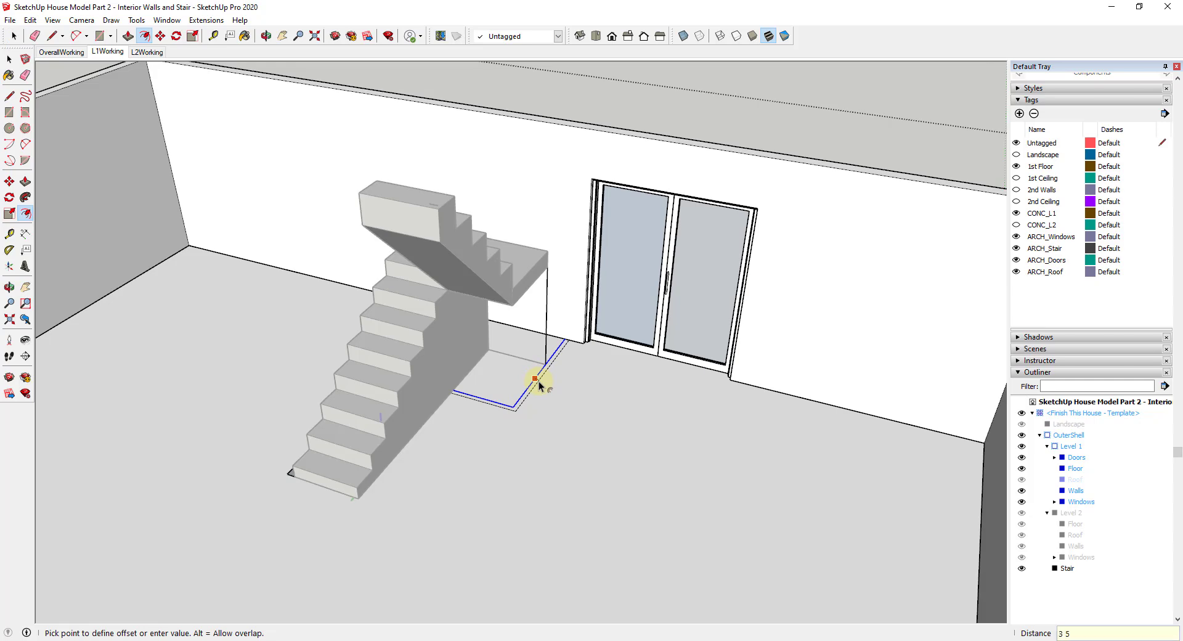
left_click(539, 385)
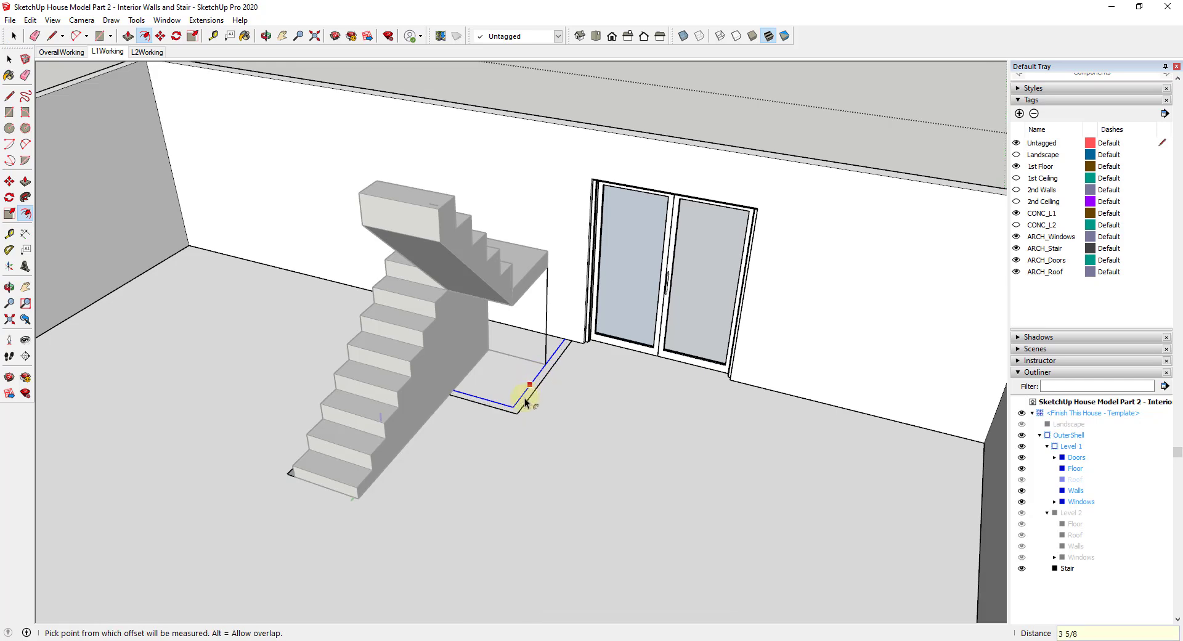
Close both ends of the offset wall strip beneath the landing, at the back wall and at the lower flight
key("l")
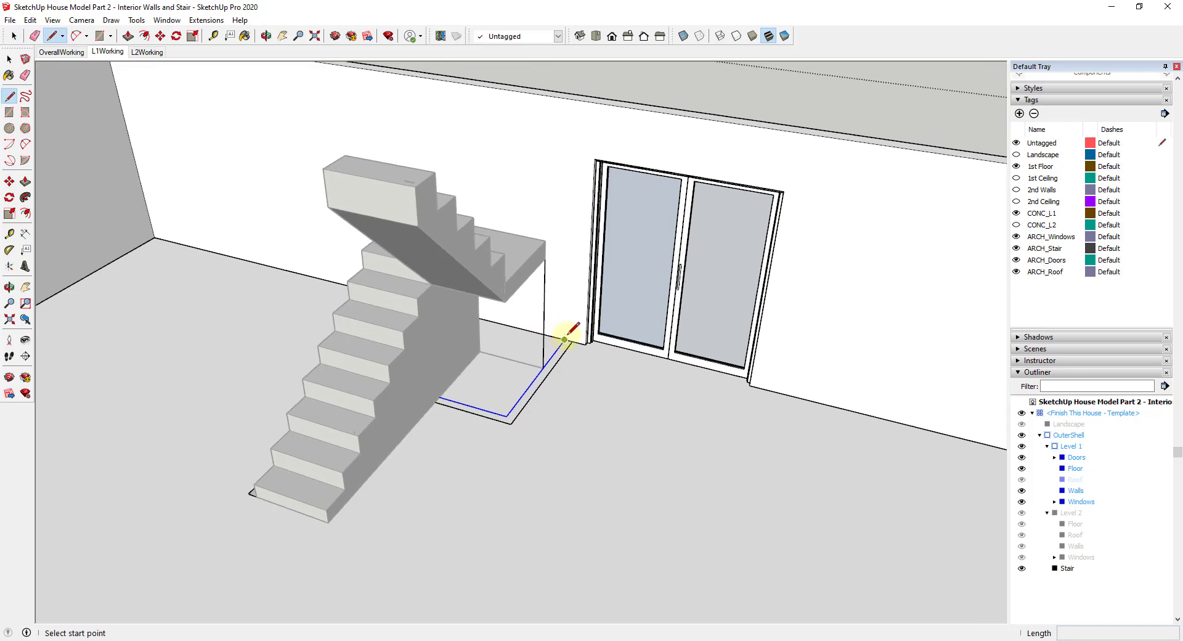
scroll(554, 335, "up", 2)
left_click(565, 340)
key("space")
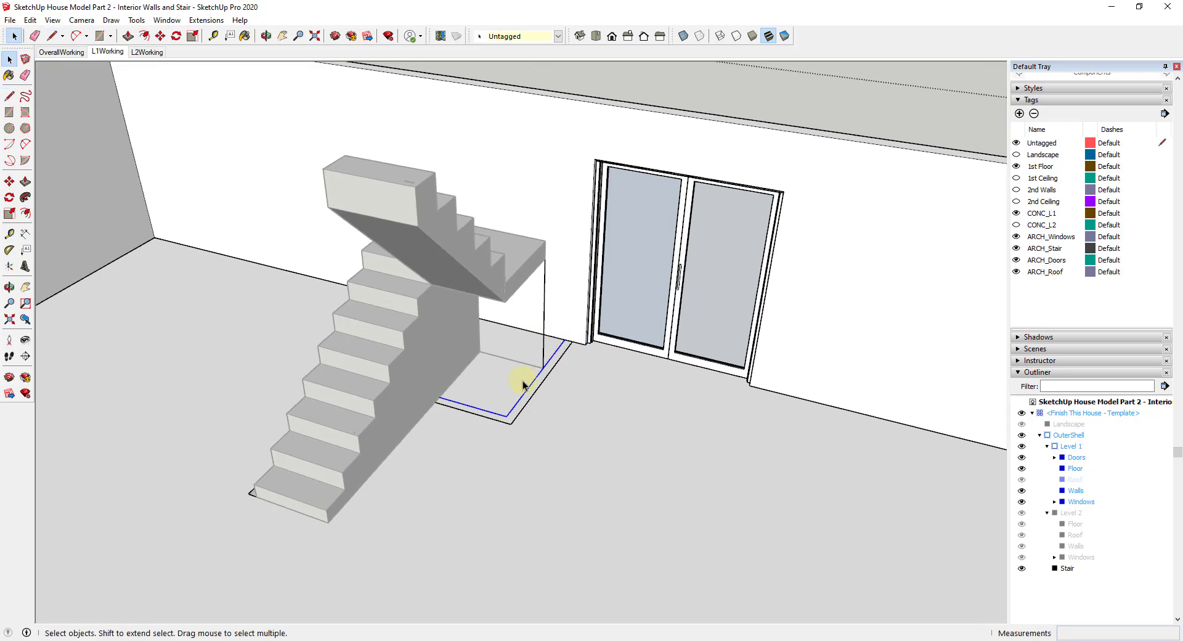
key("l")
left_click(439, 396)
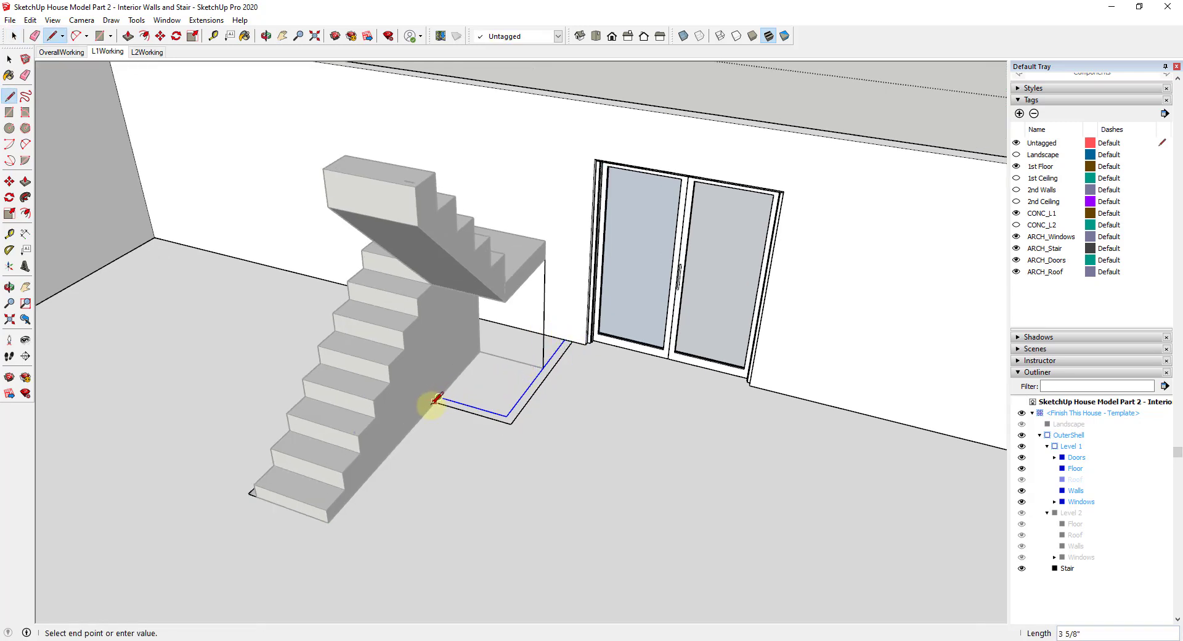
key("Escape")
key("space")
Draw an L-shaped line on the floor from the back wall beside the double doors to the side wall next to the large window
scroll(563, 361, "down", 3)
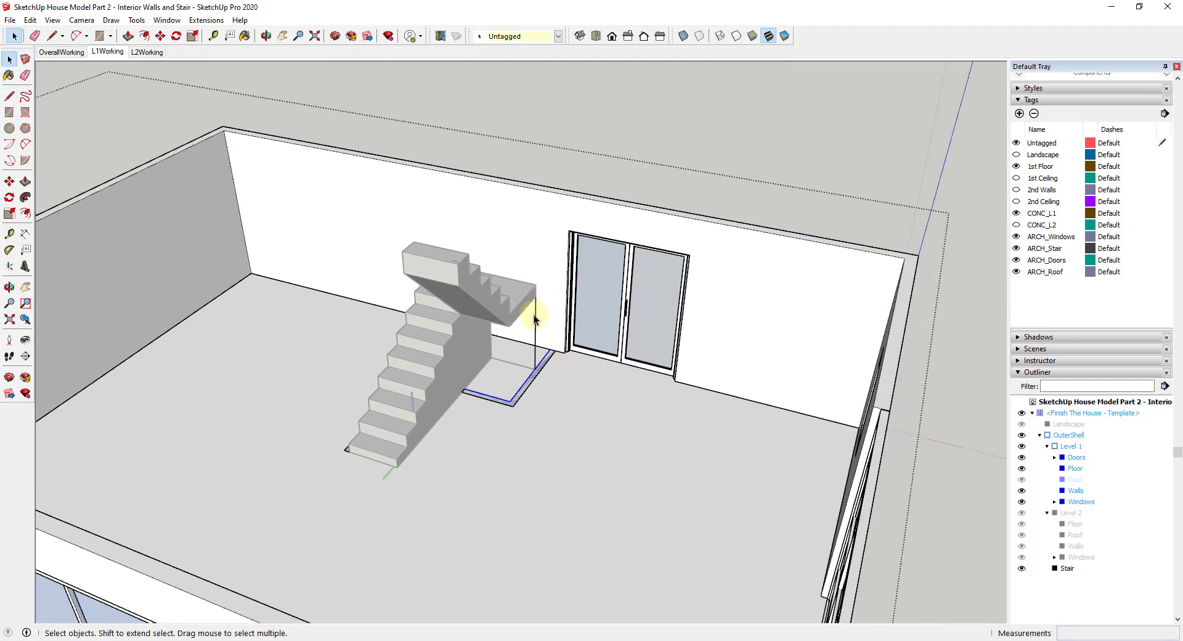
scroll(511, 382, "down", 2)
middle_click_drag(512, 382, 673, 427)
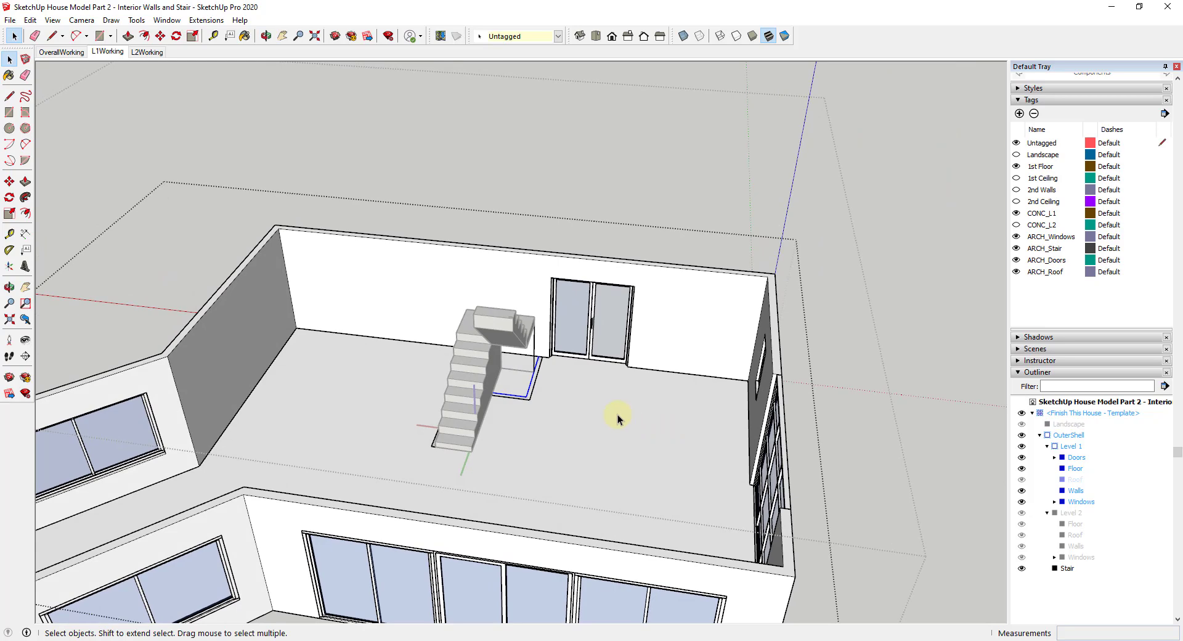
scroll(627, 365, "up", 4)
key("l")
left_click(626, 366)
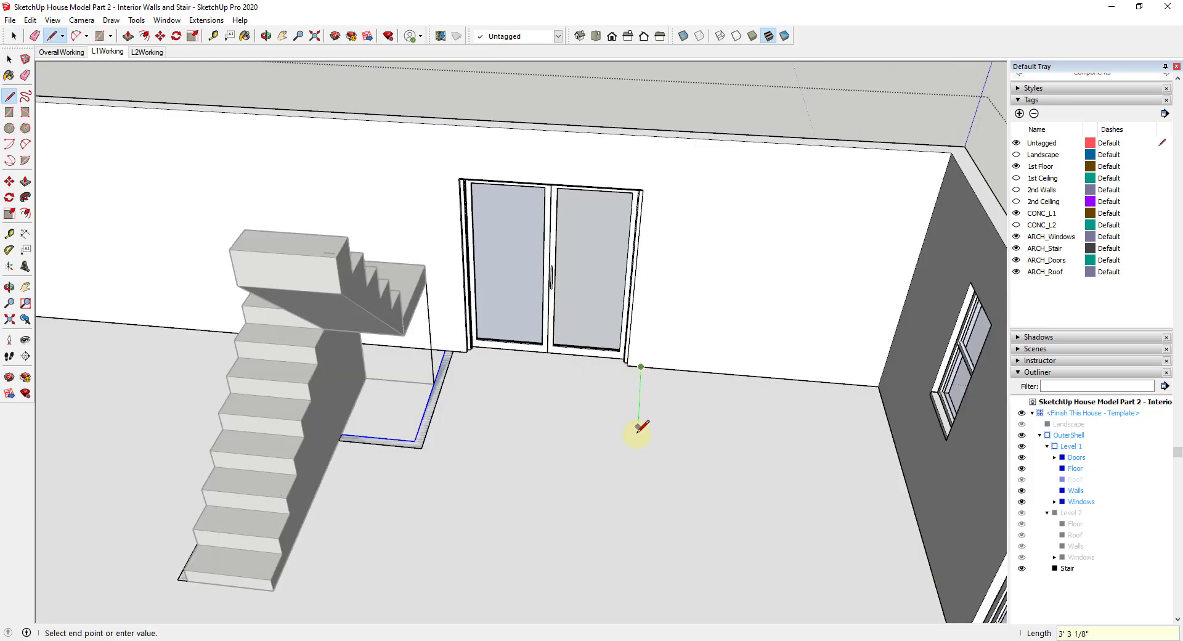
scroll(639, 431, "down", 1)
scroll(639, 432, "down", 5)
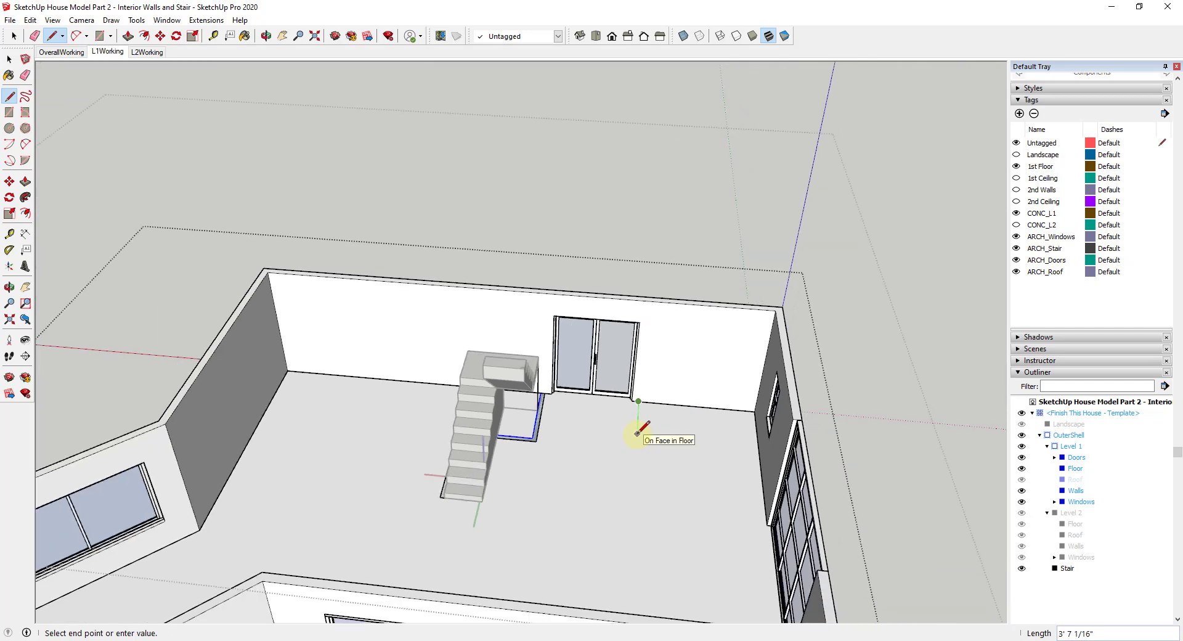
left_click(752, 511)
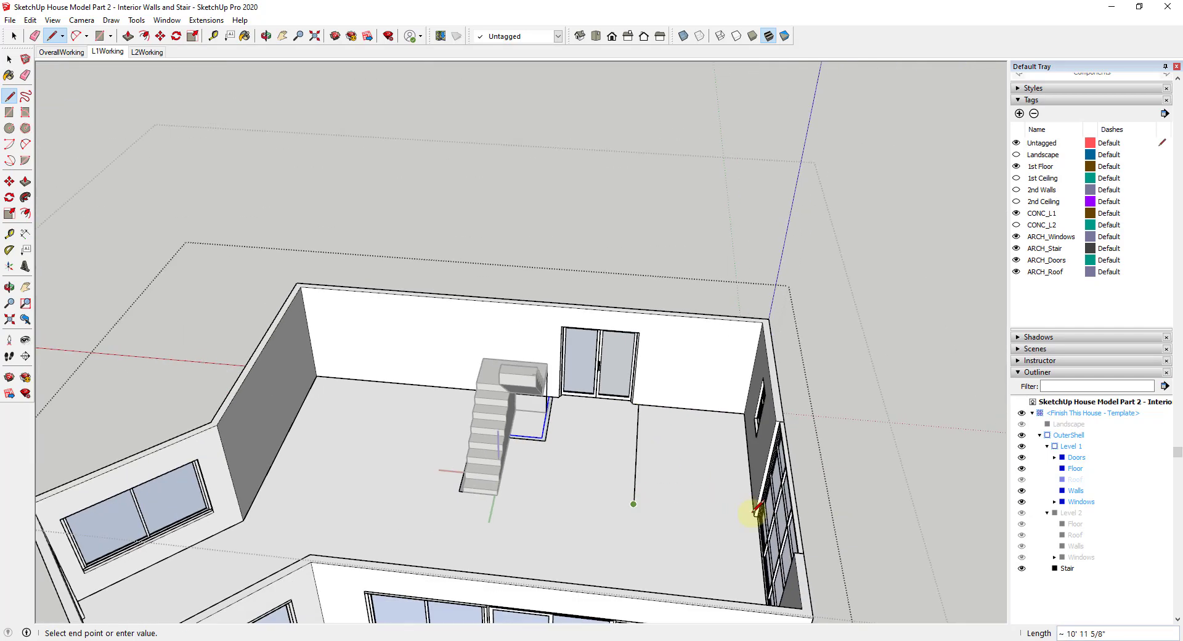
left_click(753, 513)
key("space")
Offset the two edges of the L-shaped corner room outline inward by 3 5/8"
scroll(751, 505, "up", 5)
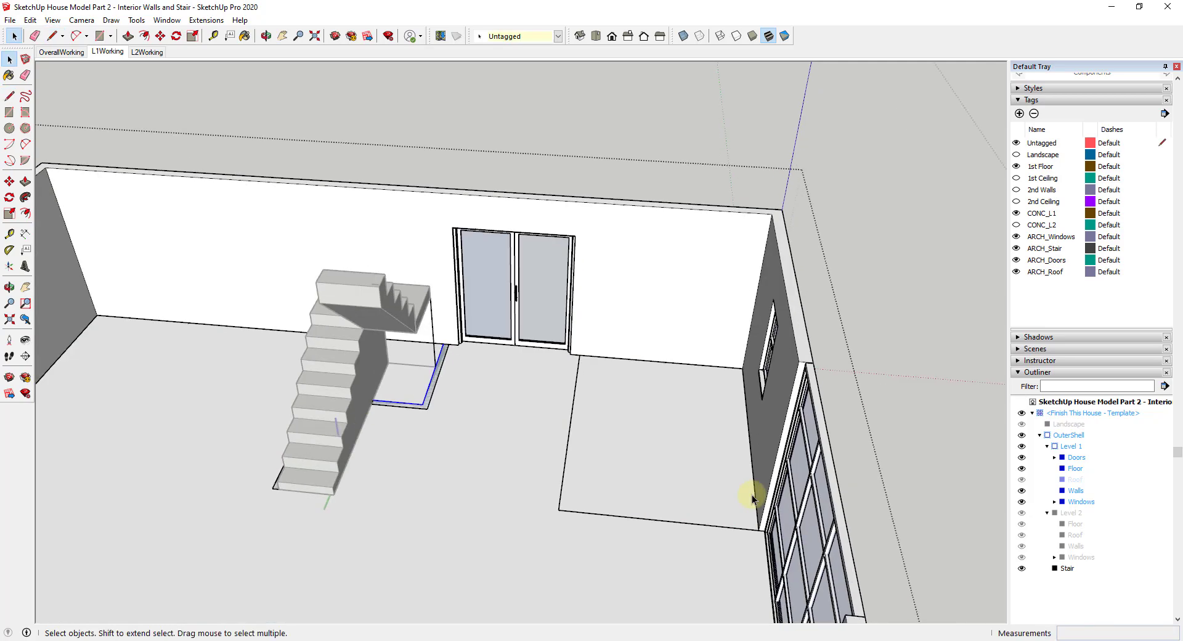
left_click(602, 496)
key("f")
left_click(559, 441)
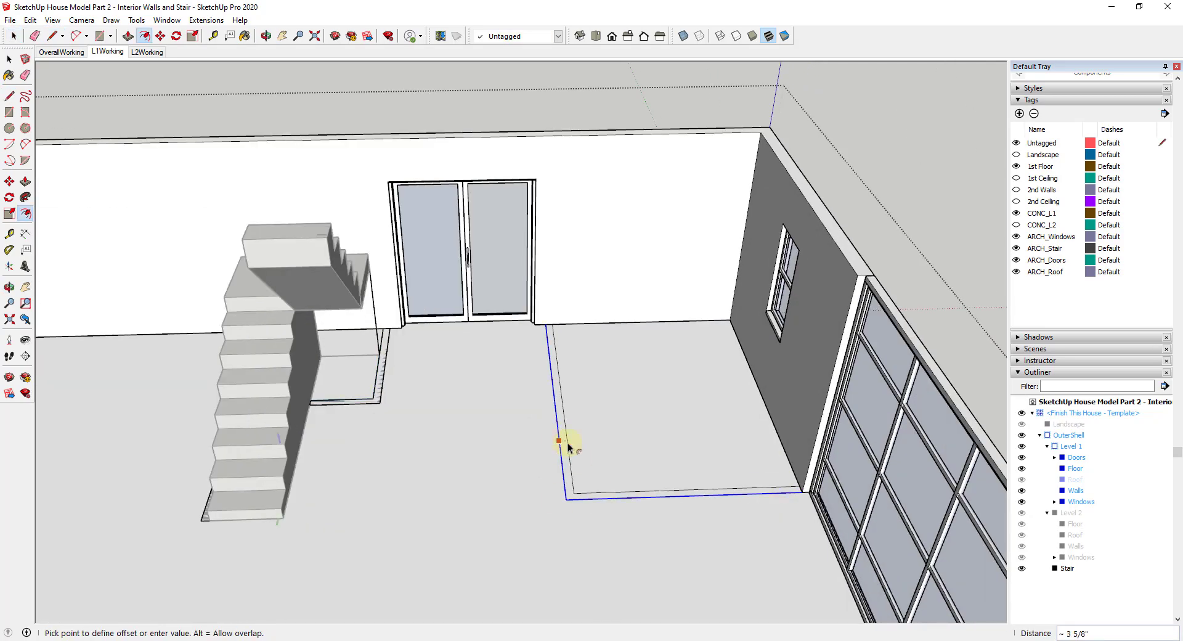
left_click(567, 442)
key("space")
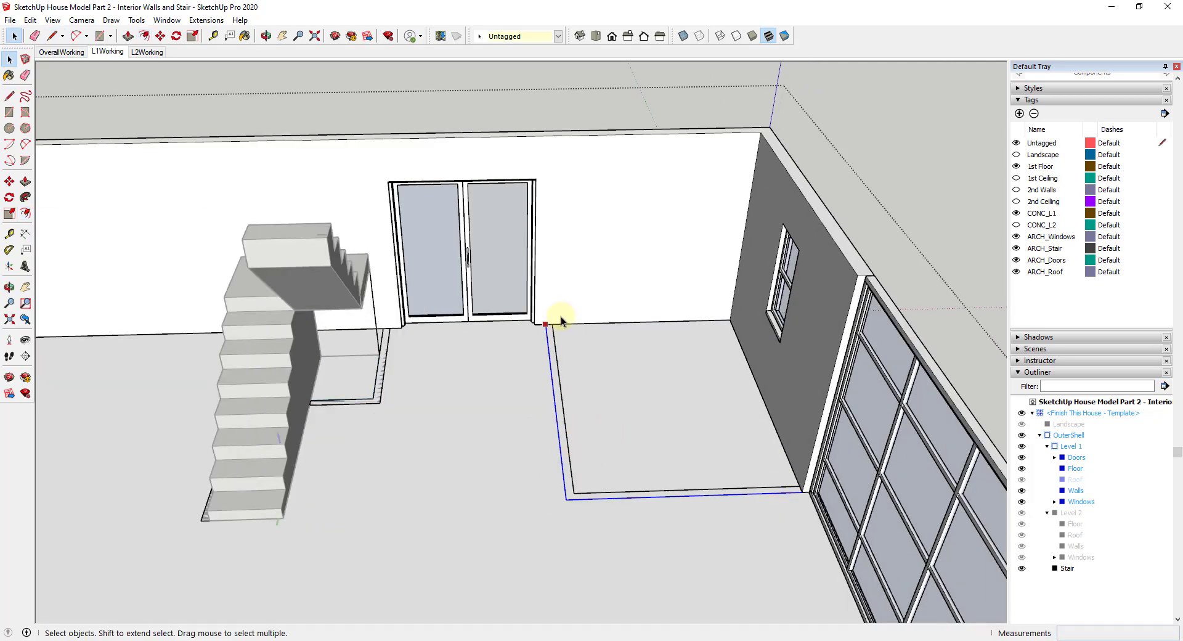
Close the corner room's wall strip with short edges at the back wall and at the side wall
key("l")
left_click(552, 323)
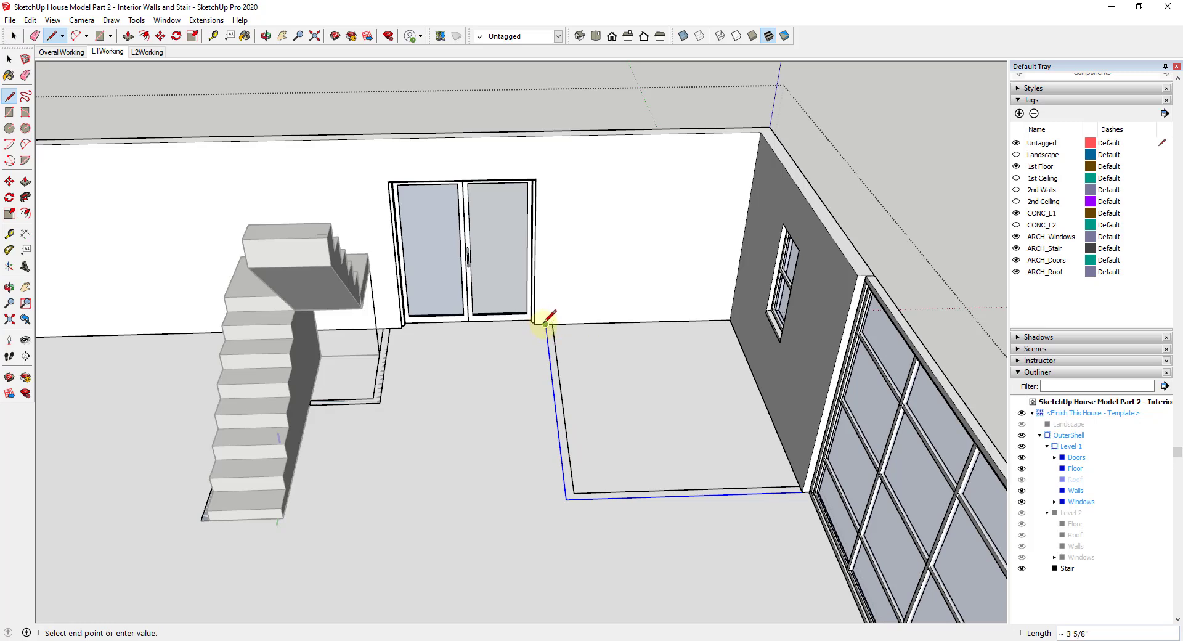
key("space")
key("l")
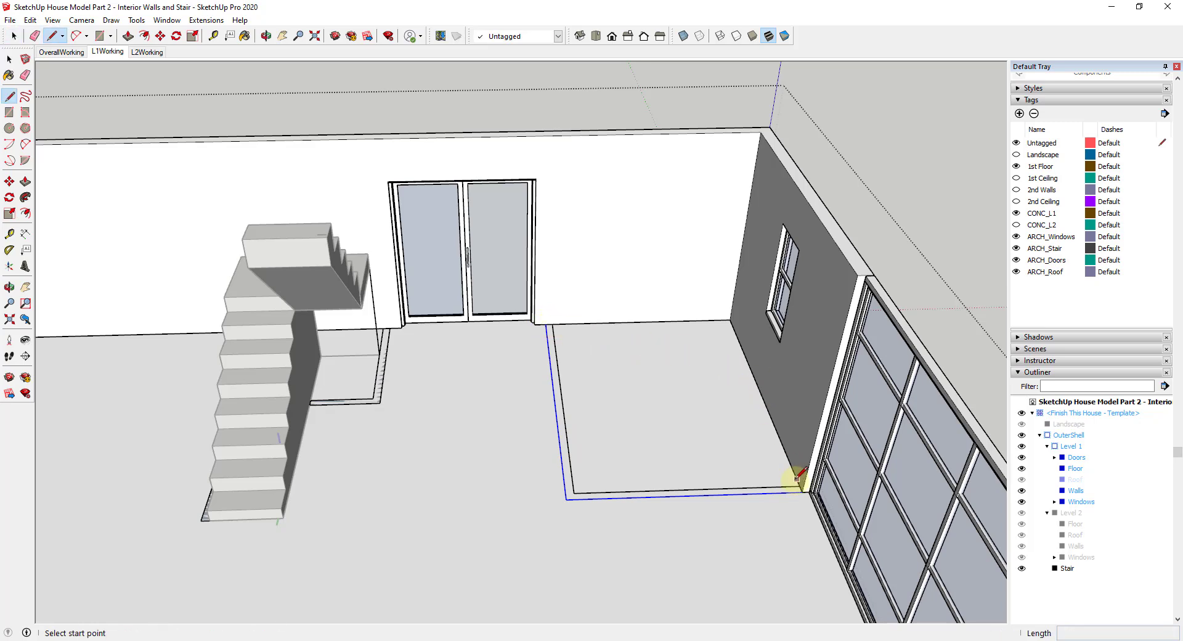
left_click(799, 486)
key("Escape")
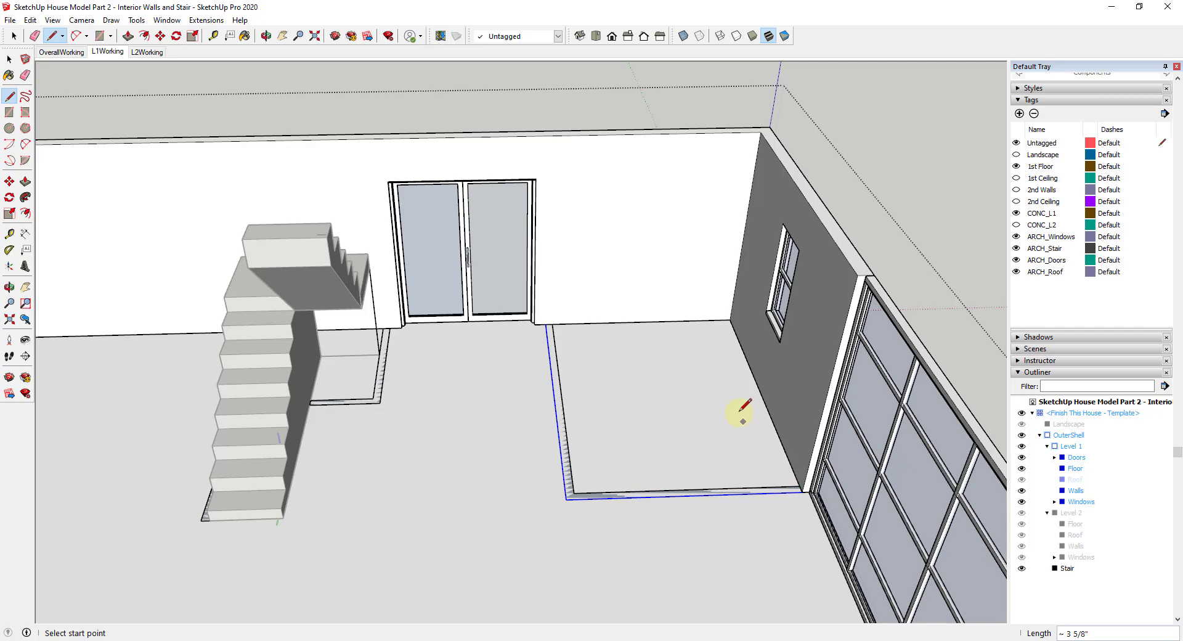
scroll(739, 409, "down", 3)
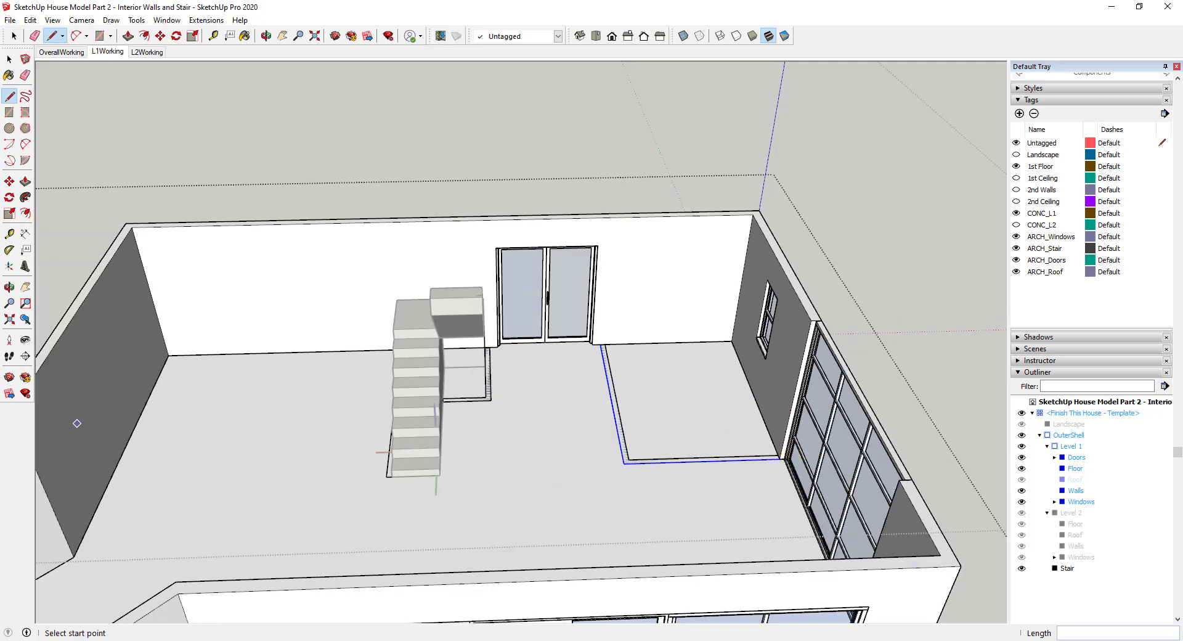
scroll(801, 459, "up", 5)
key("space")
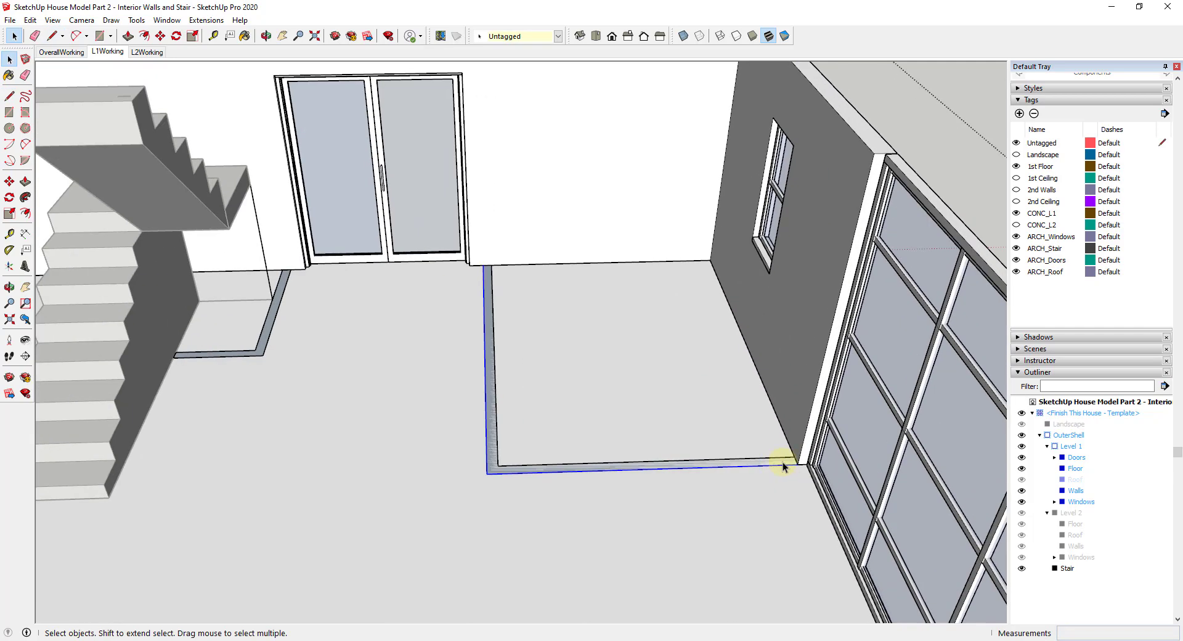
key("l")
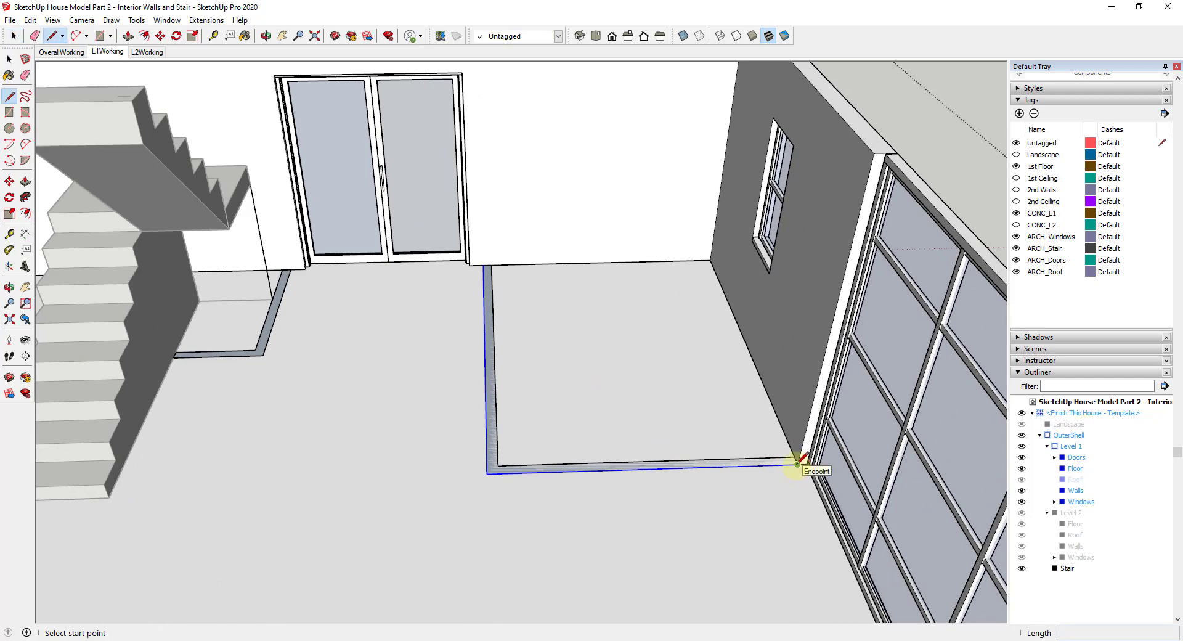
key("space")
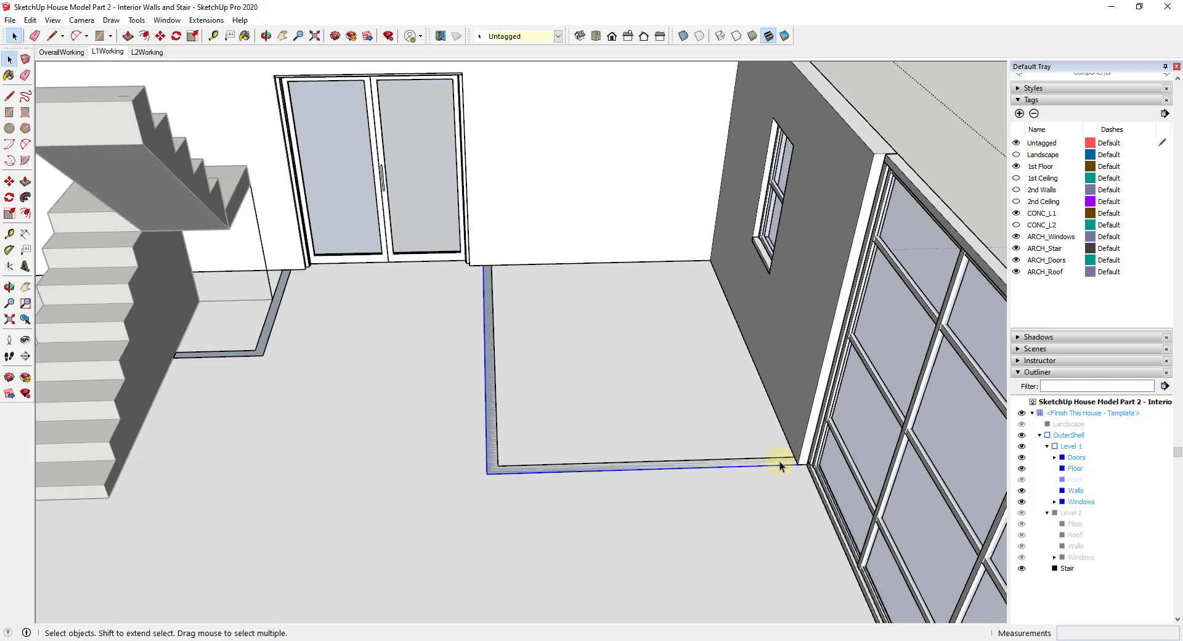
left_click(491, 314)
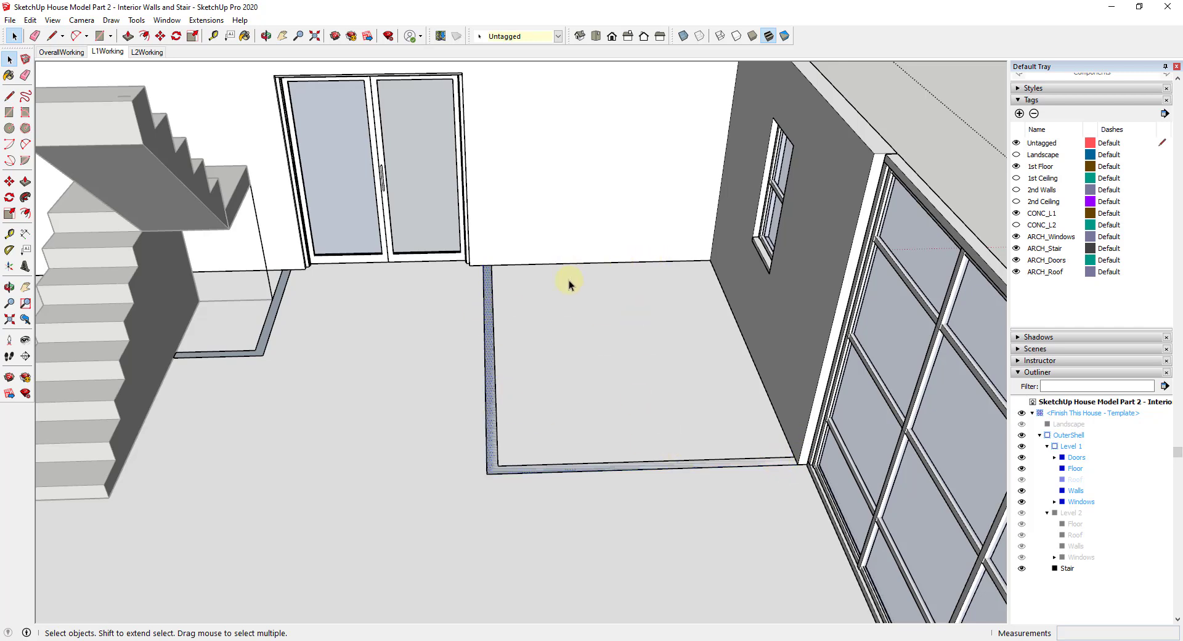
Draw a partition line across the corner room, from a point along the back wall to the inner edge of the front wall strip
key("l")
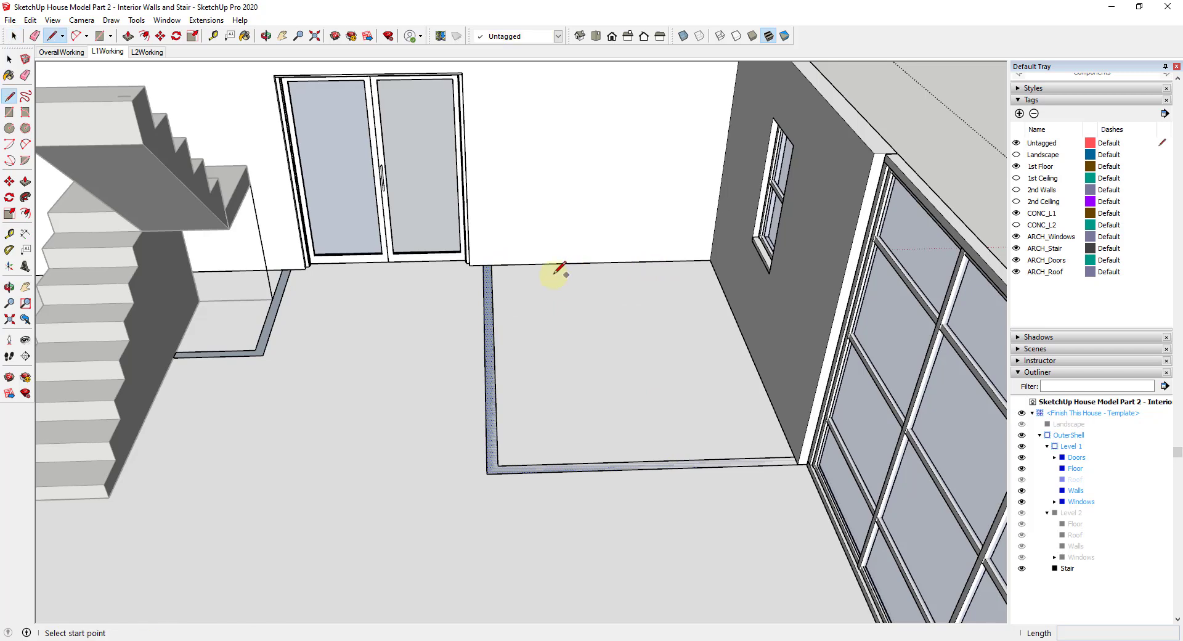
left_click(490, 265)
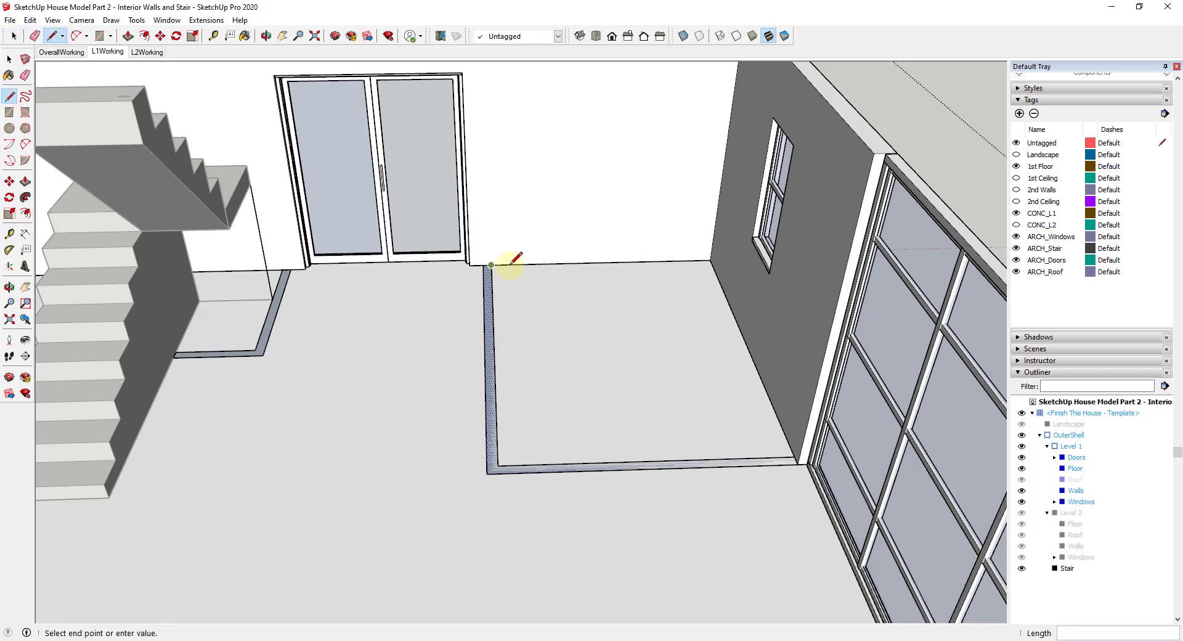
left_click(572, 265)
left_click(607, 465)
key("space")
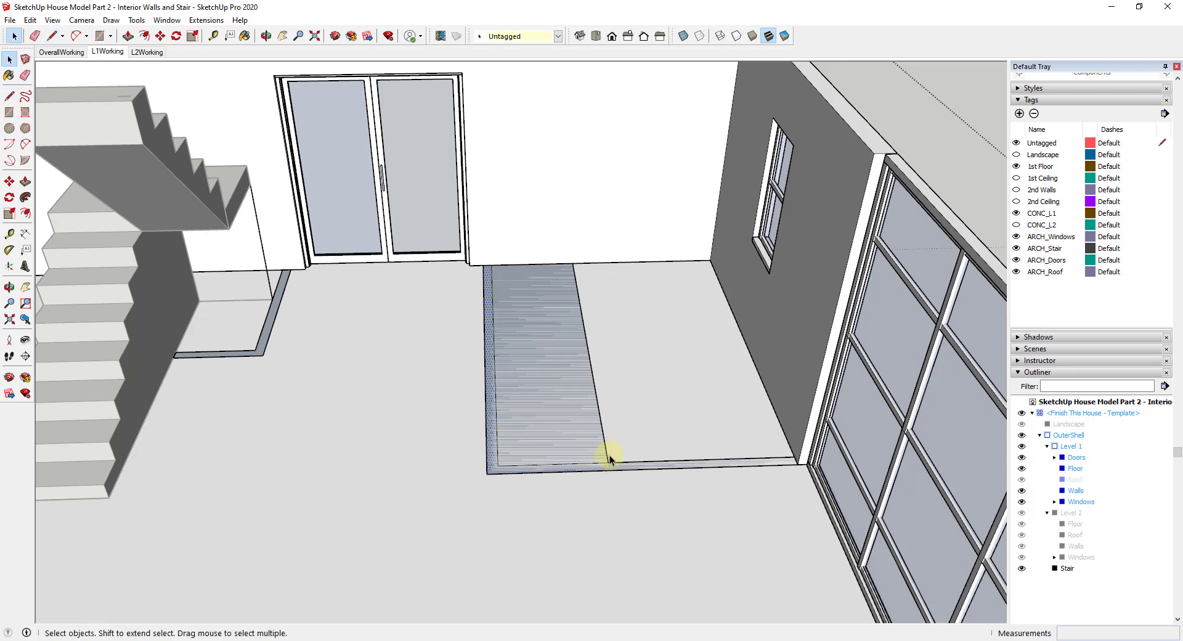
Draw the partition's second line parallel to the first, 3 5/8" away, from the front wall strip to the back wall
key("l")
left_click(608, 461)
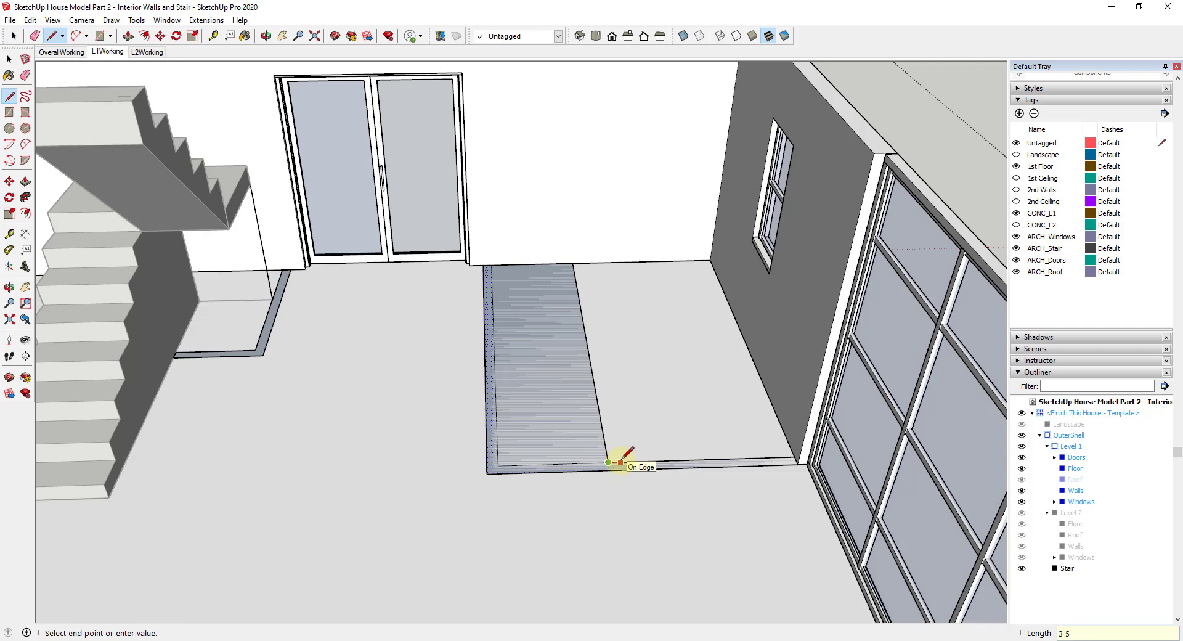
left_click(620, 461)
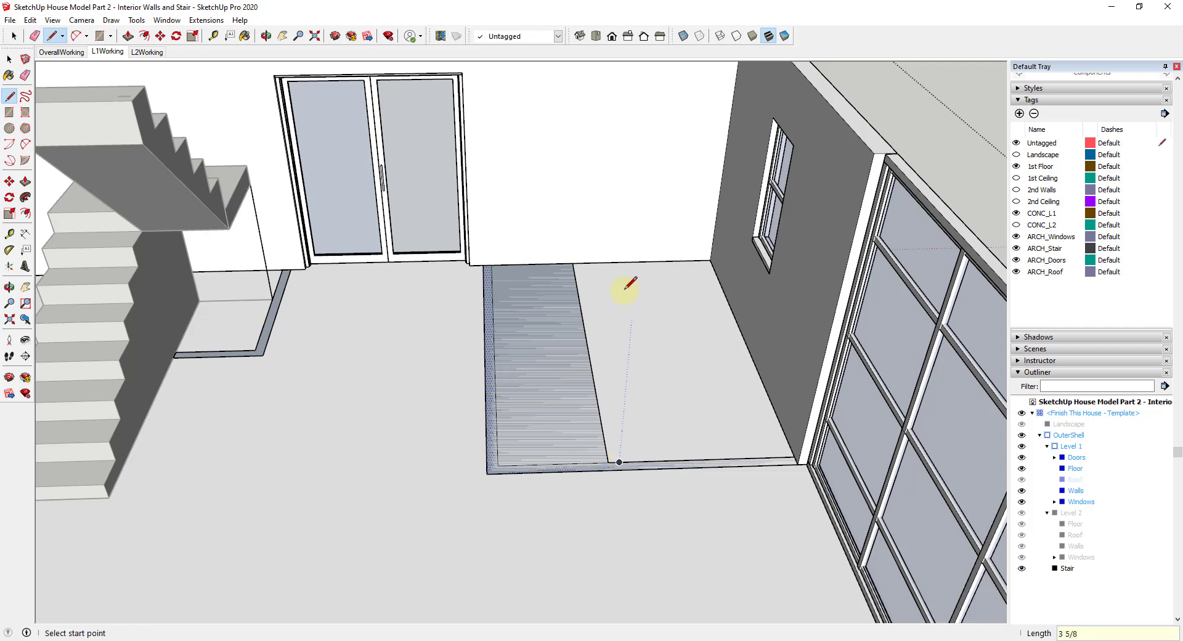
left_click(619, 462)
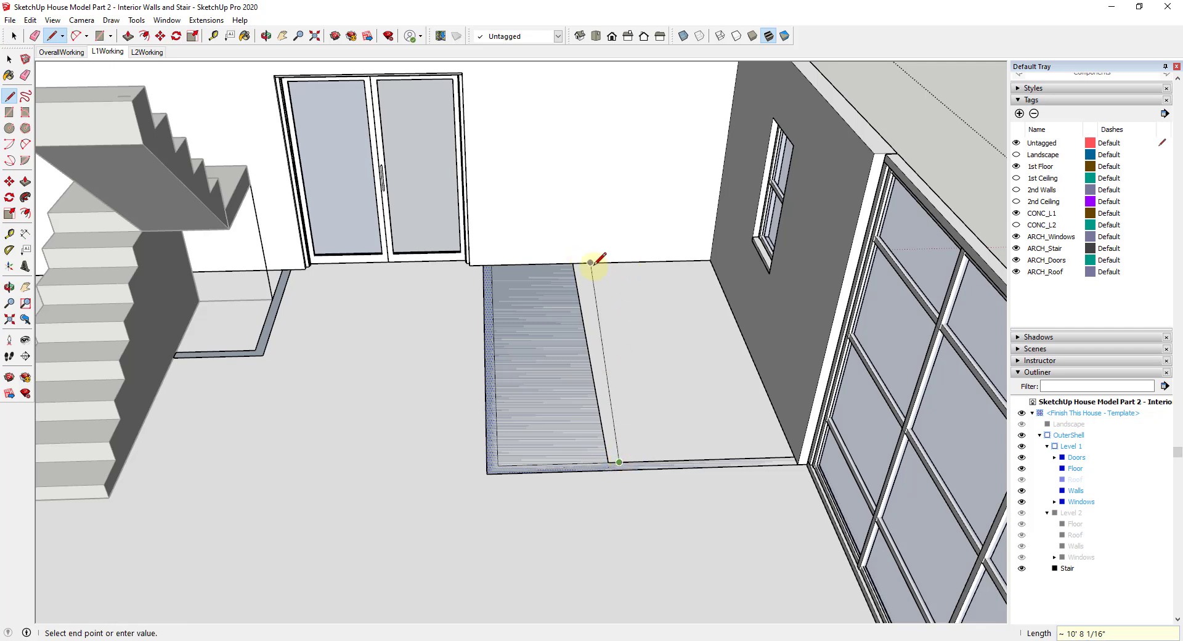
left_click(581, 263)
key("space")
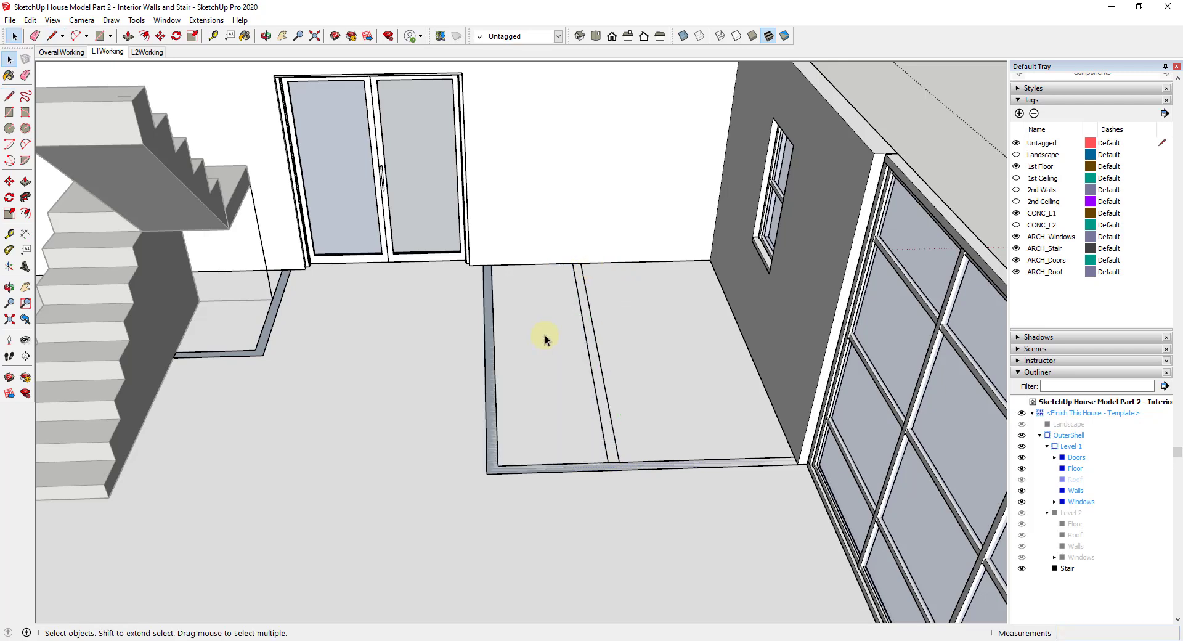
Close the partition strip with a short edge where it meets the back wall
key("l")
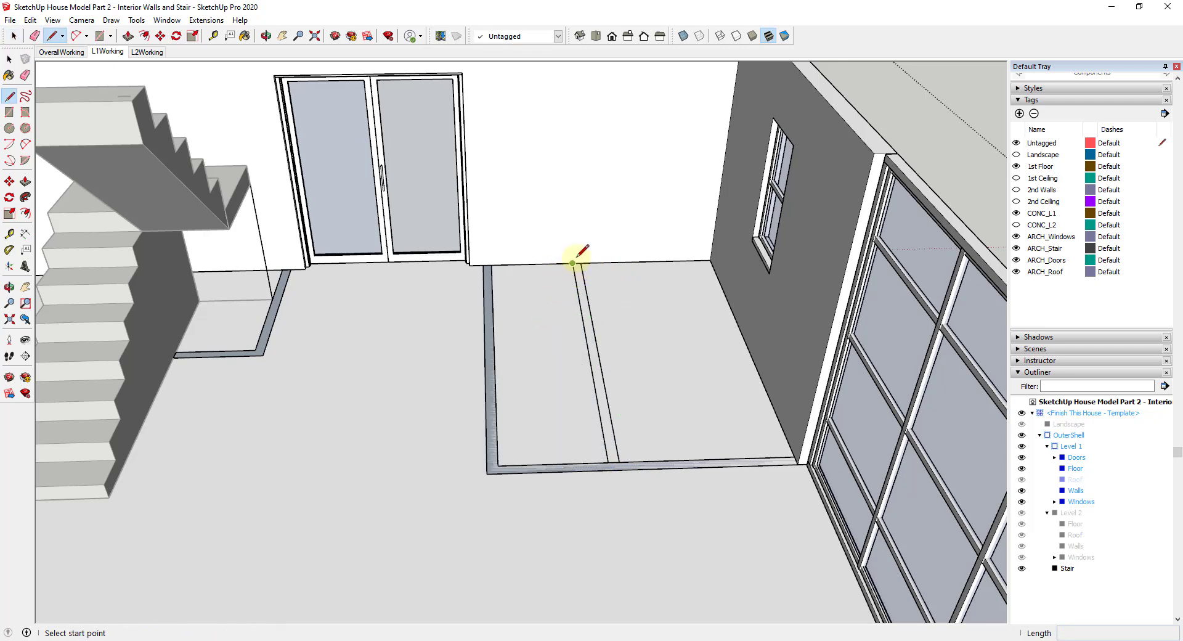
left_click(572, 263)
key("Escape")
key("space")
Erase the short edge between the partition strip and the front wall strip so they form one face
middle_click_drag(626, 349, 660, 415)
scroll(700, 432, "up", 2)
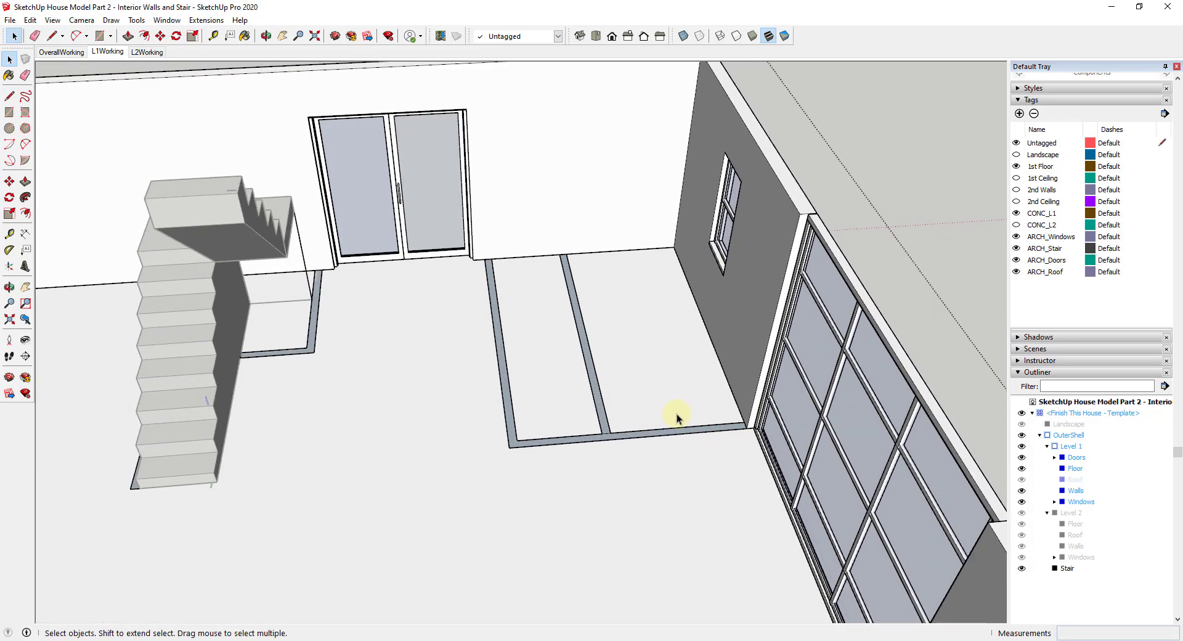
scroll(676, 396, "down", 4)
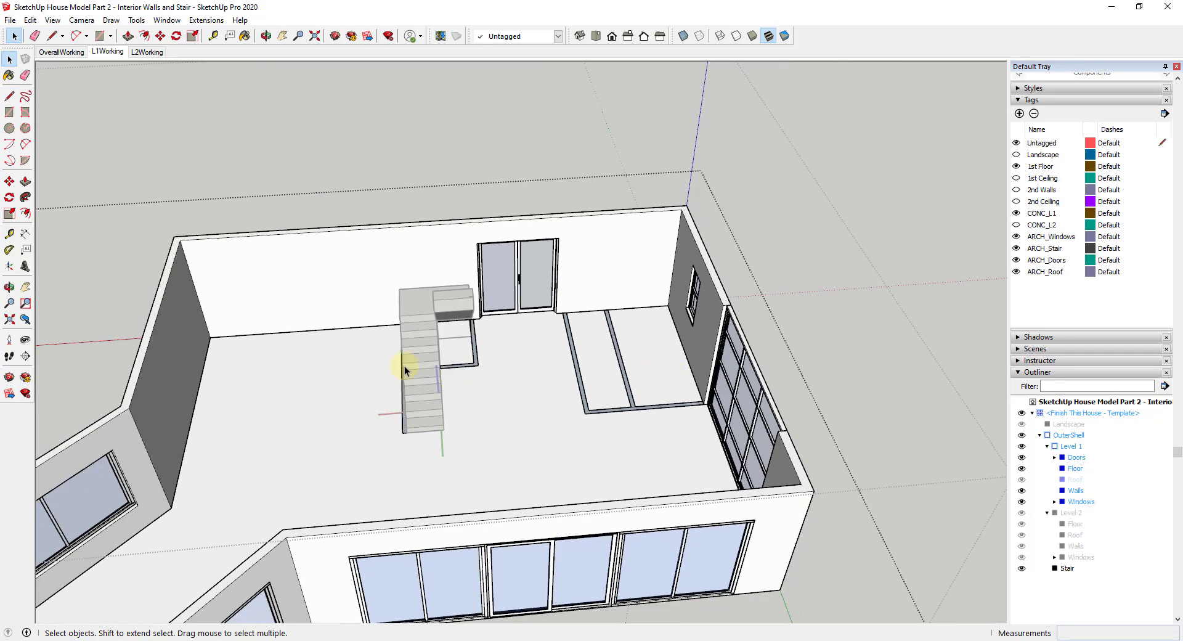
scroll(369, 390, "down", 2)
scroll(456, 390, "up", 4)
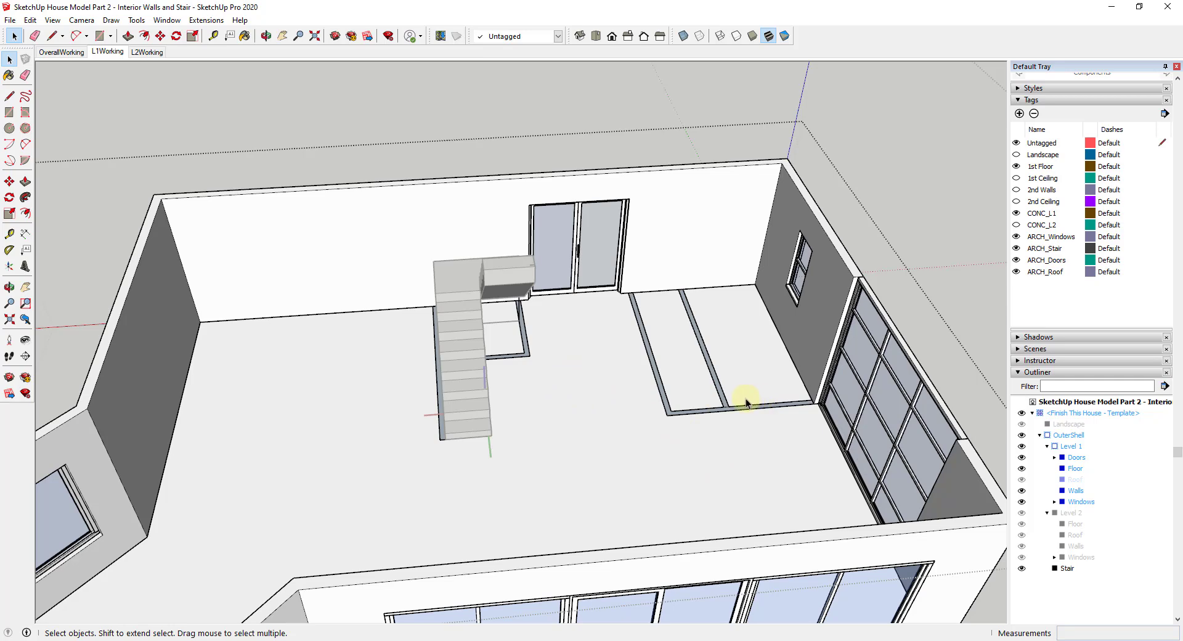
scroll(764, 370, "up", 2)
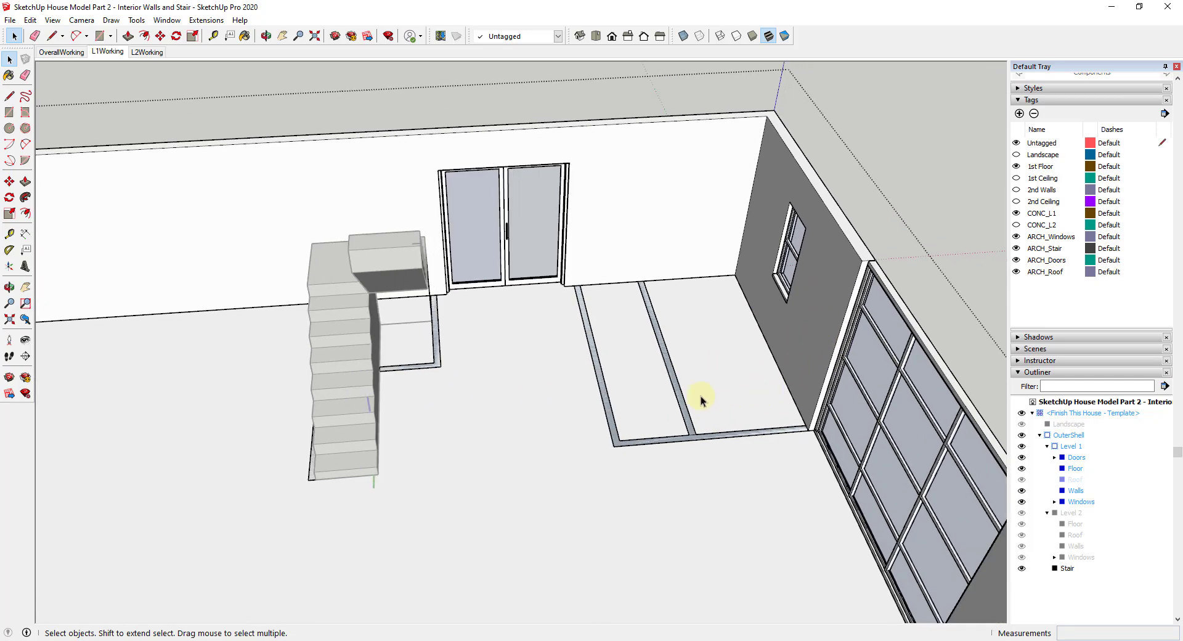
scroll(694, 439, "up", 2)
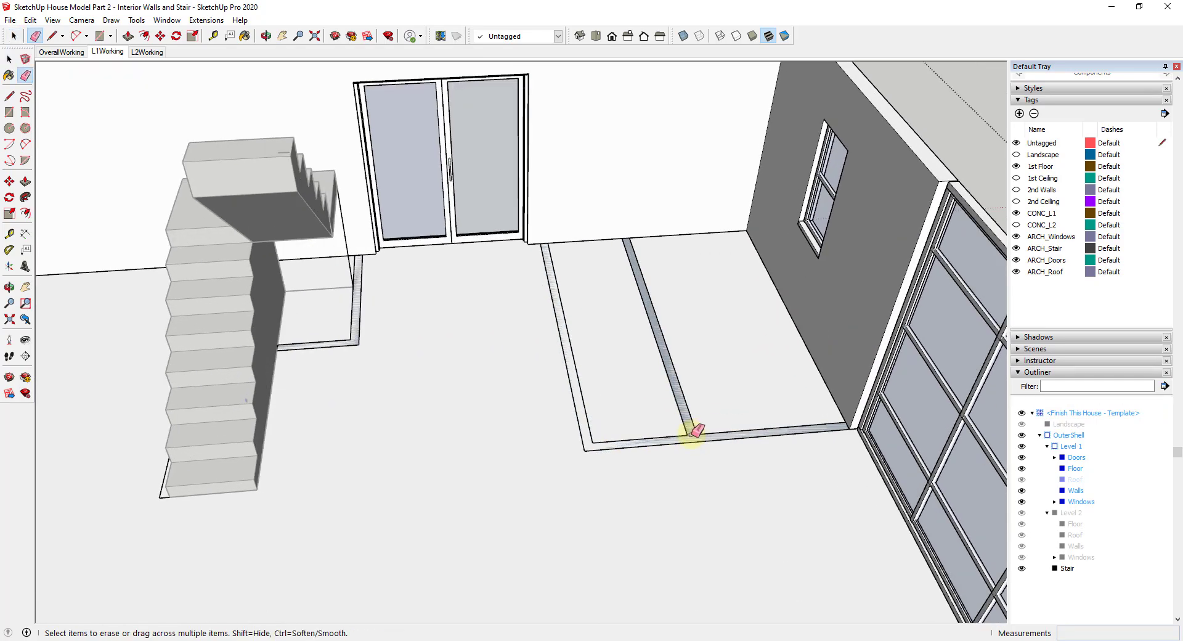
scroll(718, 419, "down", 3)
scroll(708, 414, "down", 3)
Push/Pull the long wall strip beside the stair's lower flight up 9'
middle_click_drag(586, 409, 501, 409)
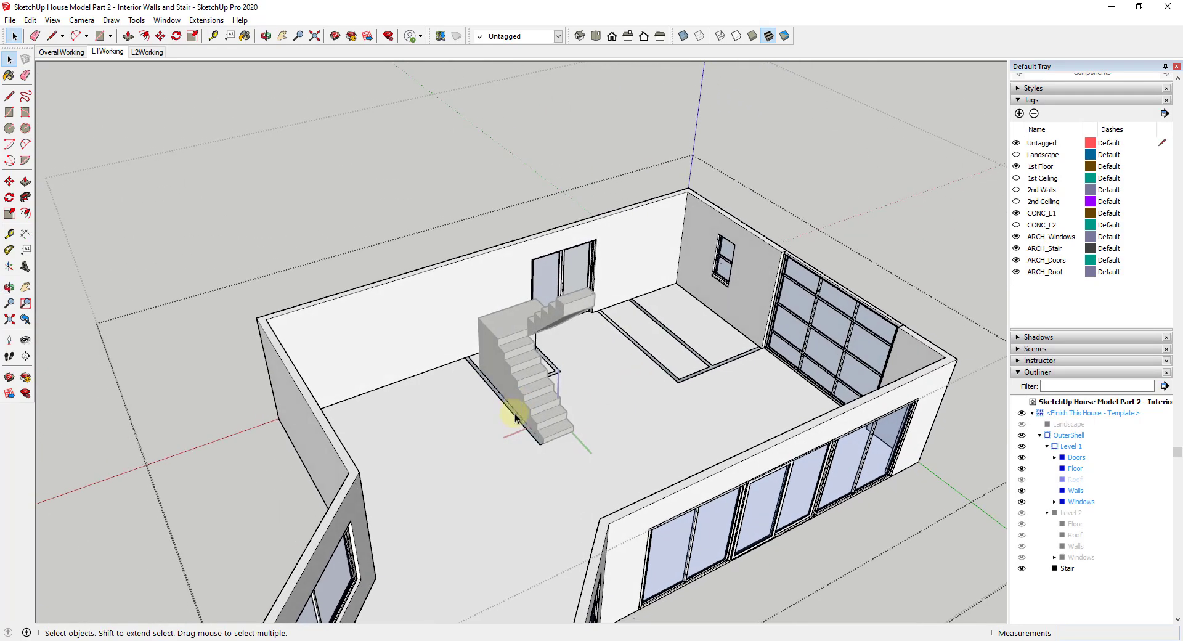
key("p")
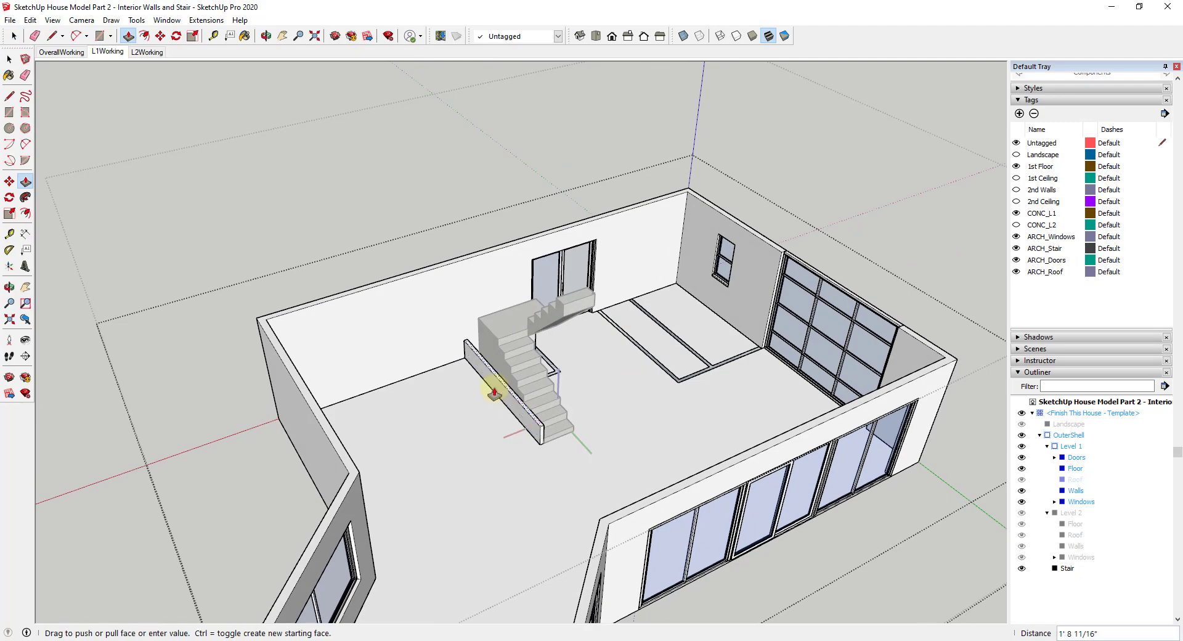
left_click(489, 390)
left_click(436, 263)
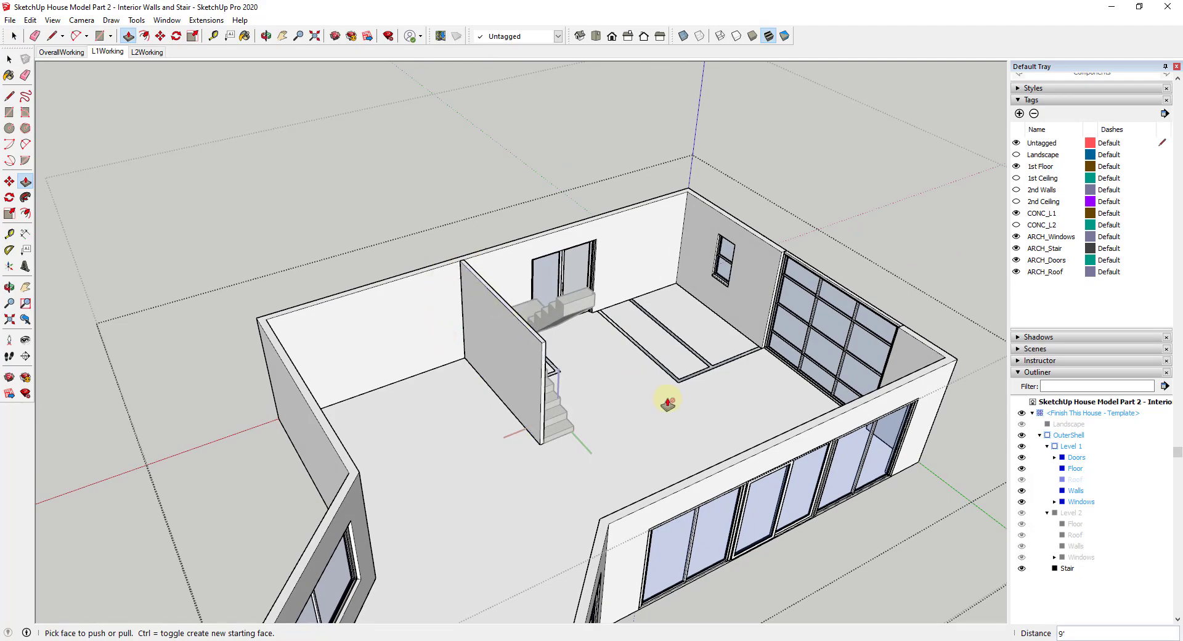
Push/Pull the L-shaped wall strip at the stair landing up 4' 4 1/4", and raise its top another 7 3/4"
middle_click_drag(668, 401, 335, 399)
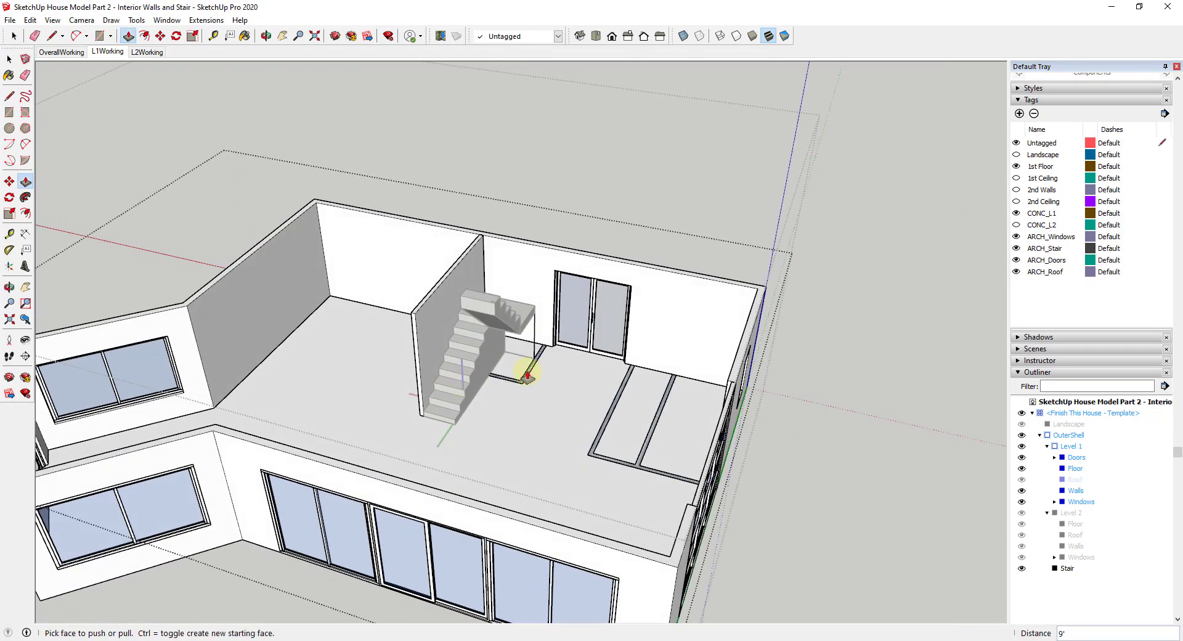
left_click(526, 376)
left_click(519, 335)
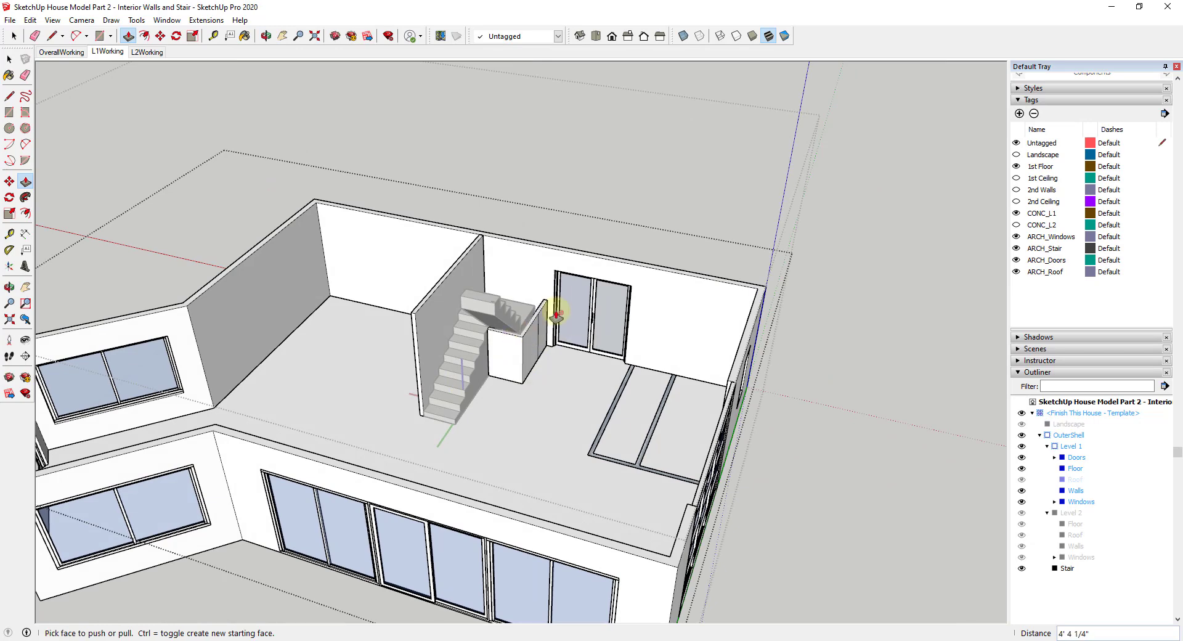
scroll(557, 316, "up", 5)
left_click(512, 308)
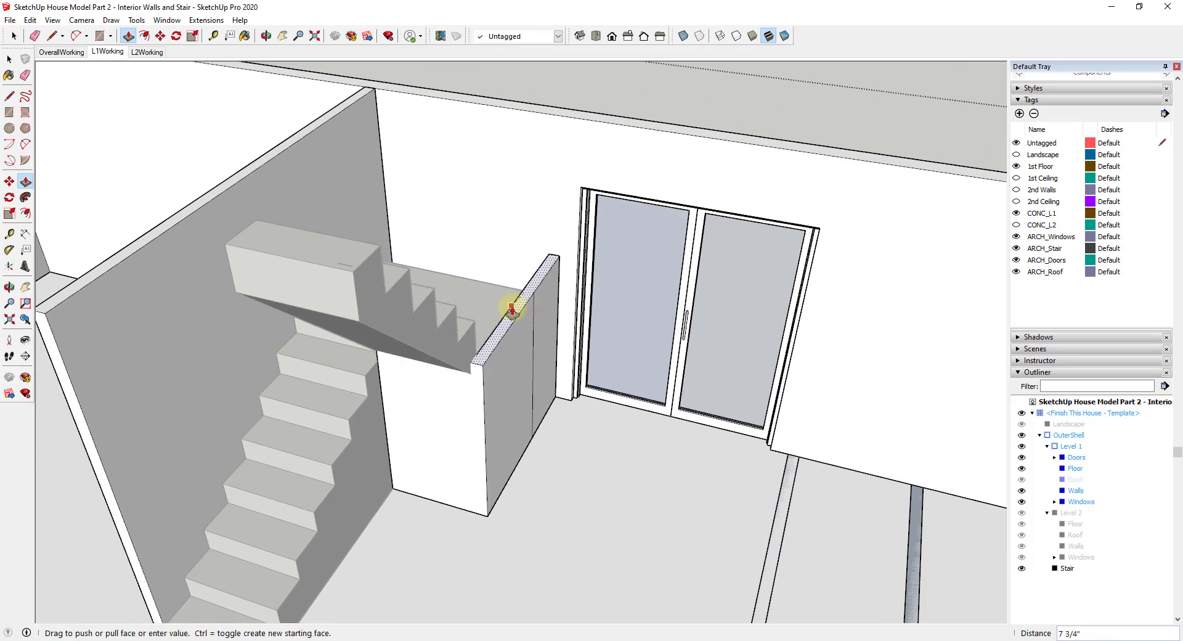
left_click(511, 308)
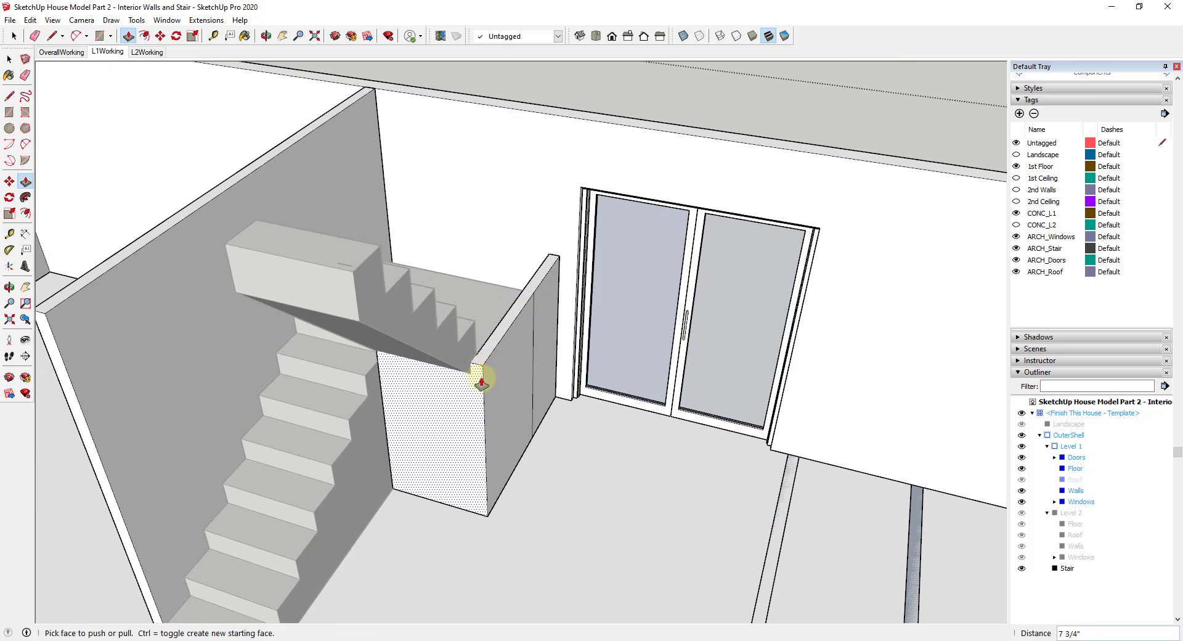
Split the L-shaped wall's top face at the corner with a short edge, separating the side wall from the wall below the upper flight
middle_click_drag(481, 382, 475, 320)
key("space")
key("p")
left_click(476, 319)
key("space")
left_click(483, 317)
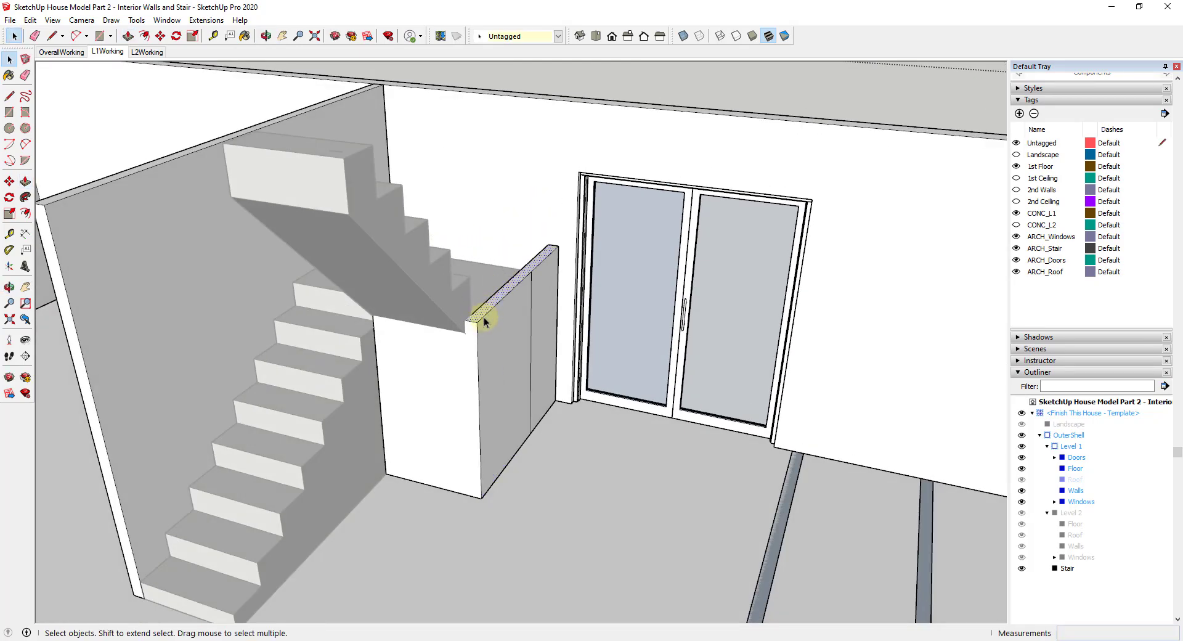
key("l")
scroll(474, 321, "up", 3)
left_click(470, 309)
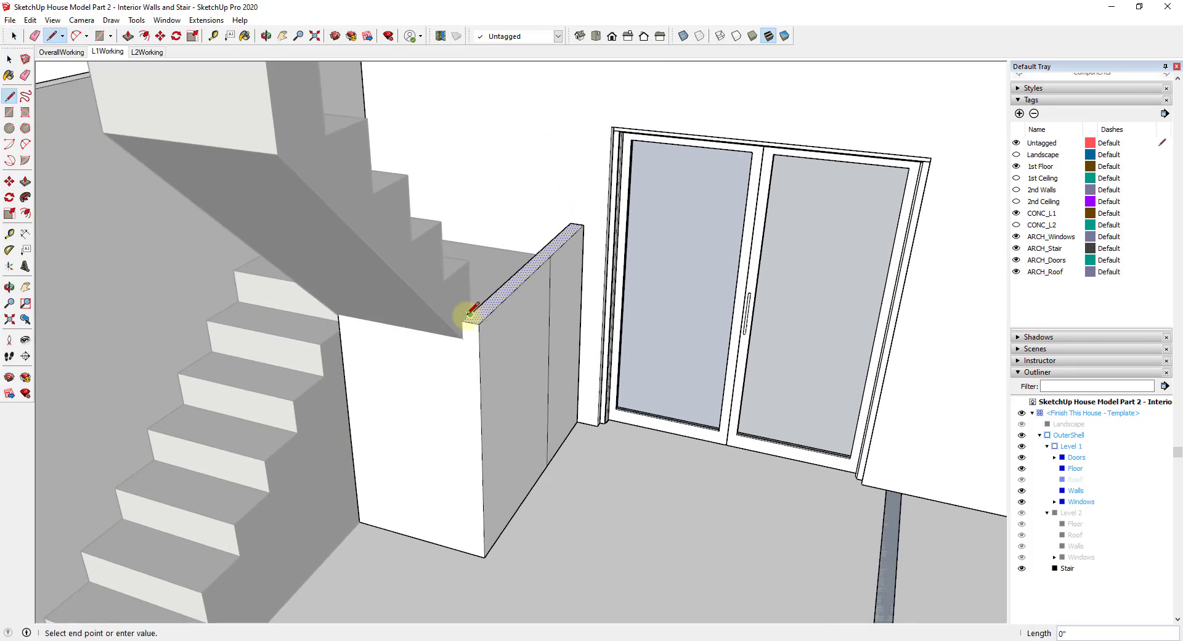
left_click(463, 319)
key("space")
Raise the separated top face of the wall beside the double doors by 4', level with the exterior walls
key("p")
left_click(476, 318)
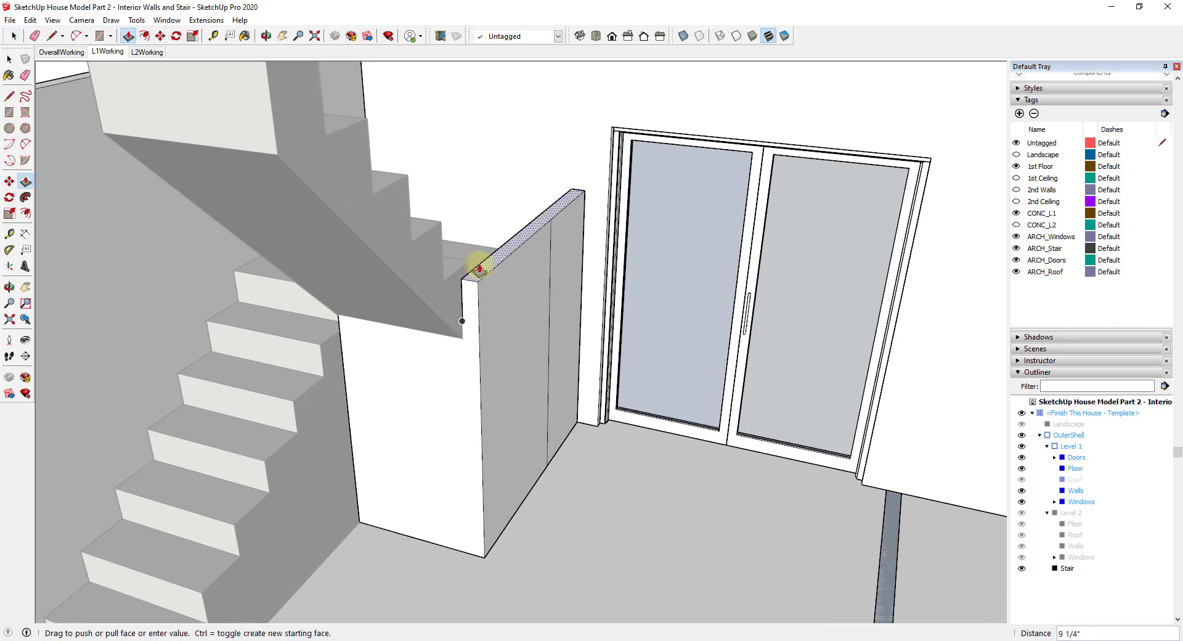
scroll(480, 259, "down", 3)
scroll(480, 259, "down", 2)
left_click(621, 147)
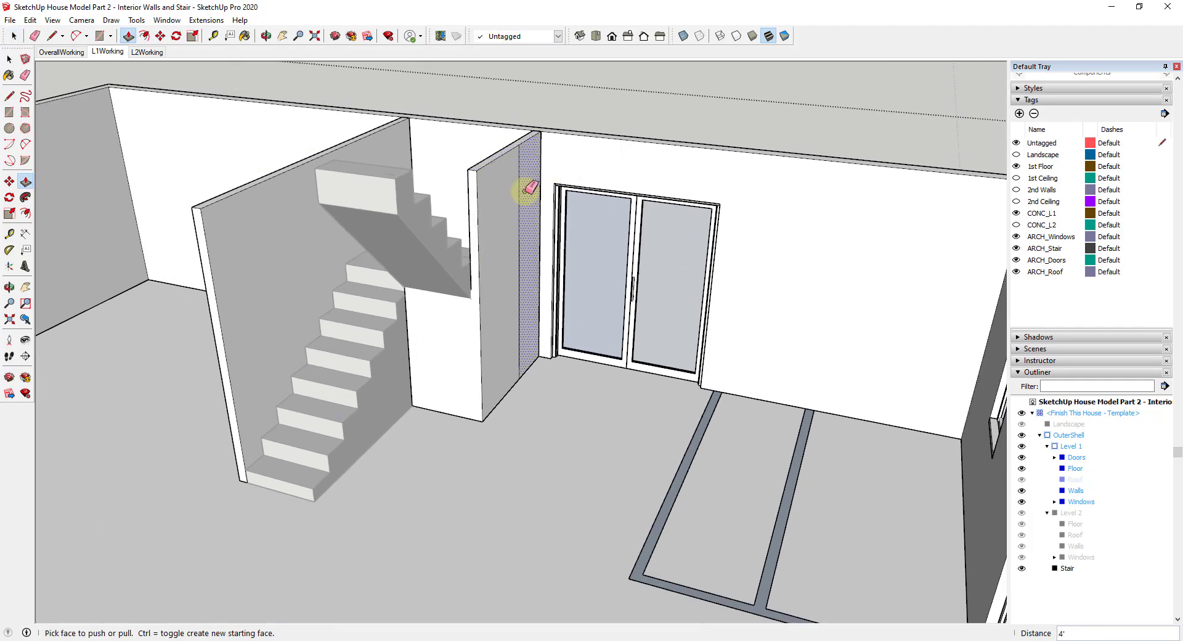
Erase the leftover vertical seam on the raised wall's face near the double doors
key("e")
left_click(518, 187)
key("space")
Draw a vertical line down to the floor on the front face, separating the raised wall's end from the wall under the stair
scroll(503, 376, "down", 3)
key("l")
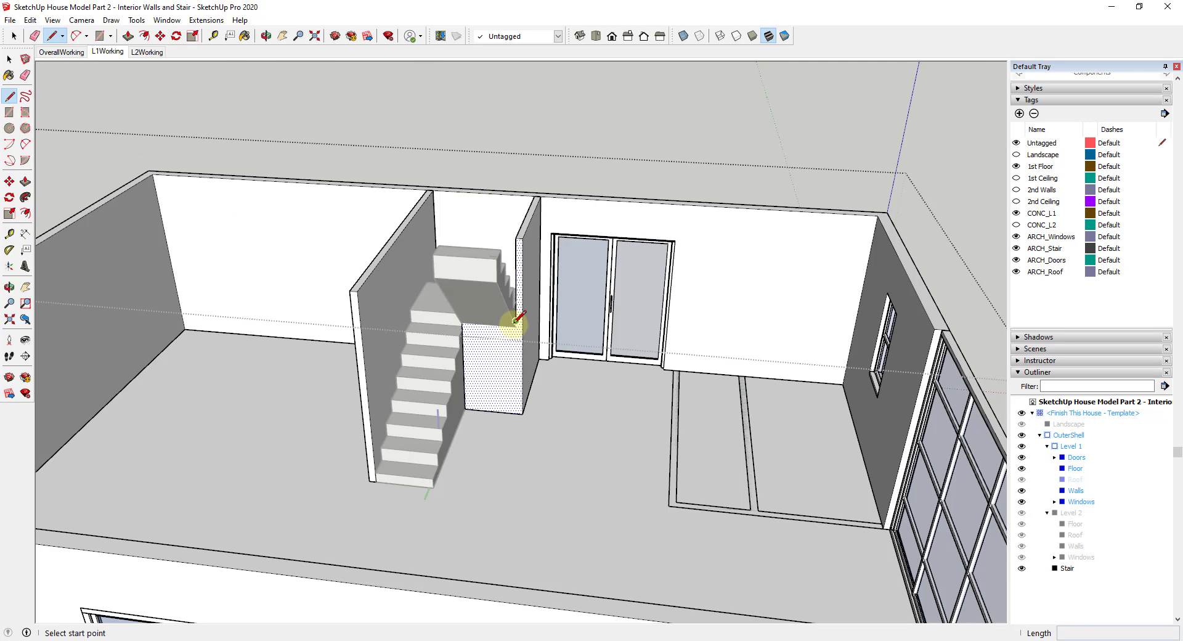
left_click(516, 326)
left_click(516, 409)
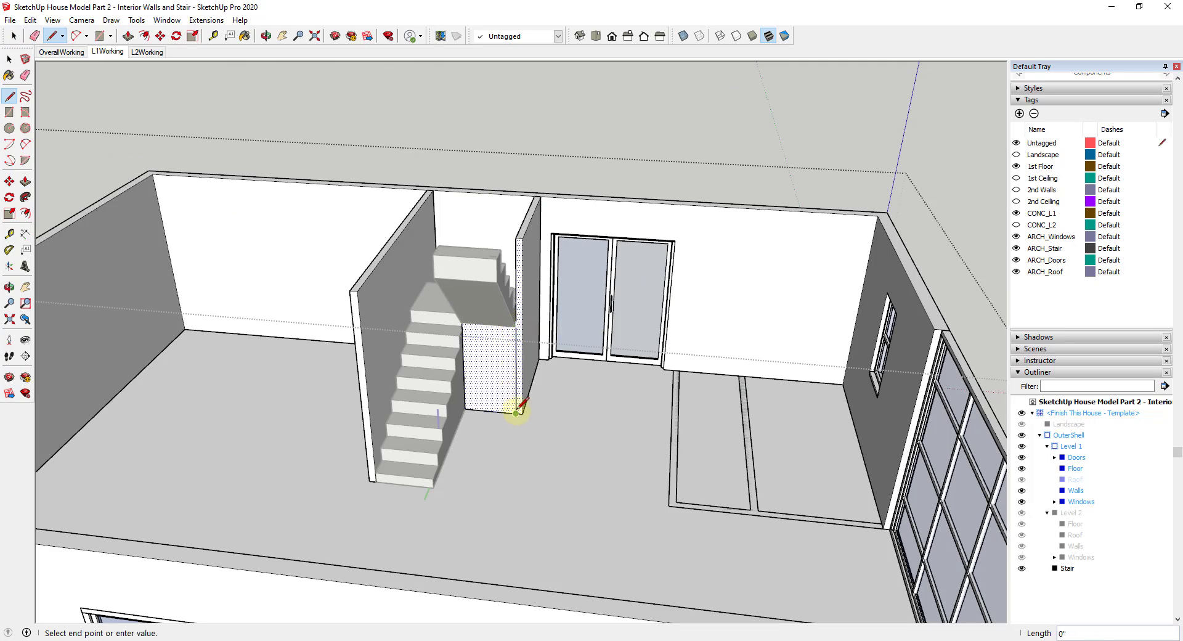
key("space")
key("ctrl+t")
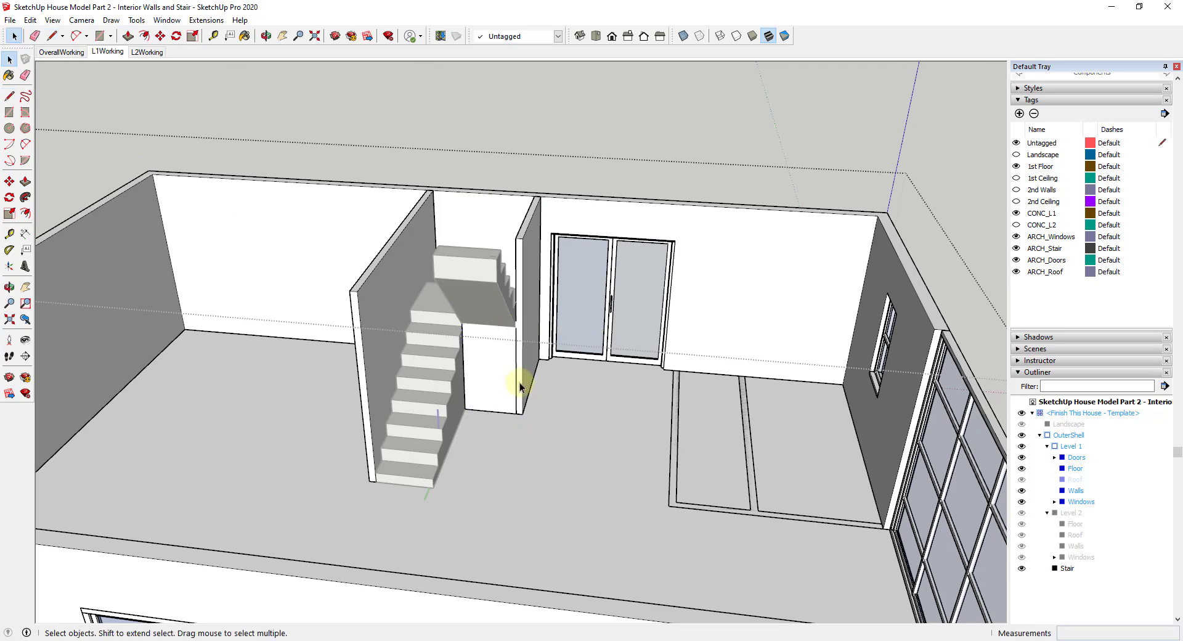
Extend the end of the wall between the stair and the double doors forward by 4' 3 3/8", and by another 1' 10"
scroll(519, 386, "up", 3)
scroll(528, 335, "down", 3)
key("p")
left_click(525, 336)
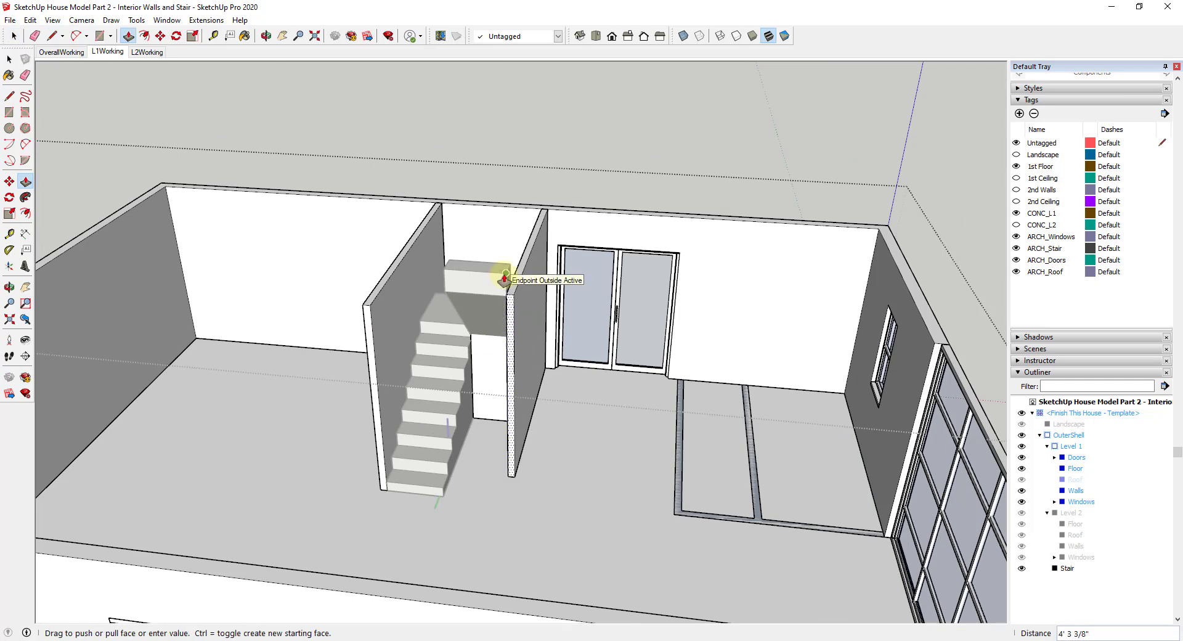
left_click(505, 277)
middle_click_drag(525, 438, 386, 351)
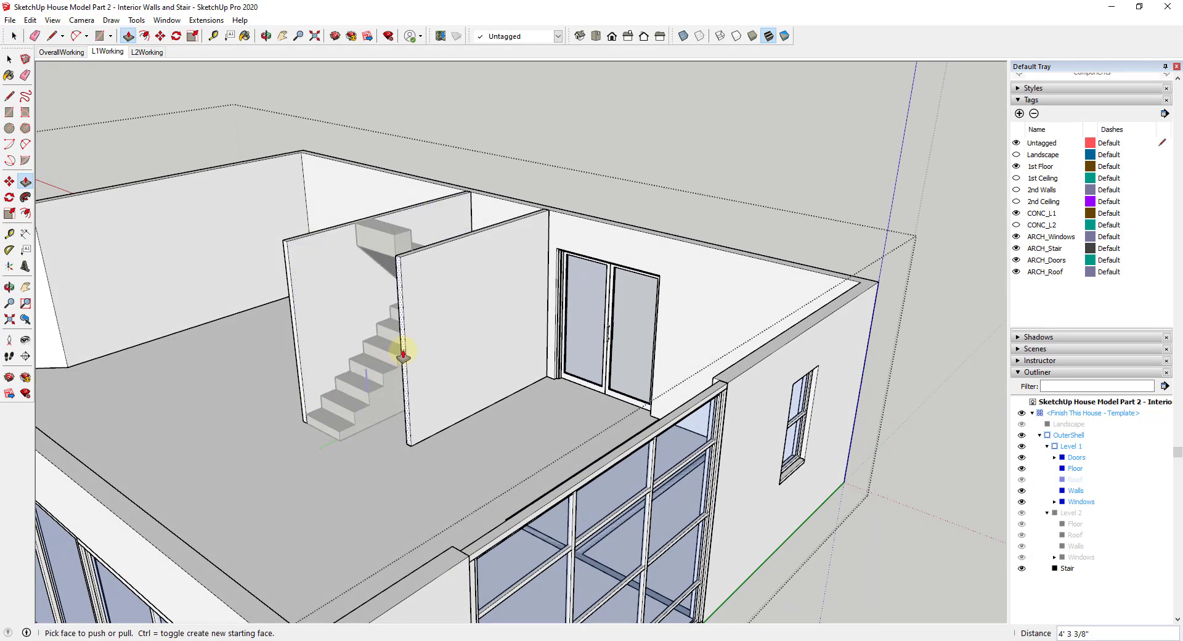
middle_click_drag(456, 345, 751, 442)
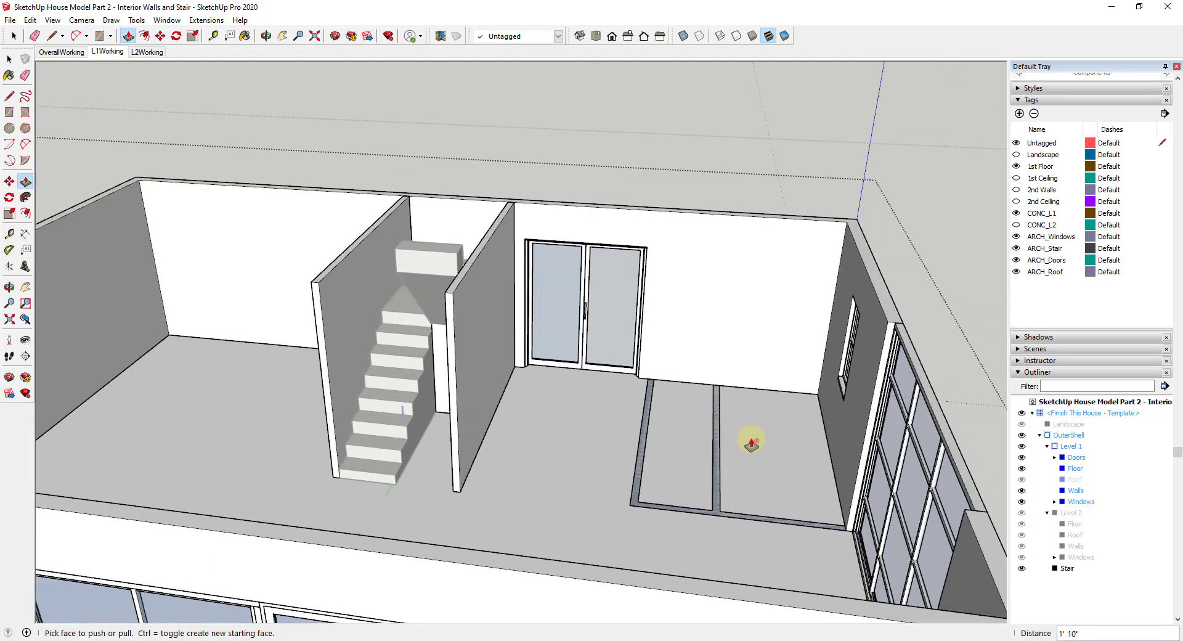
scroll(751, 443, "up", 3)
middle_click_drag(663, 465, 718, 496)
key("space")
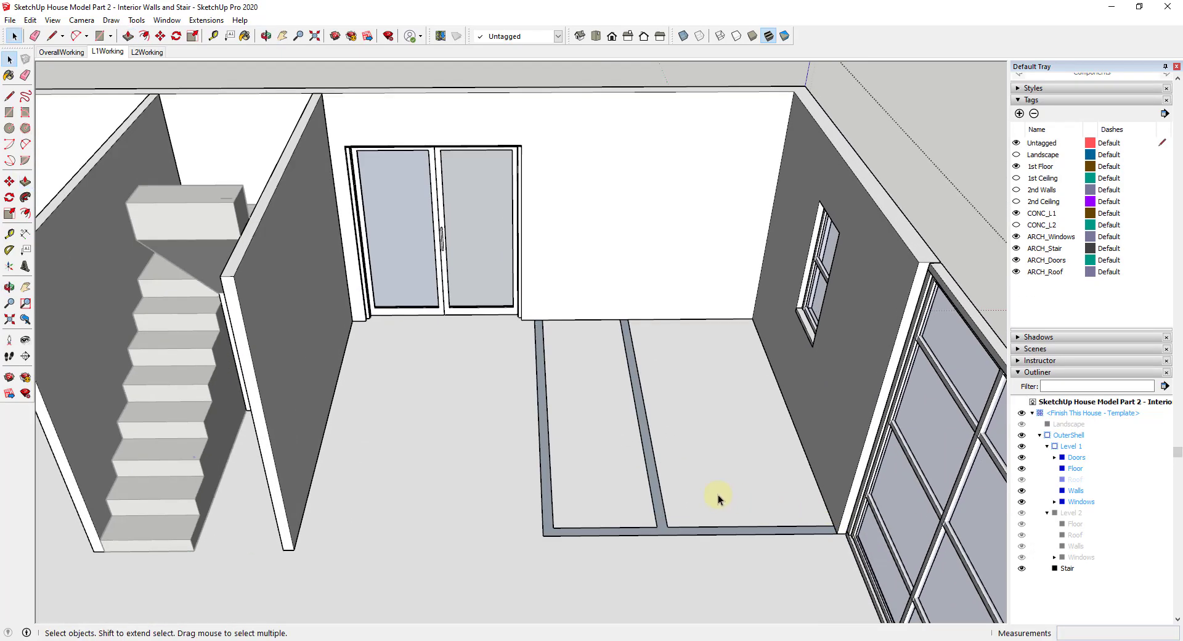
key("p")
left_click_drag(678, 522, 859, 266)
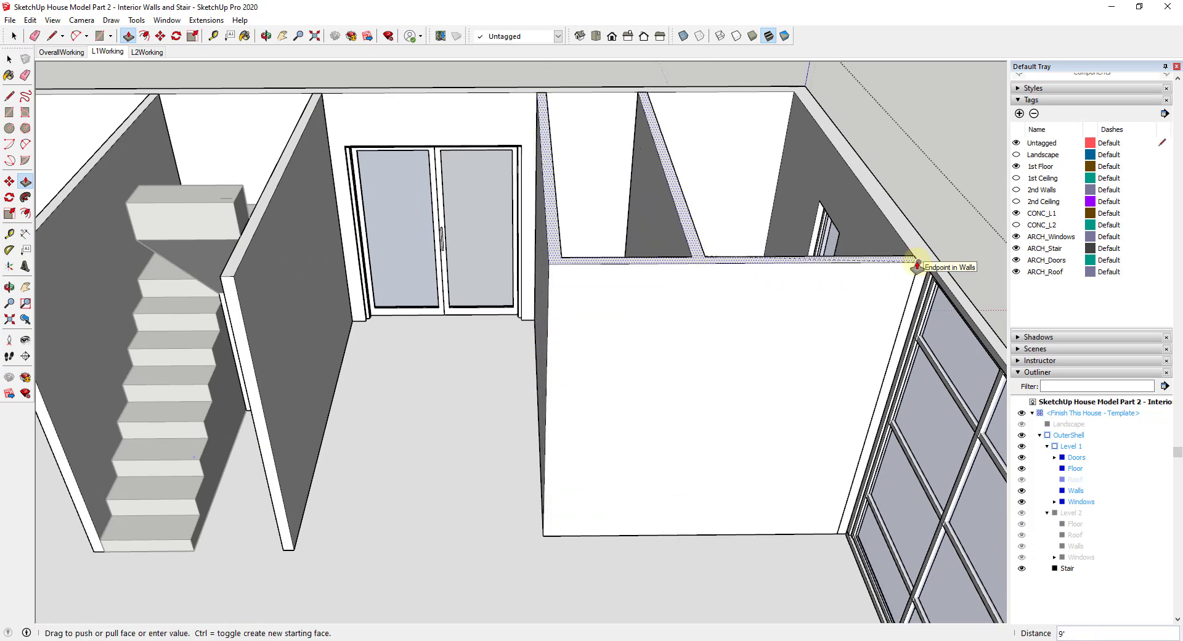
key("space")
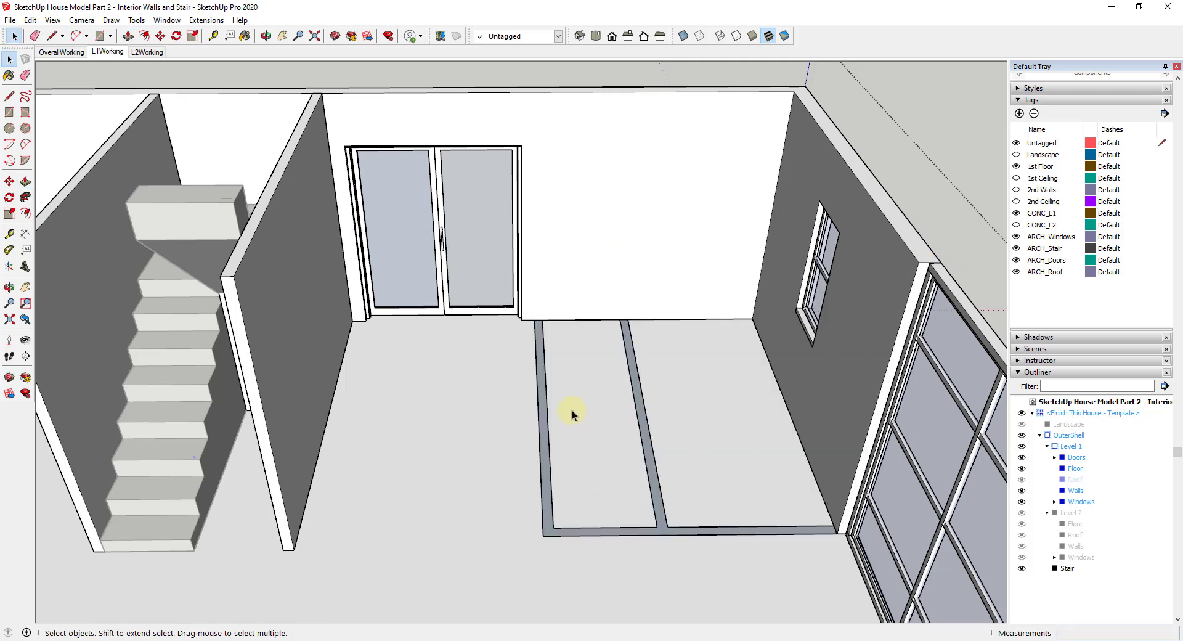
scroll(550, 412, "up", 1)
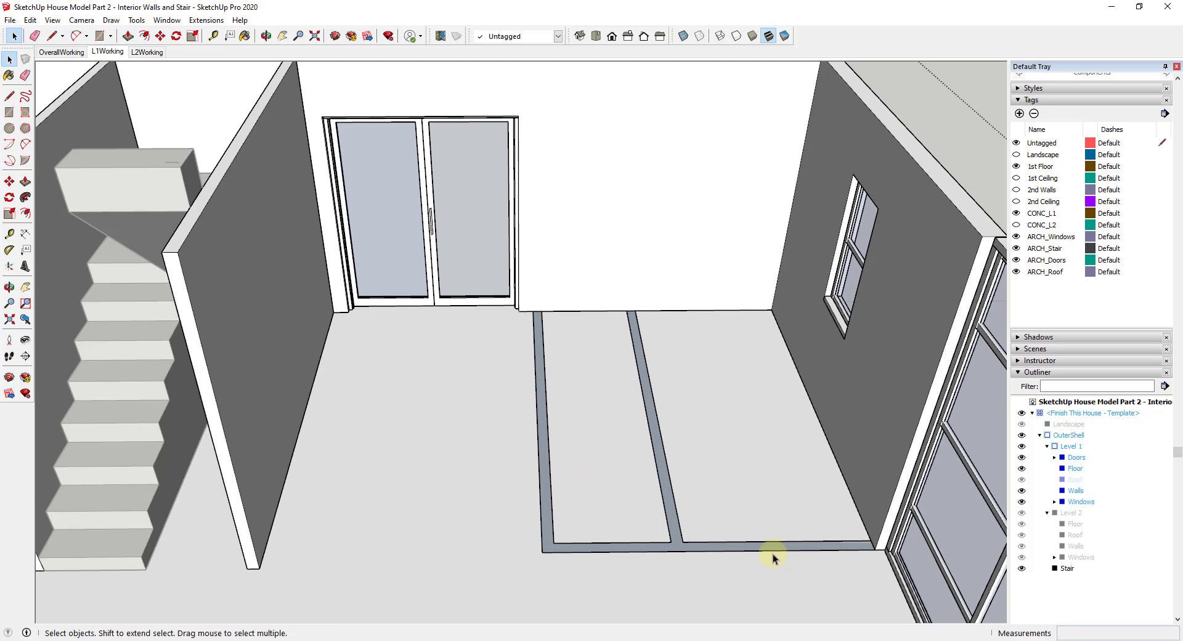
key("l")
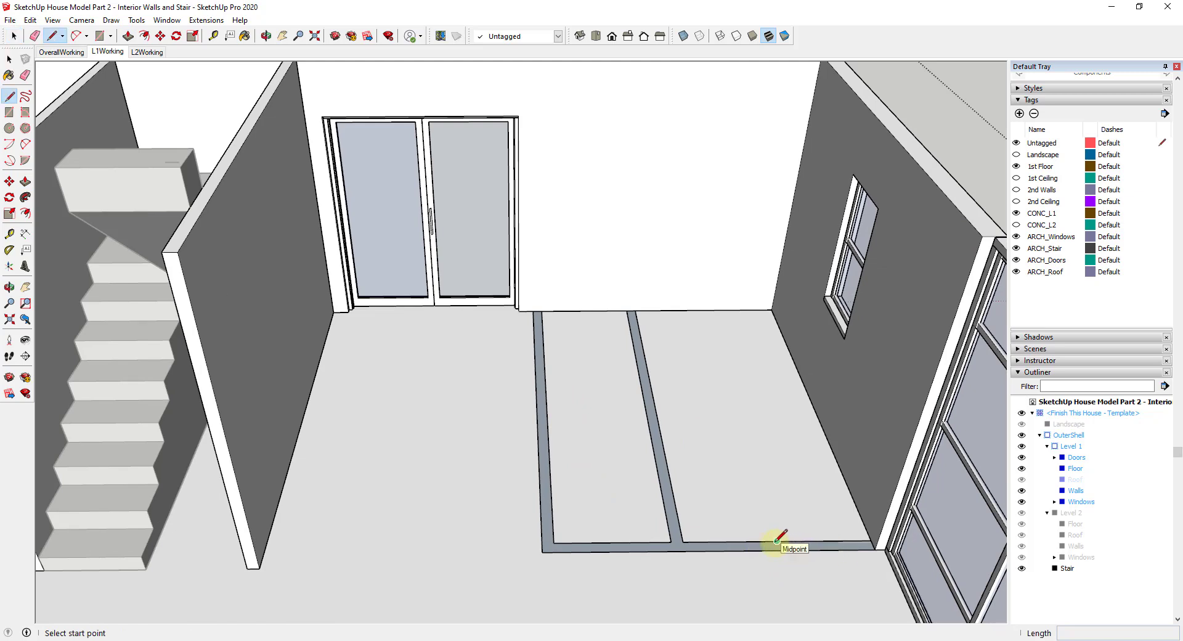
left_click(776, 540)
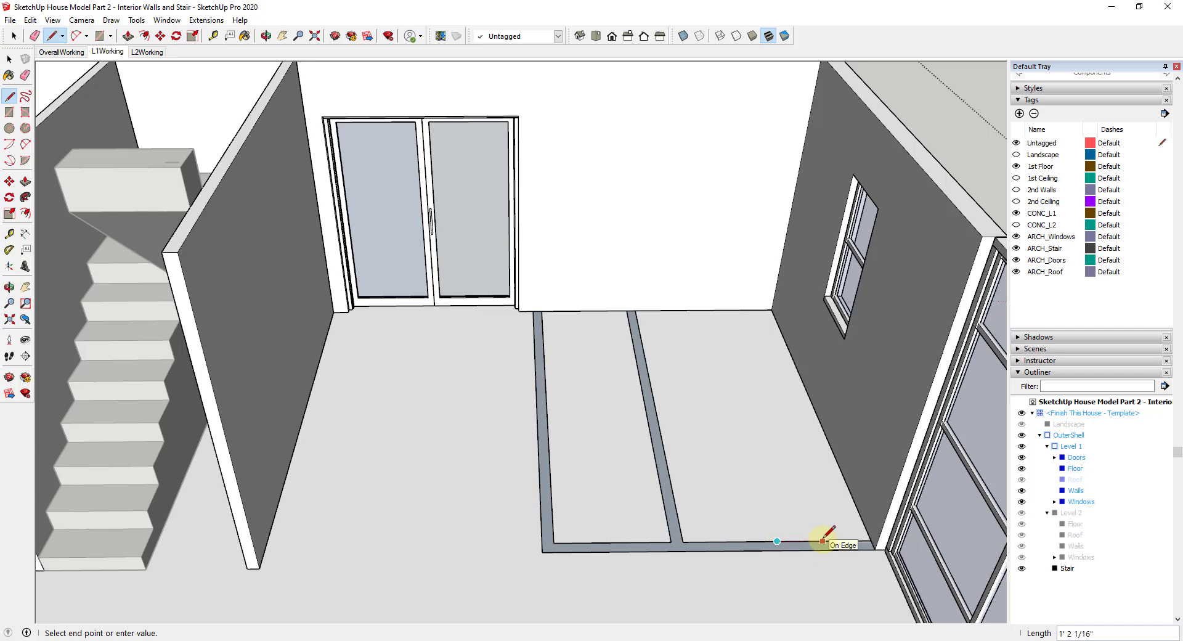
key("space")
Draw a line across the front wall strip, 6" in from the exterior wall with the small window
key("l")
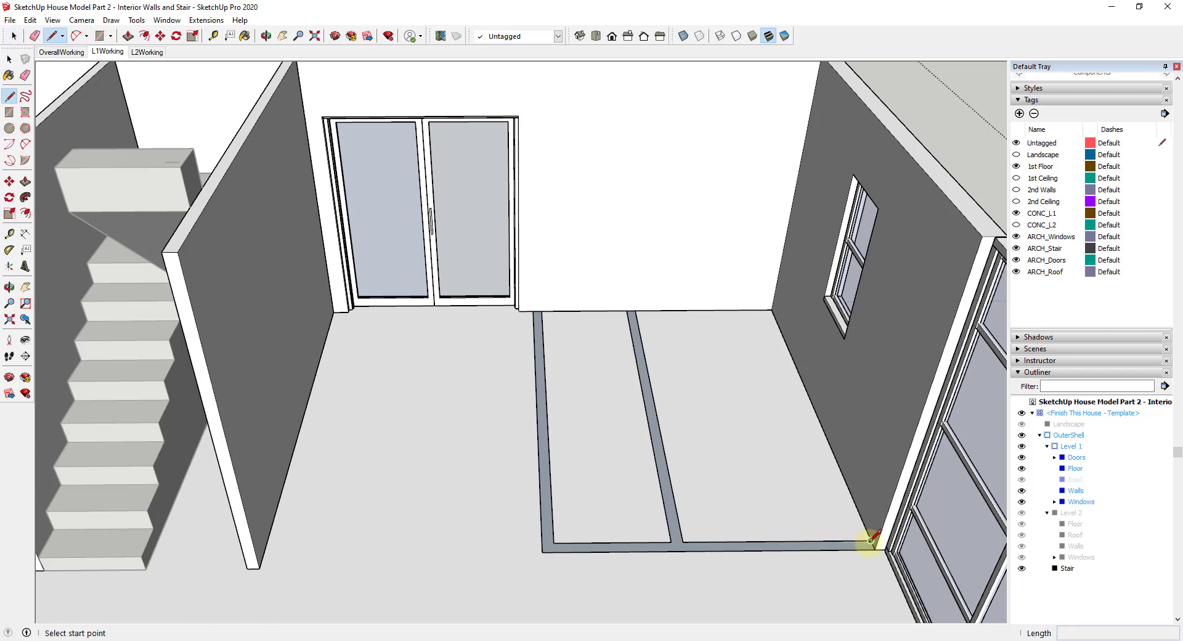
left_click(870, 540)
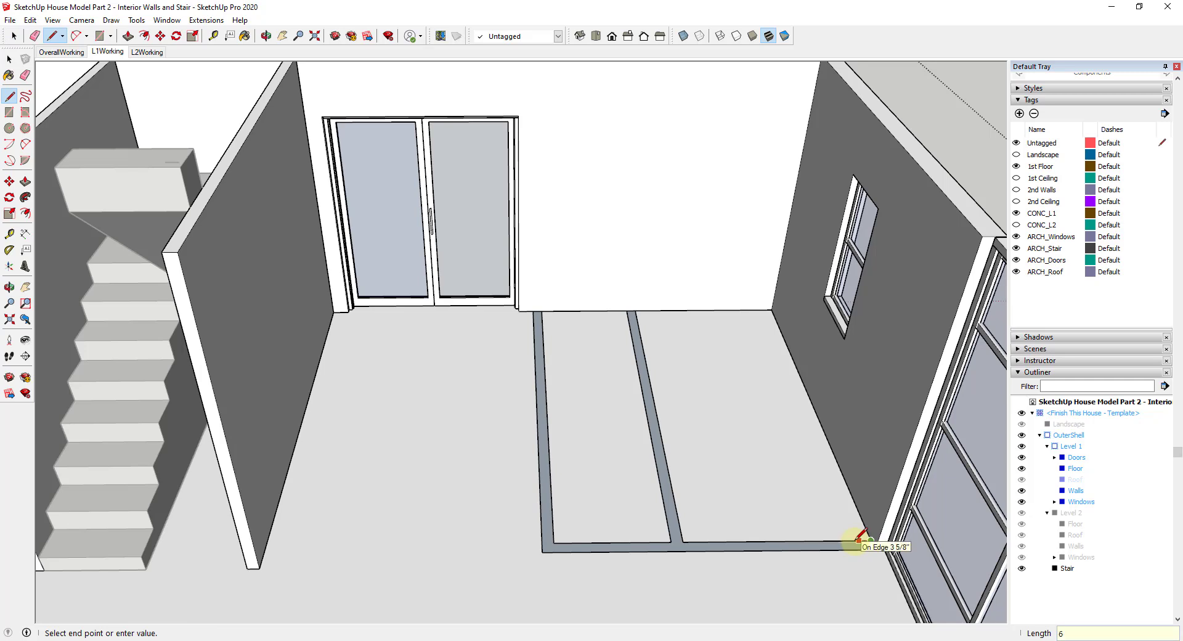
key("Escape")
left_click(853, 542)
key("Escape")
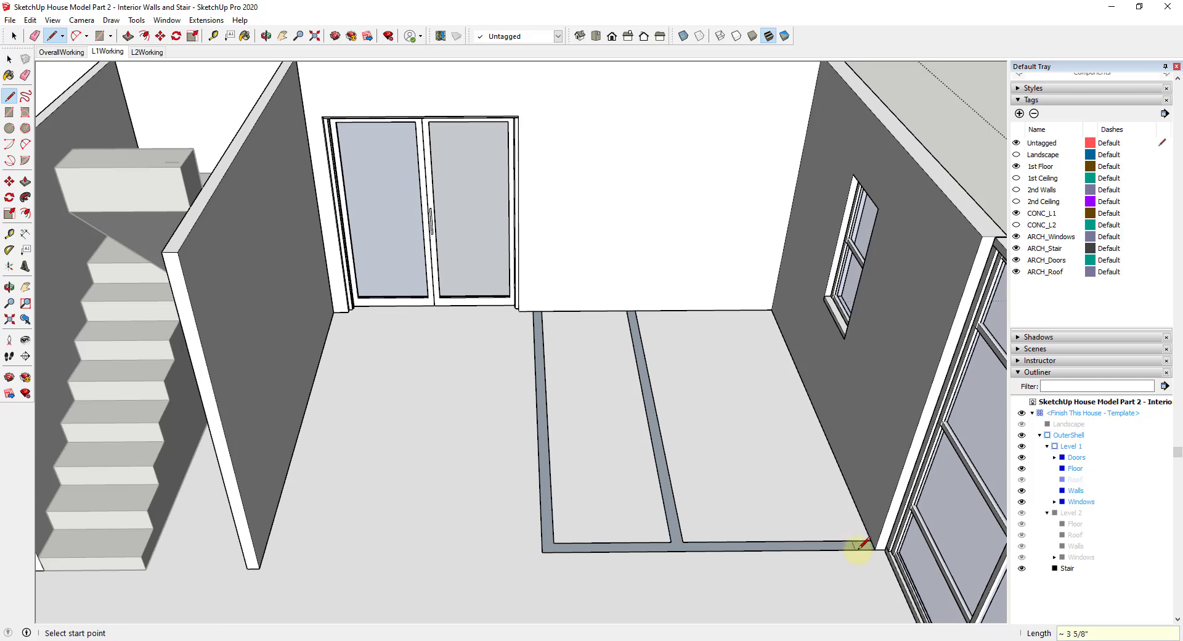
Draw a second line across the front wall strip 3' further along, and erase the strip edges between the two lines for a door opening
left_click(851, 540)
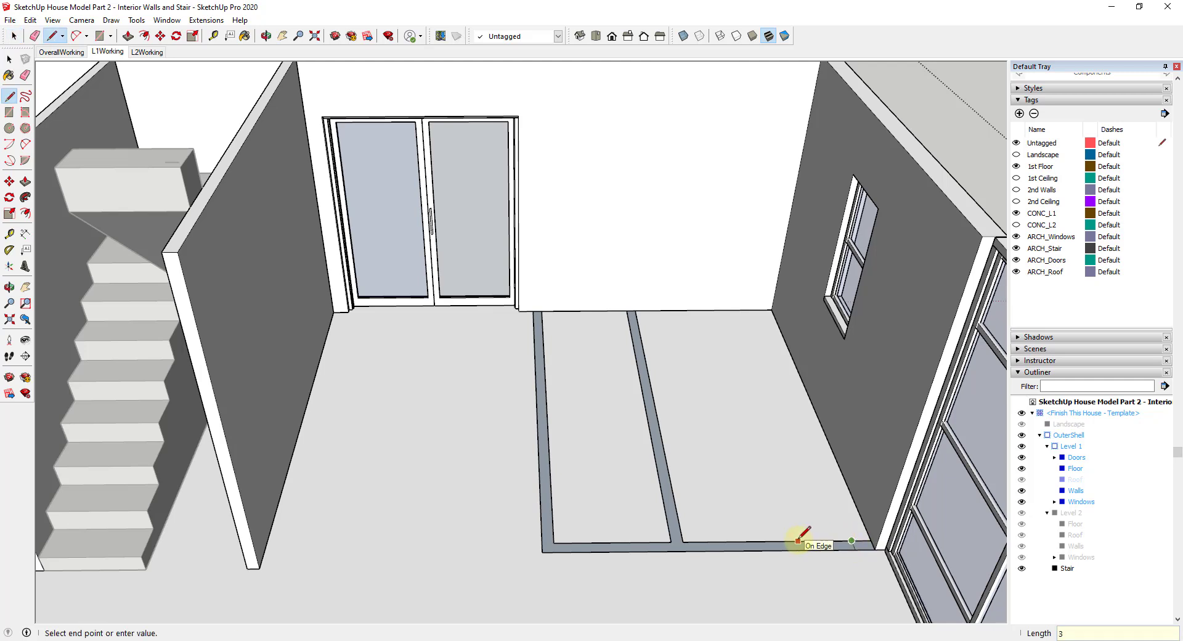
key("Return")
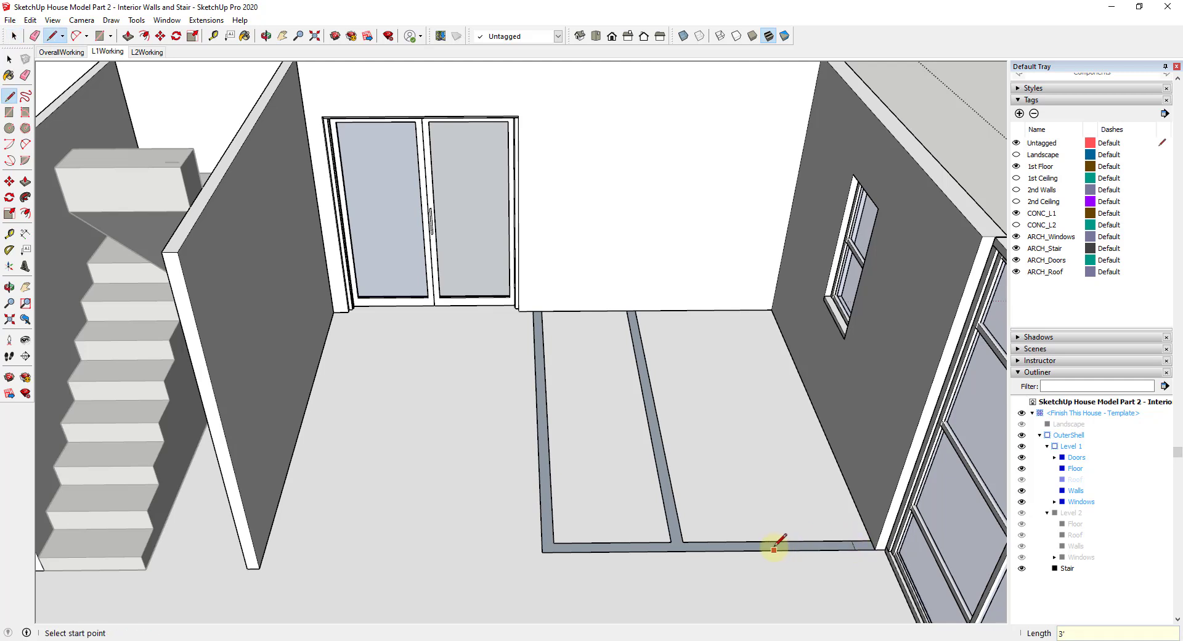
left_click(735, 542)
key("Escape")
key("e")
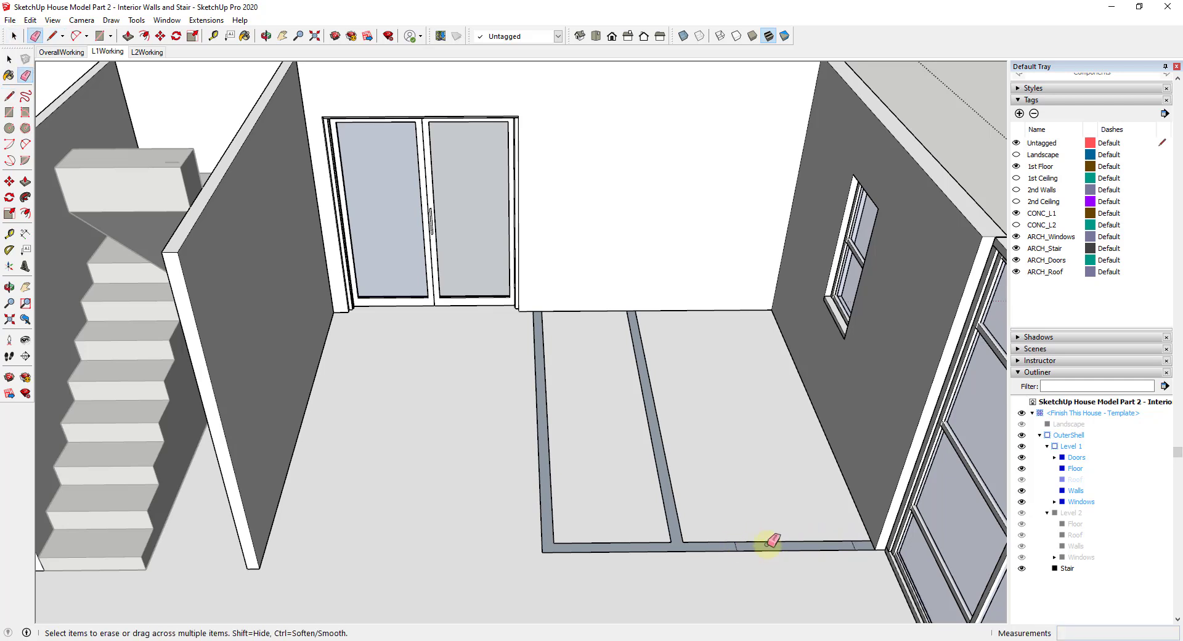
left_click_drag(769, 542, 805, 559)
key("space")
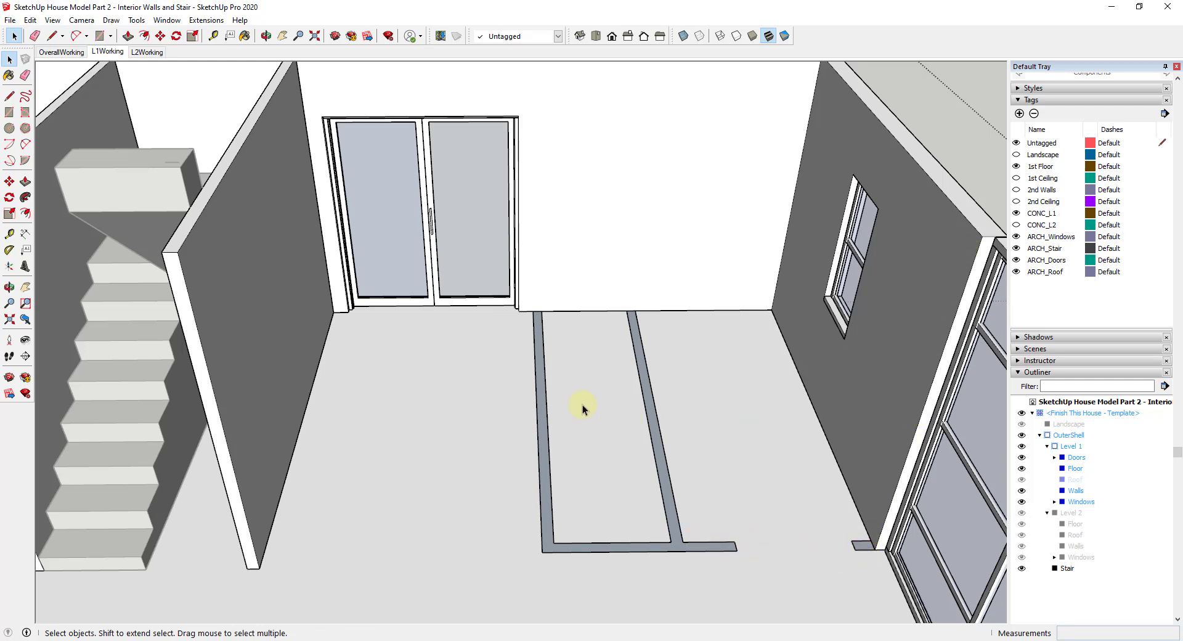
Draw lines across the wall strip nearest the double doors at its midpoint and 3' from it toward the front corner
key("l")
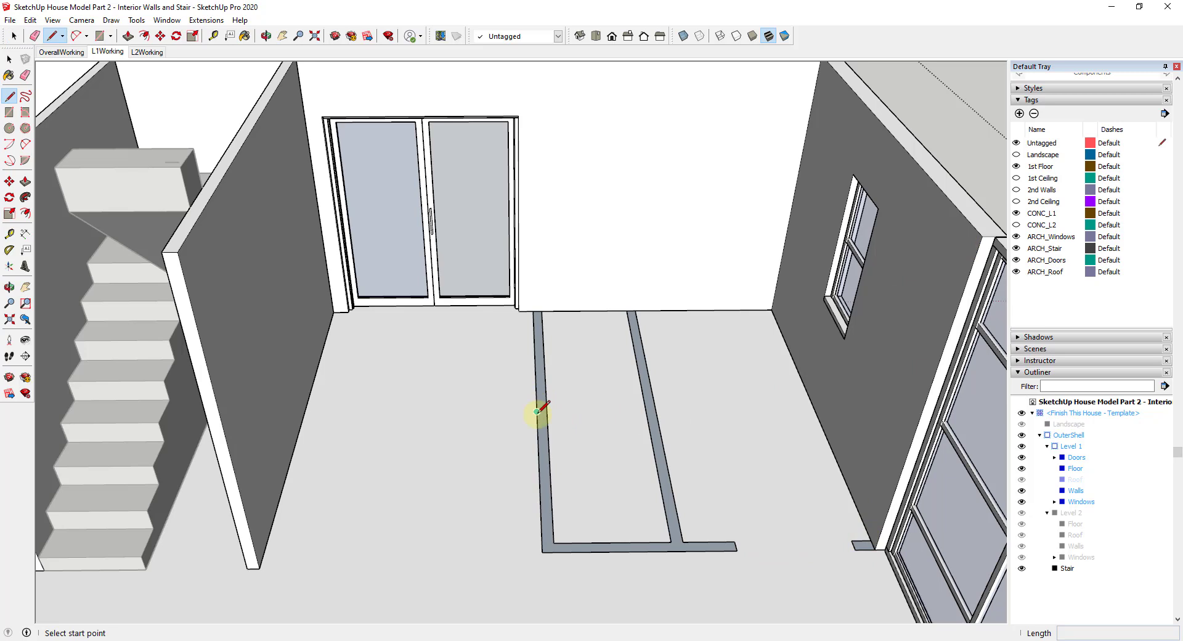
left_click(537, 411)
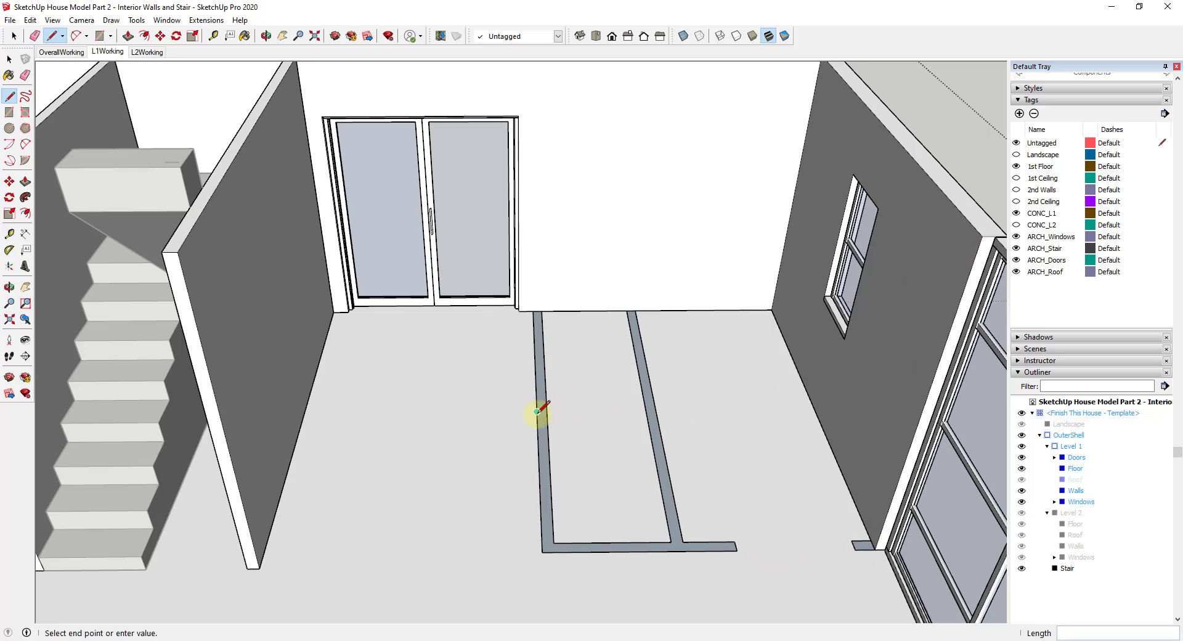
left_click(549, 453)
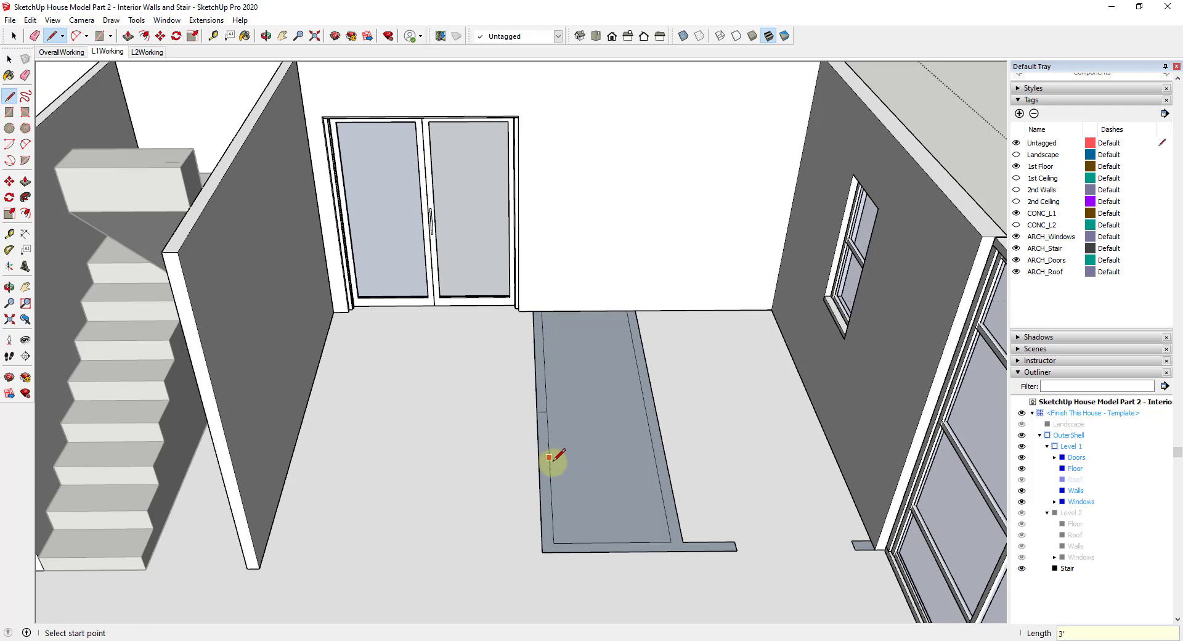
key("Escape")
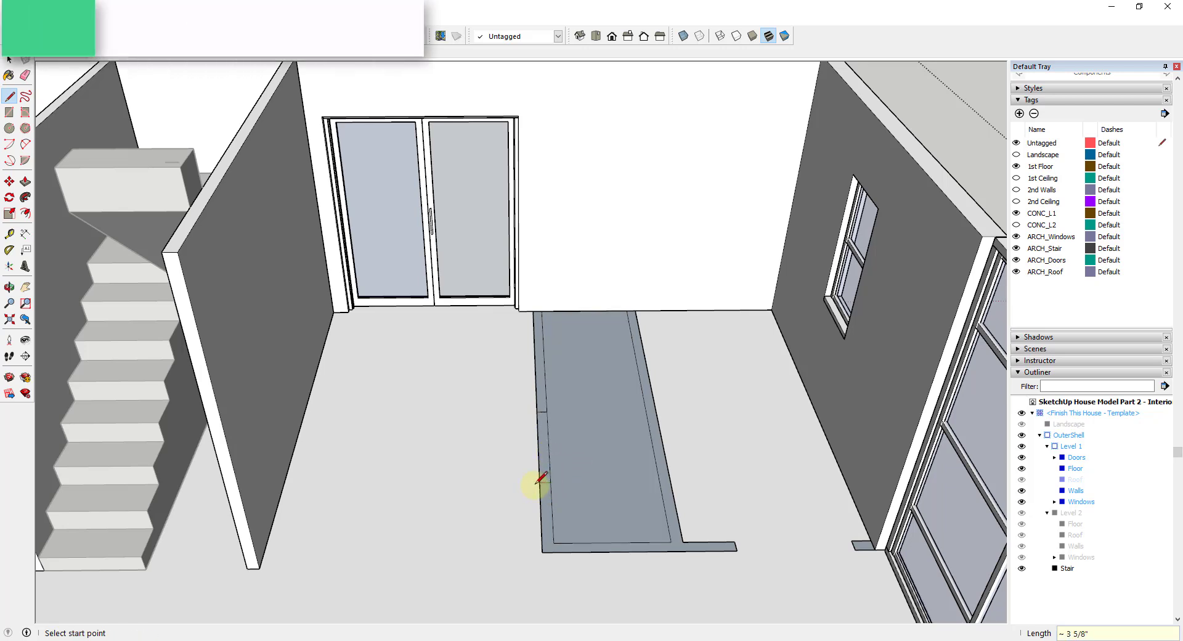
Draw another line across that strip 3' from the midpoint toward the back wall, and erase the strip edges between the outer lines
left_click(547, 410)
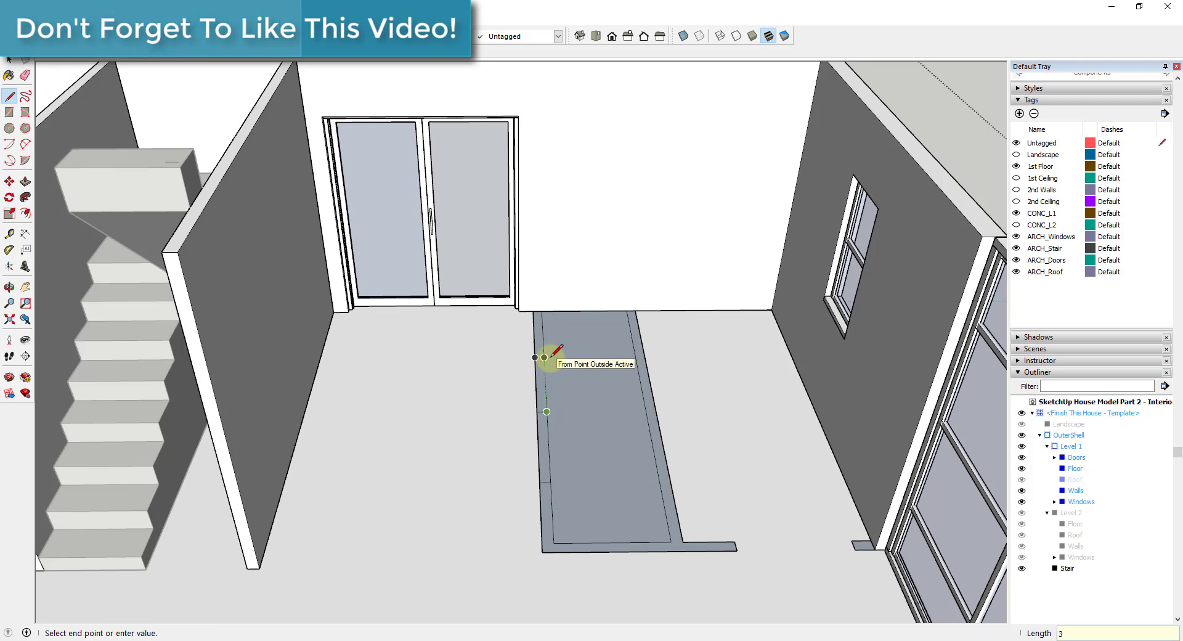
left_click(543, 356)
left_click(533, 352)
left_click(542, 353)
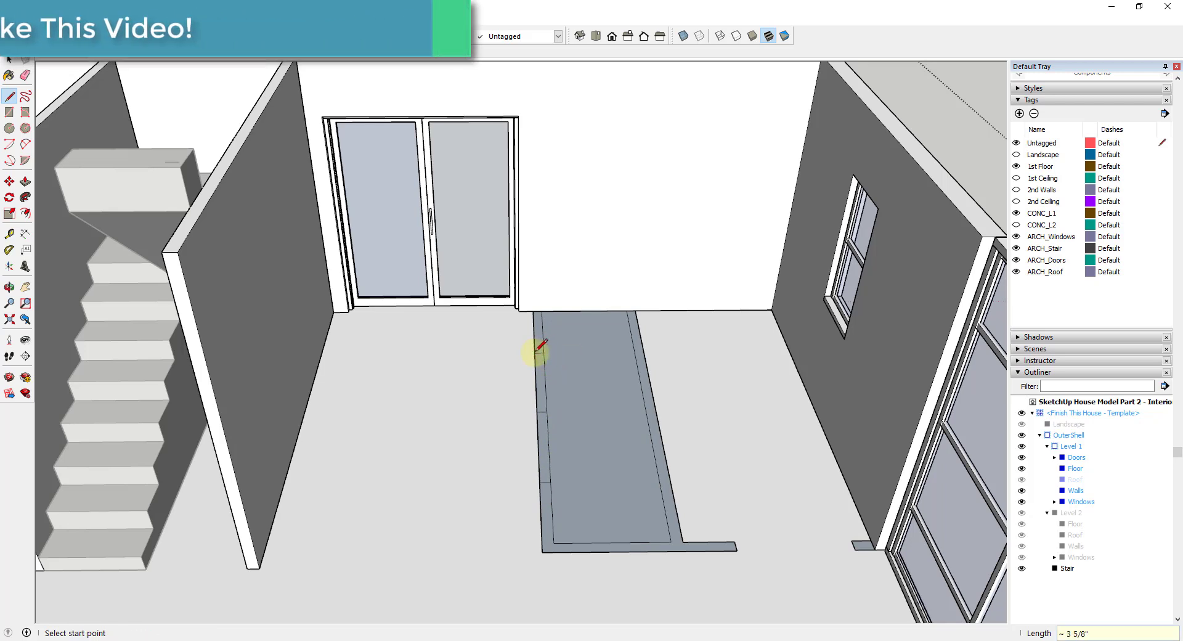
key("e")
left_click_drag(537, 396, 539, 480)
key("space")
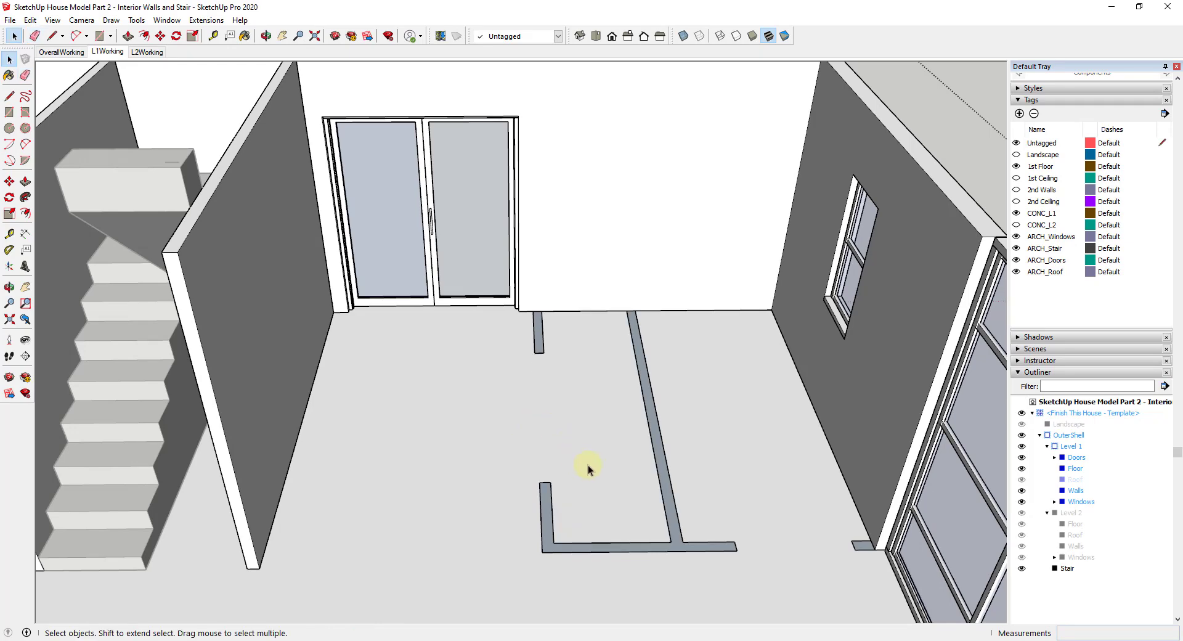
Push/pull the three wall strip faces on the floor up 9', level with the exterior walls
mouse_move(586, 468)
middle_mouse_down()
mouse_move(766, 518)
mouse_move(842, 469)
middle_mouse_up()
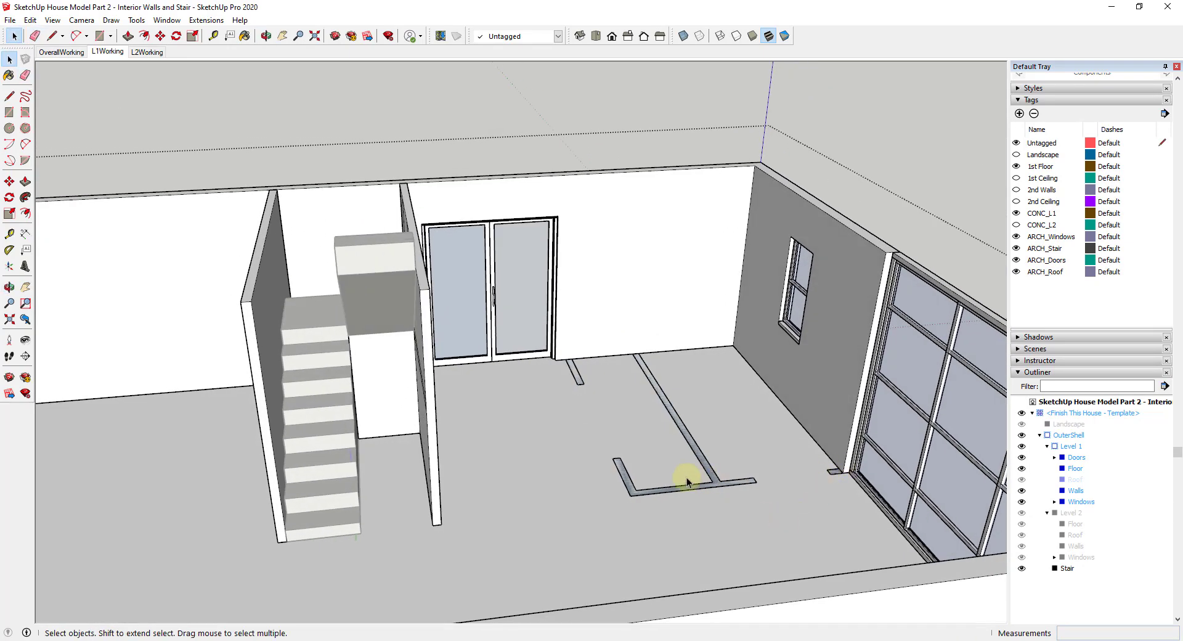
key("p")
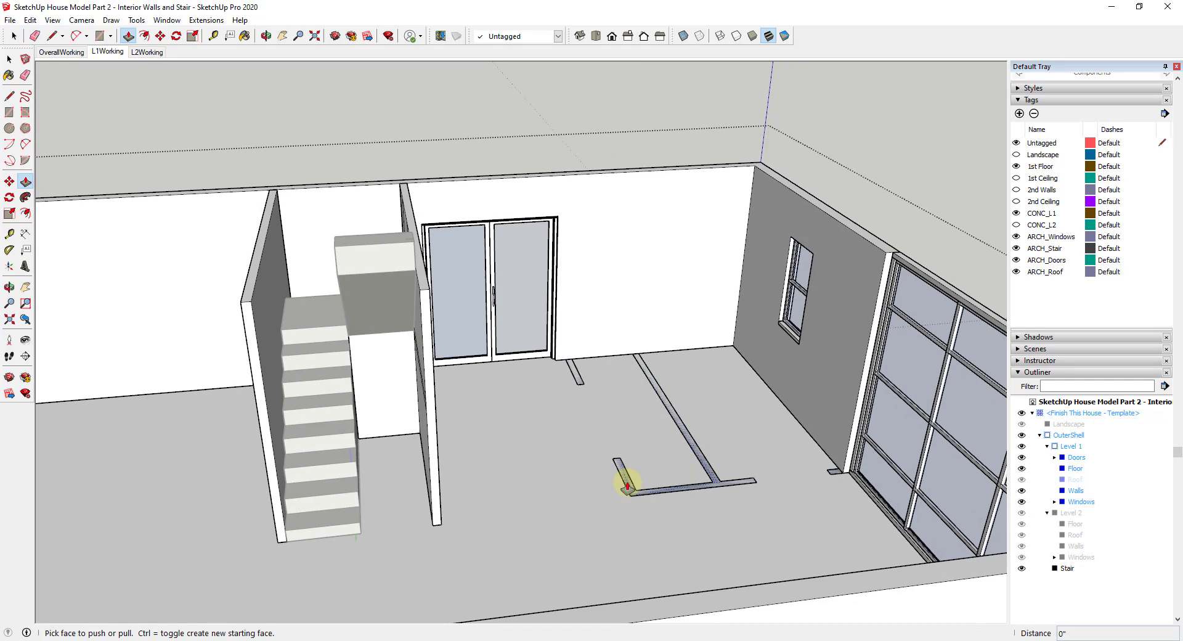
left_click_drag(626, 482, 884, 255)
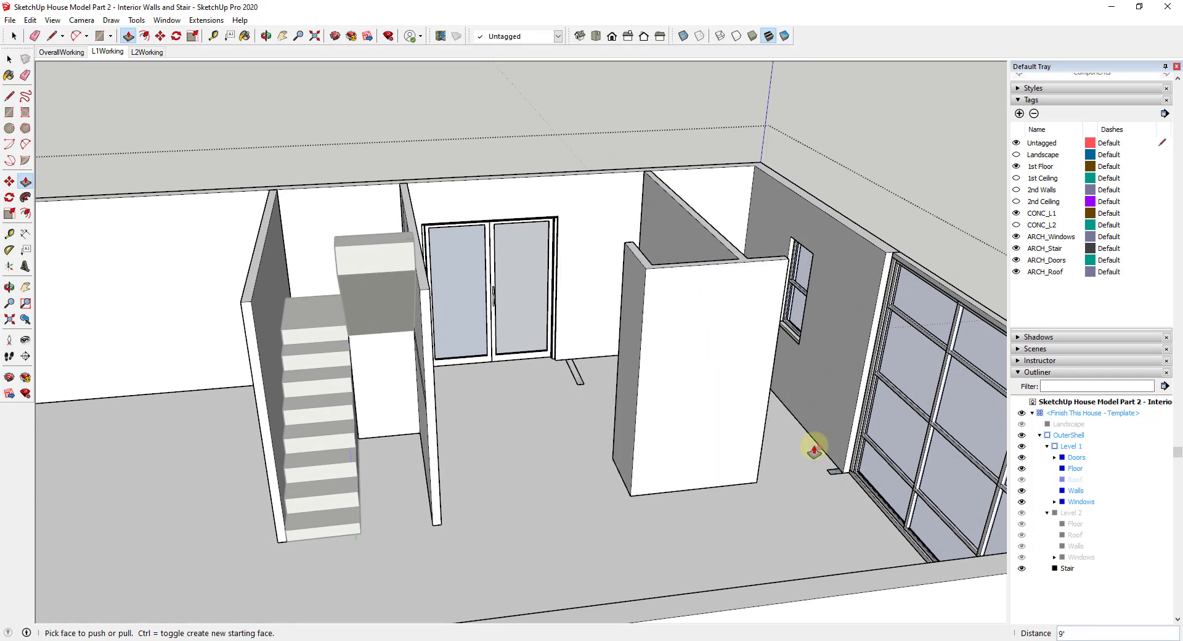
left_click_drag(831, 475, 887, 256)
left_click(887, 256)
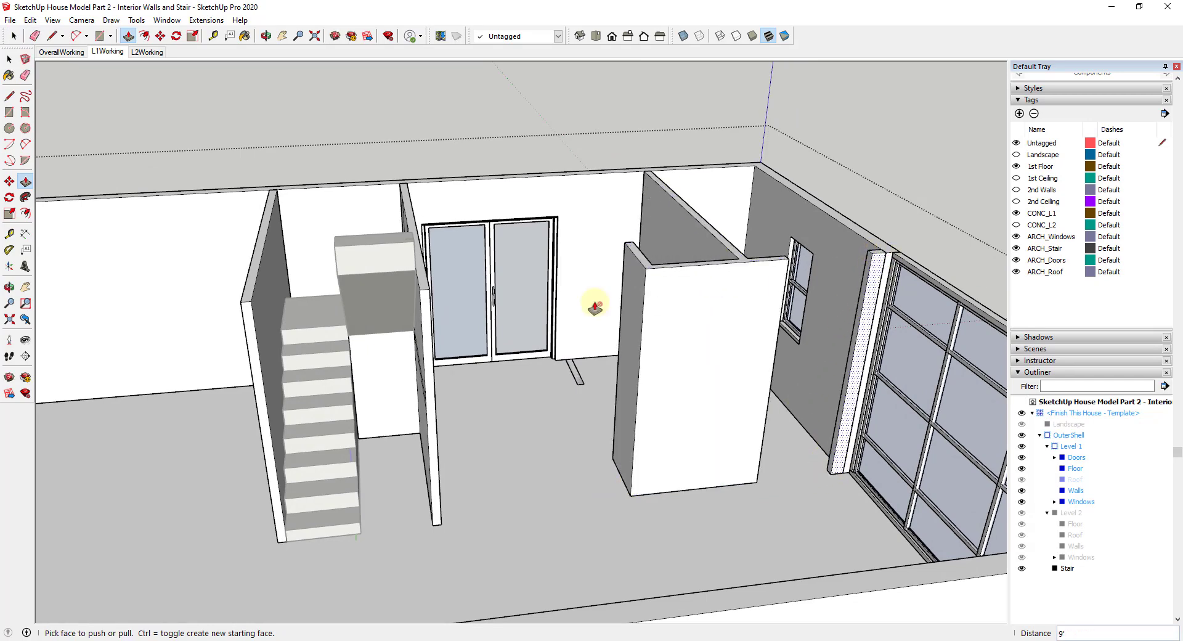
left_click_drag(574, 373, 549, 184)
Draw a 6' by 3 5/8" rectangle bridging the wall tops across the wide opening facing the stair
scroll(877, 258, "up", 3)
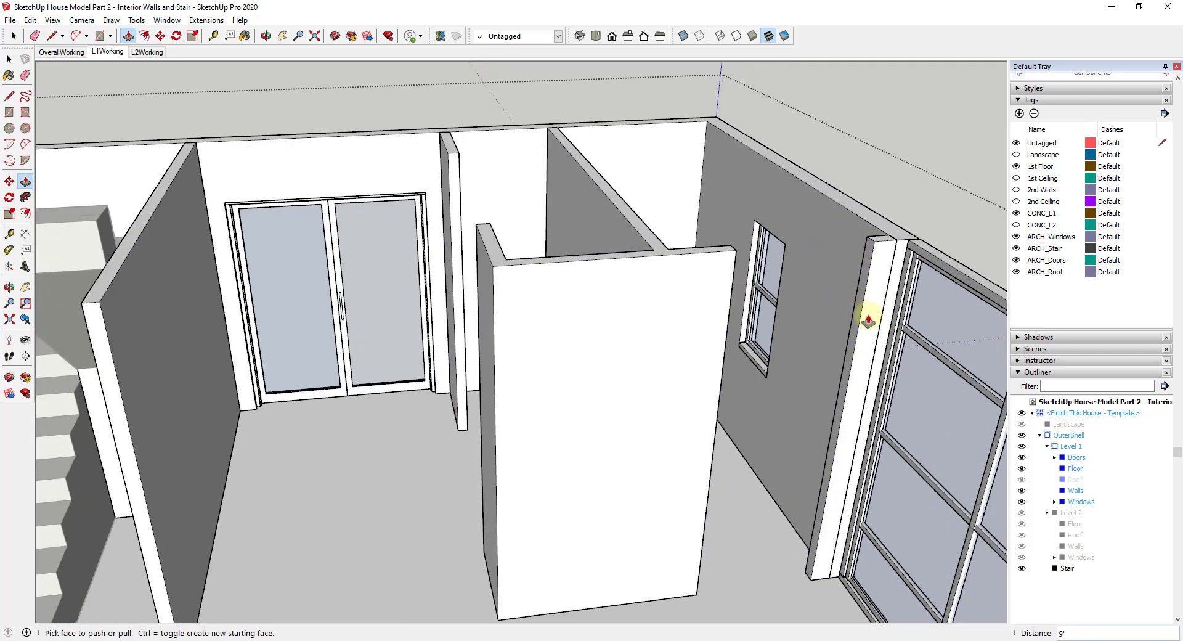
scroll(826, 377, "down", 3)
scroll(674, 342, "up", 2)
middle_click_drag(575, 263, 577, 351)
key("space")
key("p")
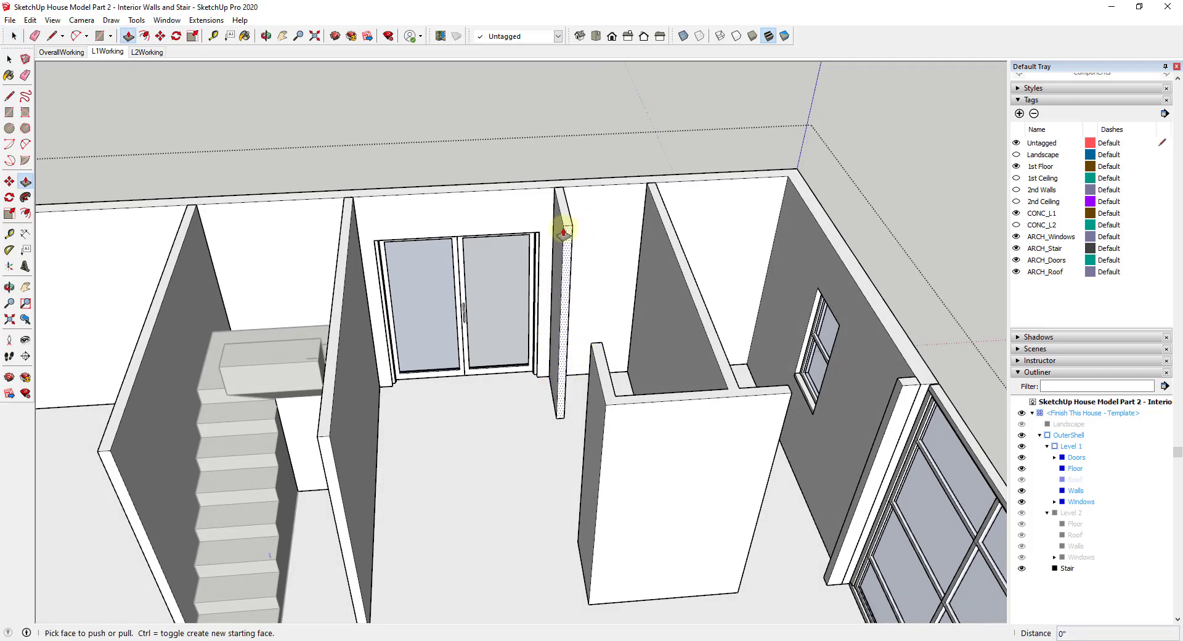
key("r")
left_click(563, 226)
left_click(612, 354)
key("space")
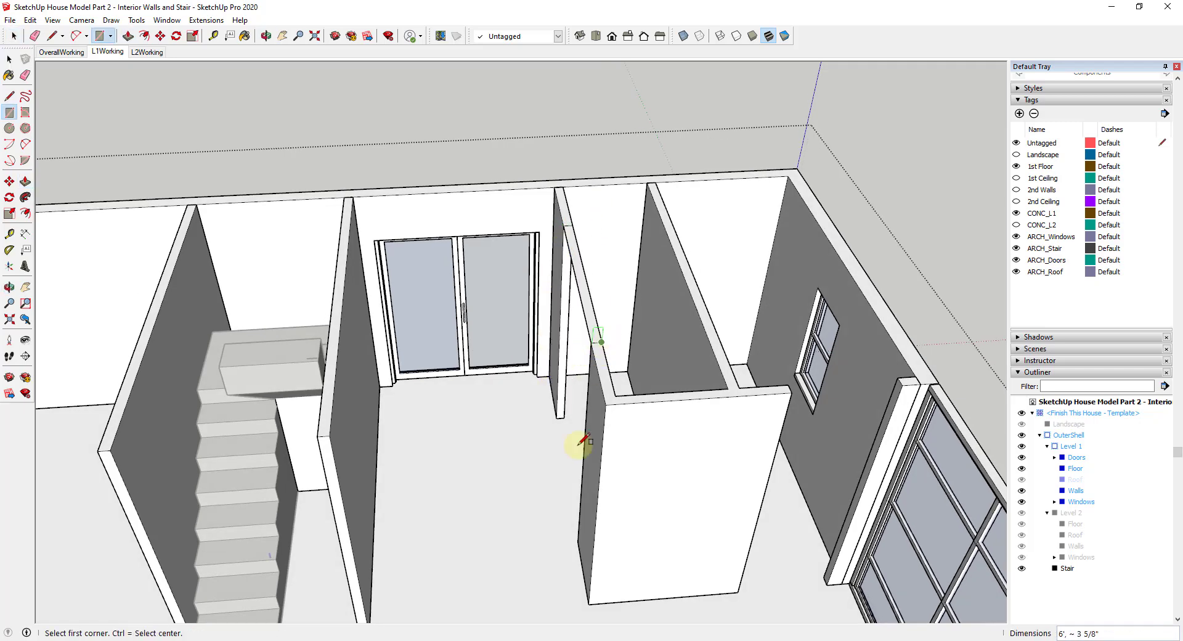
Draw a 7' vertical line up from the floor on the end of the short wall beside the wide opening
middle_click_drag(576, 443, 665, 248)
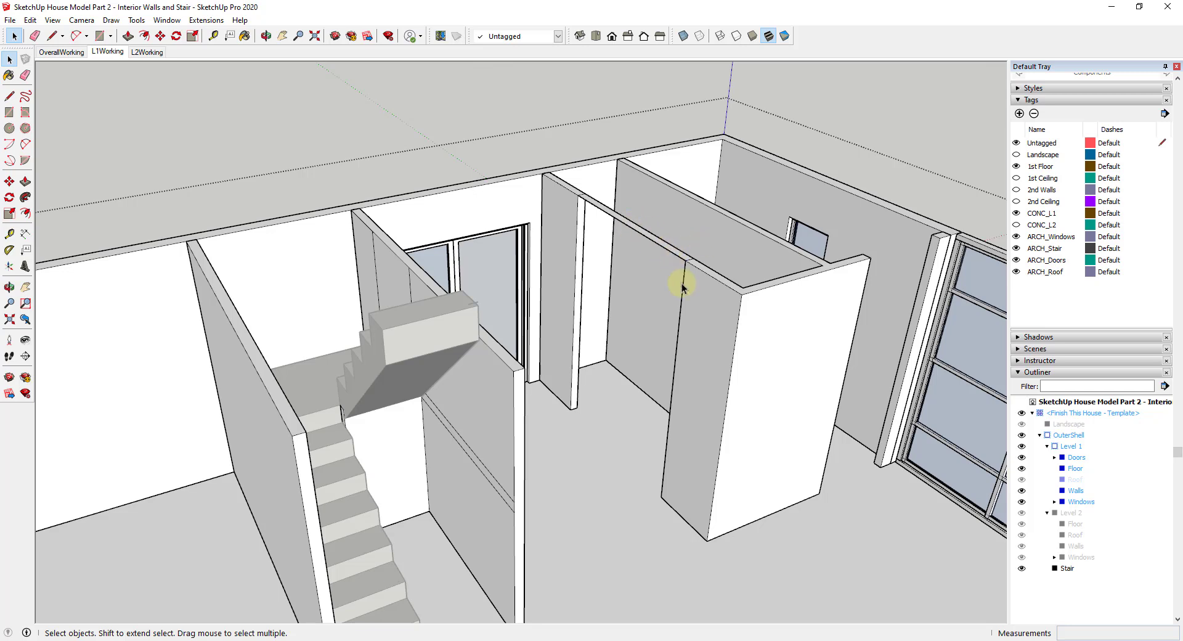
key("l")
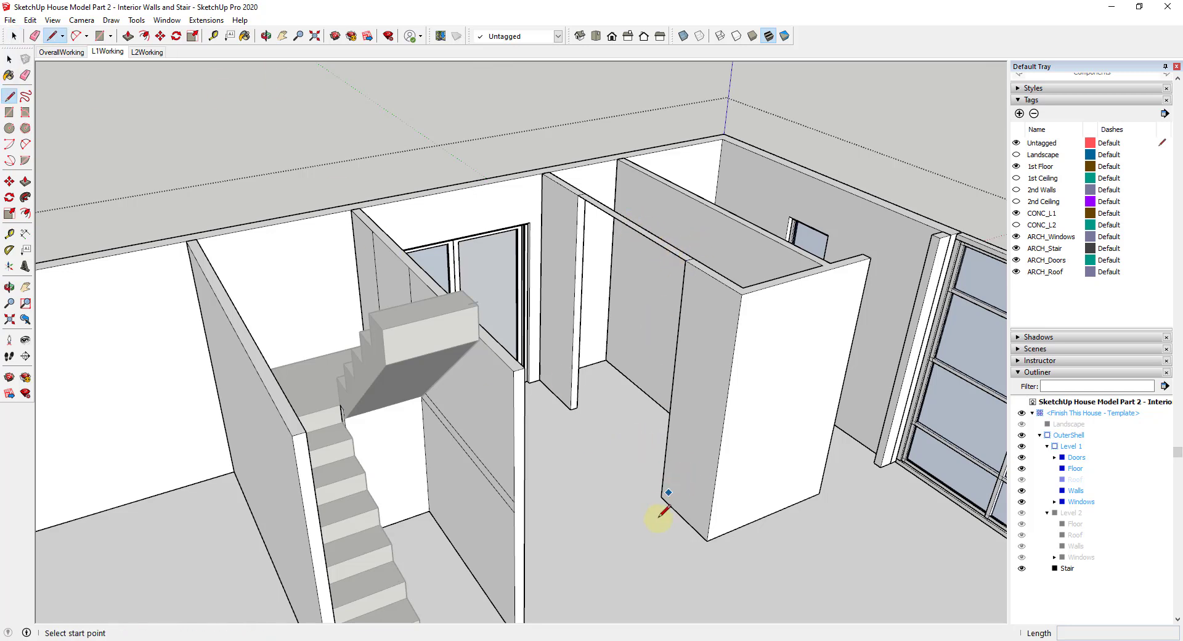
left_click(570, 409)
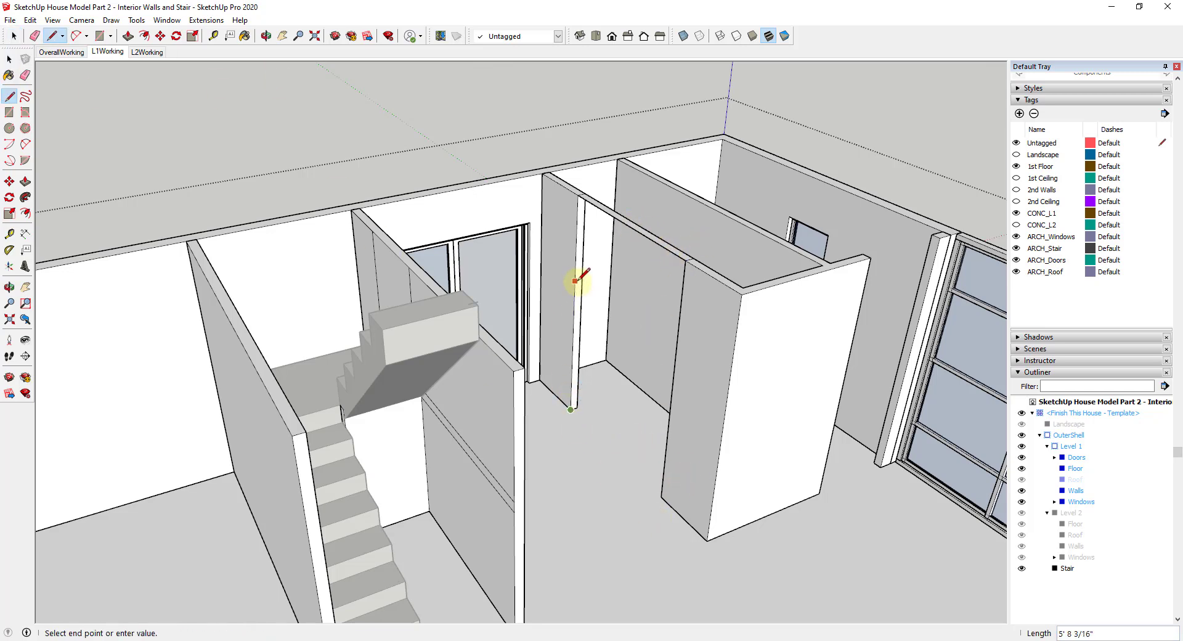
type("7'")
key("Return")
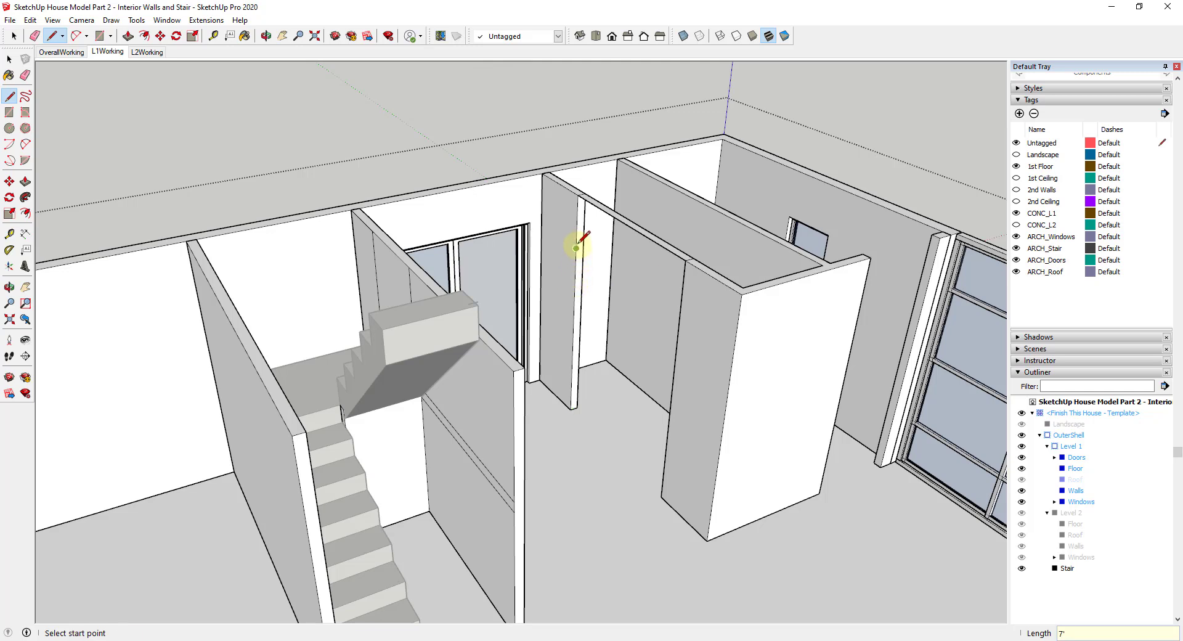
Push/pull the bridging face down 2' to the line's endpoint, forming the header over the wide opening
key("p")
left_click(612, 222)
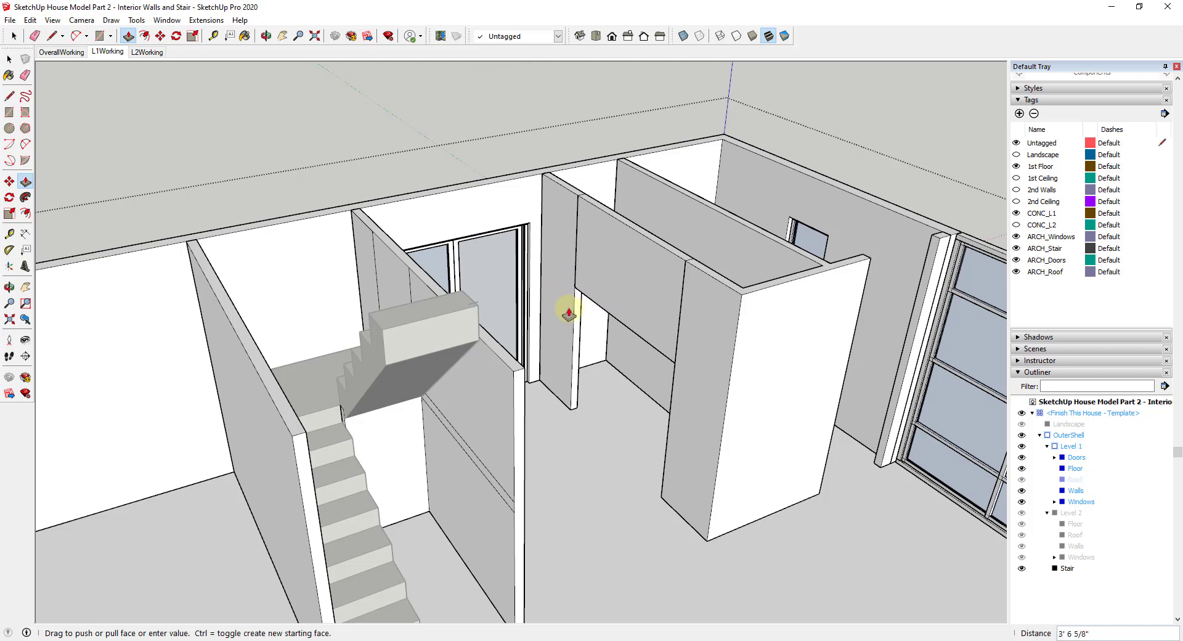
left_click(573, 248)
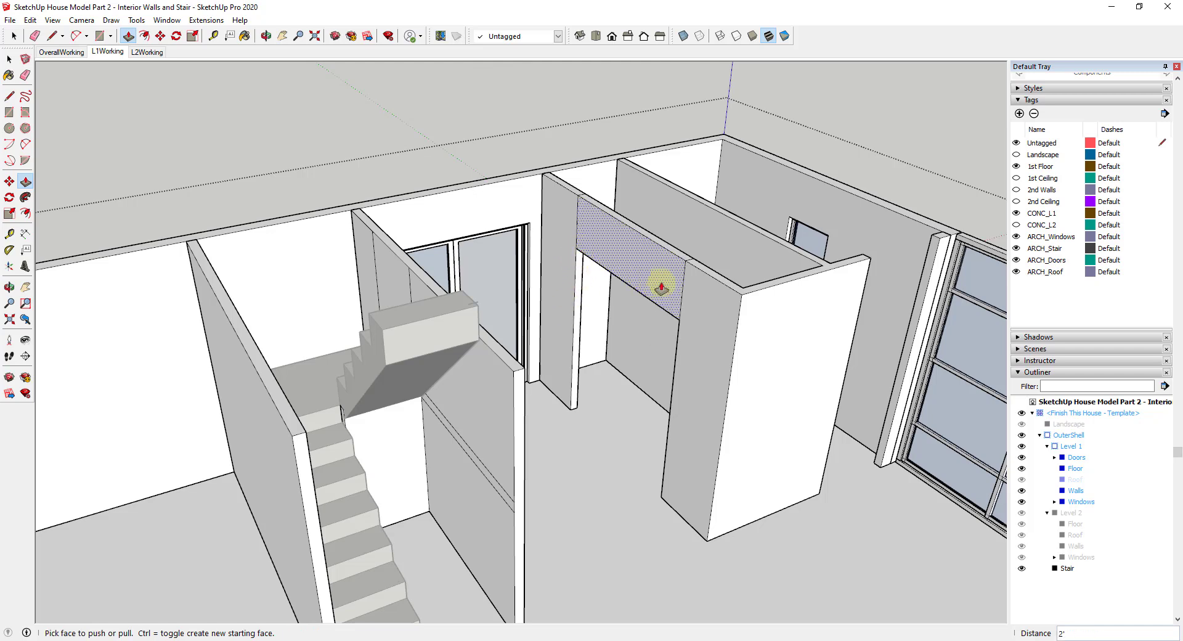
Erase the leftover seams between the header and the adjoining walls on the top and on both faces
key("e")
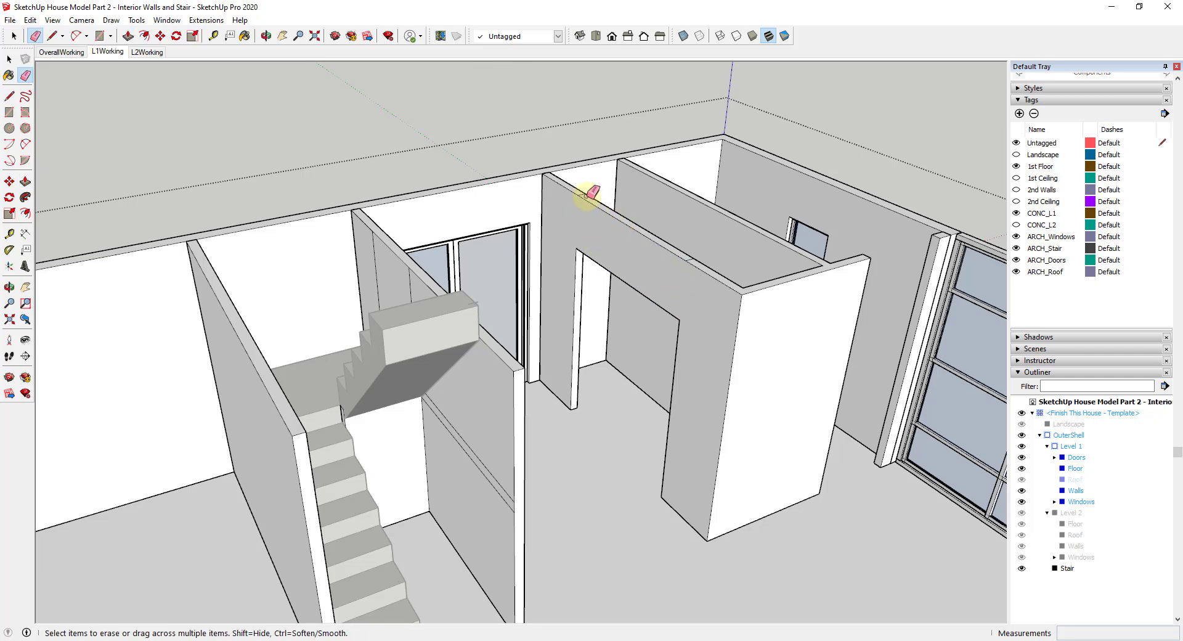
scroll(585, 192, "up", 4)
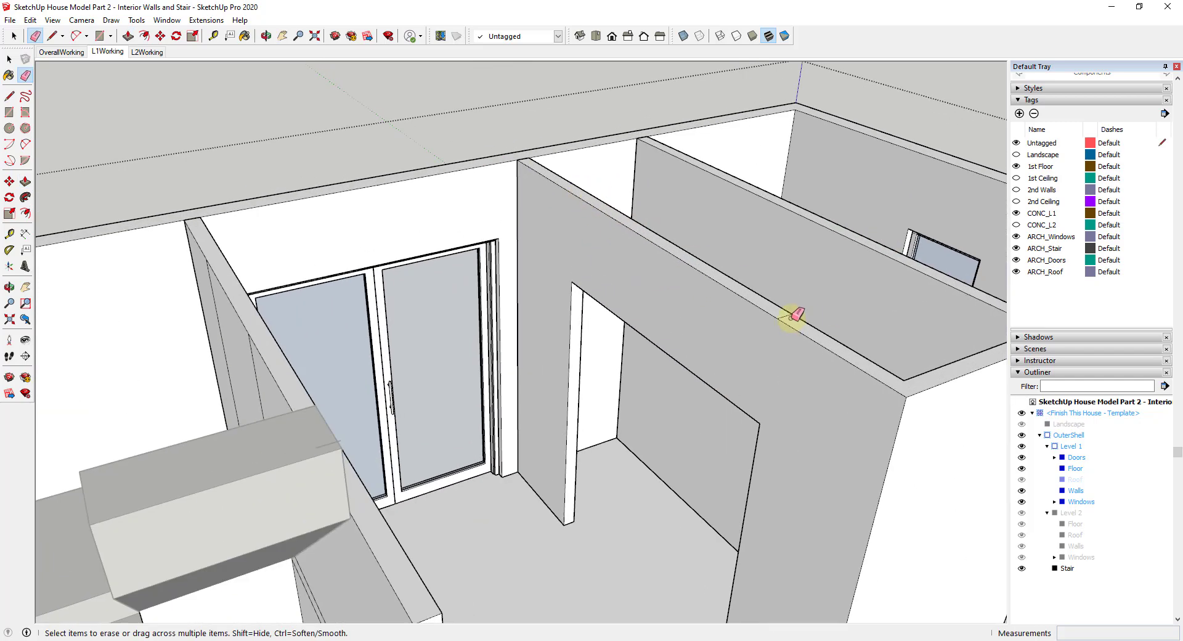
scroll(801, 443, "down", 3)
mouse_move(839, 459)
middle_mouse_down()
mouse_move(493, 456)
mouse_move(444, 427)
middle_mouse_up()
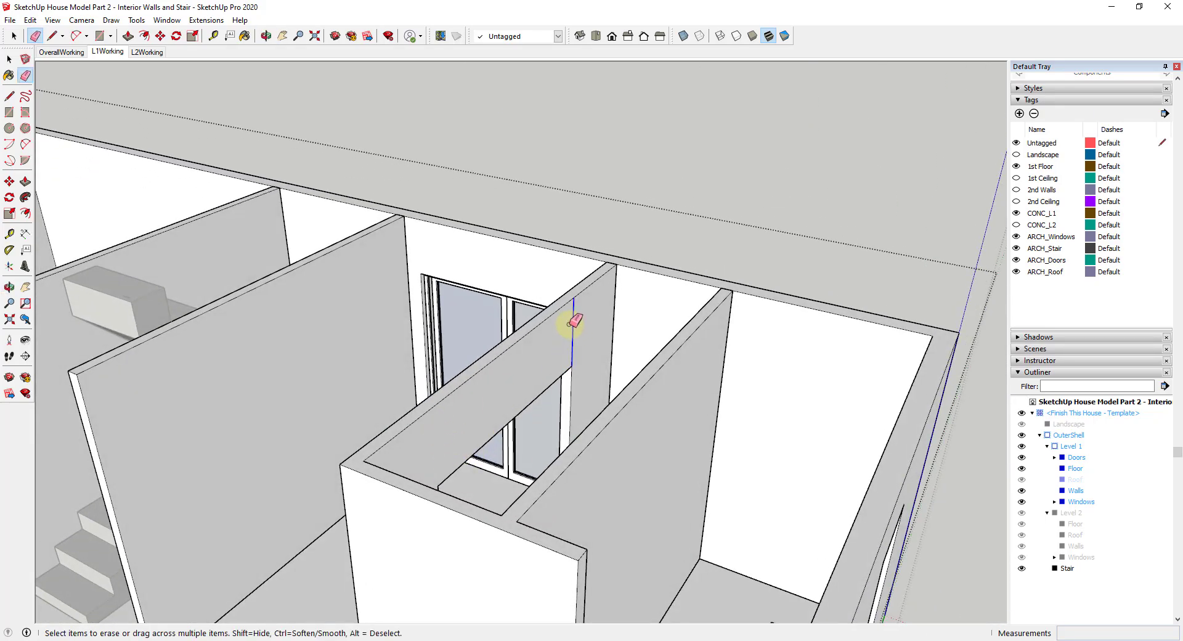
scroll(576, 377, "down", 3)
middle_click_drag(576, 377, 863, 503)
scroll(892, 412, "up", 6)
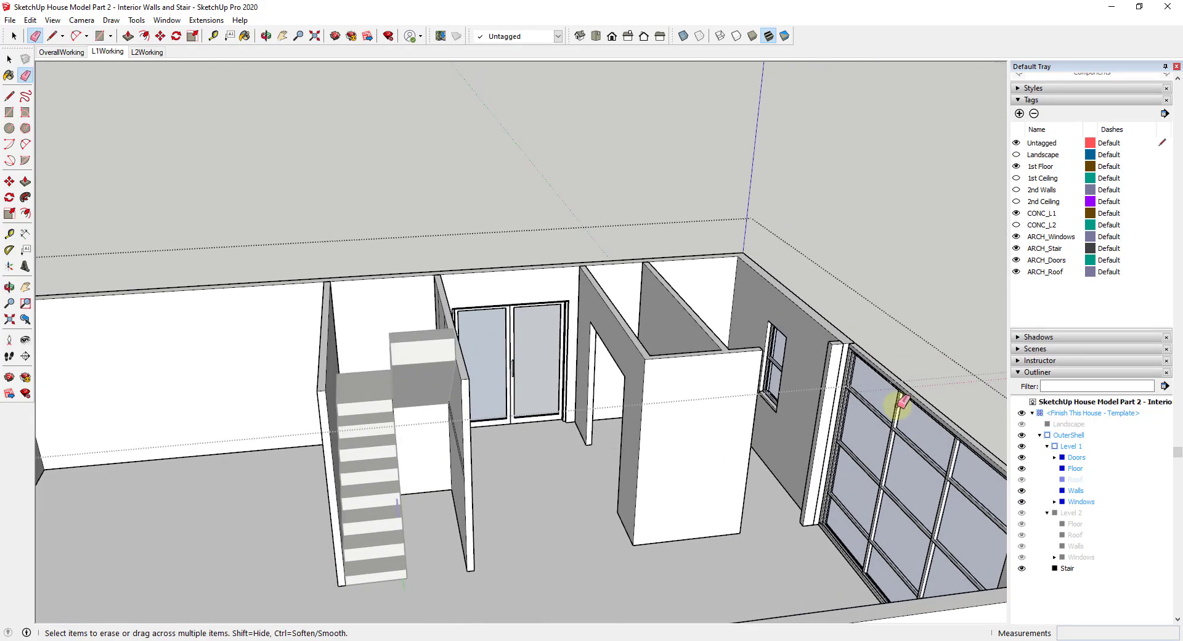
Draw a rectangle bridging the wall tops across the 3' opening beside the exterior wall
key("r")
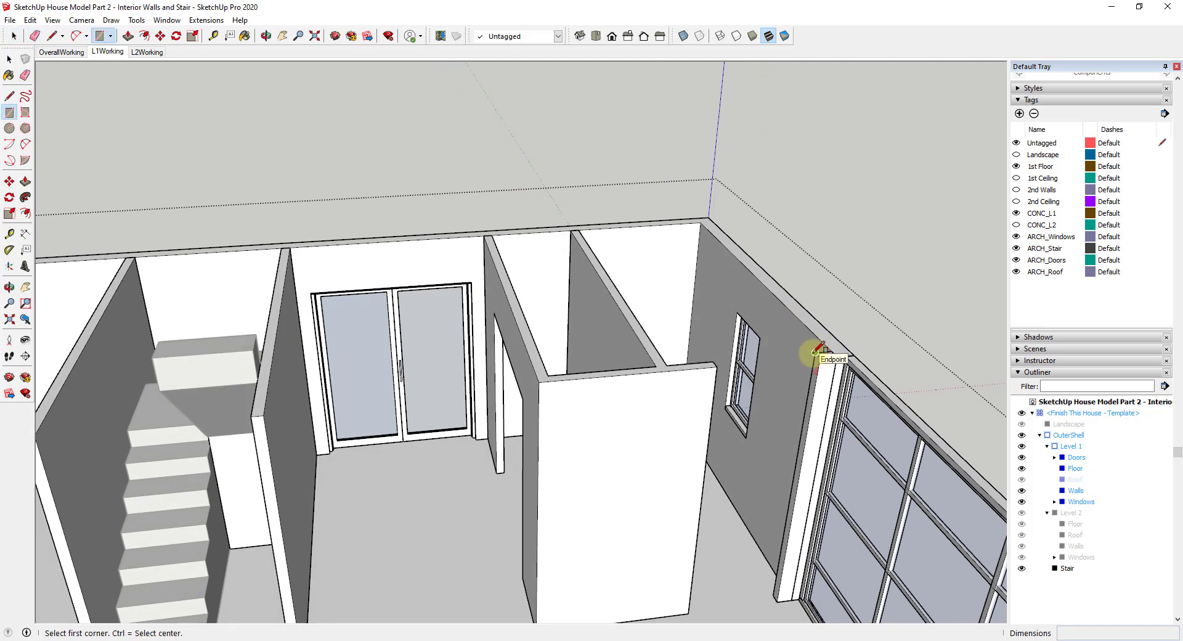
left_click(822, 354)
key("space")
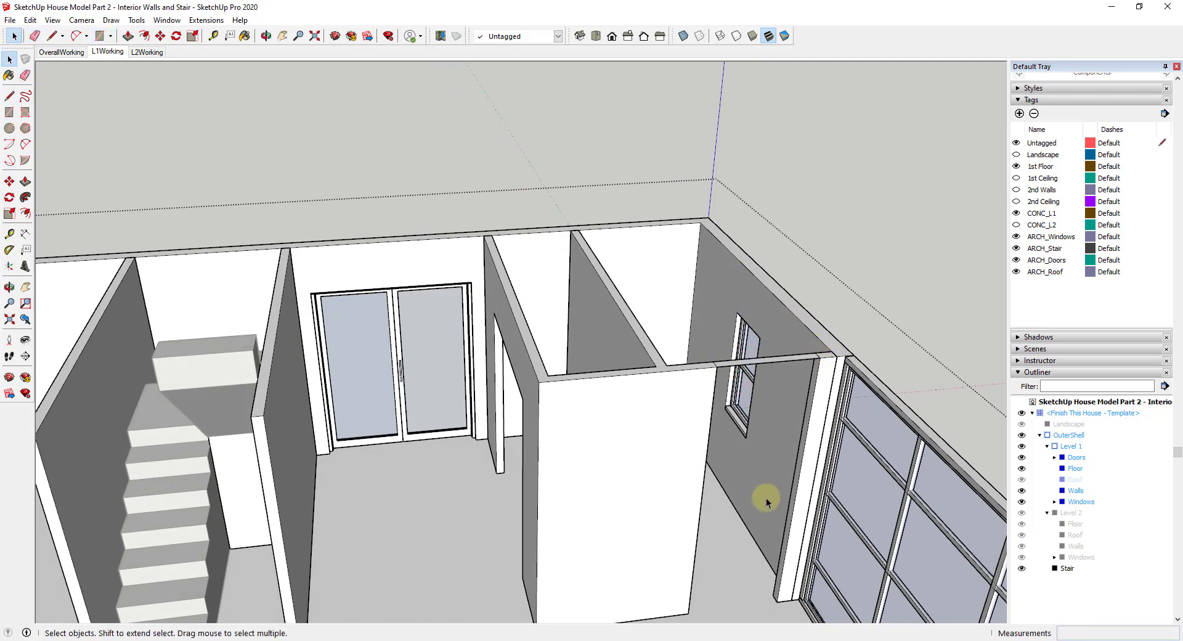
Draw a 7' vertical line up from the floor on the wall stub beside the 3' opening
key("l")
left_click(776, 601)
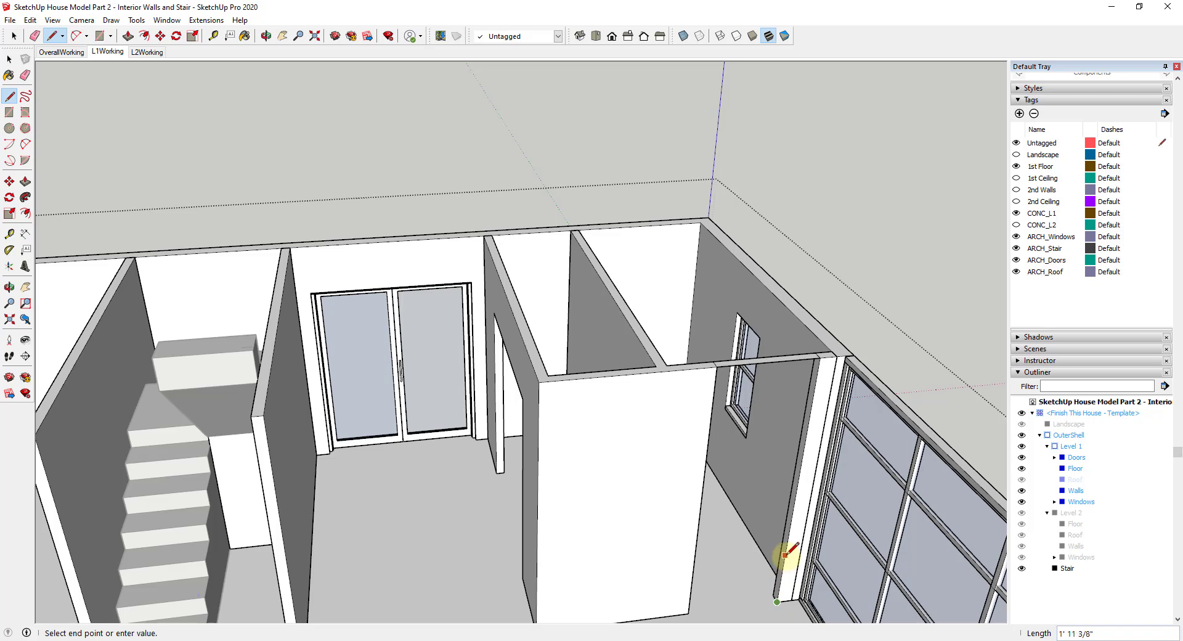
key("Escape")
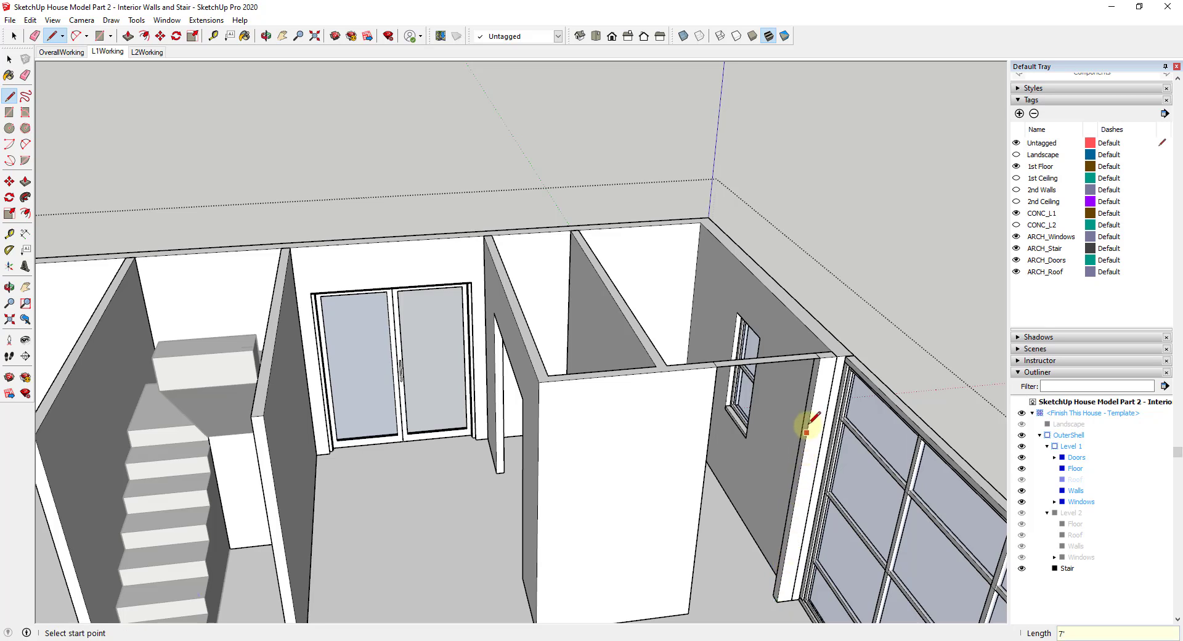
Push/pull the bridging face beside the exterior wall down to the 7' line's endpoint, forming the header over the 3' opening
key("space")
key("p")
left_click(801, 365)
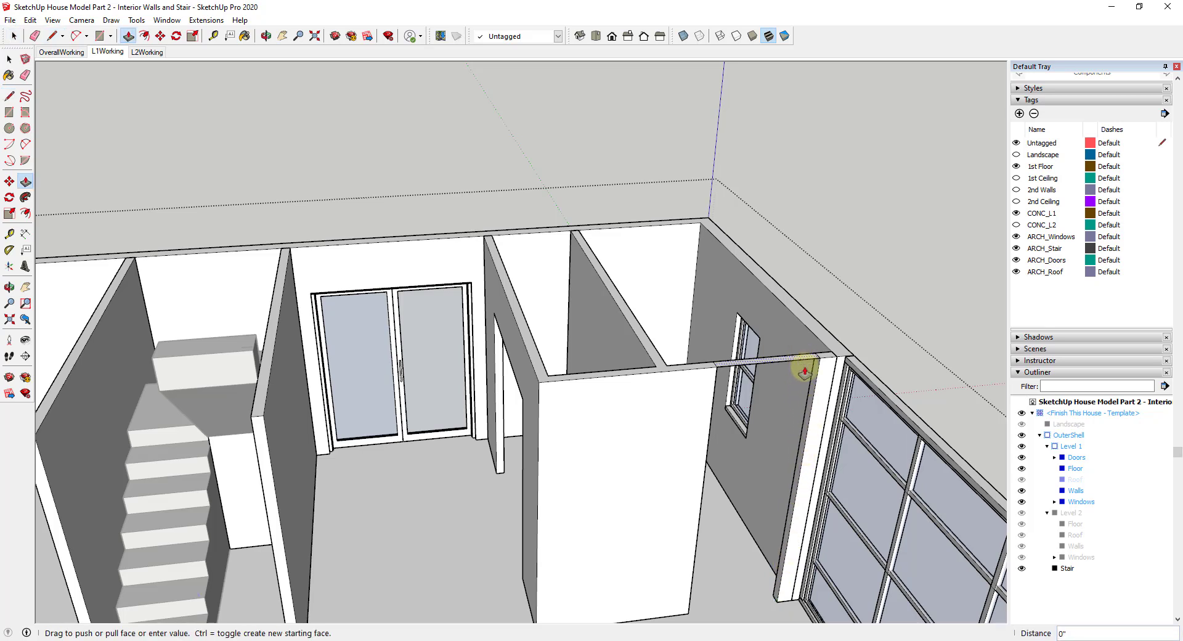
Erase the leftover seams between the 3' opening's header and the adjoining walls
key("space")
key("e")
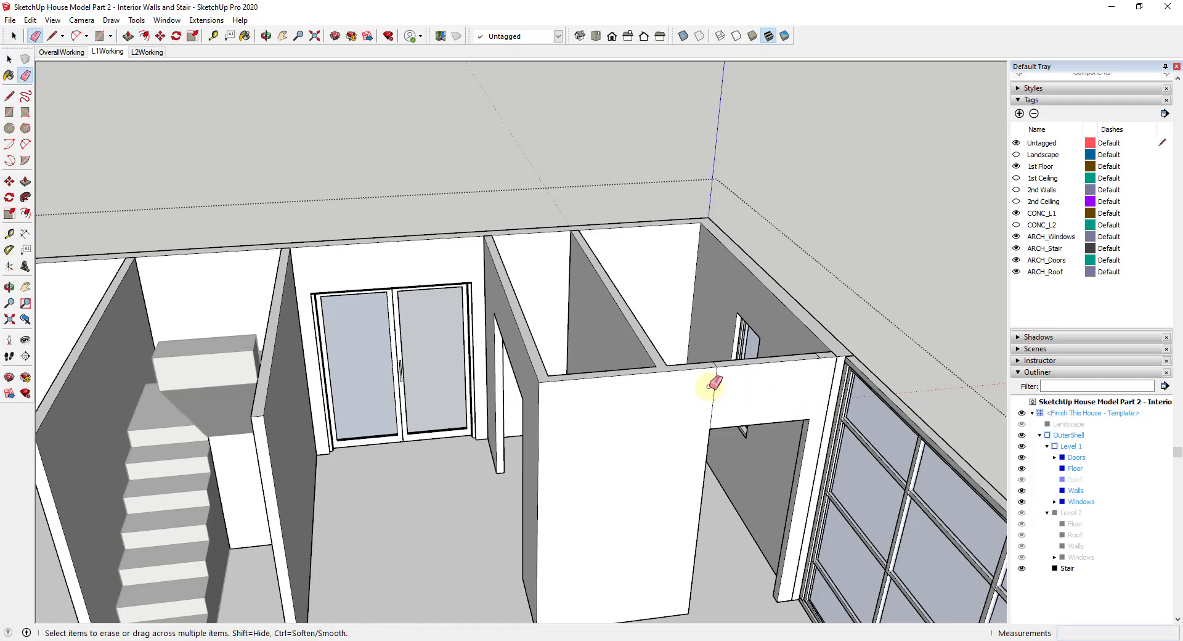
mouse_move(821, 351)
middle_mouse_down()
mouse_move(252, 323)
mouse_move(755, 491)
middle_mouse_up()
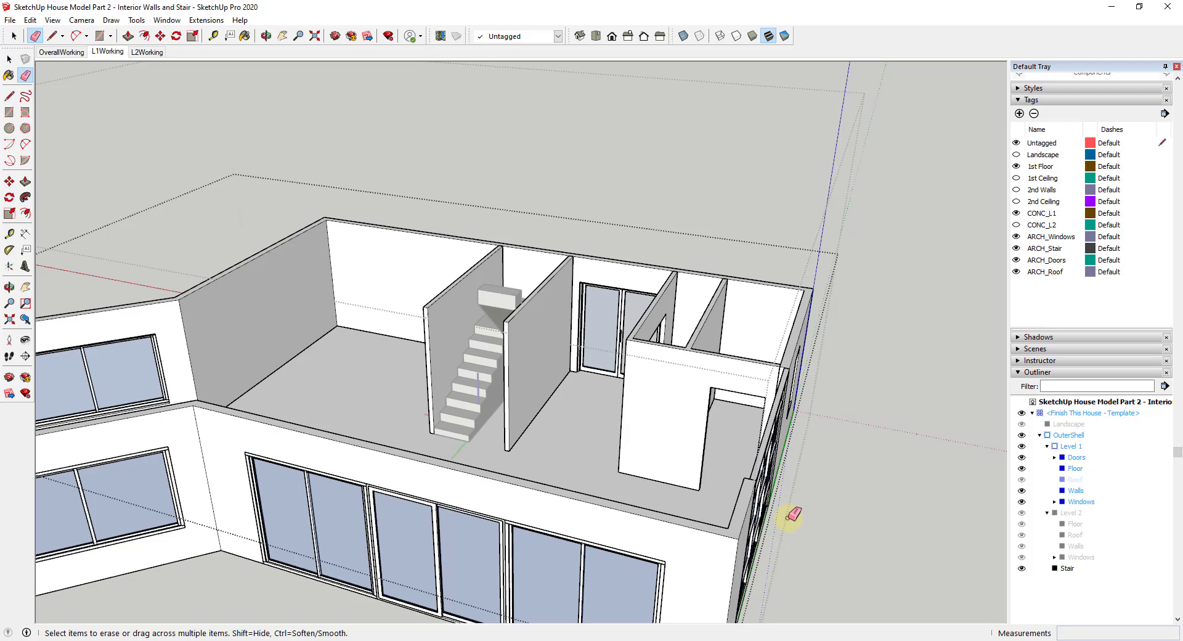
scroll(694, 474, "down", 5)
middle_click_drag(731, 449, 819, 472)
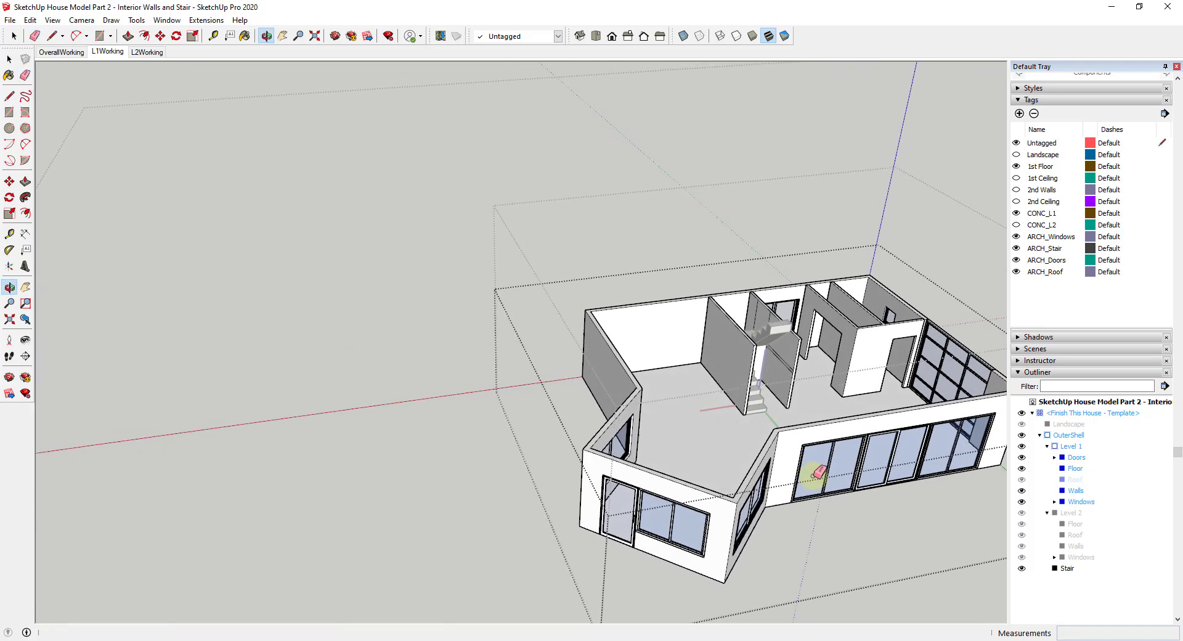
Select all Level 1 interior wall geometry, including both stair walls and the room walls, and make it a group
scroll(795, 340, "up", 2)
scroll(747, 367, "up", 2)
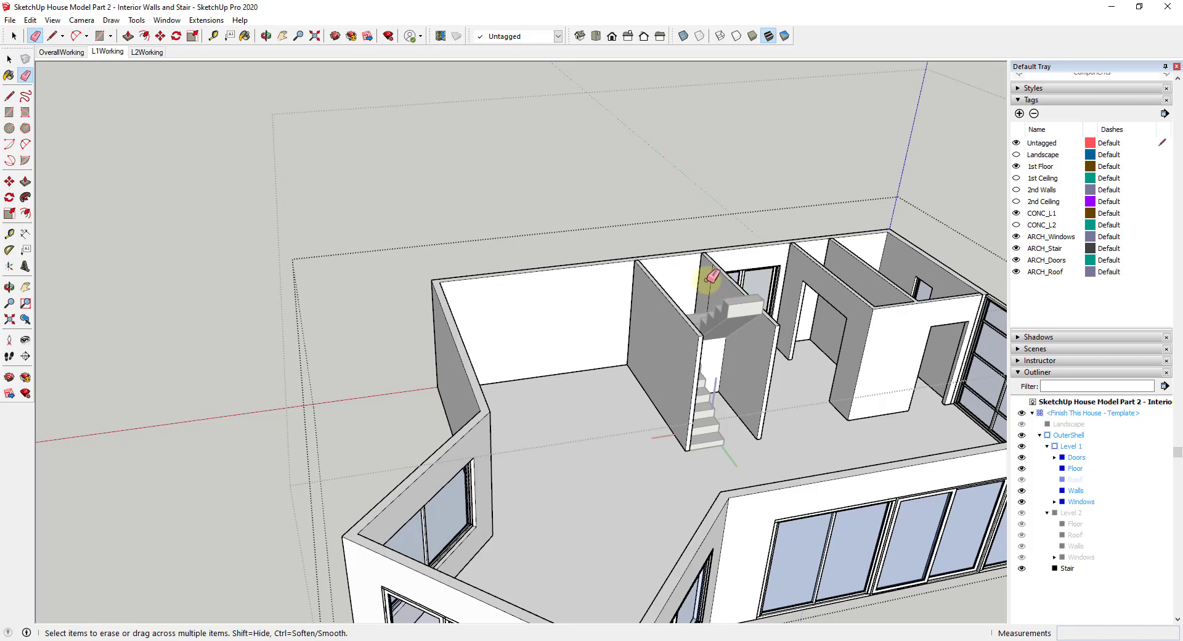
scroll(711, 277, "down", 5)
scroll(782, 342, "up", 4)
key("space")
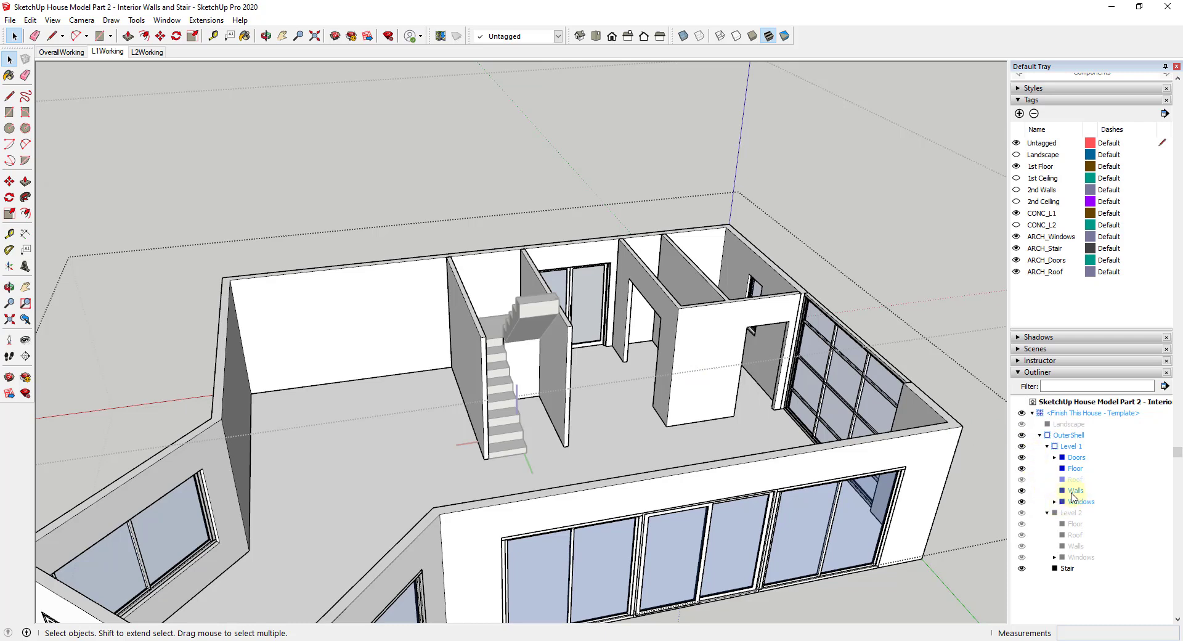
left_click(465, 351)
left_click(564, 352, "shift")
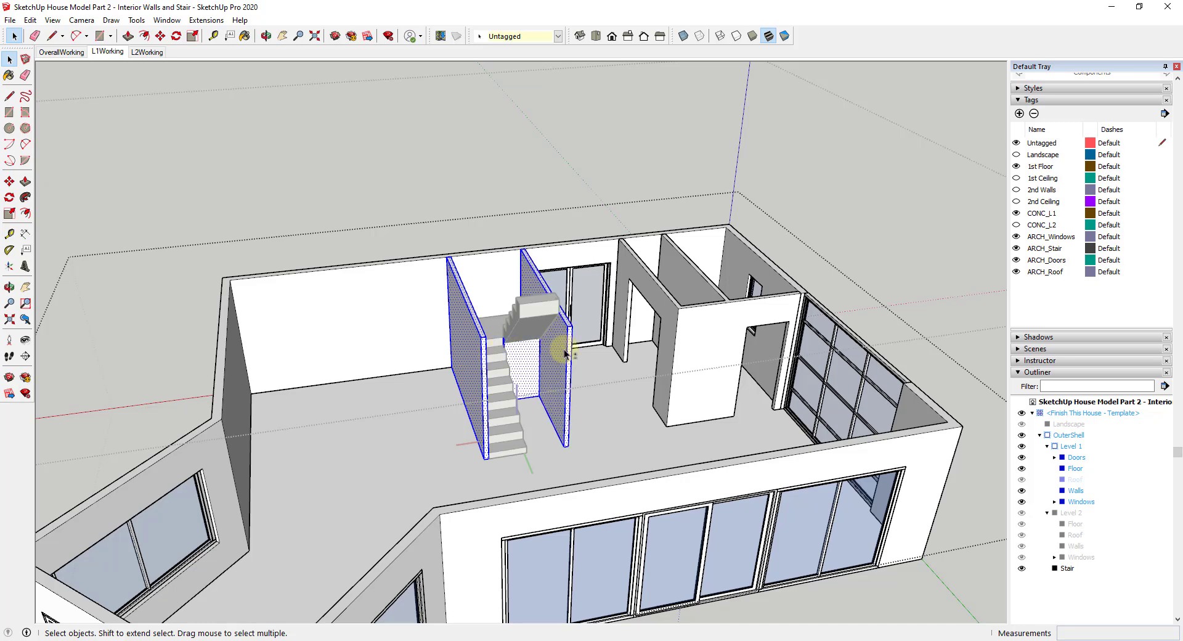
left_click(631, 279, "shift")
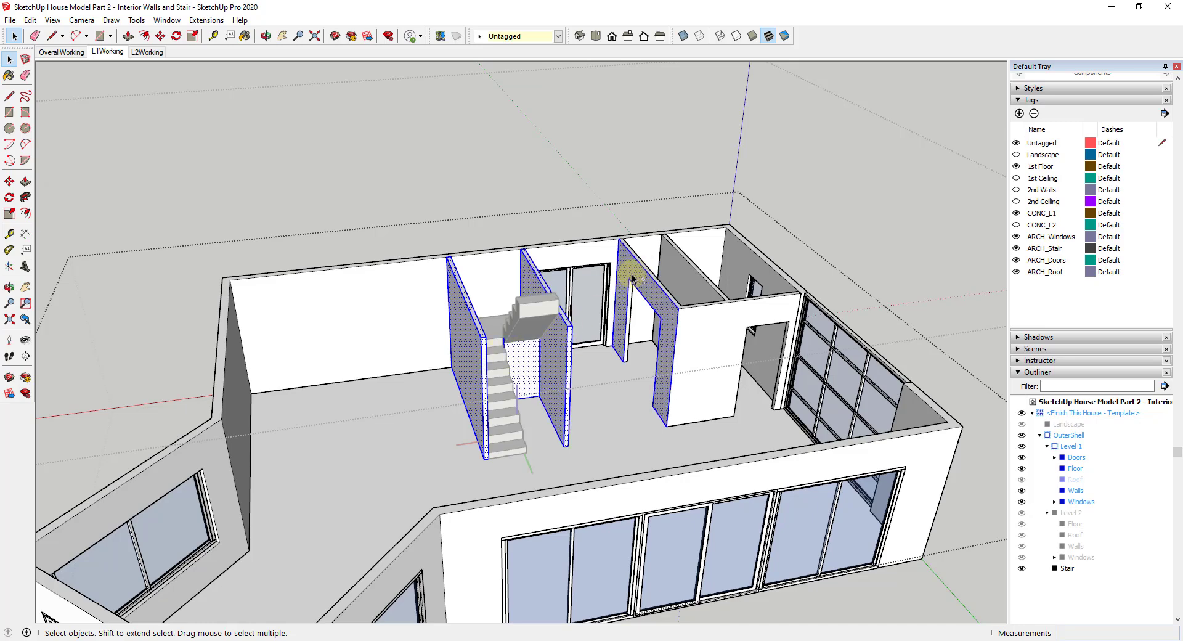
double_click(632, 278, "shift")
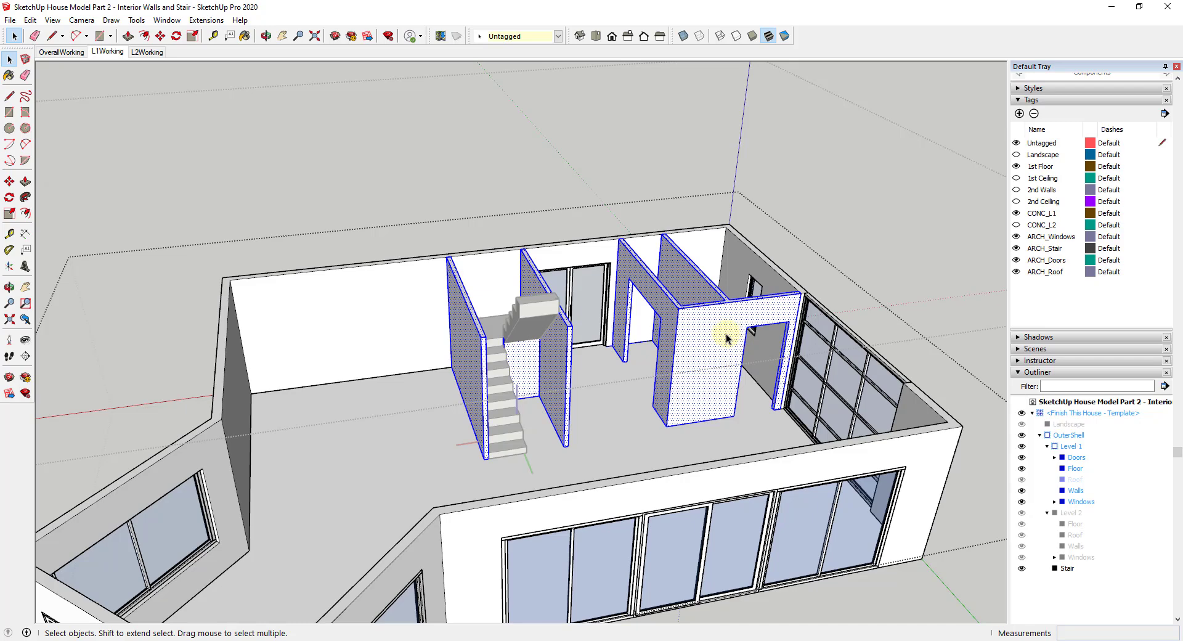
right_click(722, 331)
left_click(752, 343)
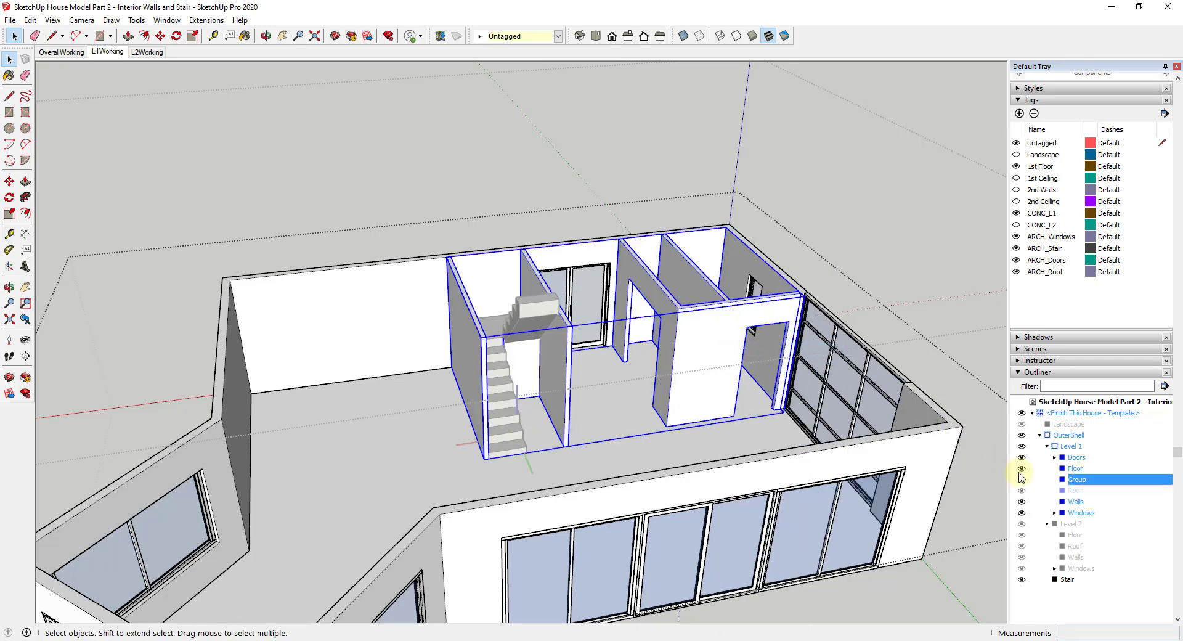
Rename the interior wall group as Interior Walls and nest it inside the Level 1 Walls group
right_click(1076, 483)
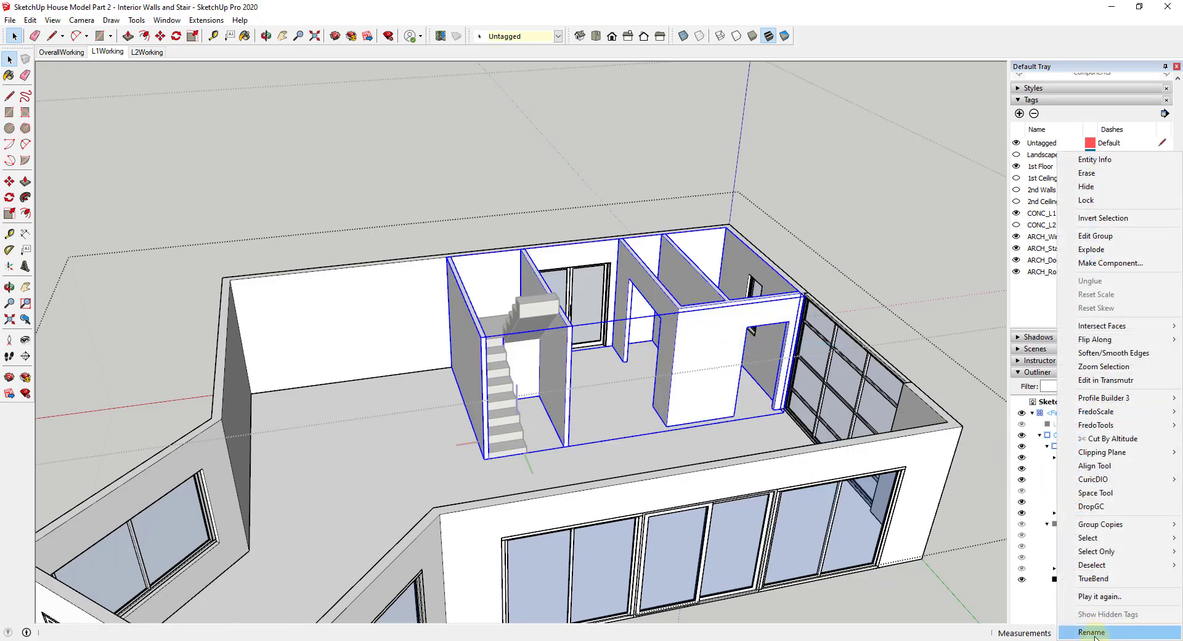
left_click(1088, 634)
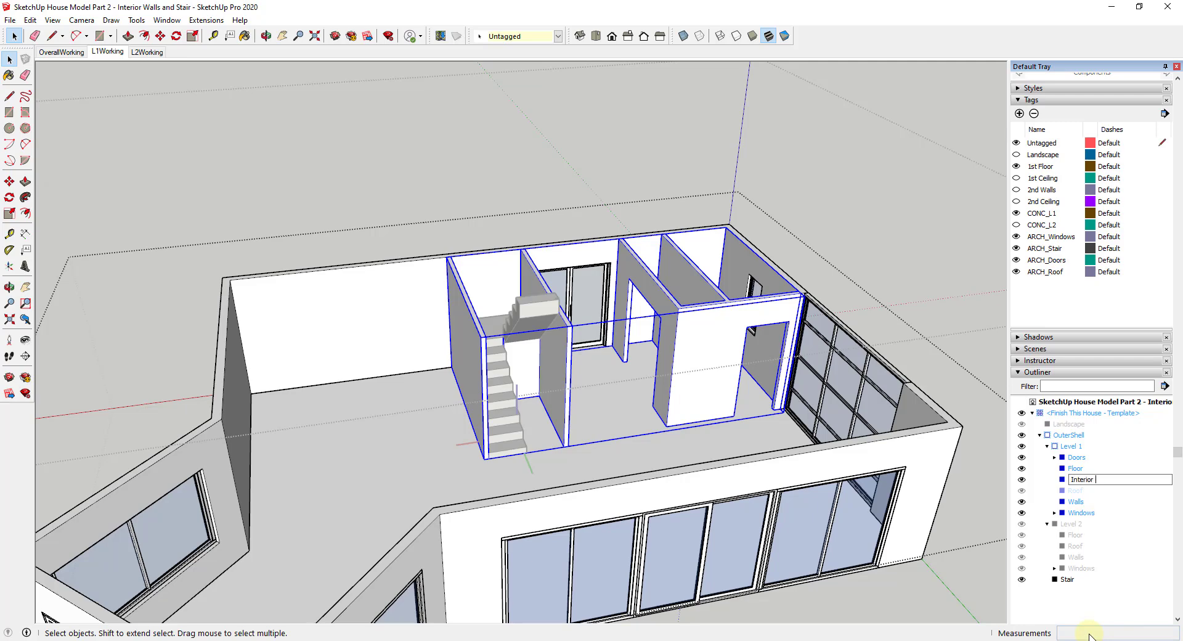
type("Interior Walls")
key("Return")
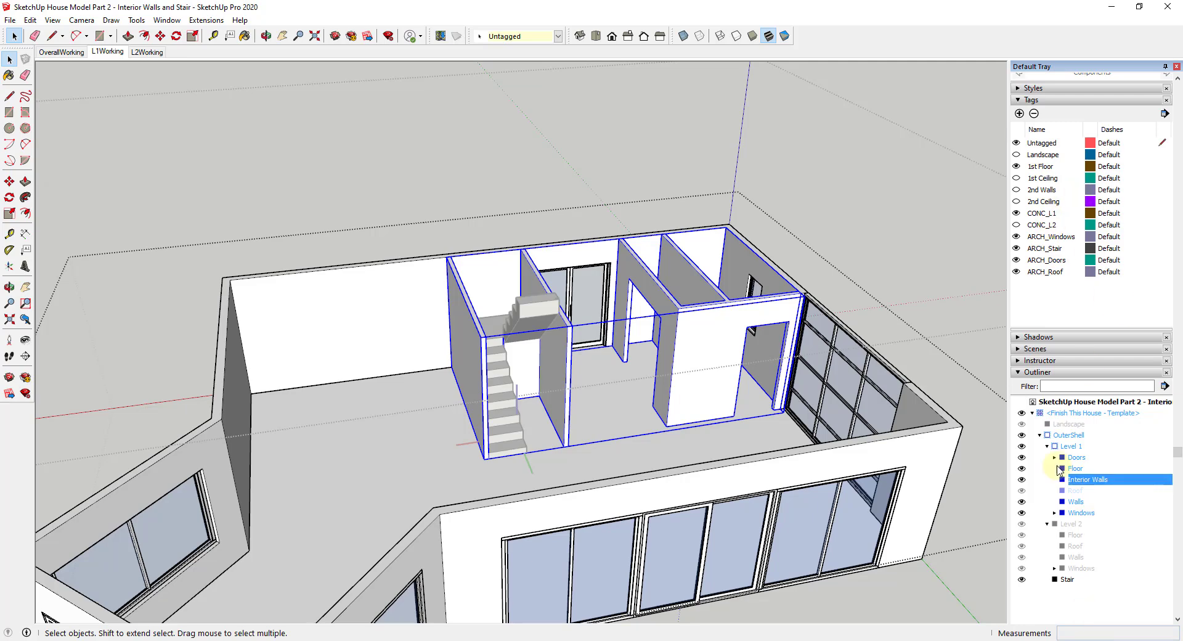
left_click_drag(1077, 481, 1076, 502)
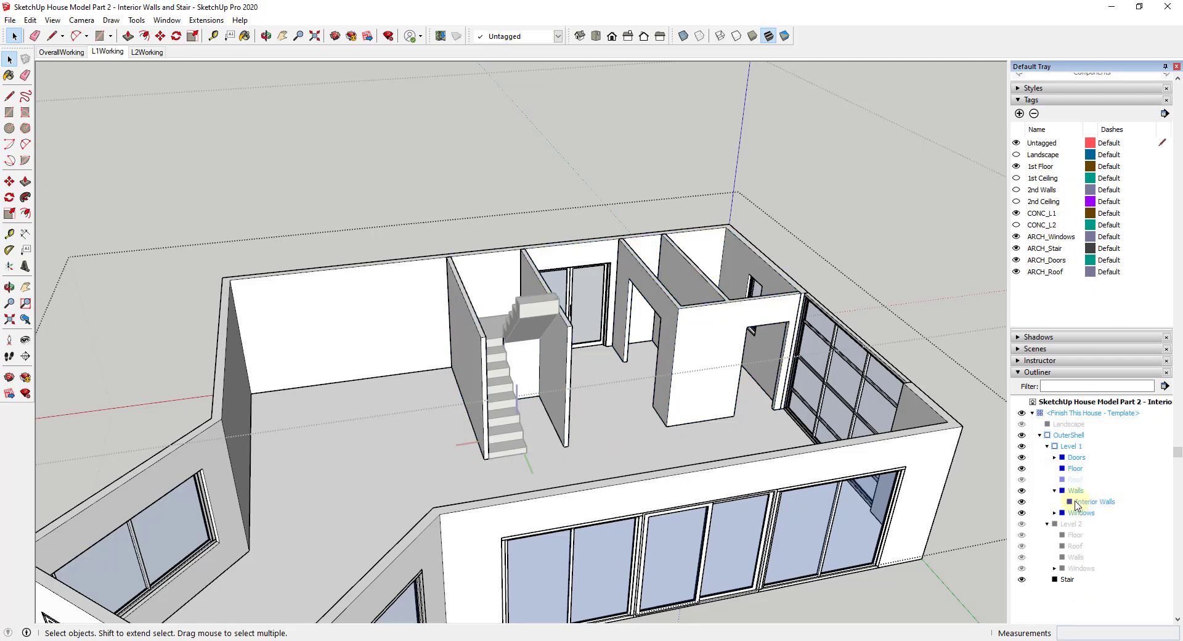
Open the Level 1 Walls group for editing and make a group of all the loose exterior wall geometry
left_click(1075, 490)
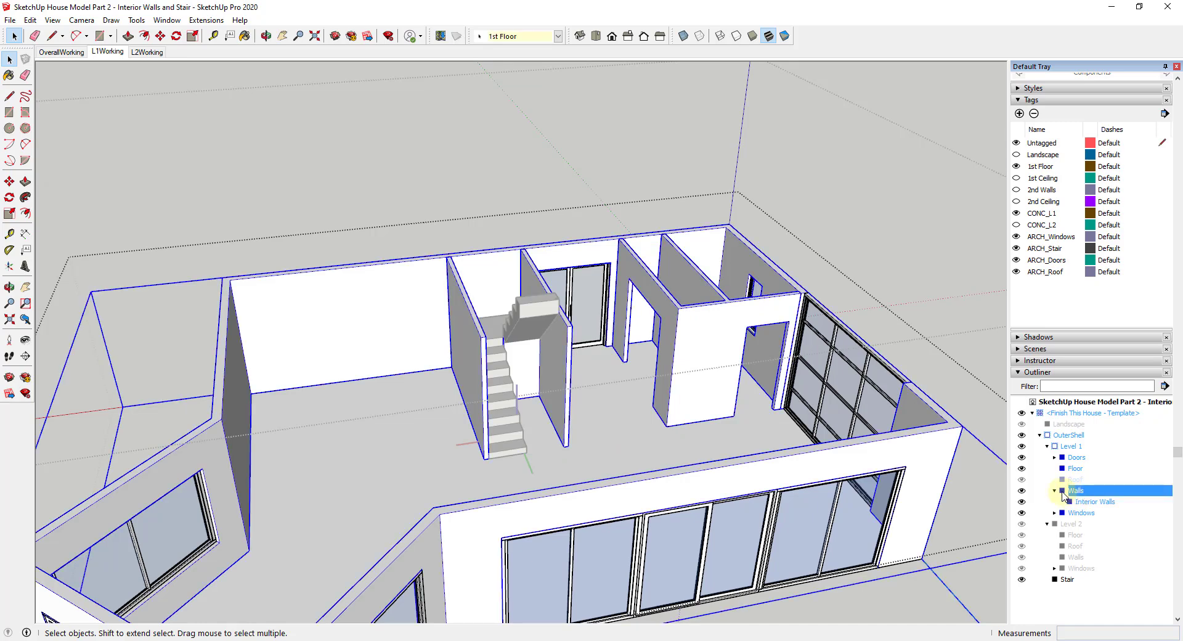
key("ctrl+t")
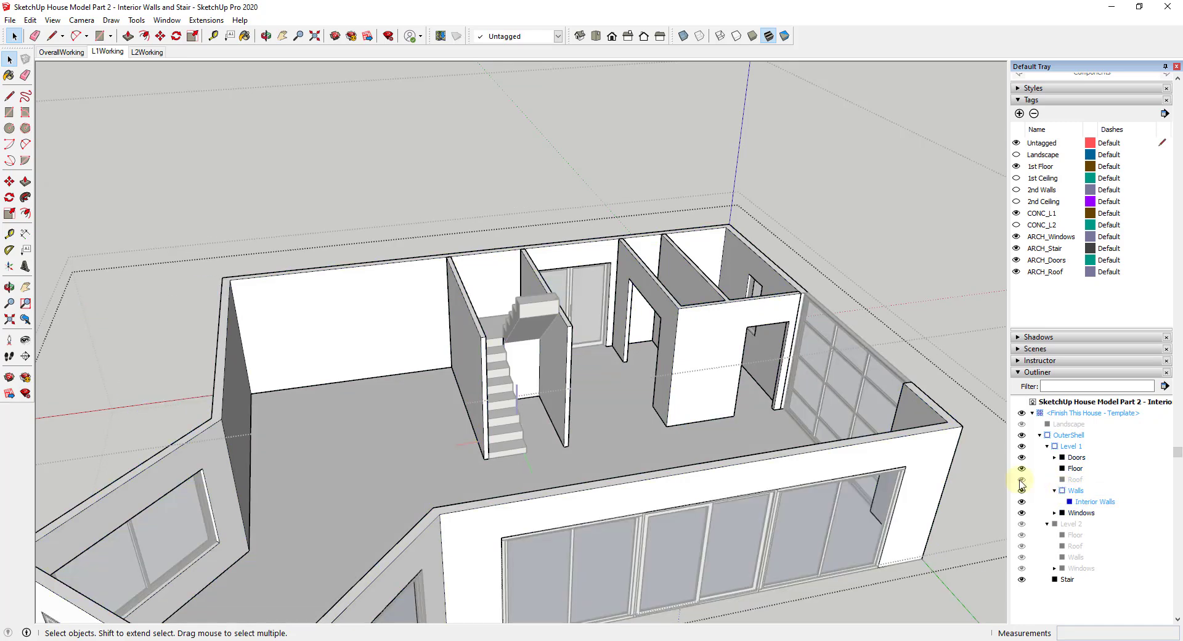
triple_click(917, 457)
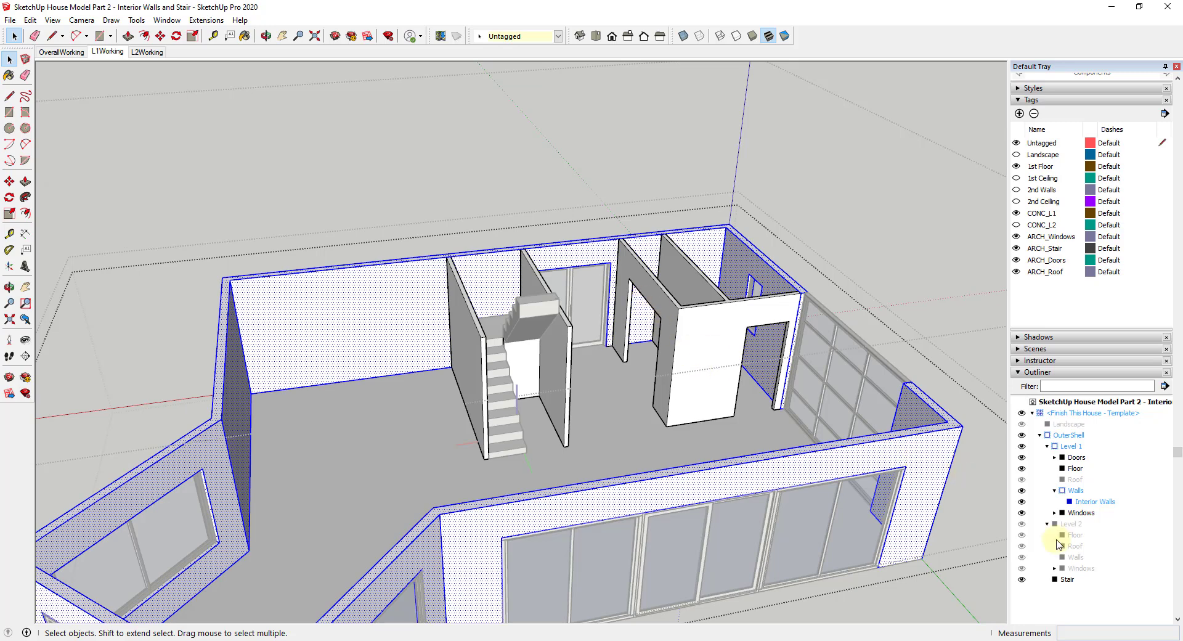
right_click(374, 297)
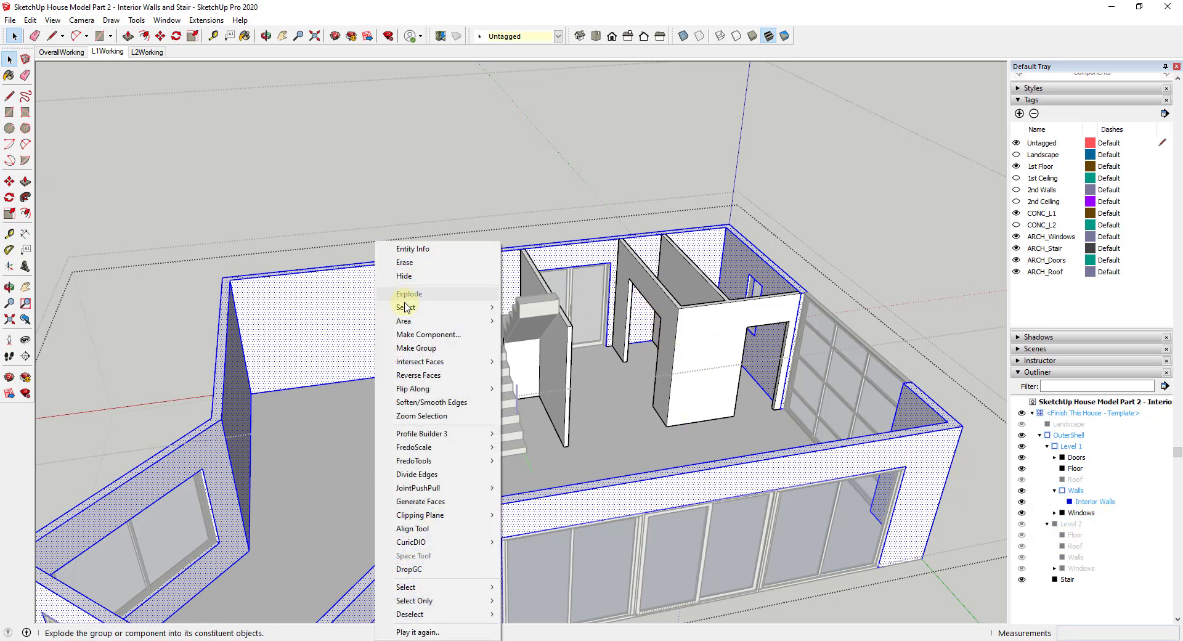
left_click(428, 351)
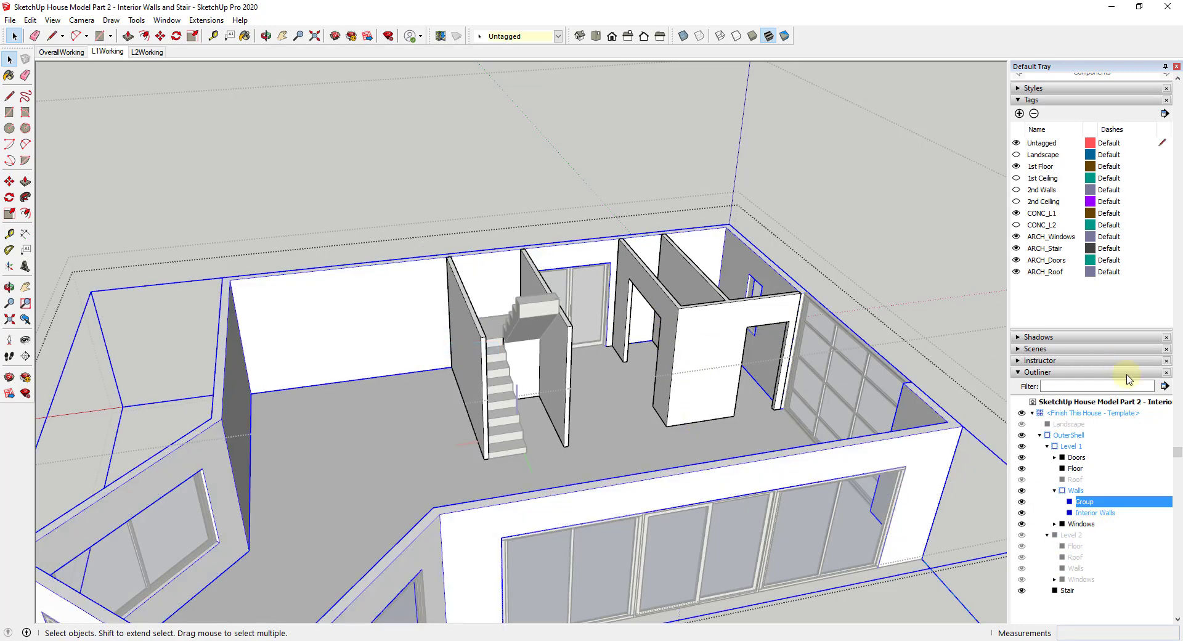
Rename the exterior wall group inside Walls as Exterior Walls
right_click(1084, 504)
left_click(1100, 492)
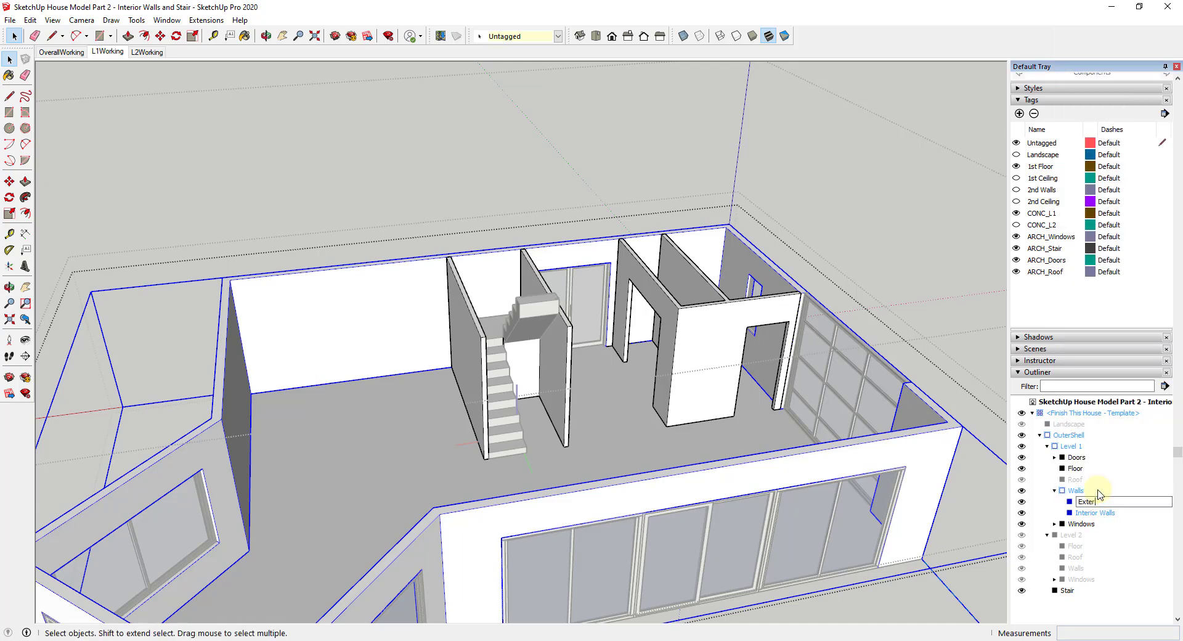
key("Return")
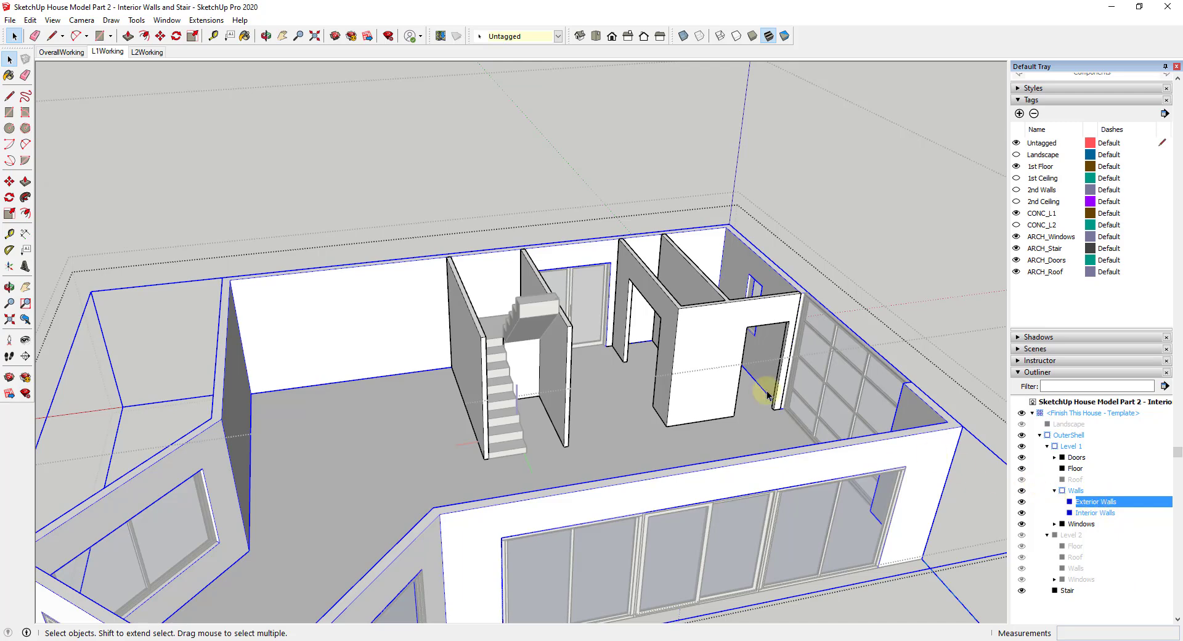
Create the tag ARCH_Walls_INT and assign it to the Interior Walls group
scroll(602, 319, "down", 3)
scroll(653, 323, "up", 2)
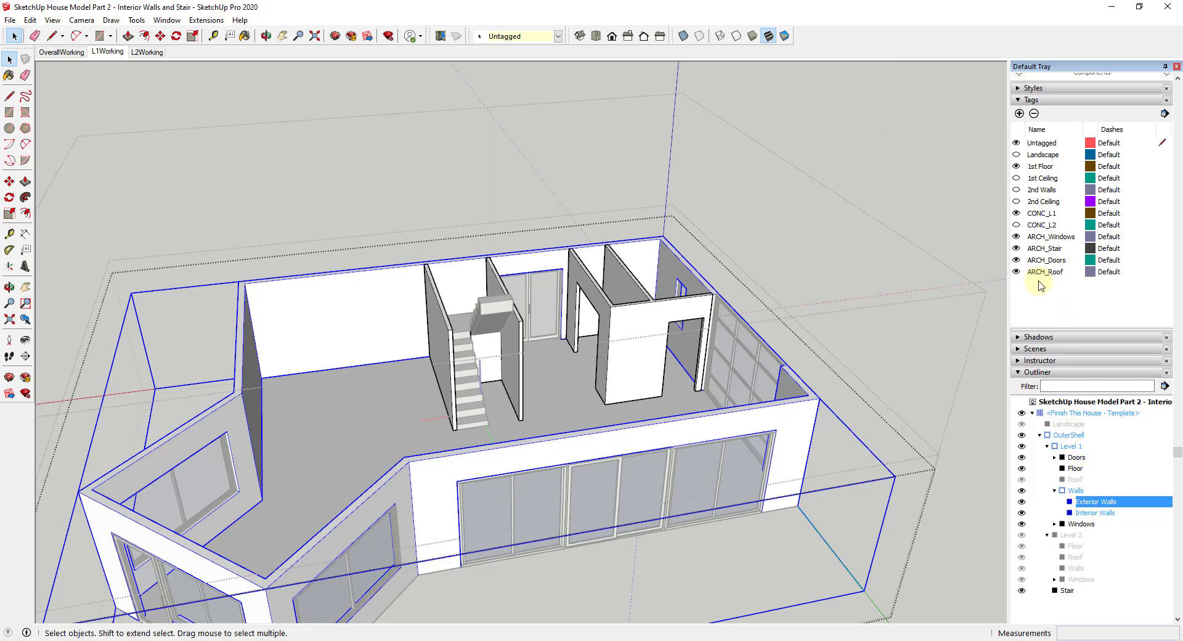
left_click(1019, 114)
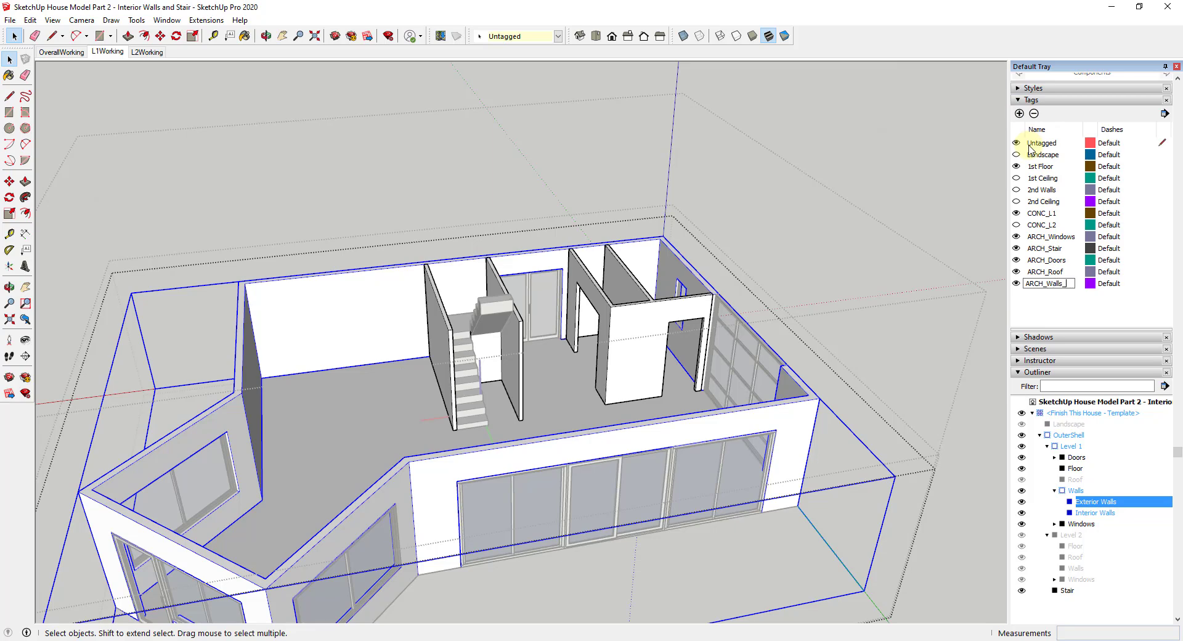
key("Return")
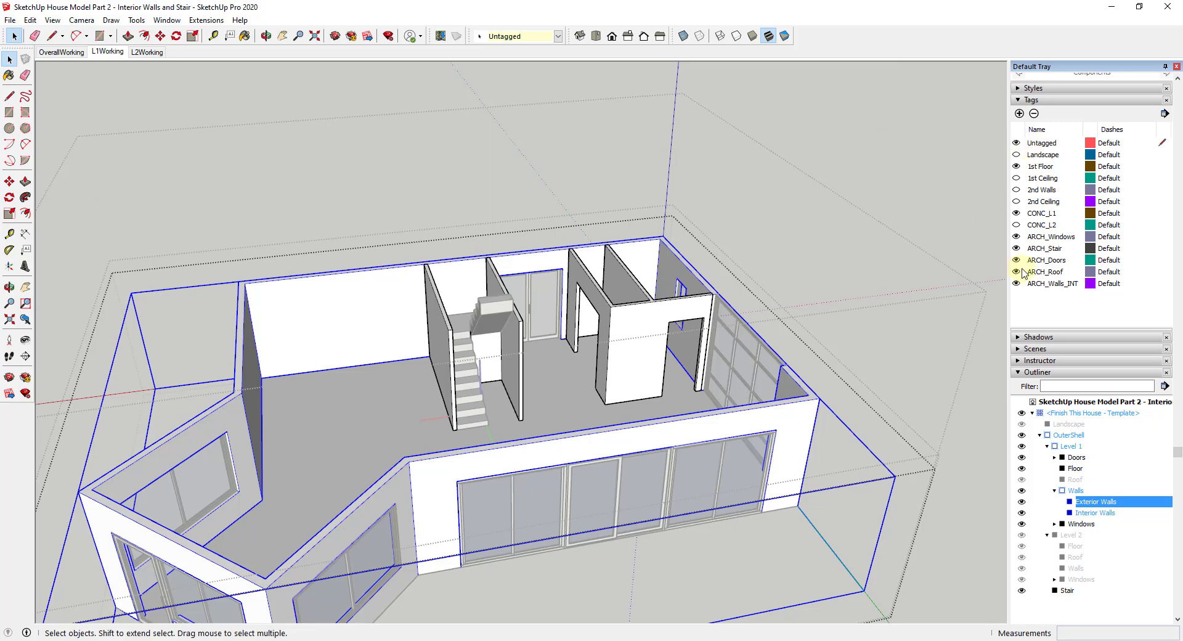
left_click(1095, 513)
left_click(529, 36)
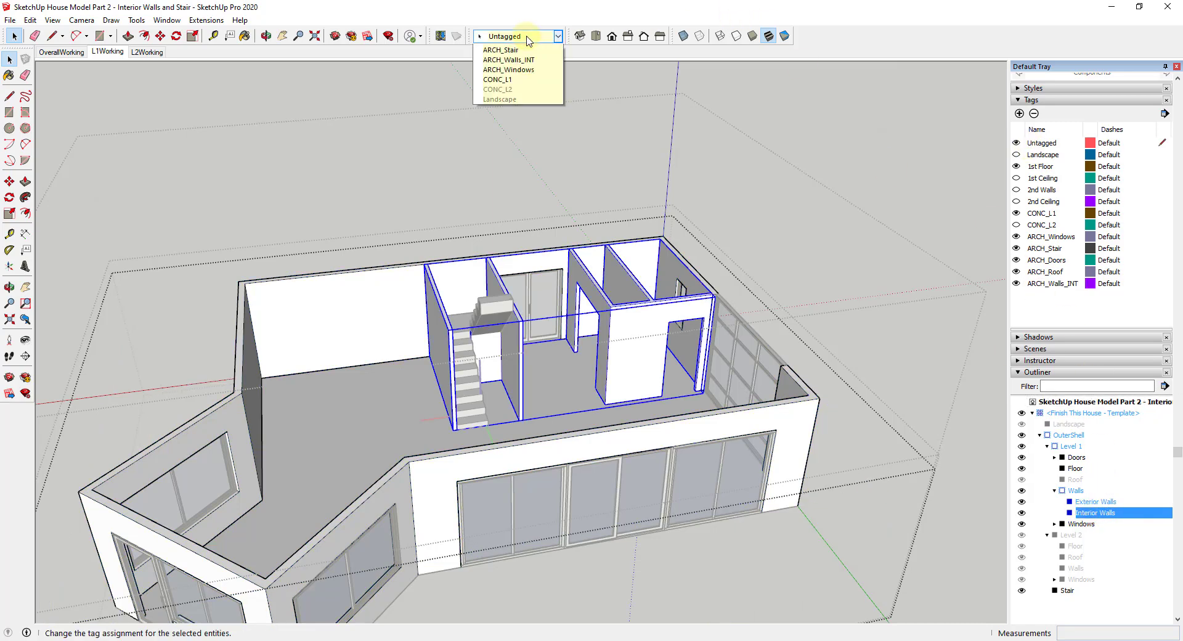
left_click(512, 125)
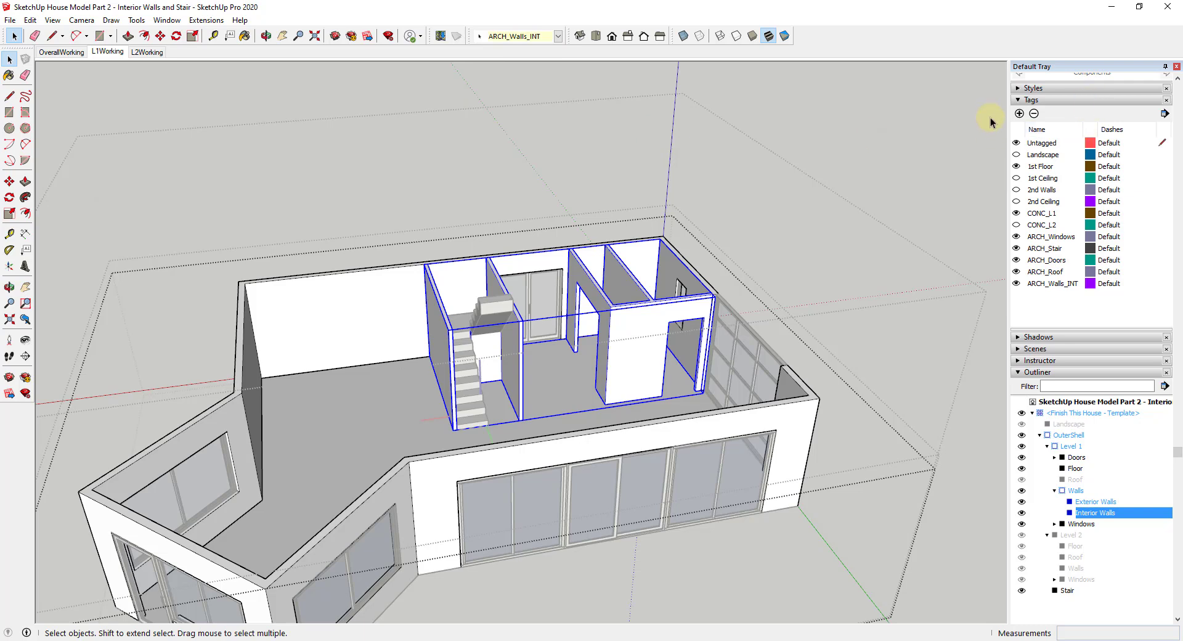
Create the tag ARCH_Walls_EXT and assign it to the Exterior Walls group
left_click(1019, 113)
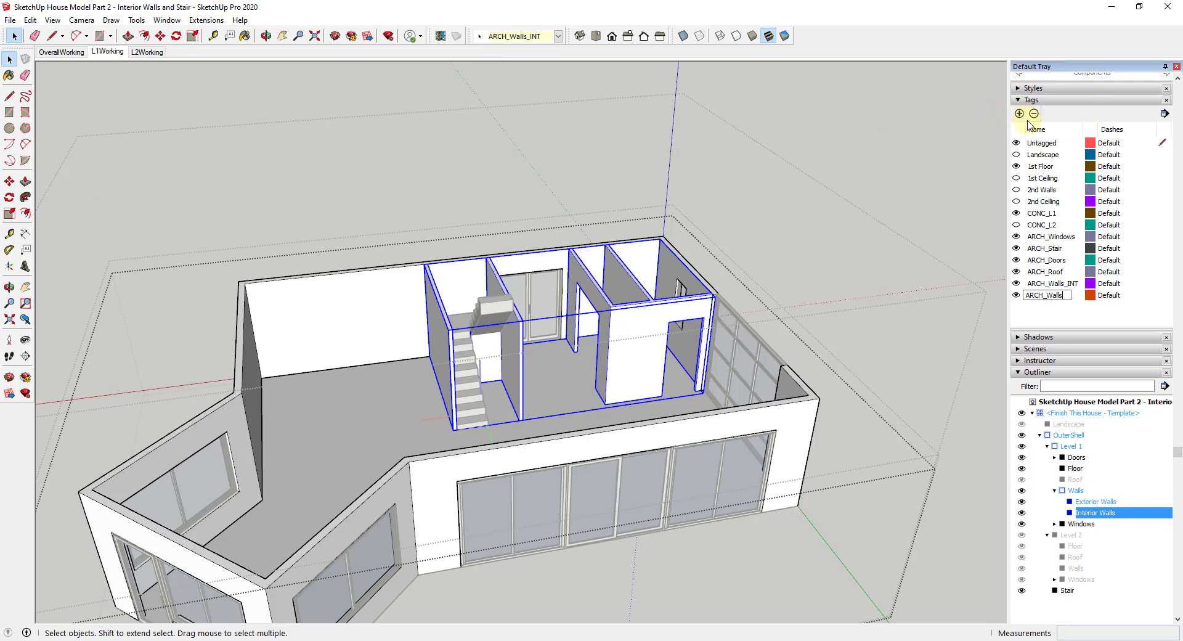
type("ARCH_Walls_EXT")
key("Return")
left_click(1094, 501)
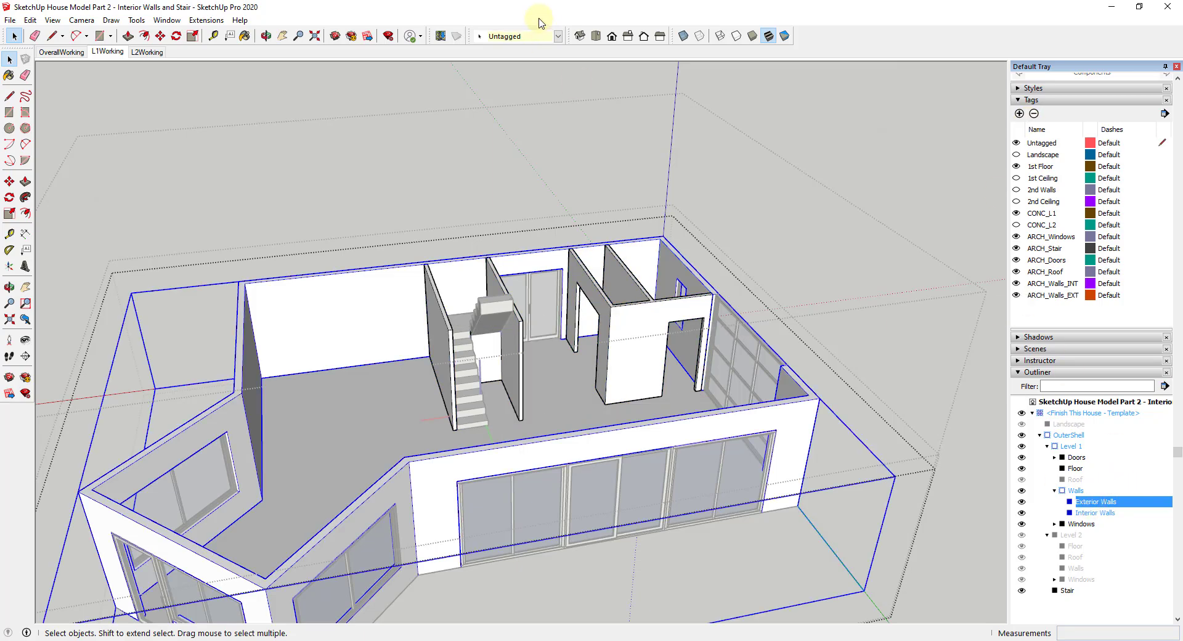
left_click(517, 36)
left_click(517, 124)
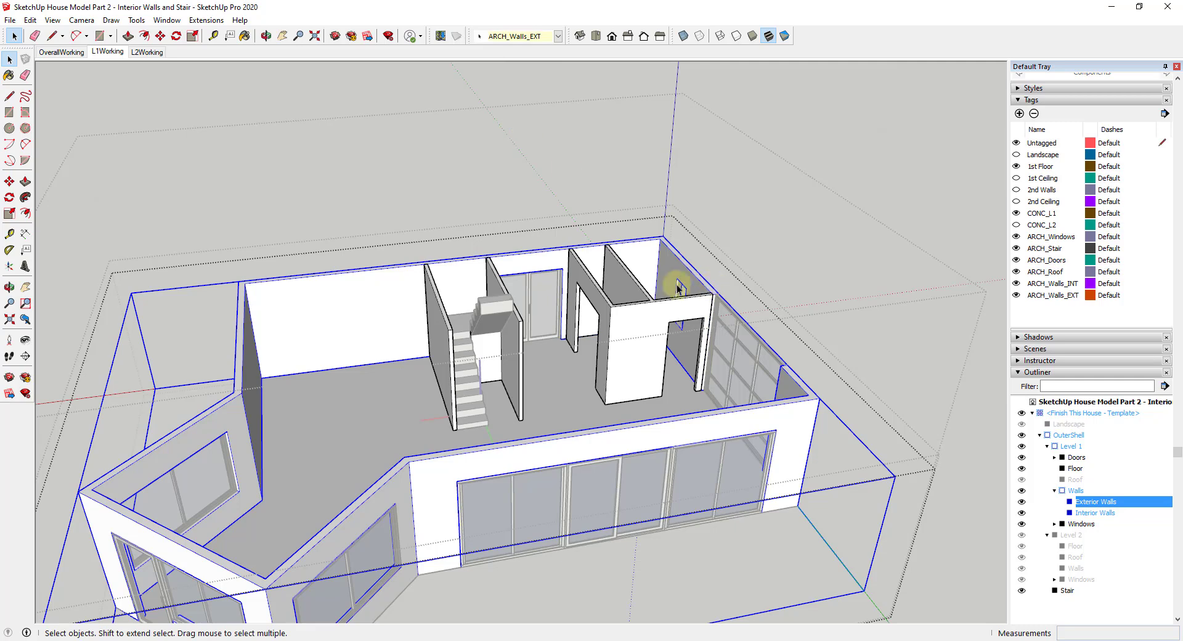
Check the wall tag assignments by toggling the visibility of ARCH_Walls_INT and ARCH_Walls_EXT off and on
middle_click_drag(673, 282, 707, 327)
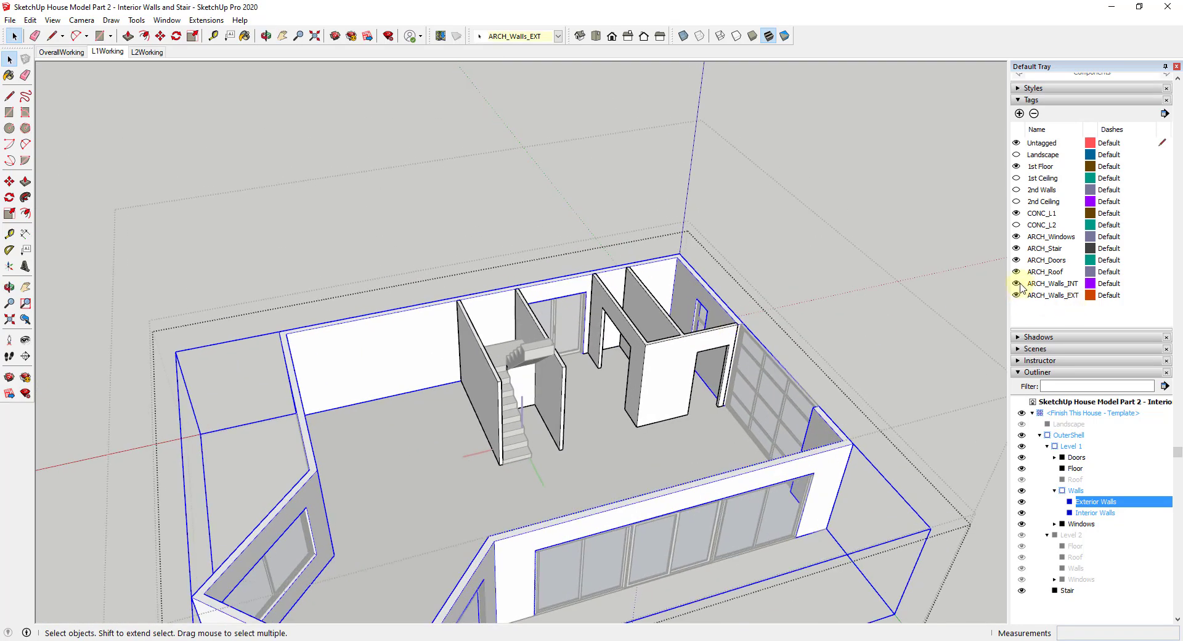
left_click(1020, 285)
left_click(1016, 295)
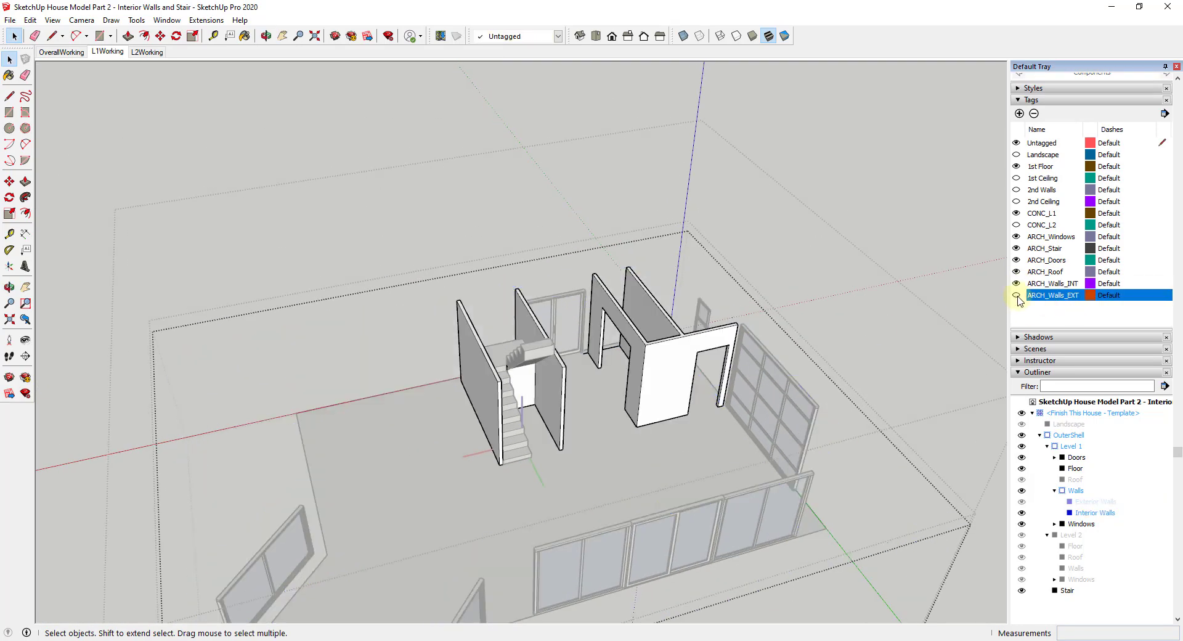
left_click(1016, 296)
left_click(1017, 296)
left_click(1016, 295)
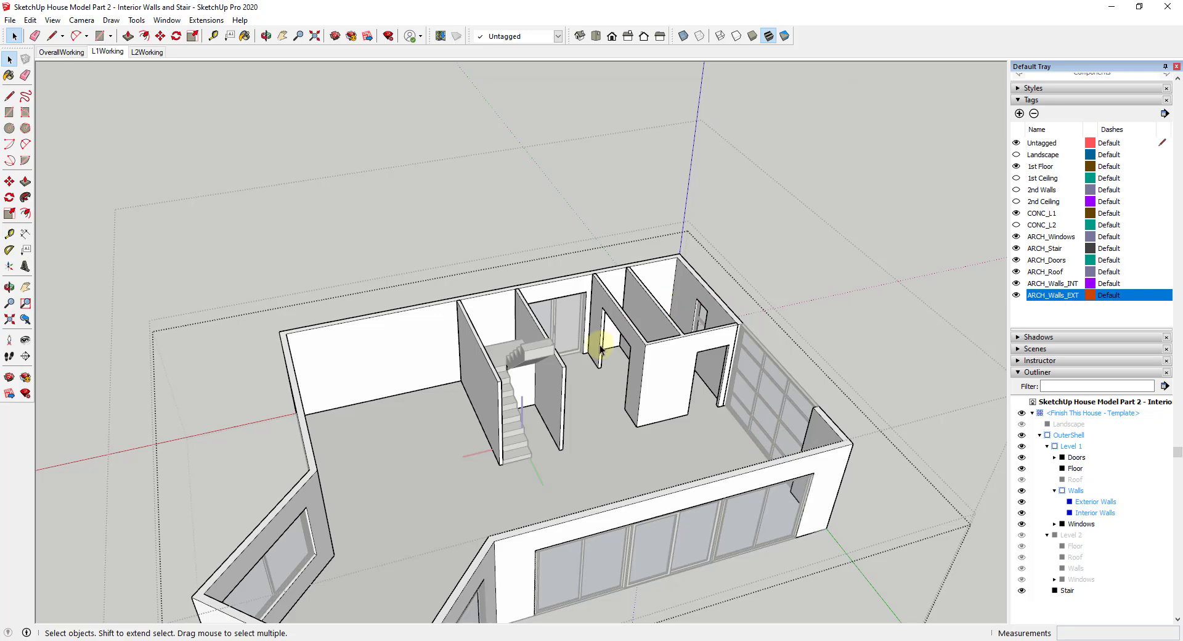
middle_click_drag(520, 335, 752, 478)
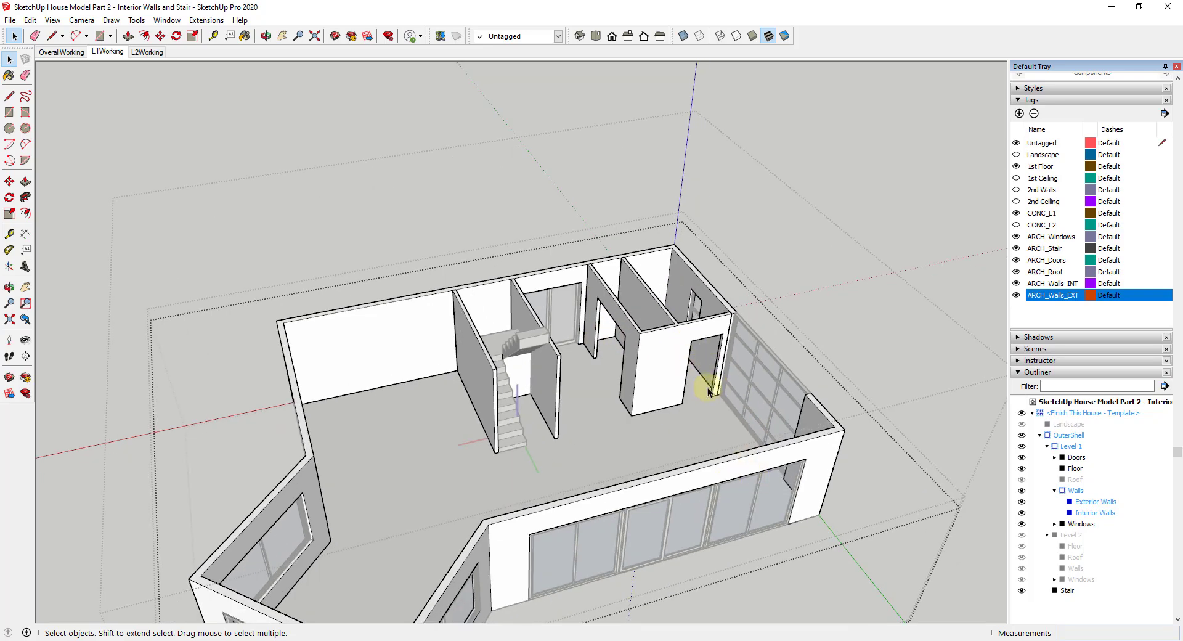
middle_click_drag(708, 391, 672, 333)
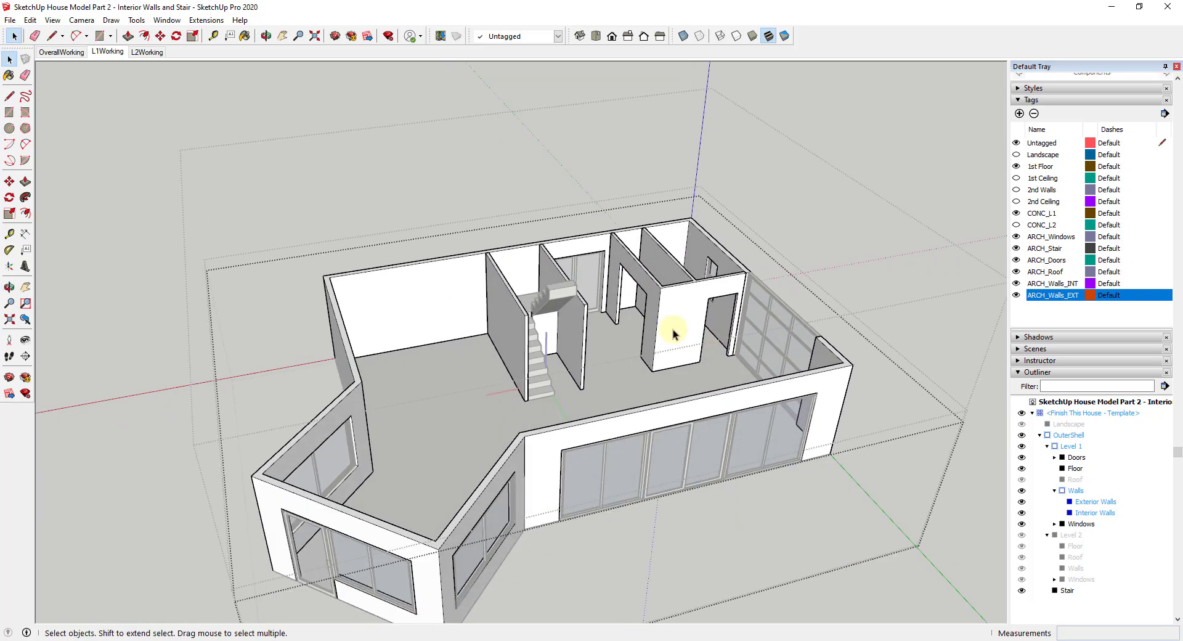